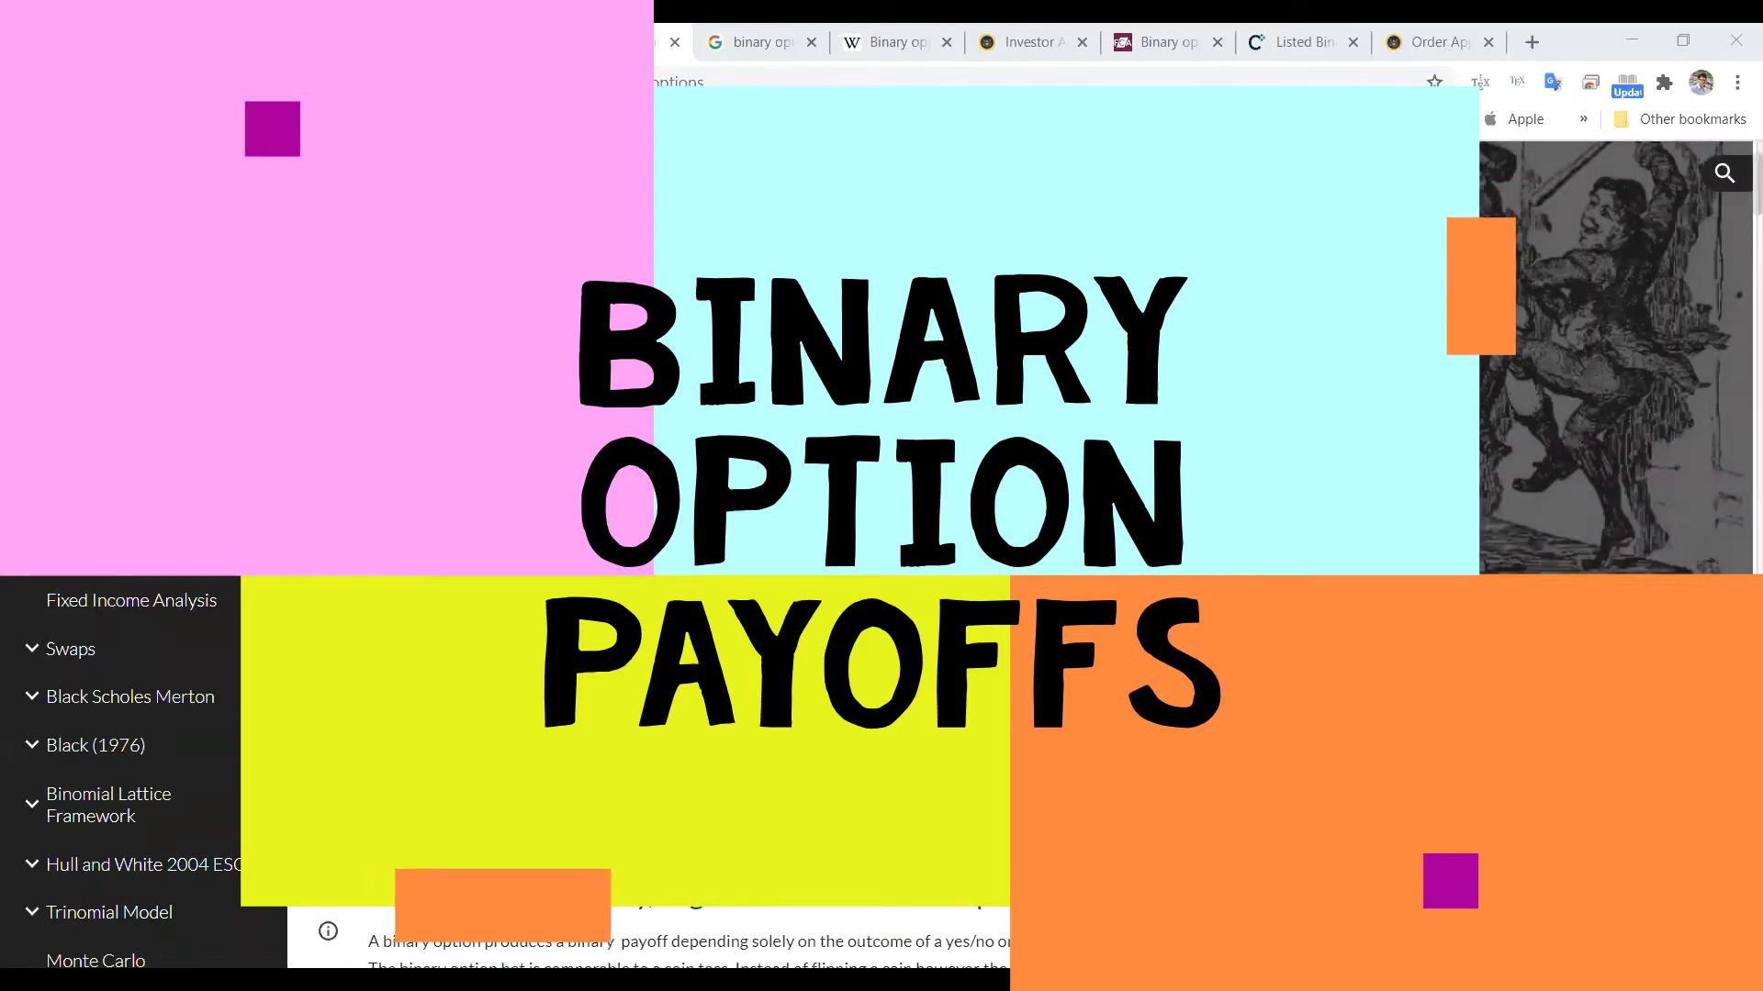
Switch to the Google Images 'binary option payoff' results showing the Vanilla Call vs Binary Call diagram.
scroll(926, 625, down, 1)
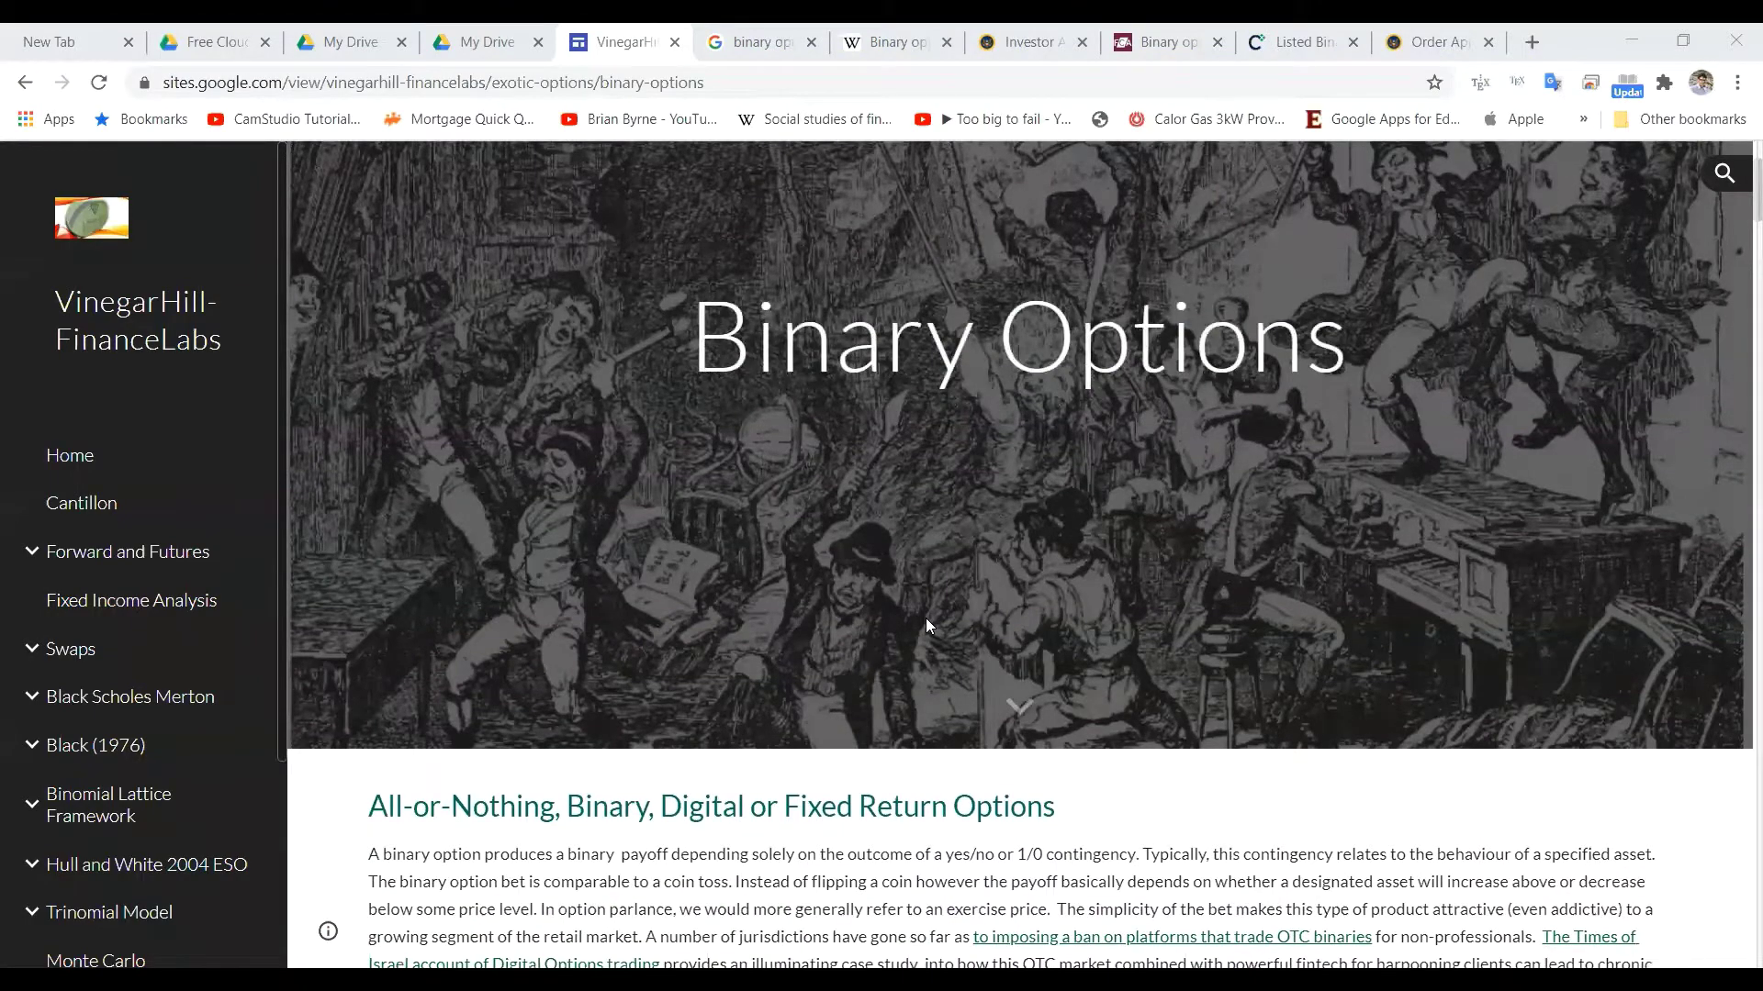
scroll(925, 625, down, 1)
scroll(926, 620, down, 1)
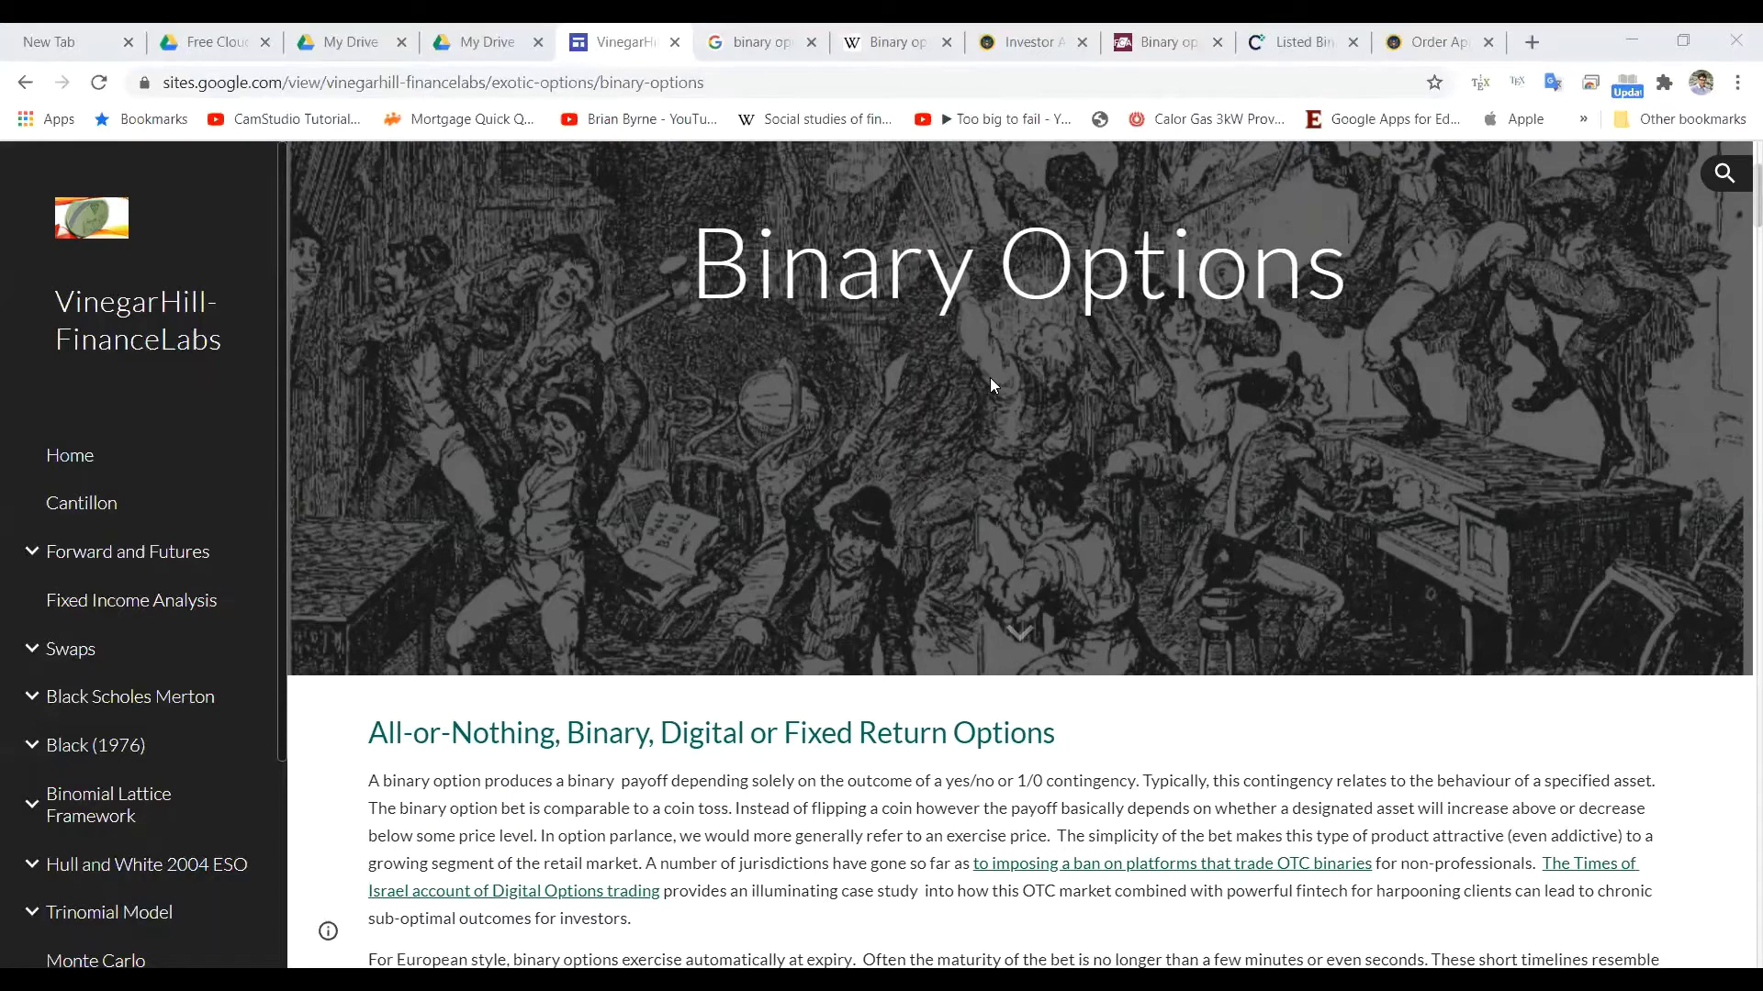
click(771, 44)
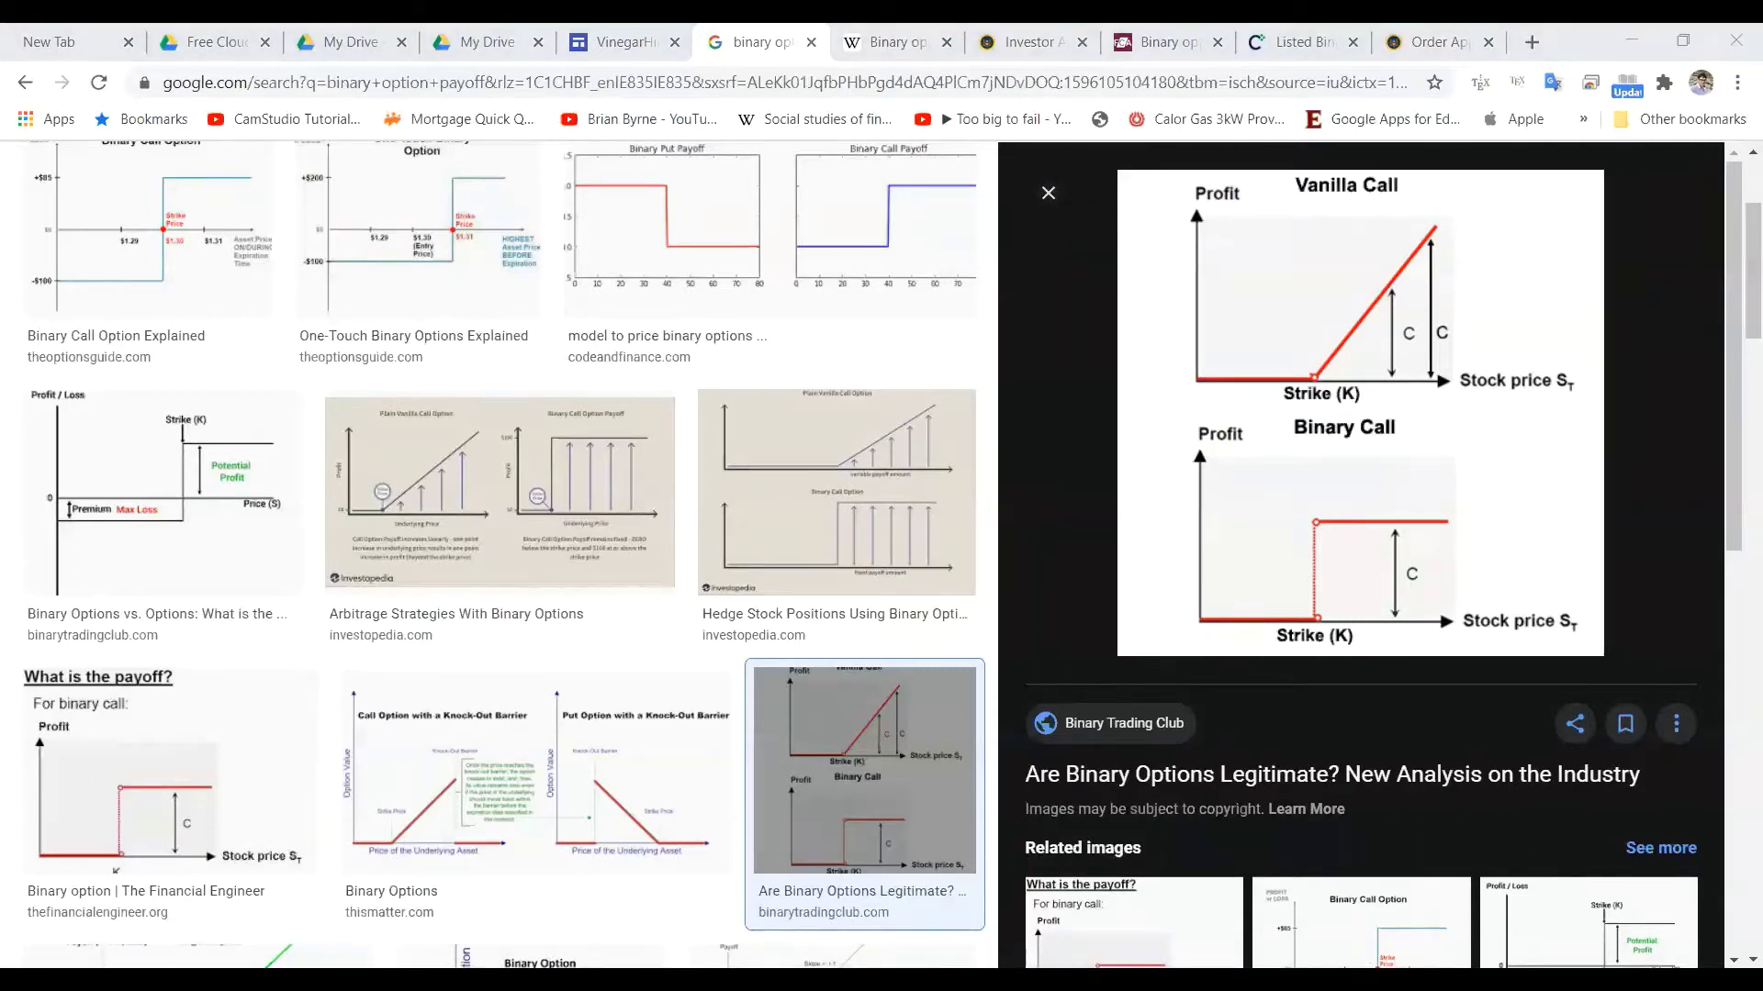
Back in Excel, enter stock prices 0, 10, 20 and 30 in E3:E6.
key(alt+Tab)
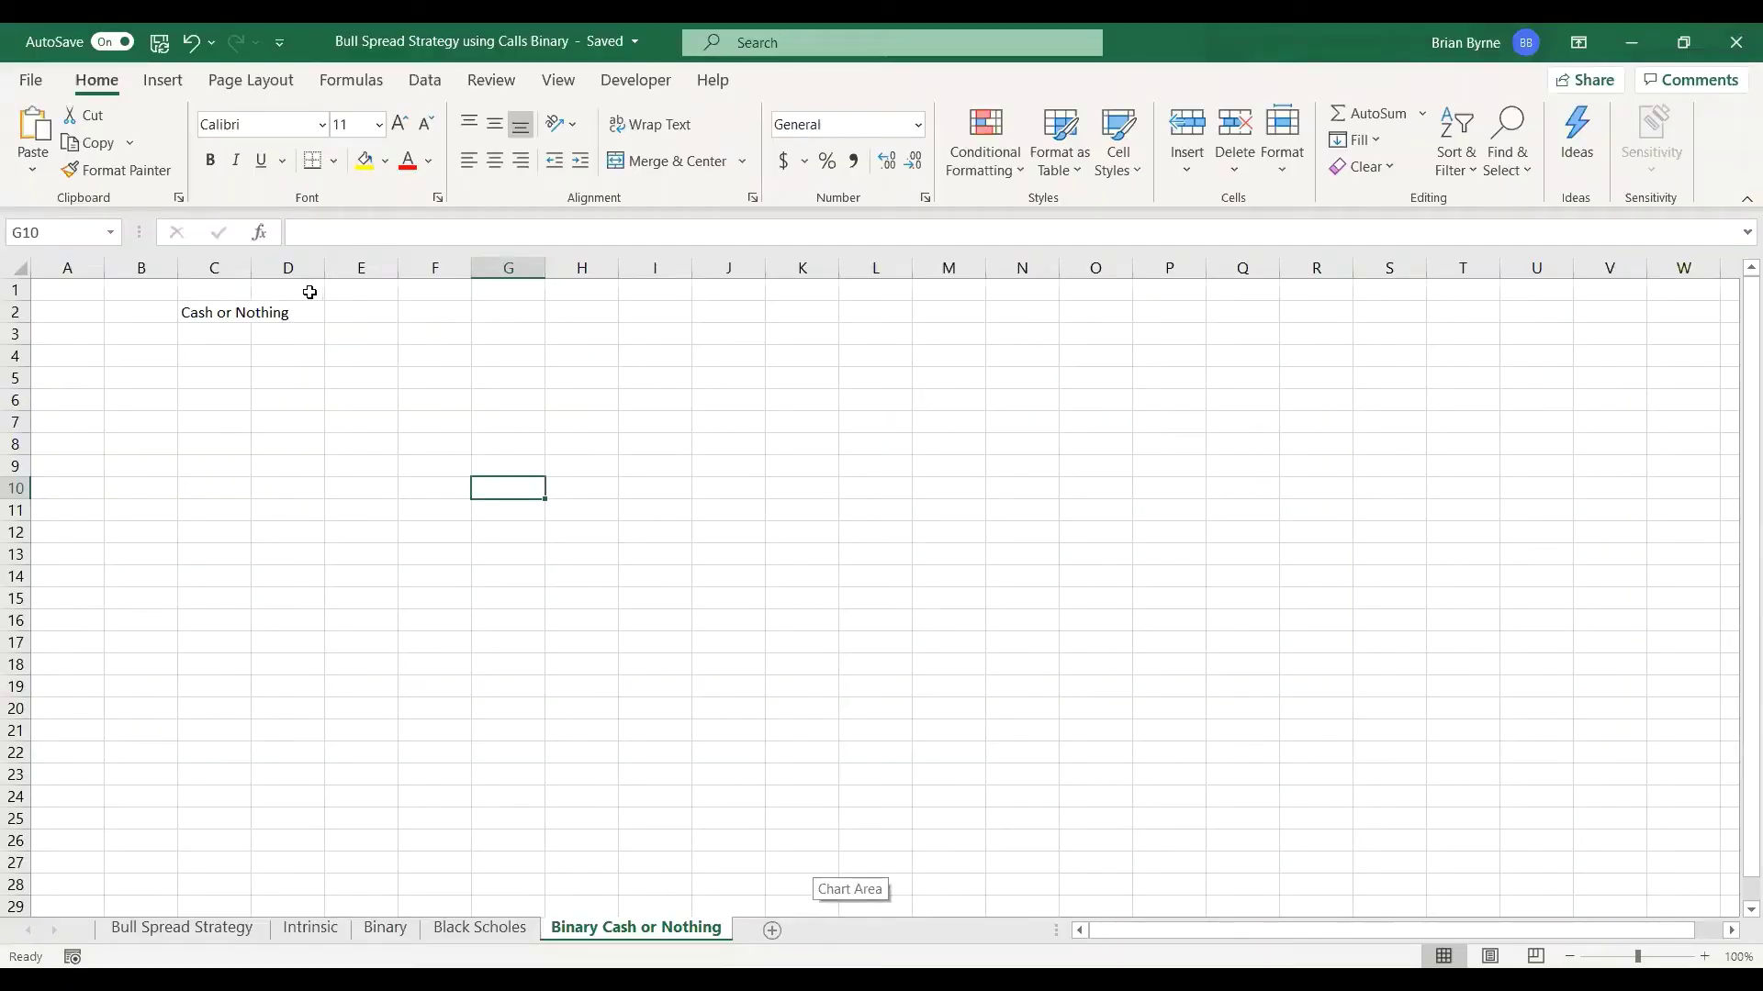
click(350, 337)
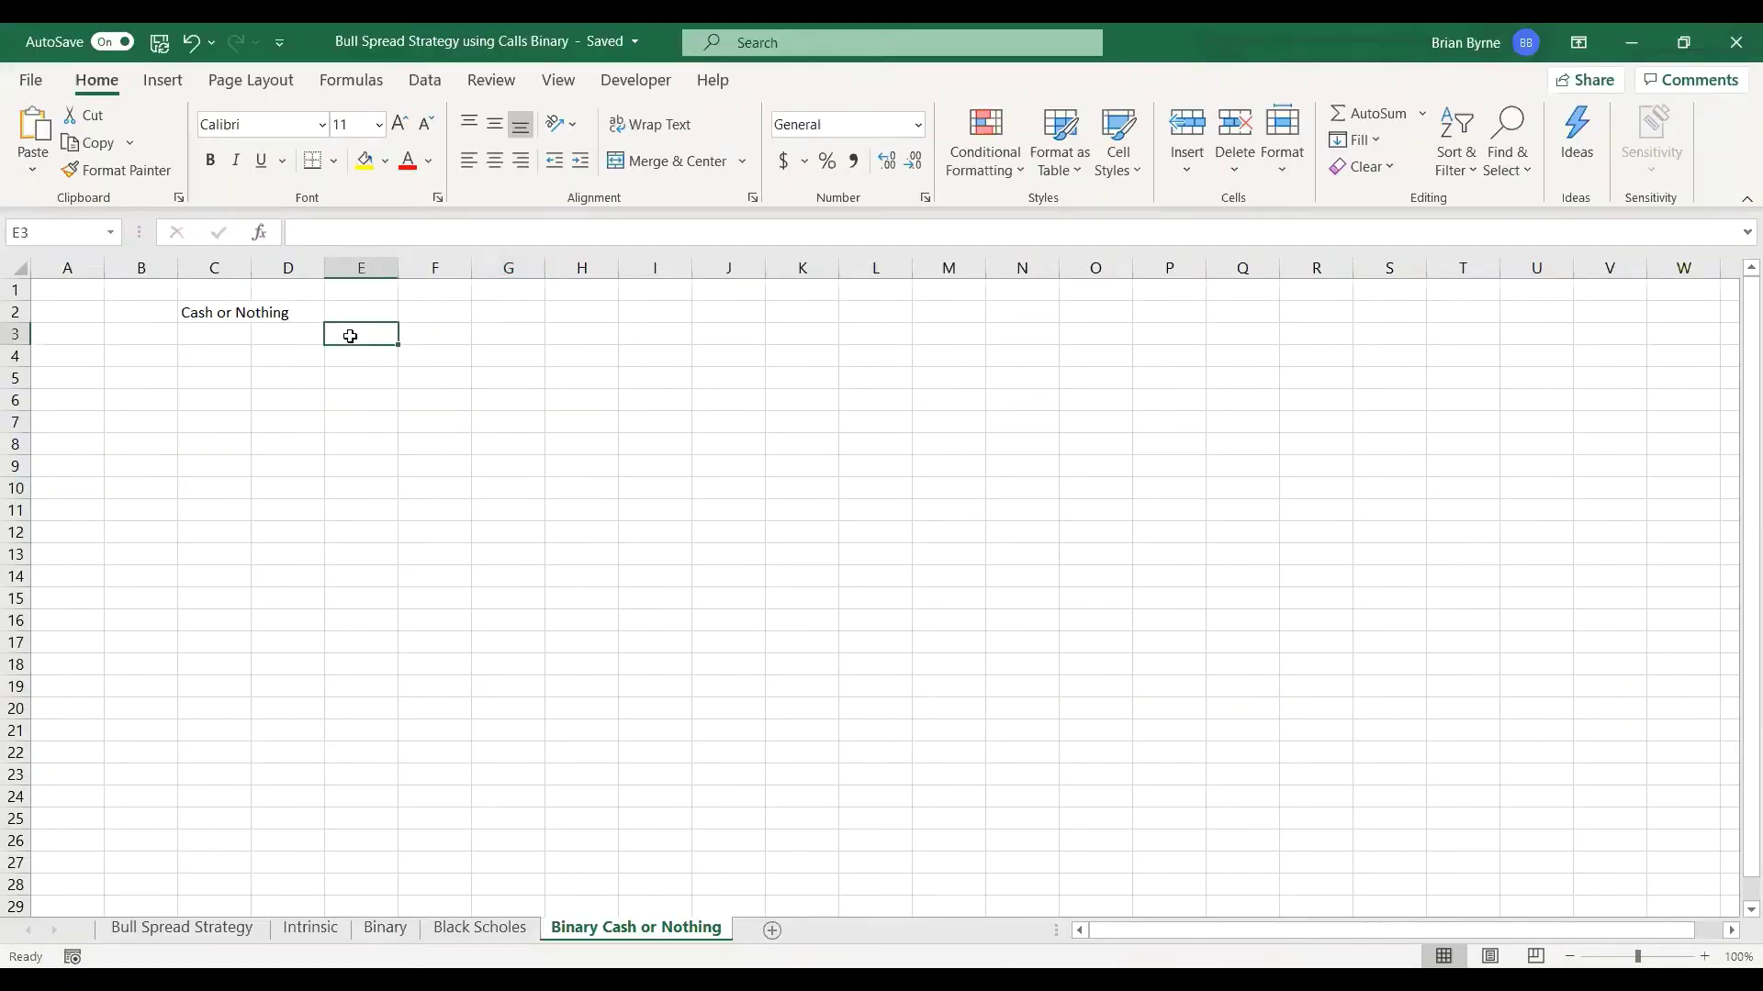
text(0)
key(Return)
text(10)
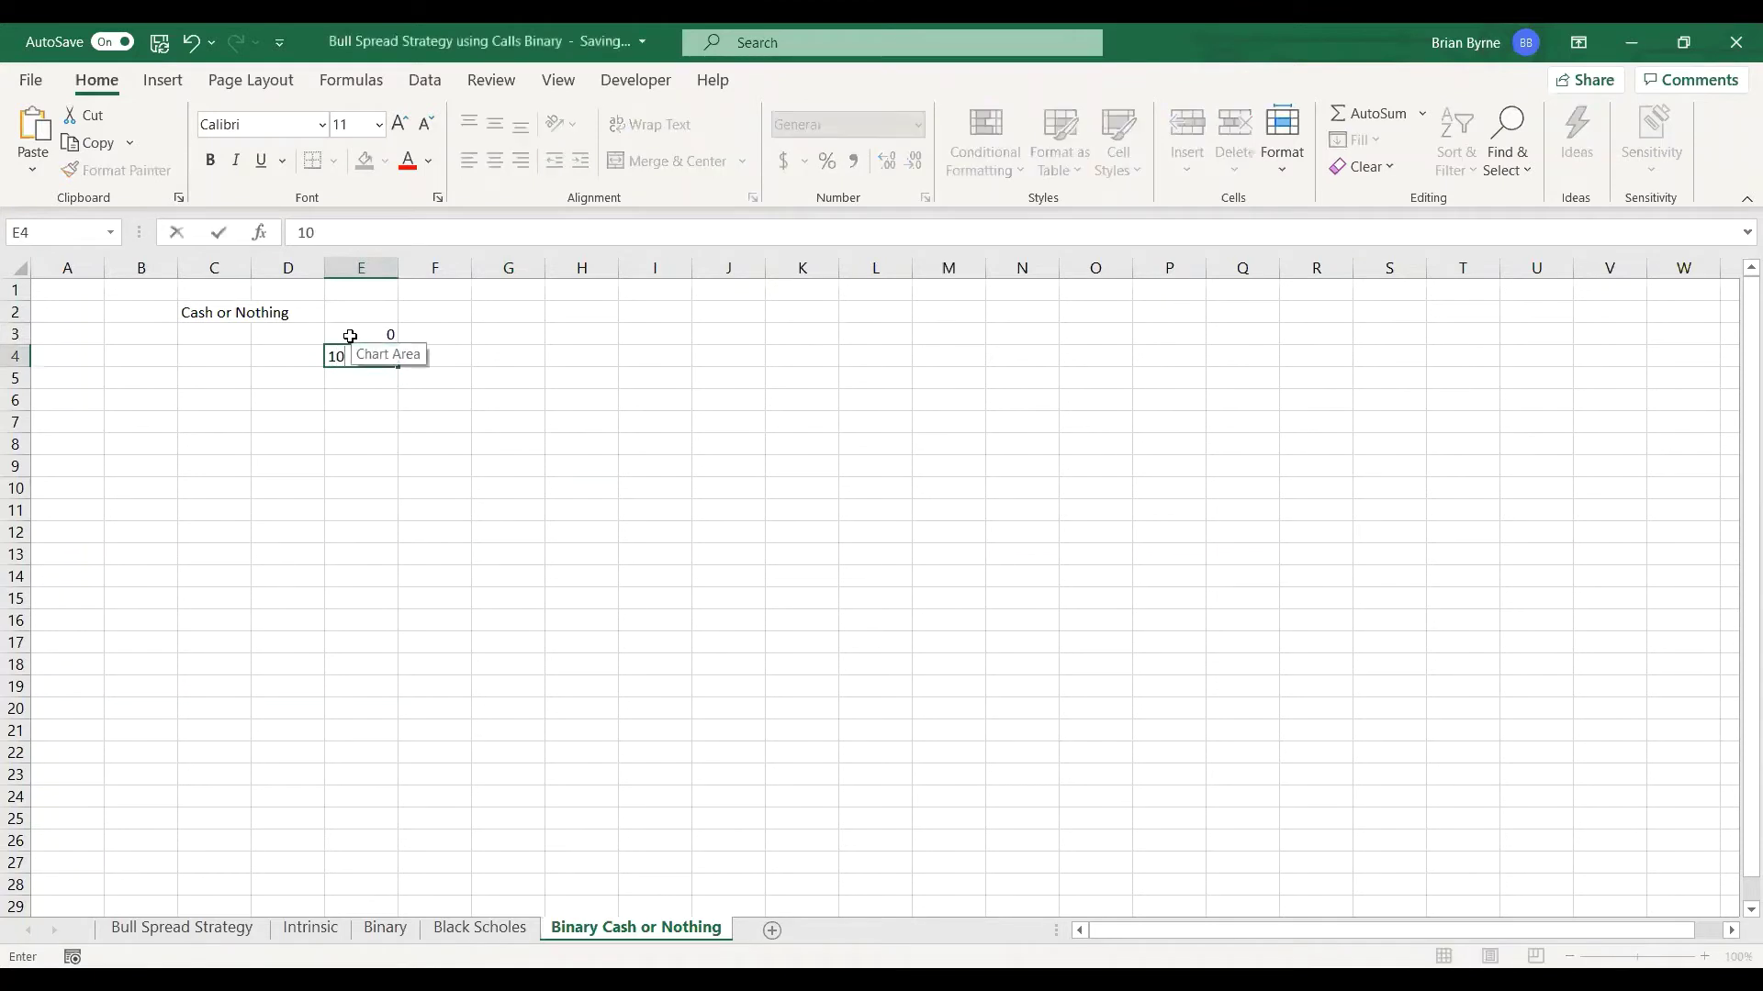
key(Return)
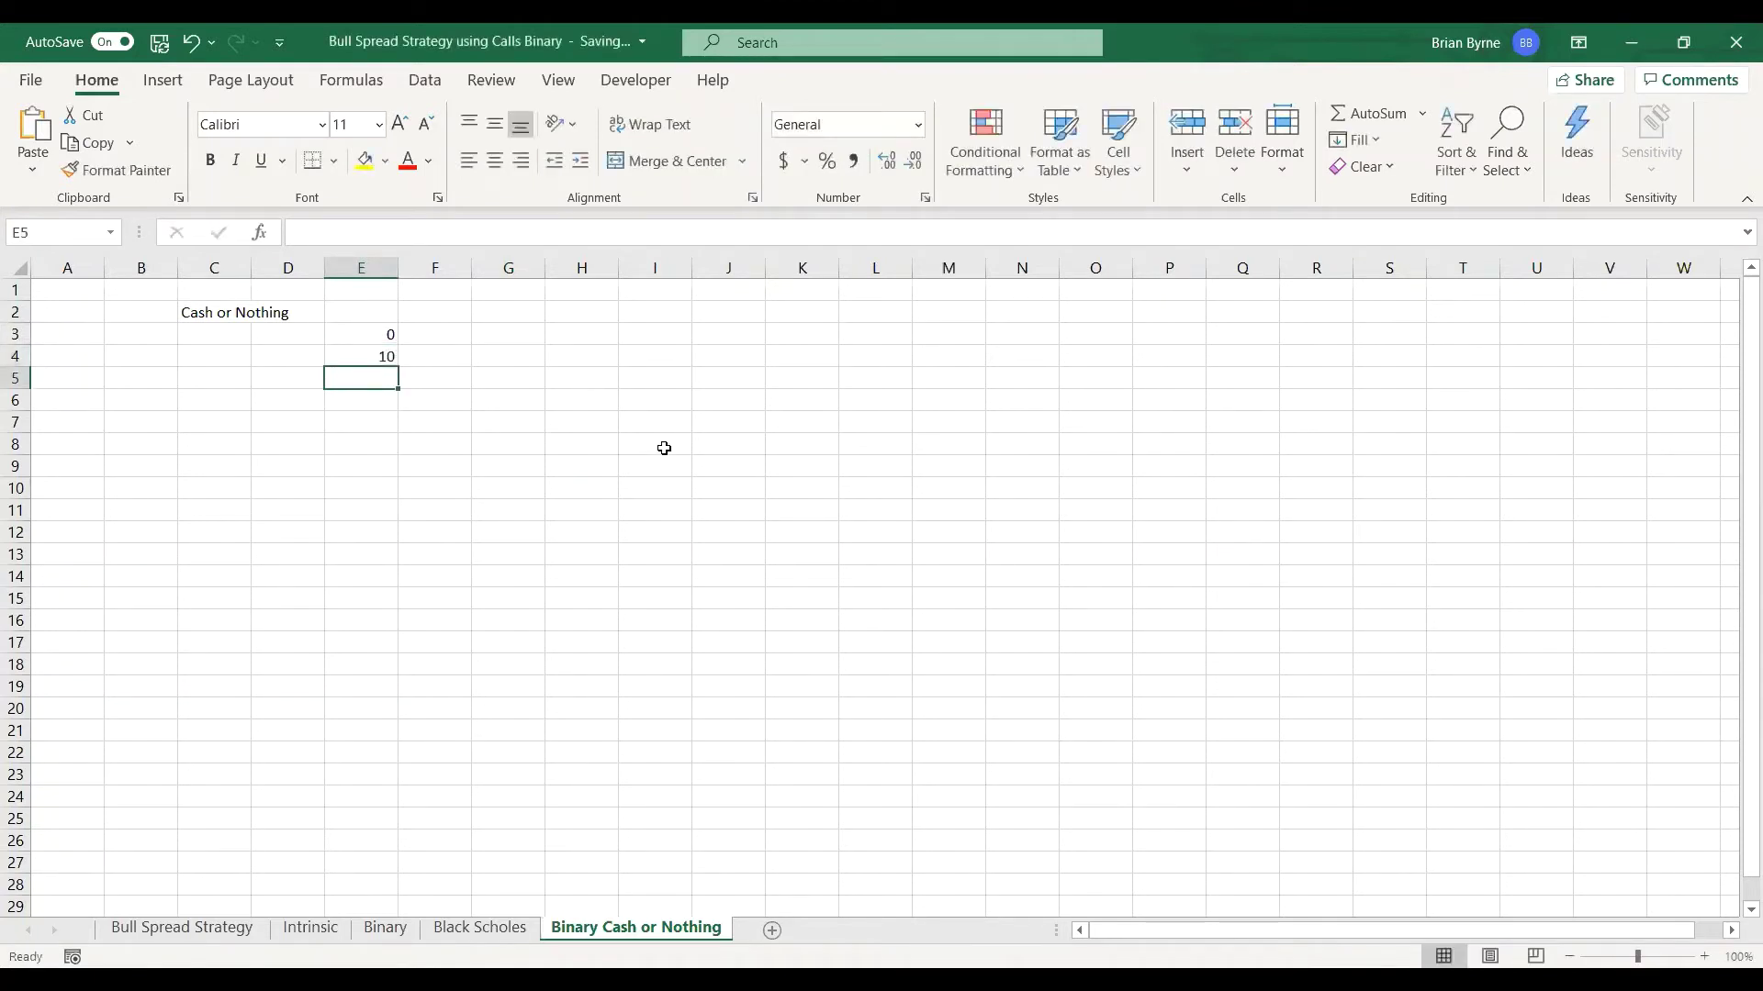
text(20)
key(Return)
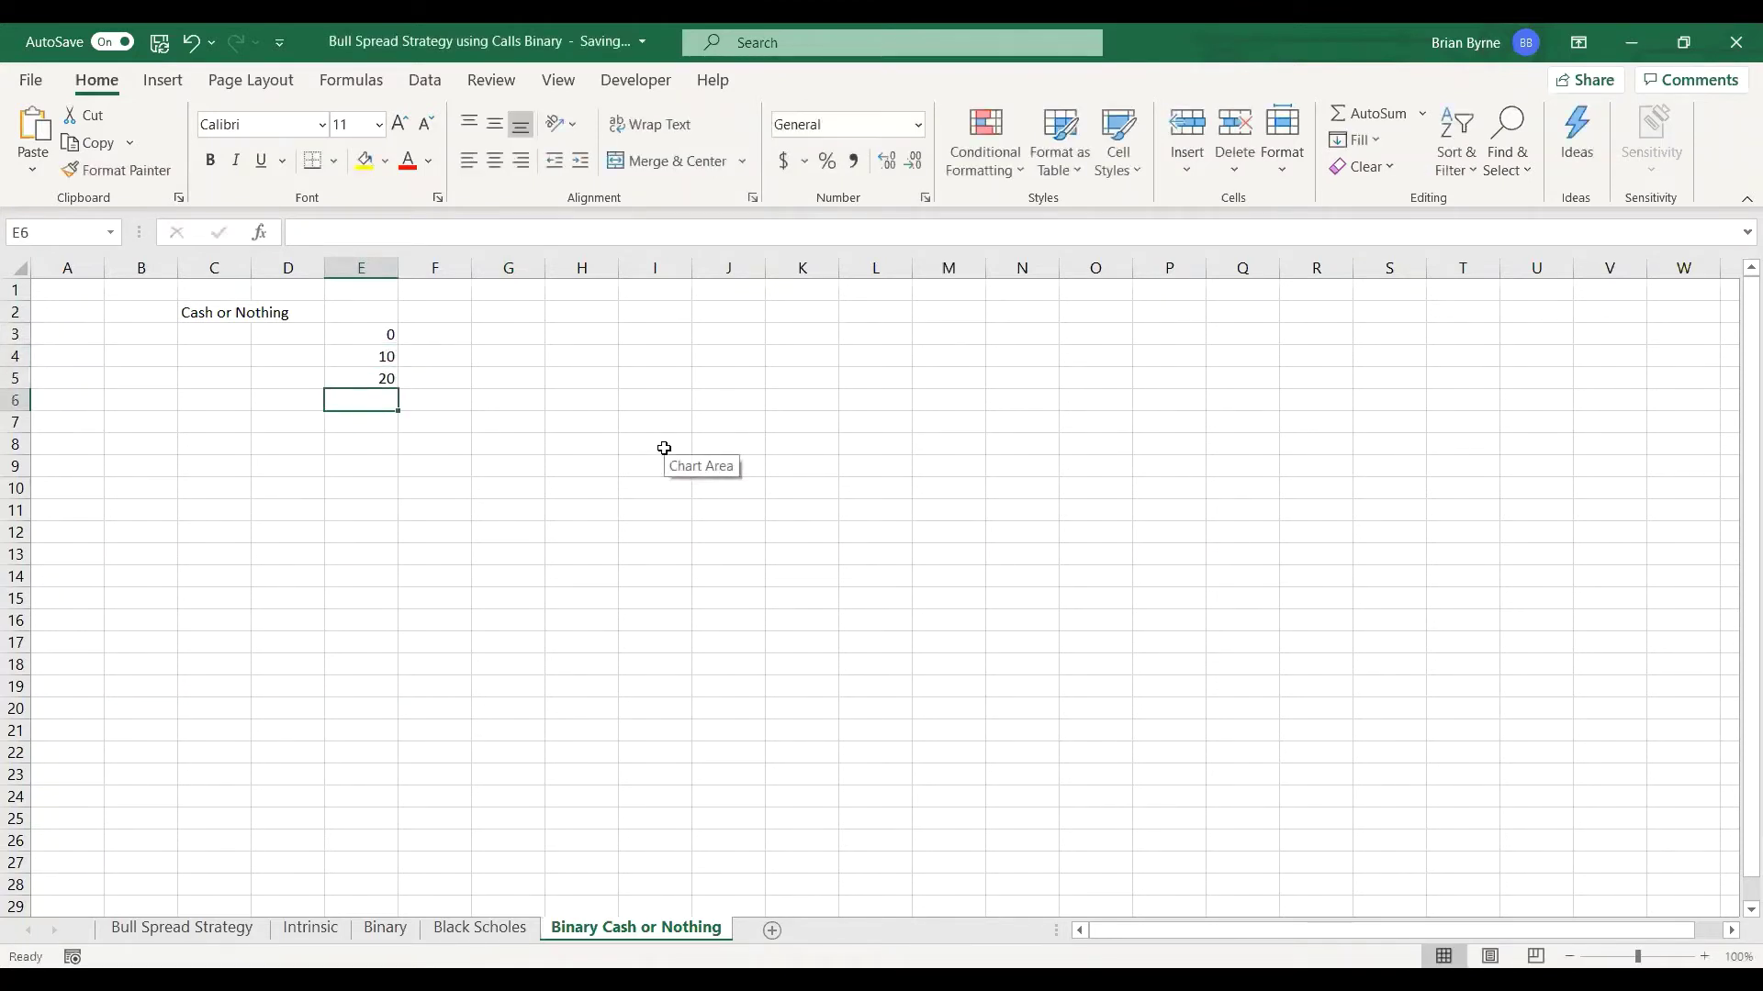
text(30)
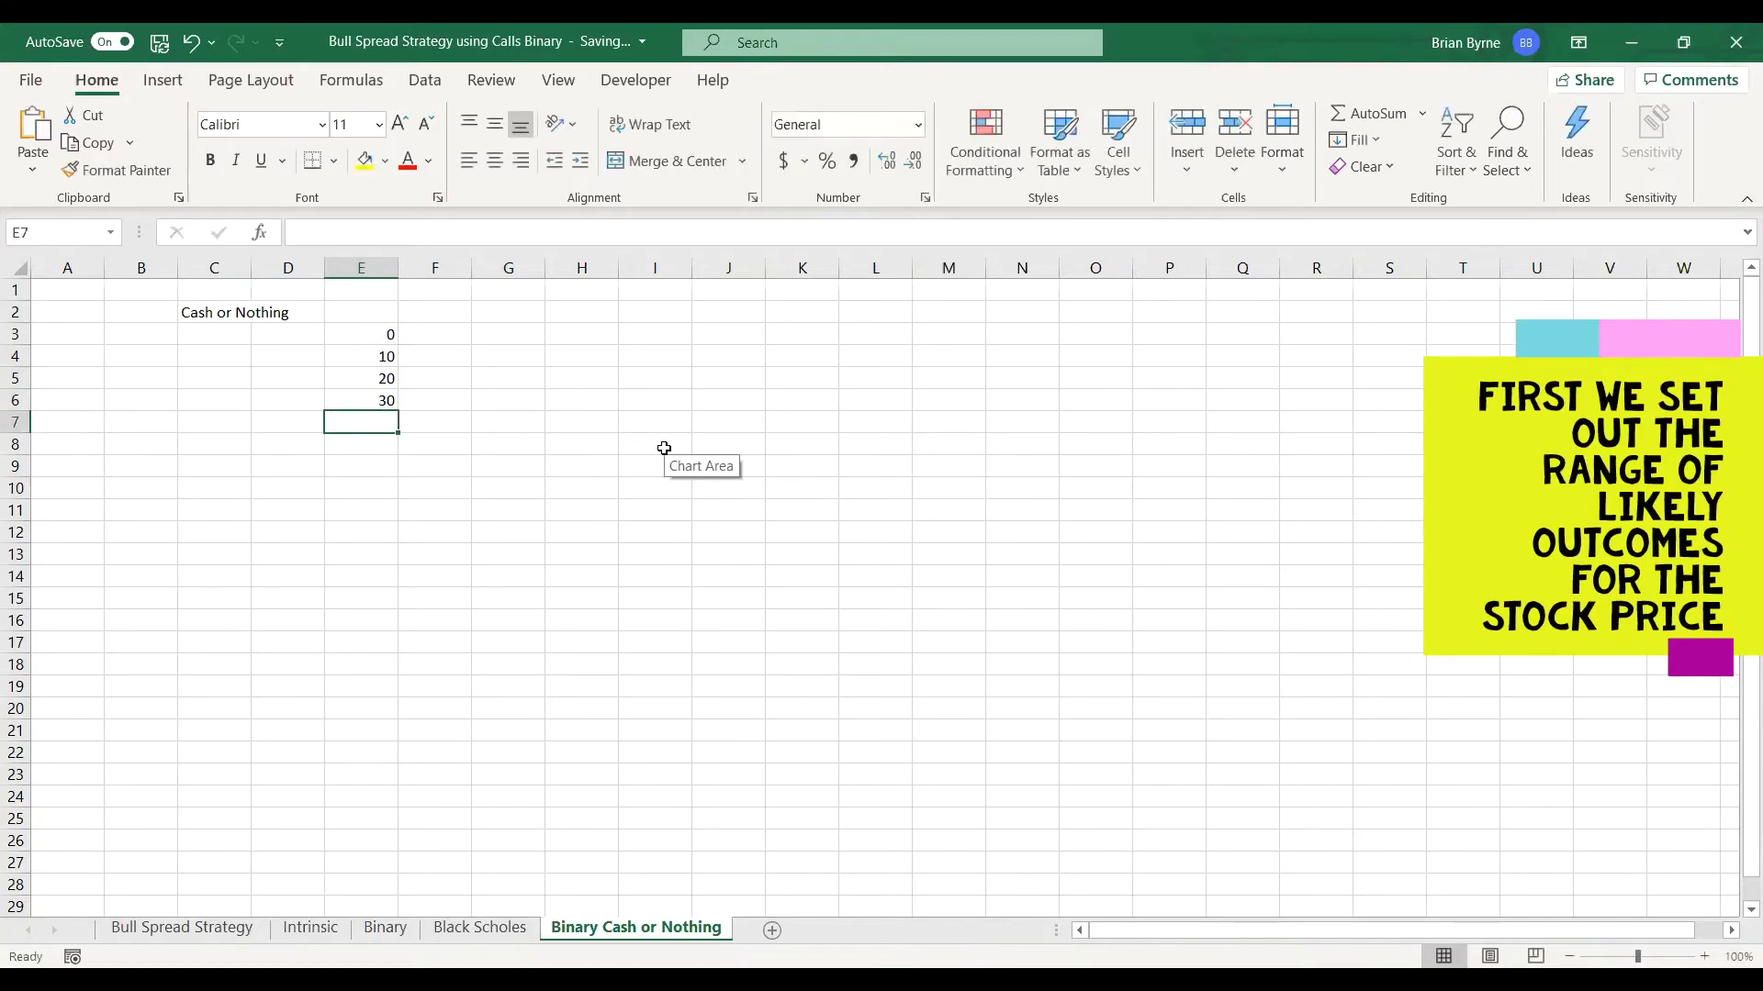
Fill the price series down column E to 250 and begin a payoff formula in F3.
drag(367, 334, 366, 400)
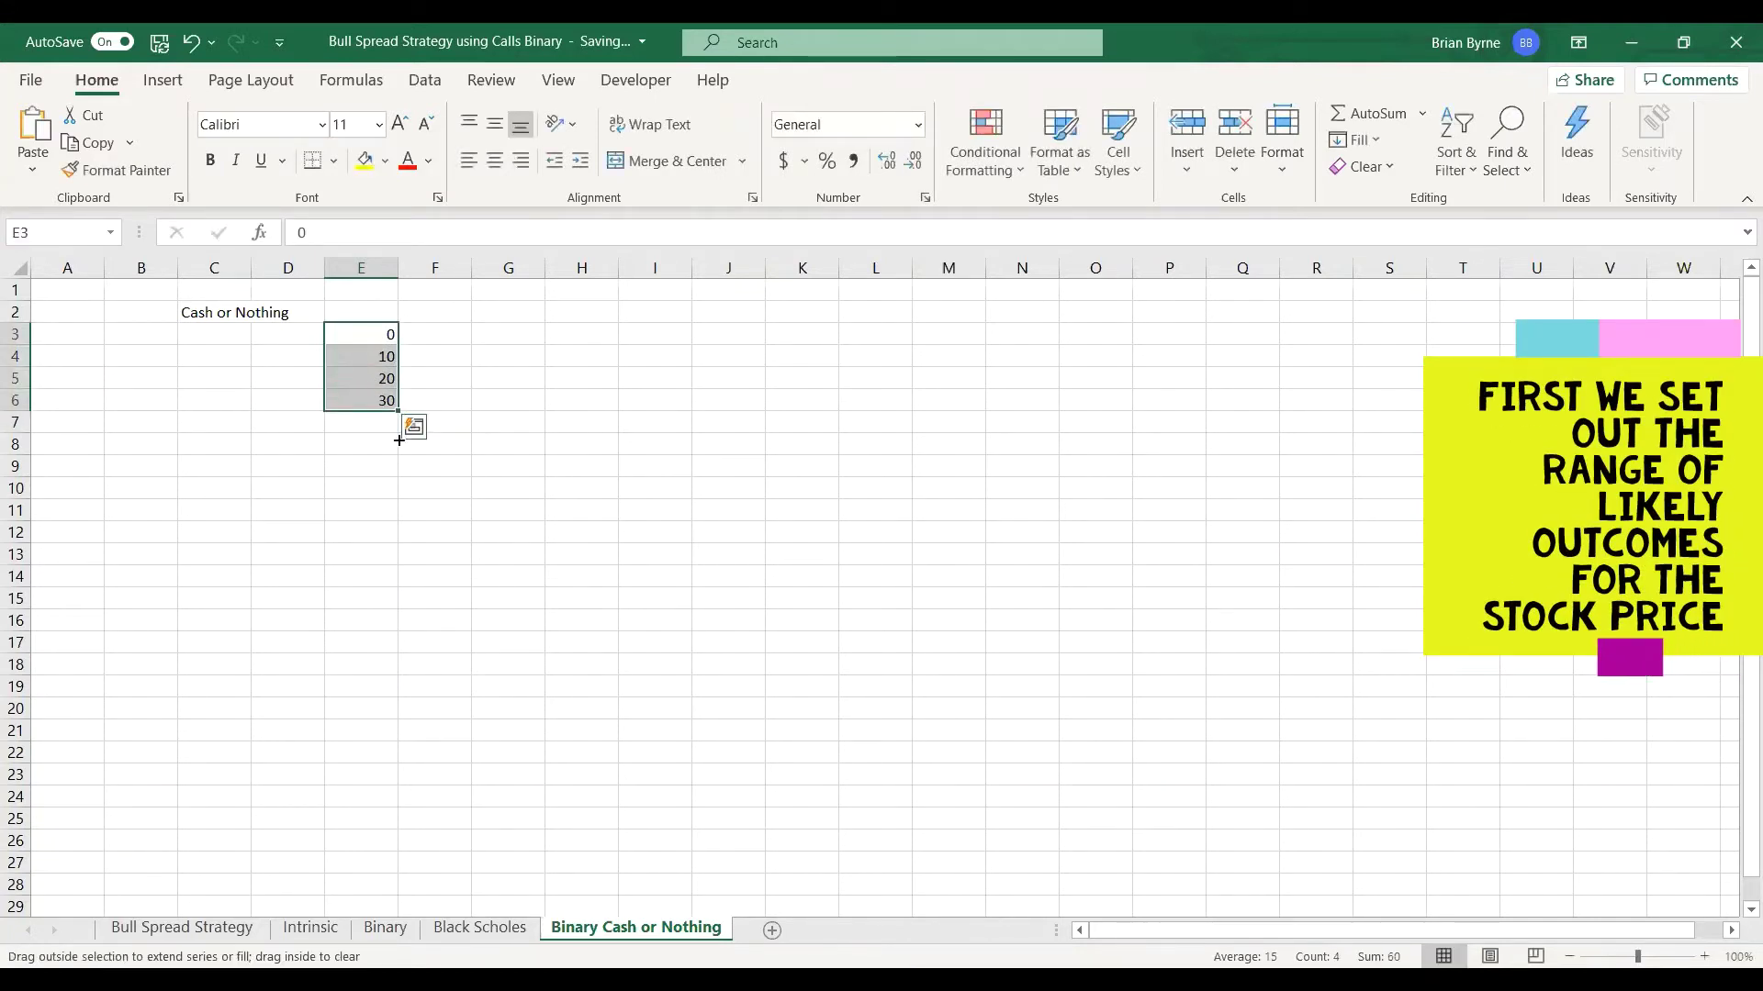
drag(398, 441, 379, 885)
click(438, 334)
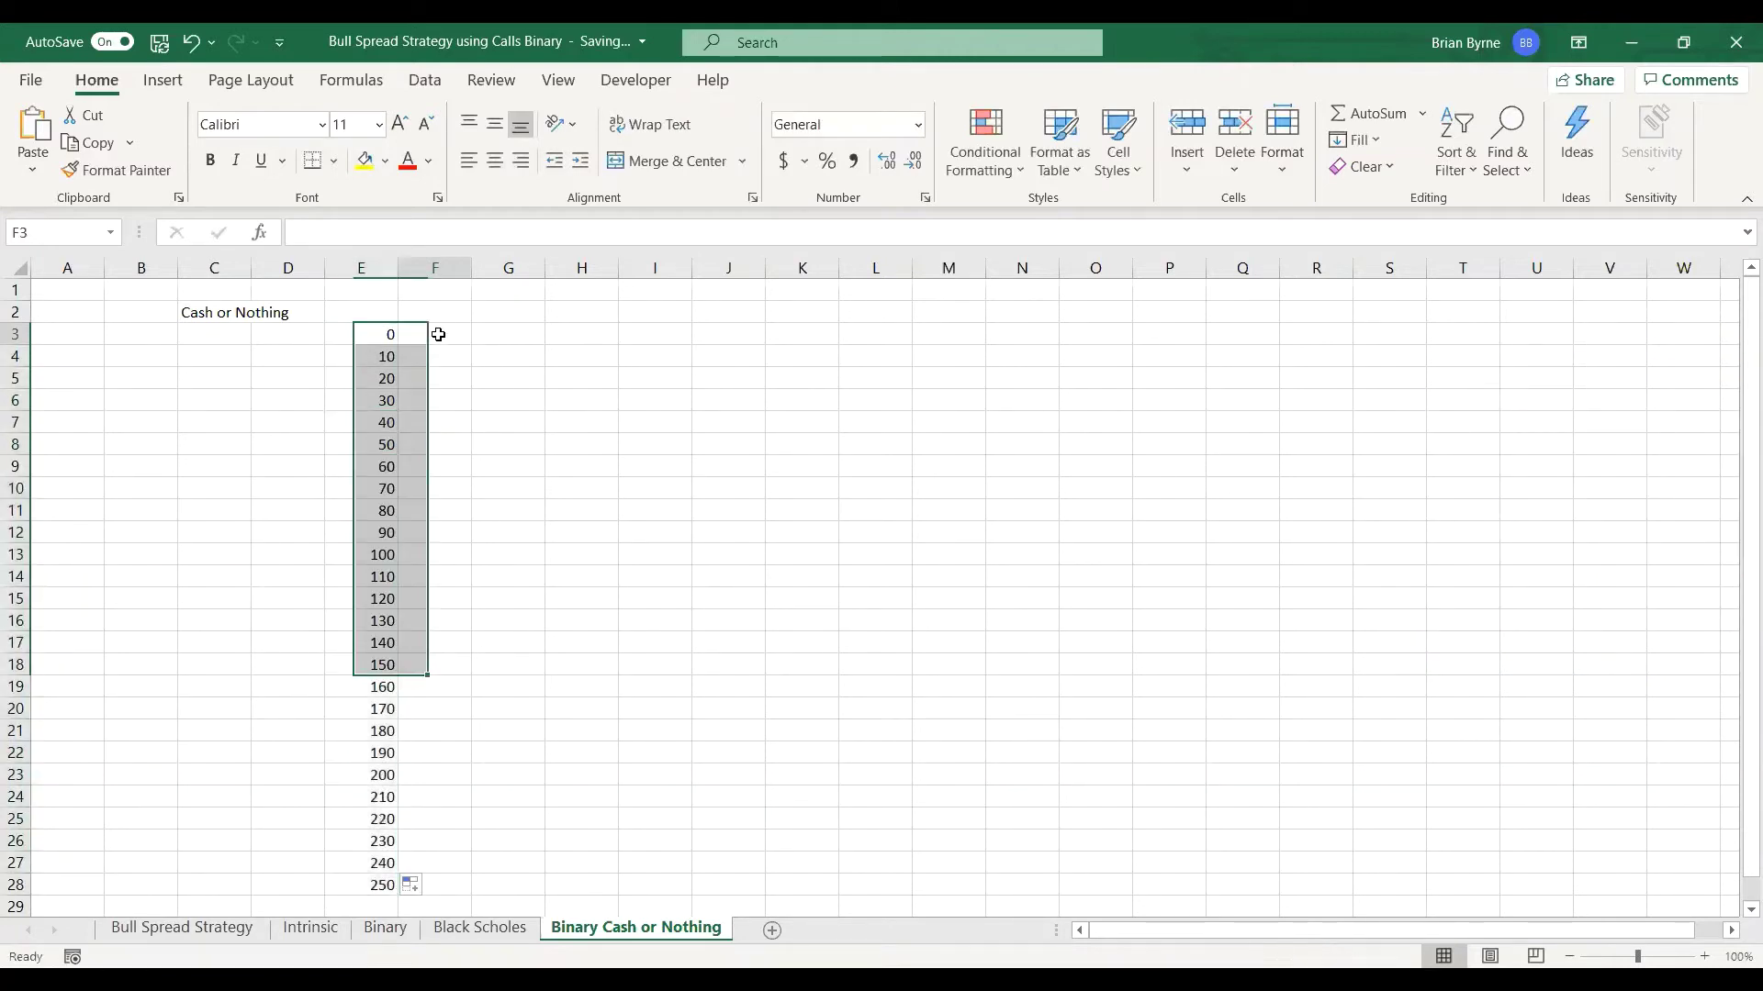
text(=)
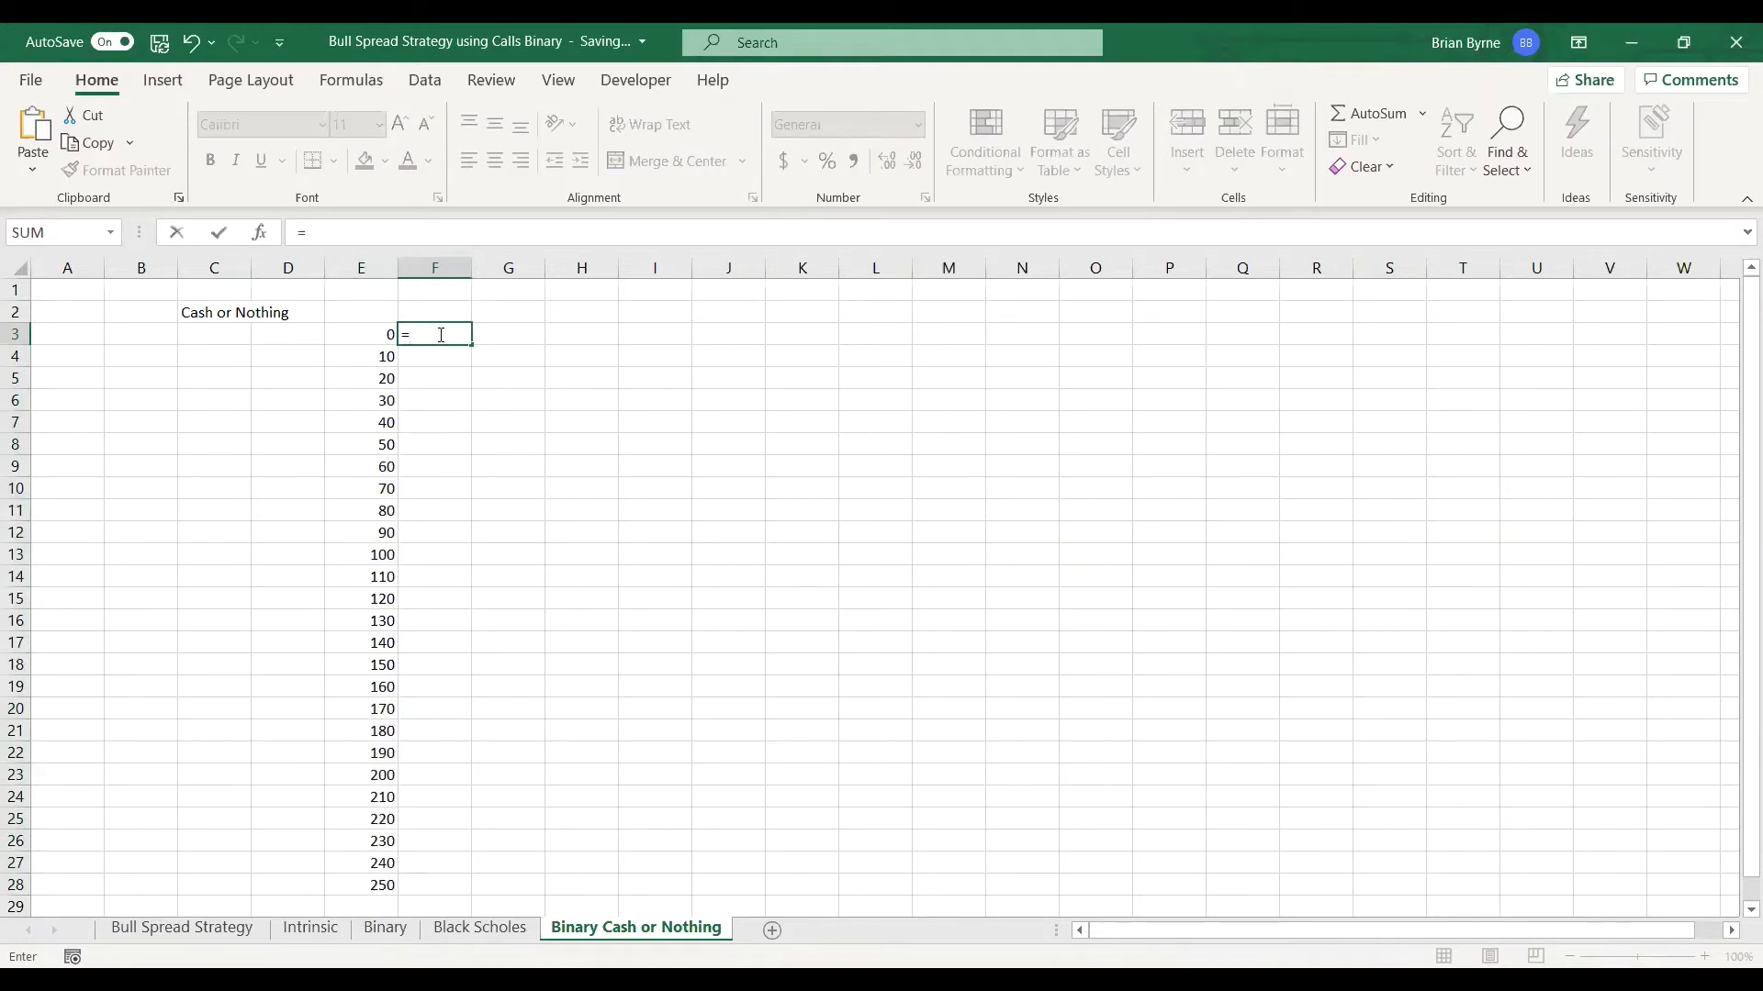
text(maz(s-)
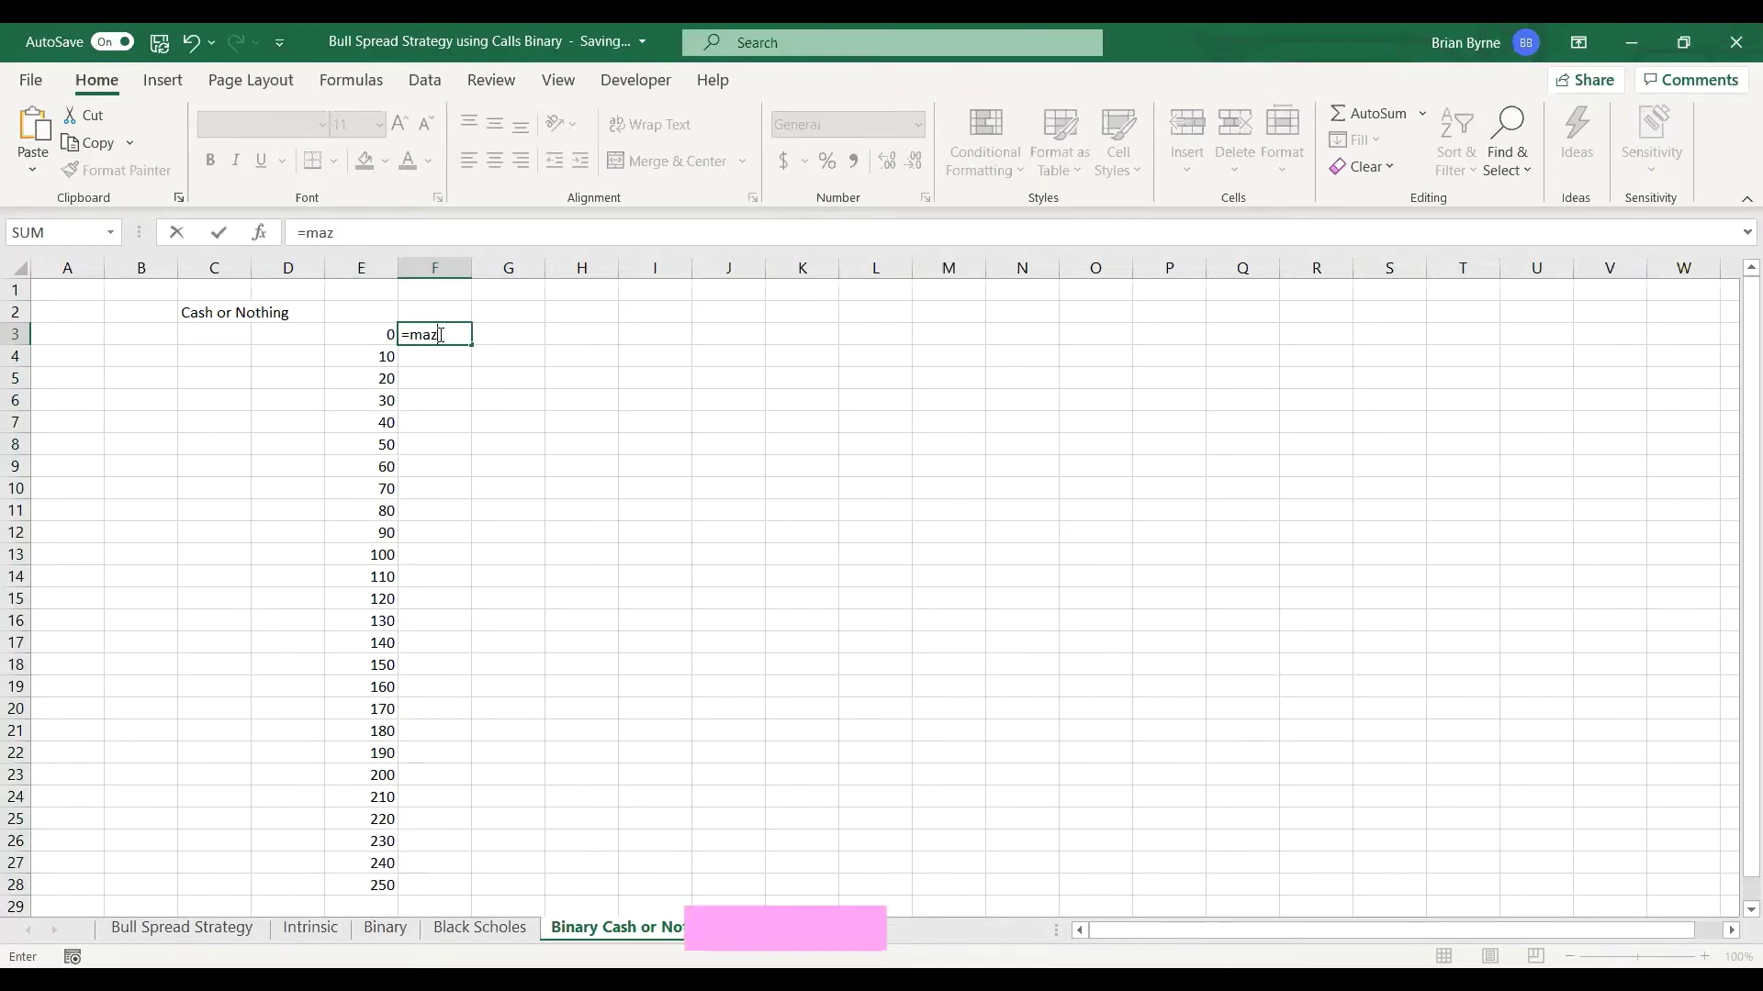
Abandon the mistyped F3 formula and enter strike label 'K' in B4 with 100 in B5.
key(Escape)
click(166, 421)
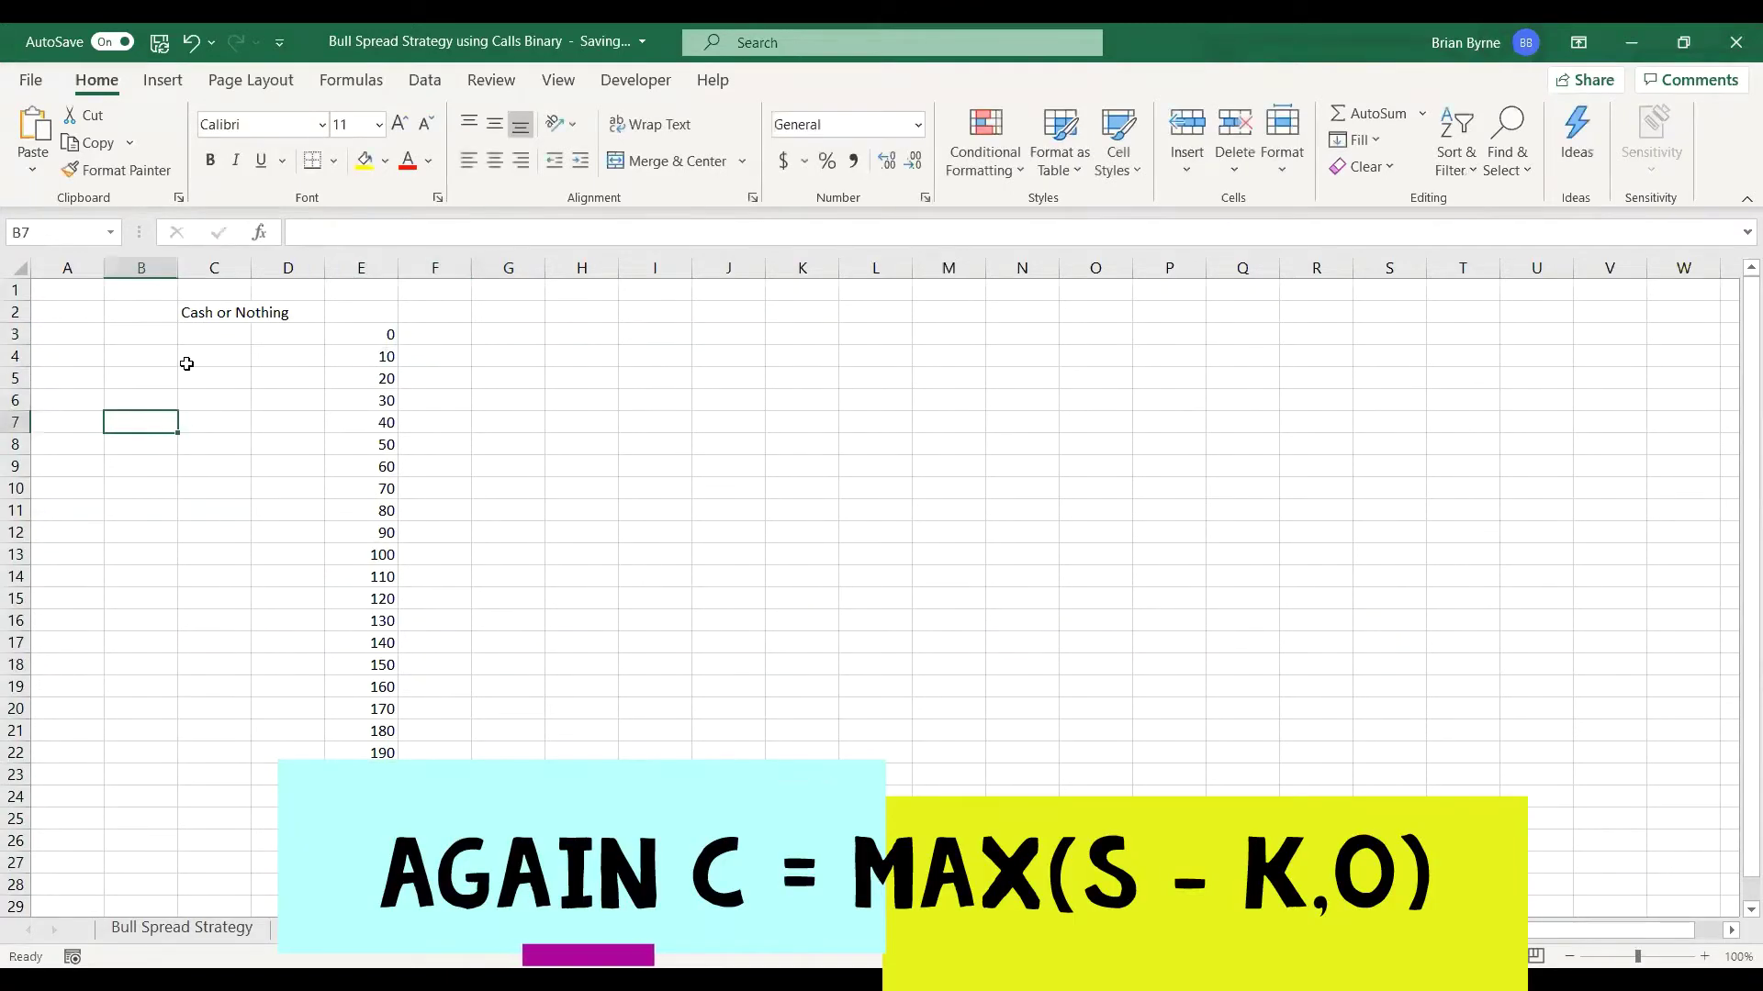
click(143, 353)
text(K)
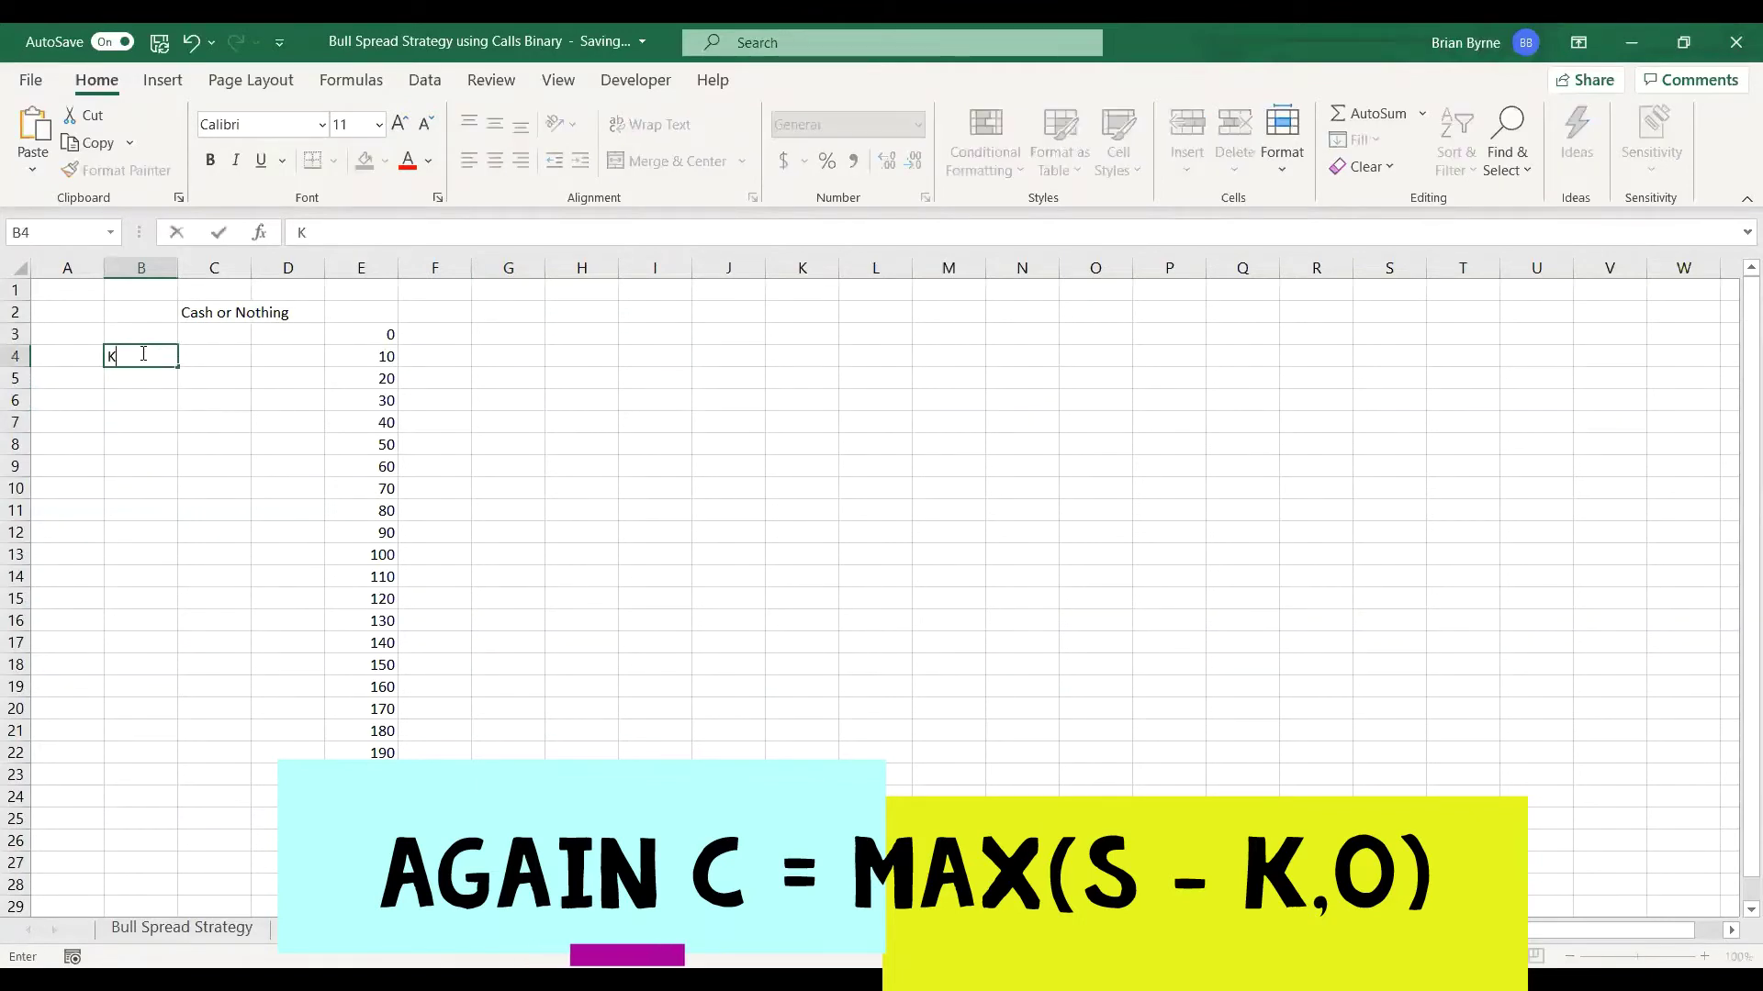
key(Return)
text(100)
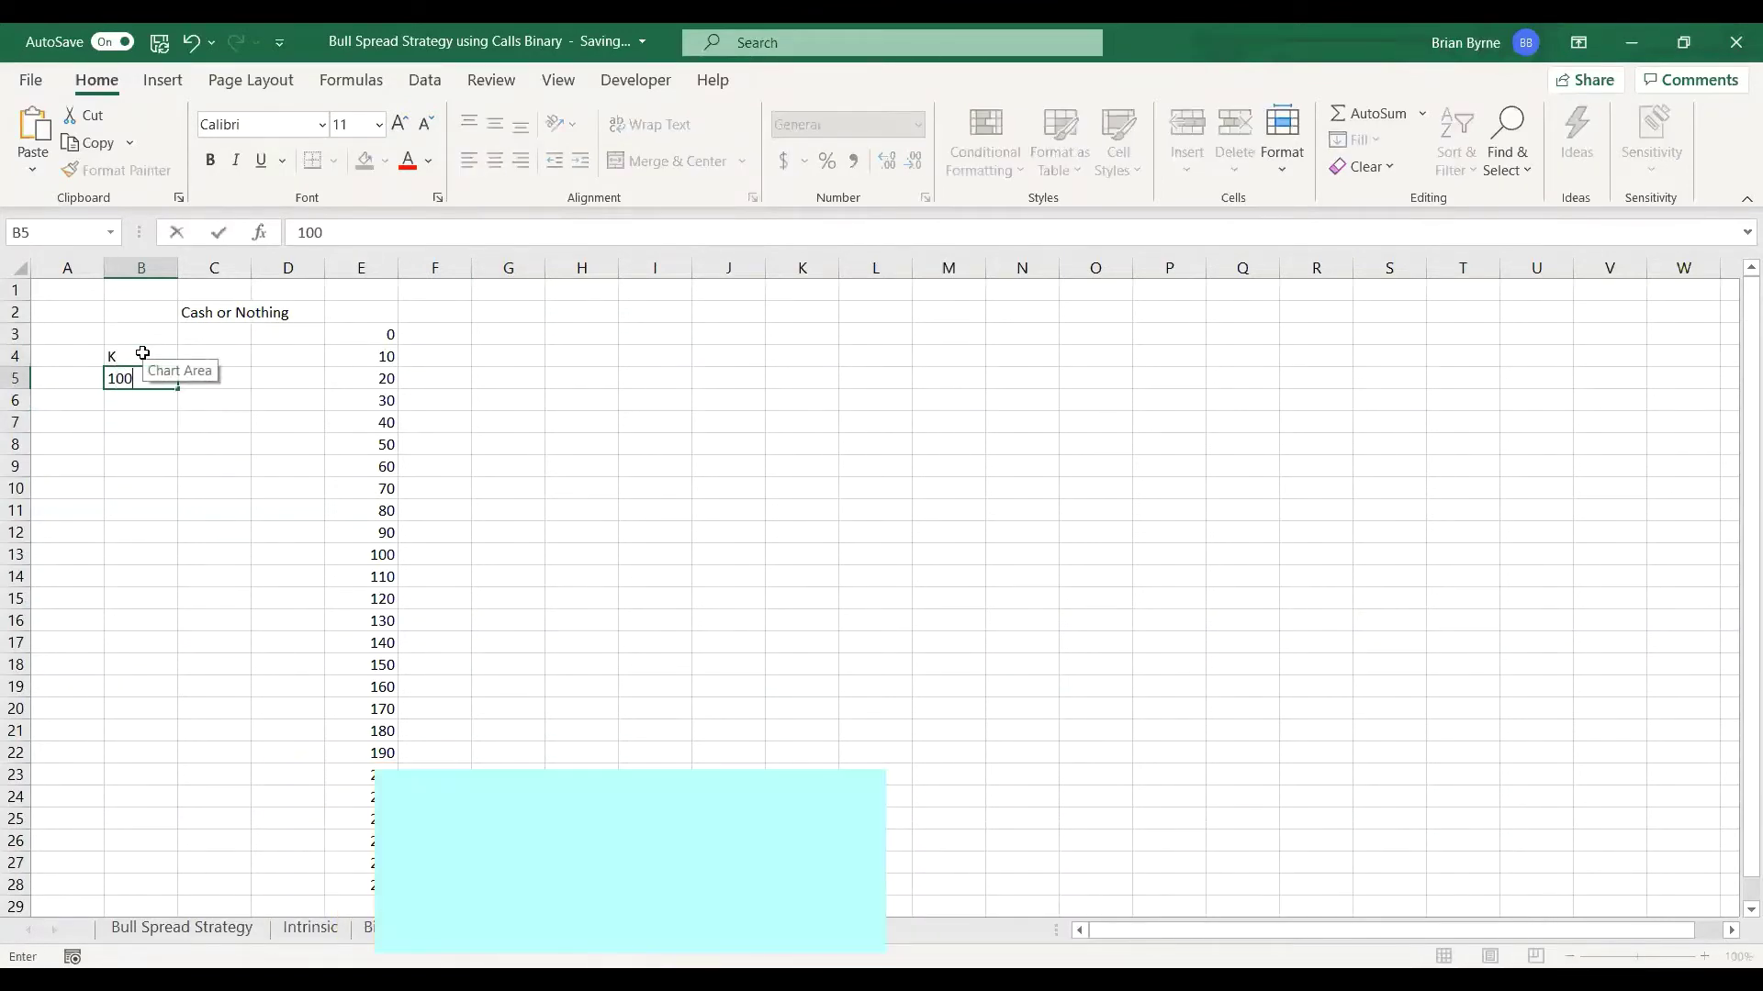
key(Return)
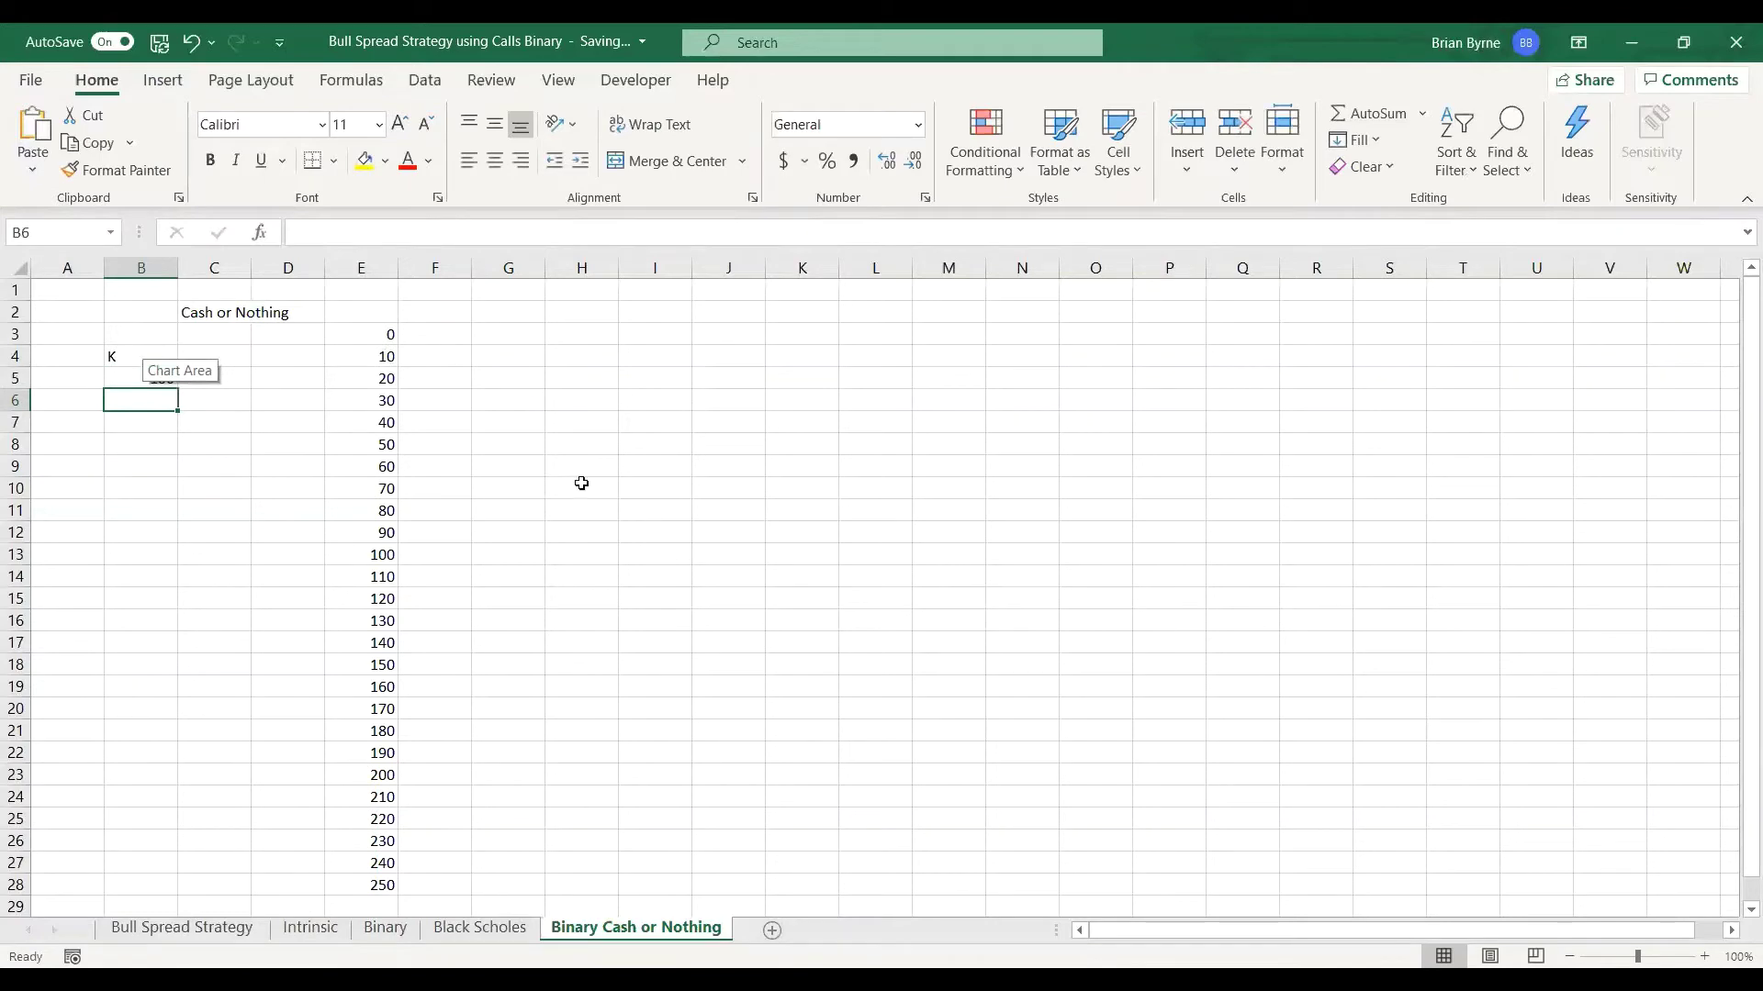
Enter the vanilla call payoff =MAX(E3-$B$5,0) in F3.
click(547, 378)
click(429, 335)
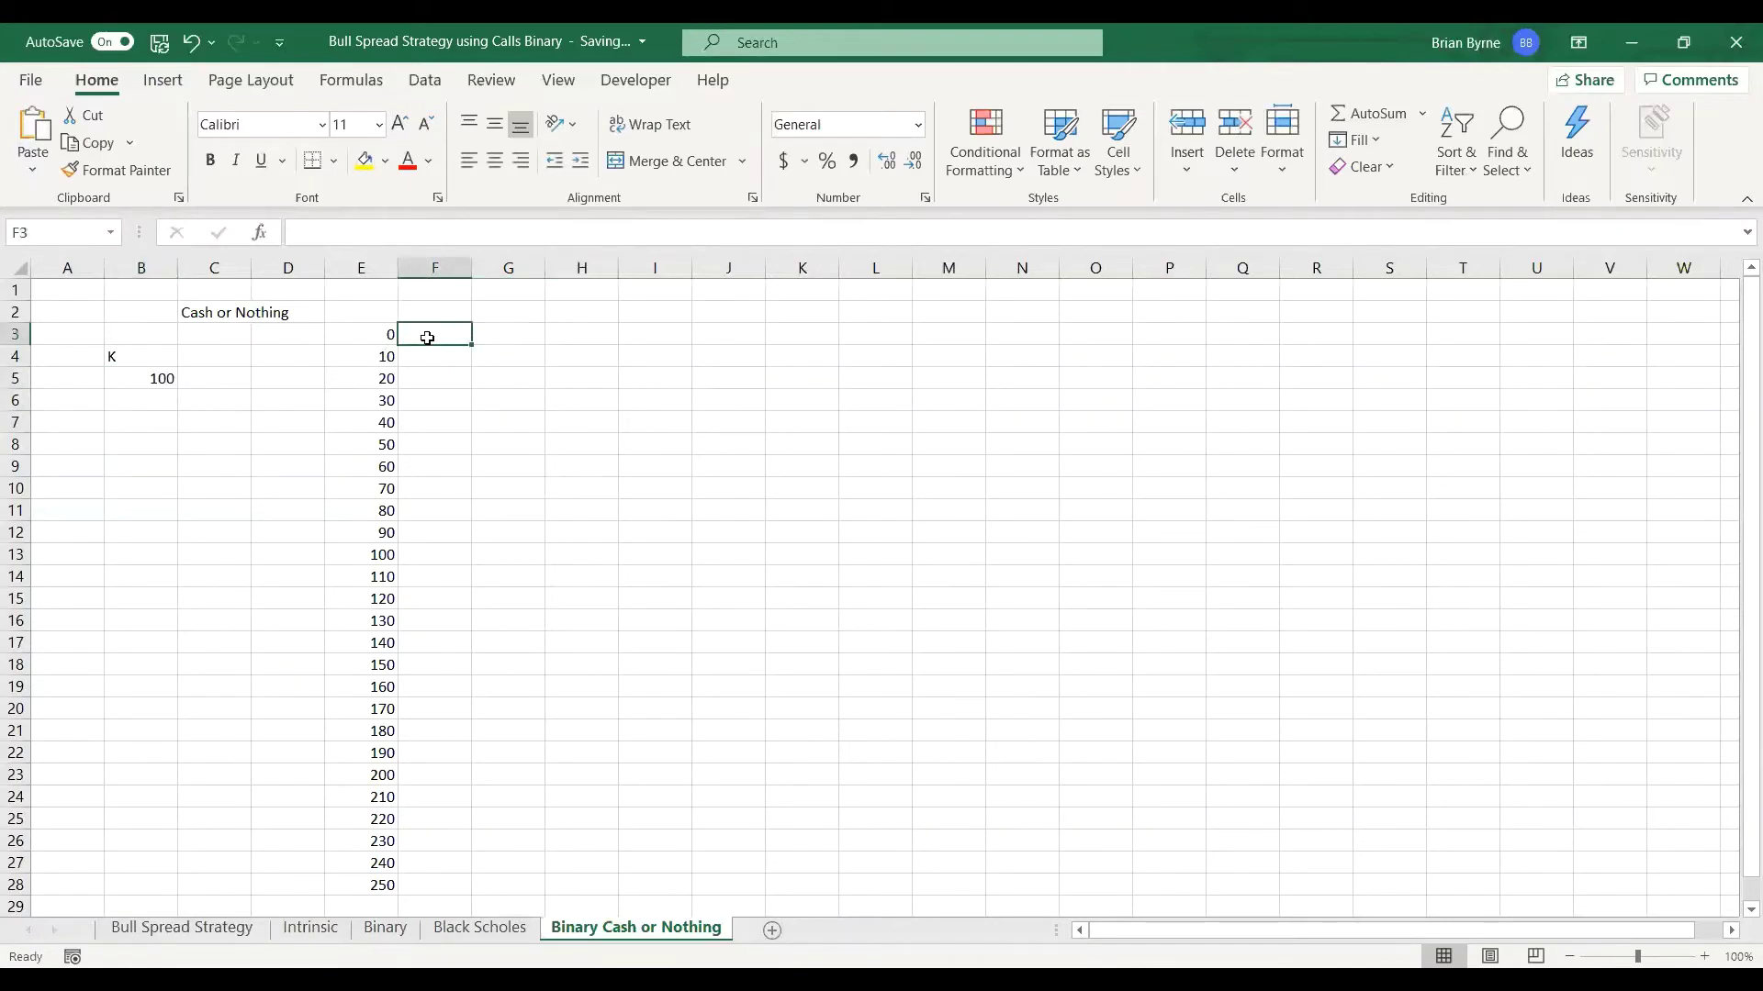
text(=)
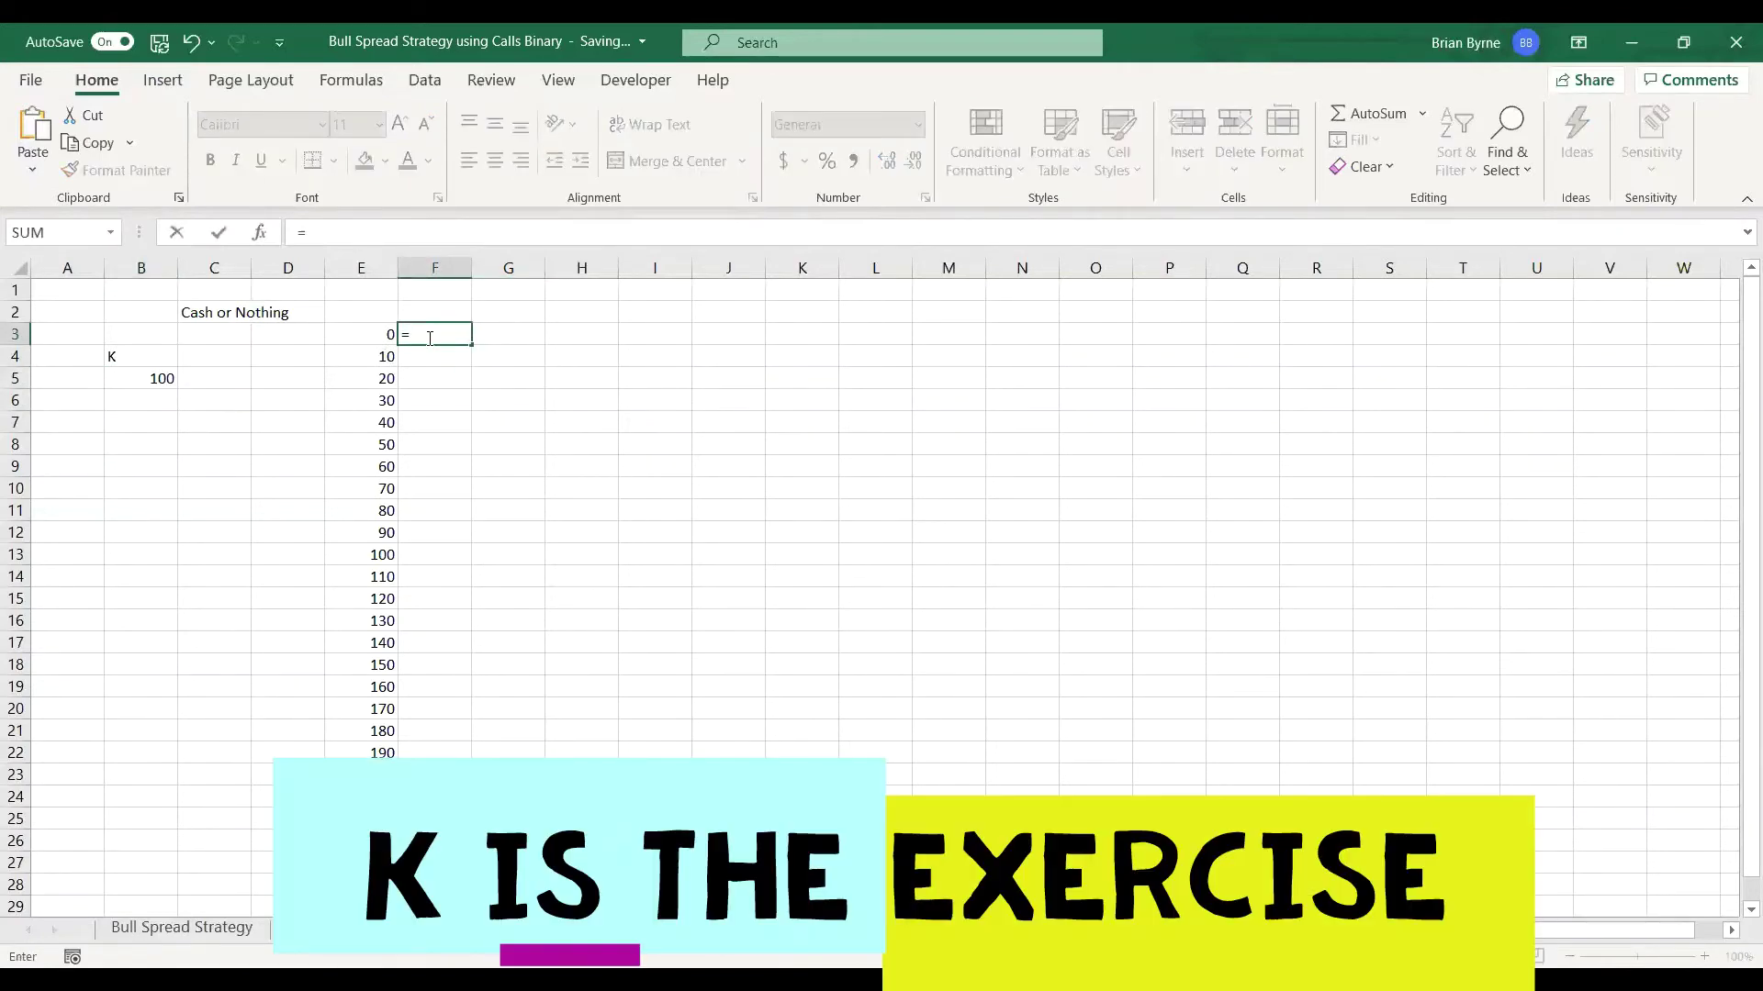
text(max()
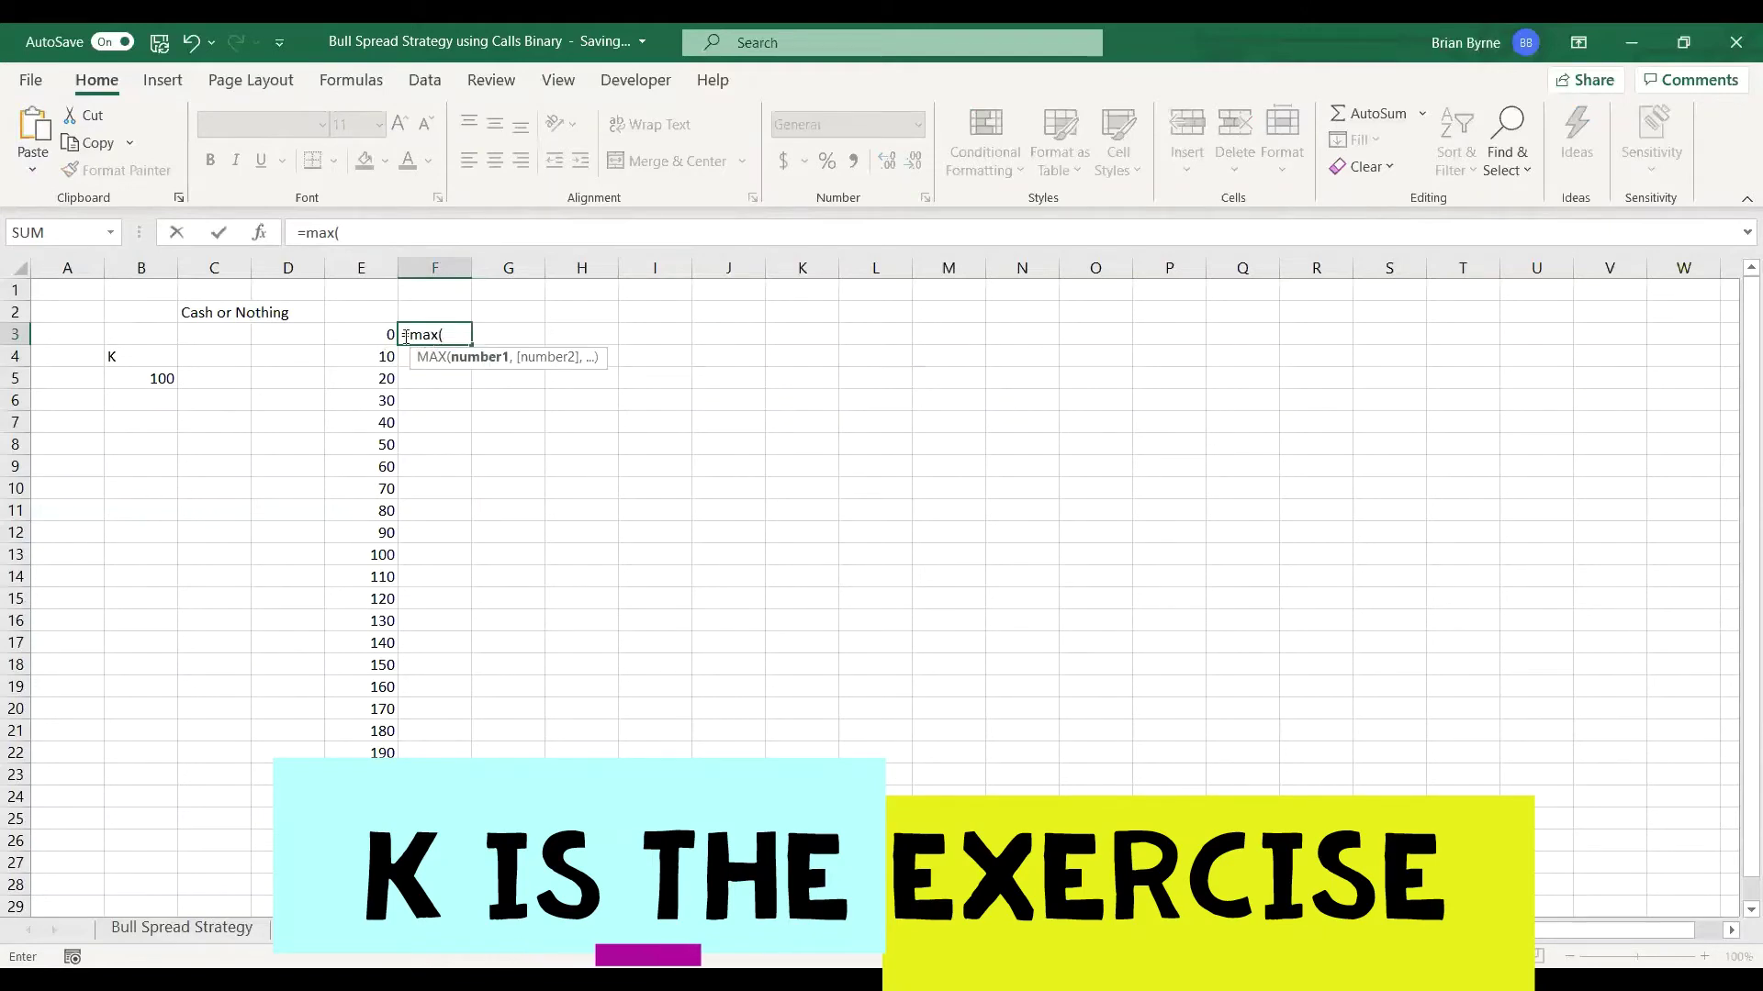
click(370, 334)
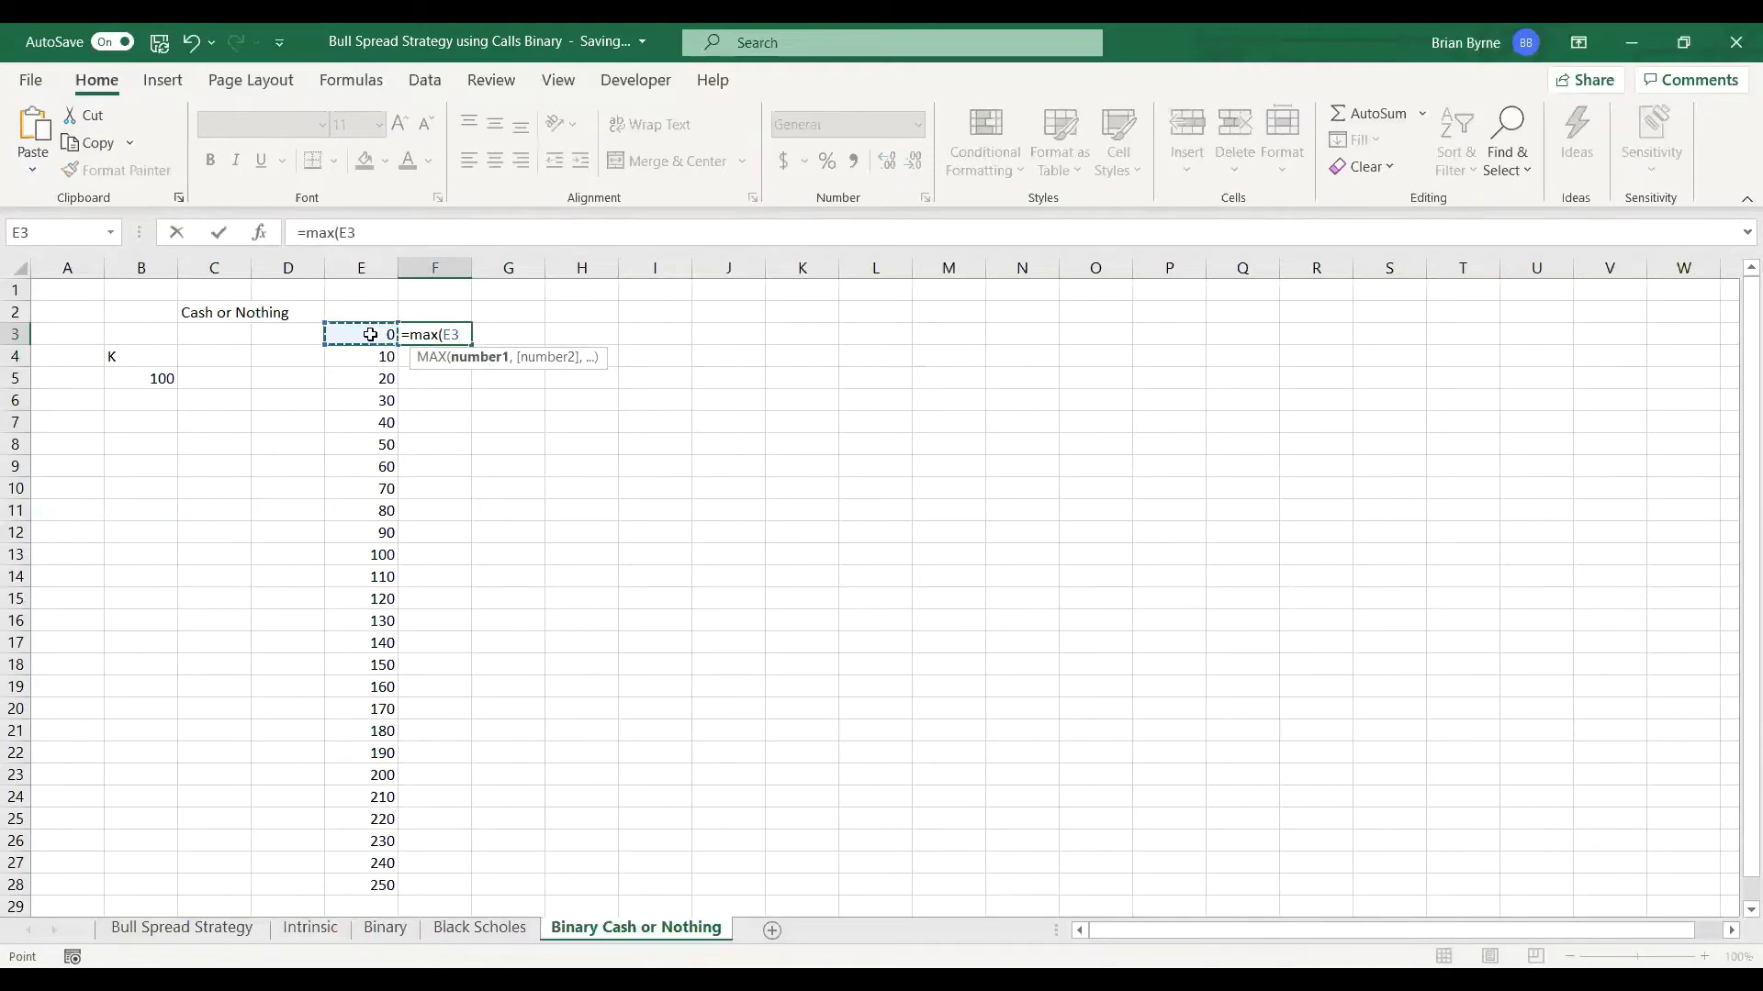
text(-)
click(147, 378)
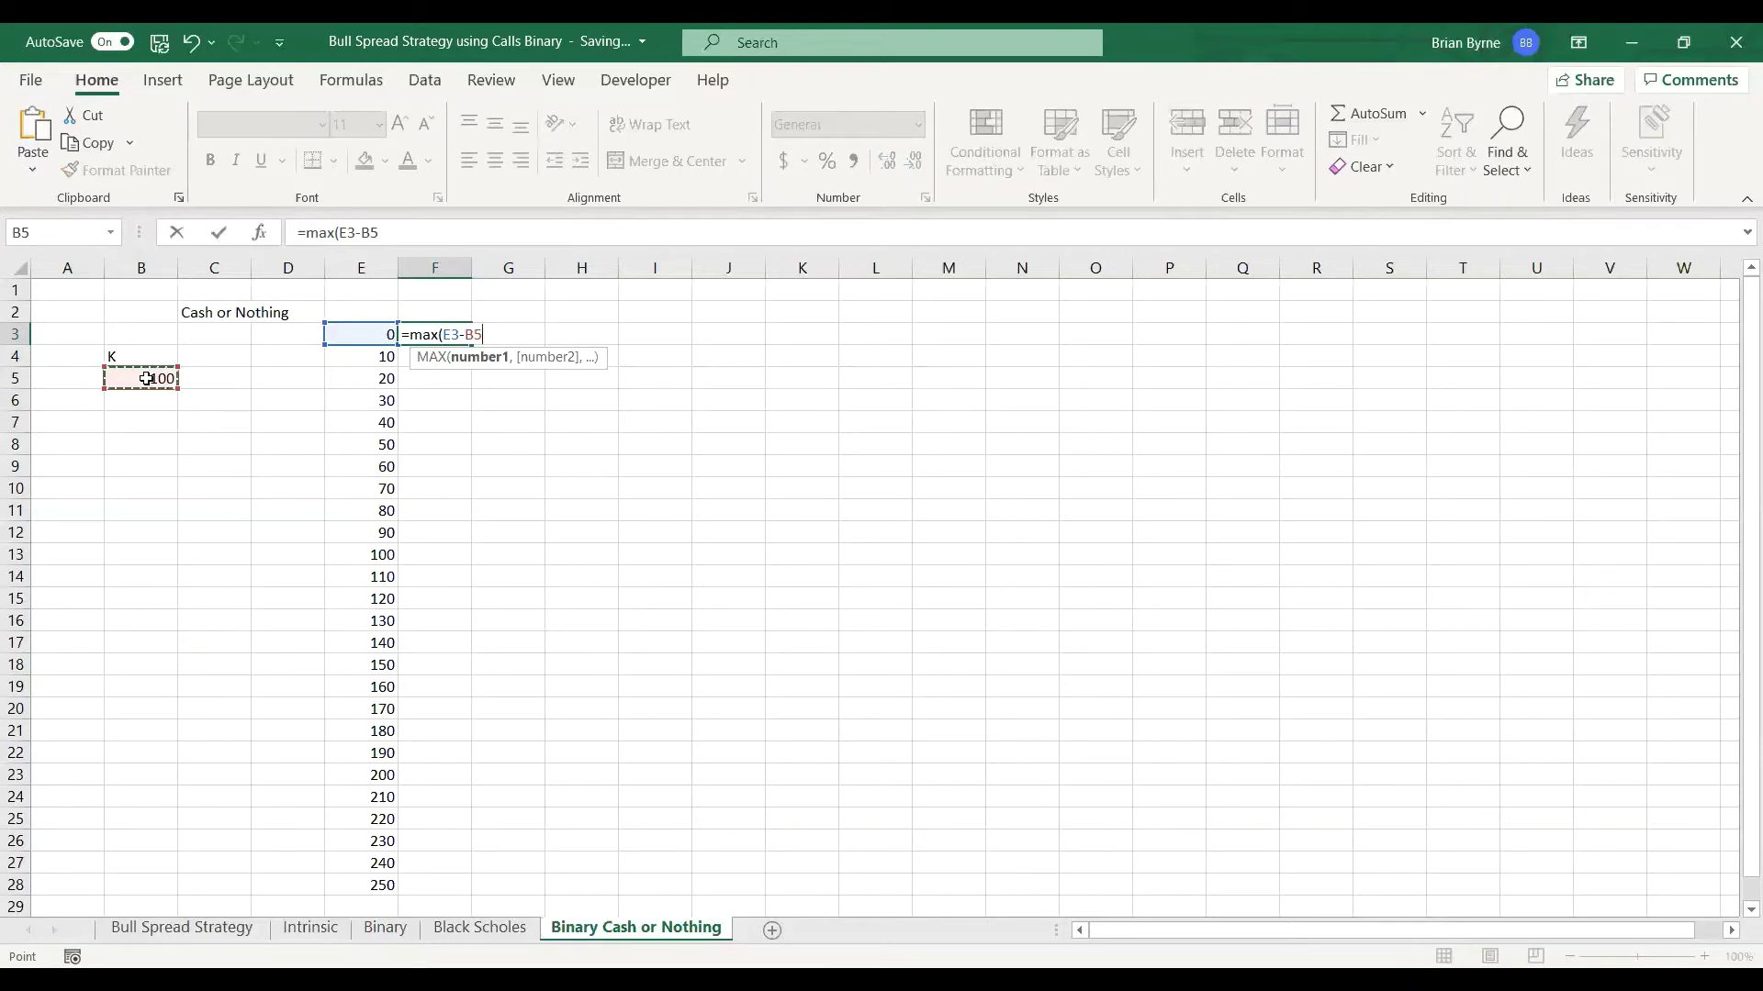
key(F4)
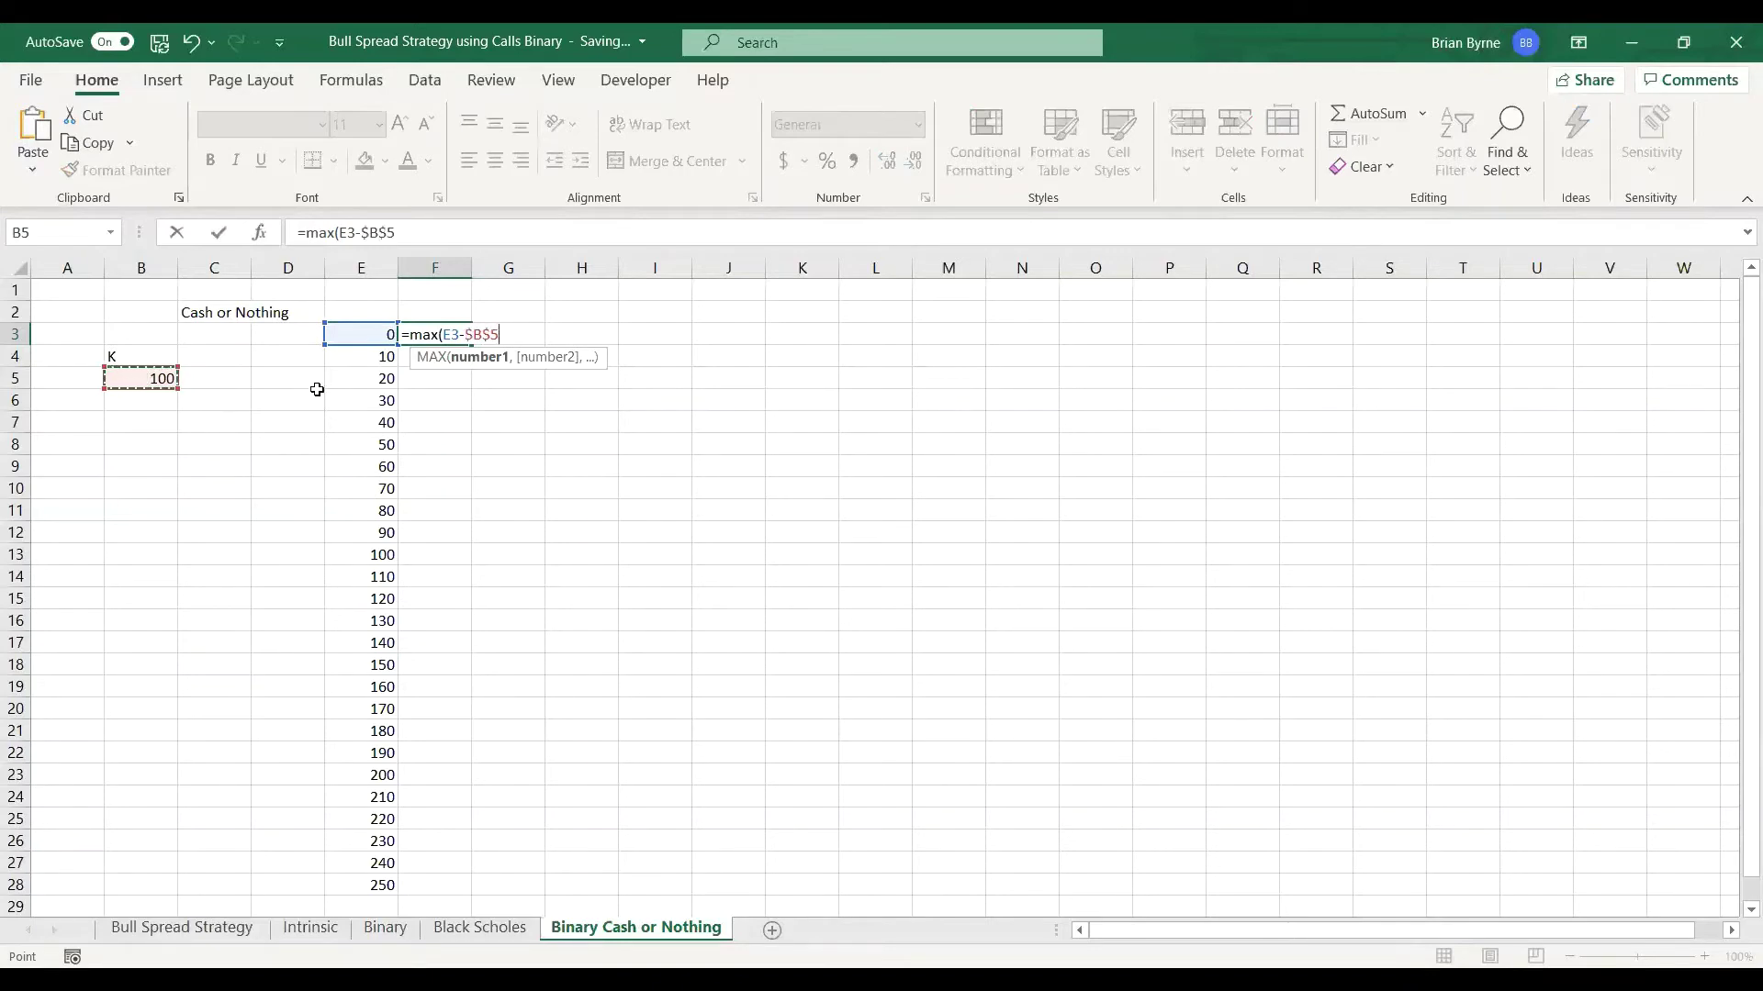
text(,0)
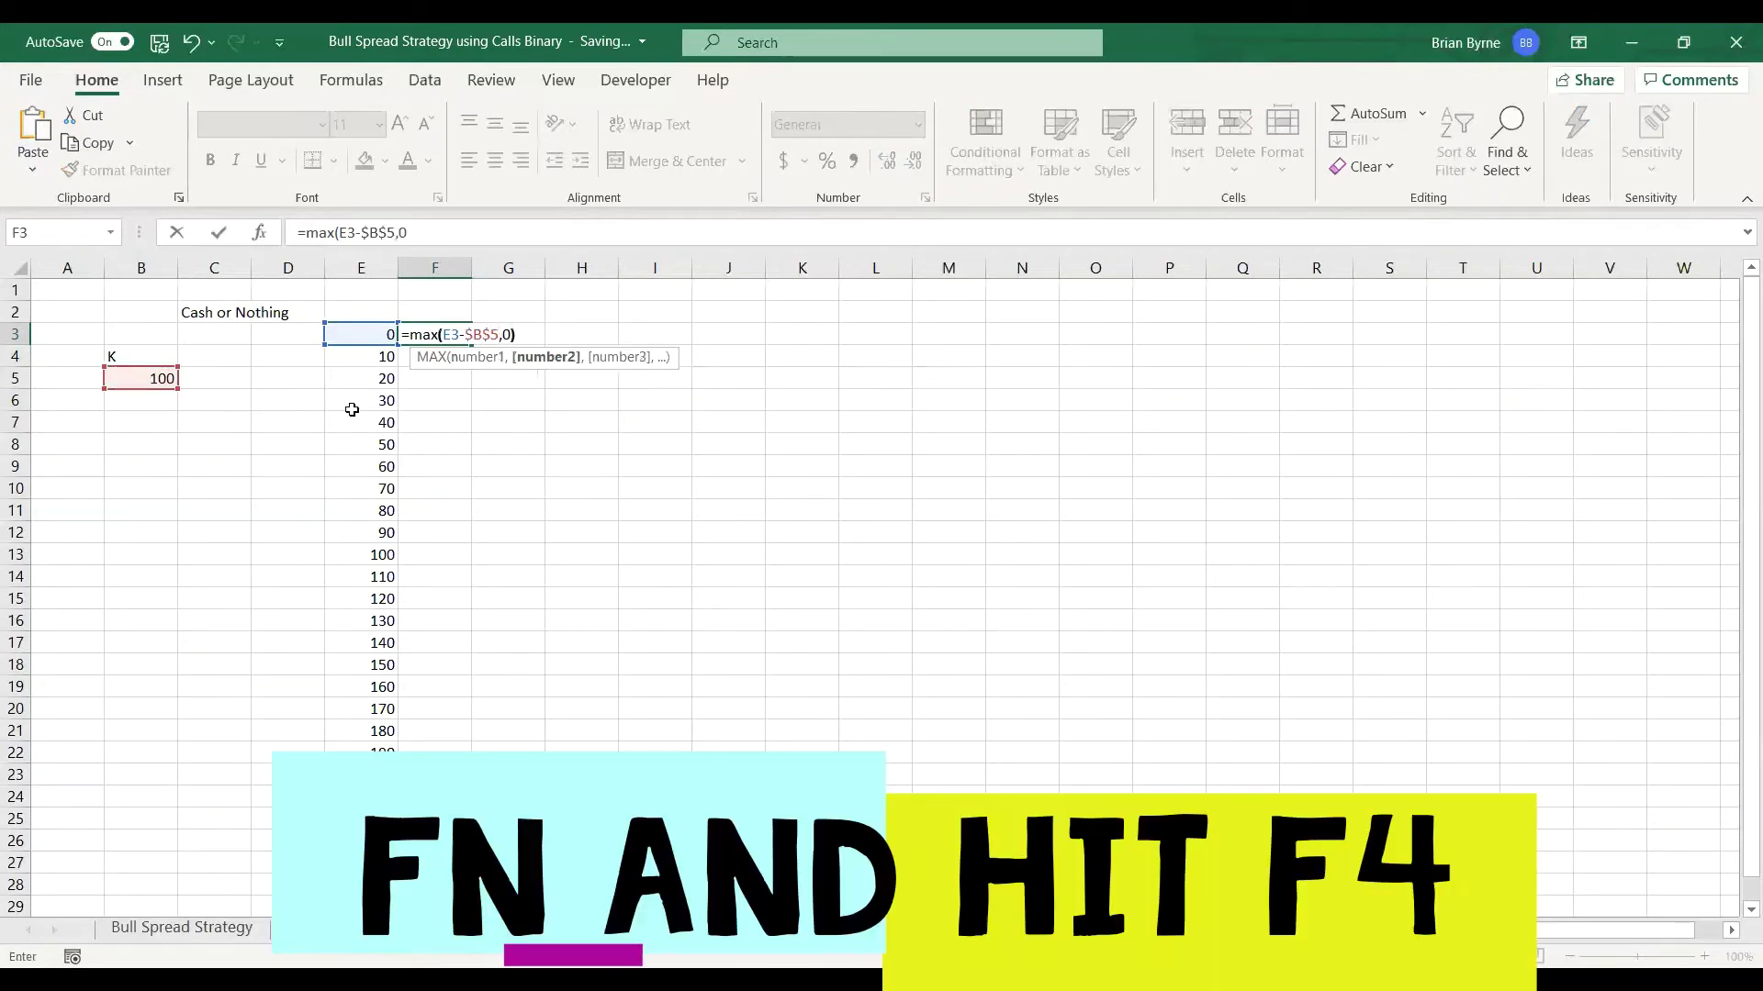
key(Return)
Copy the payoff formula down to F28 and select E3:F28.
click(451, 326)
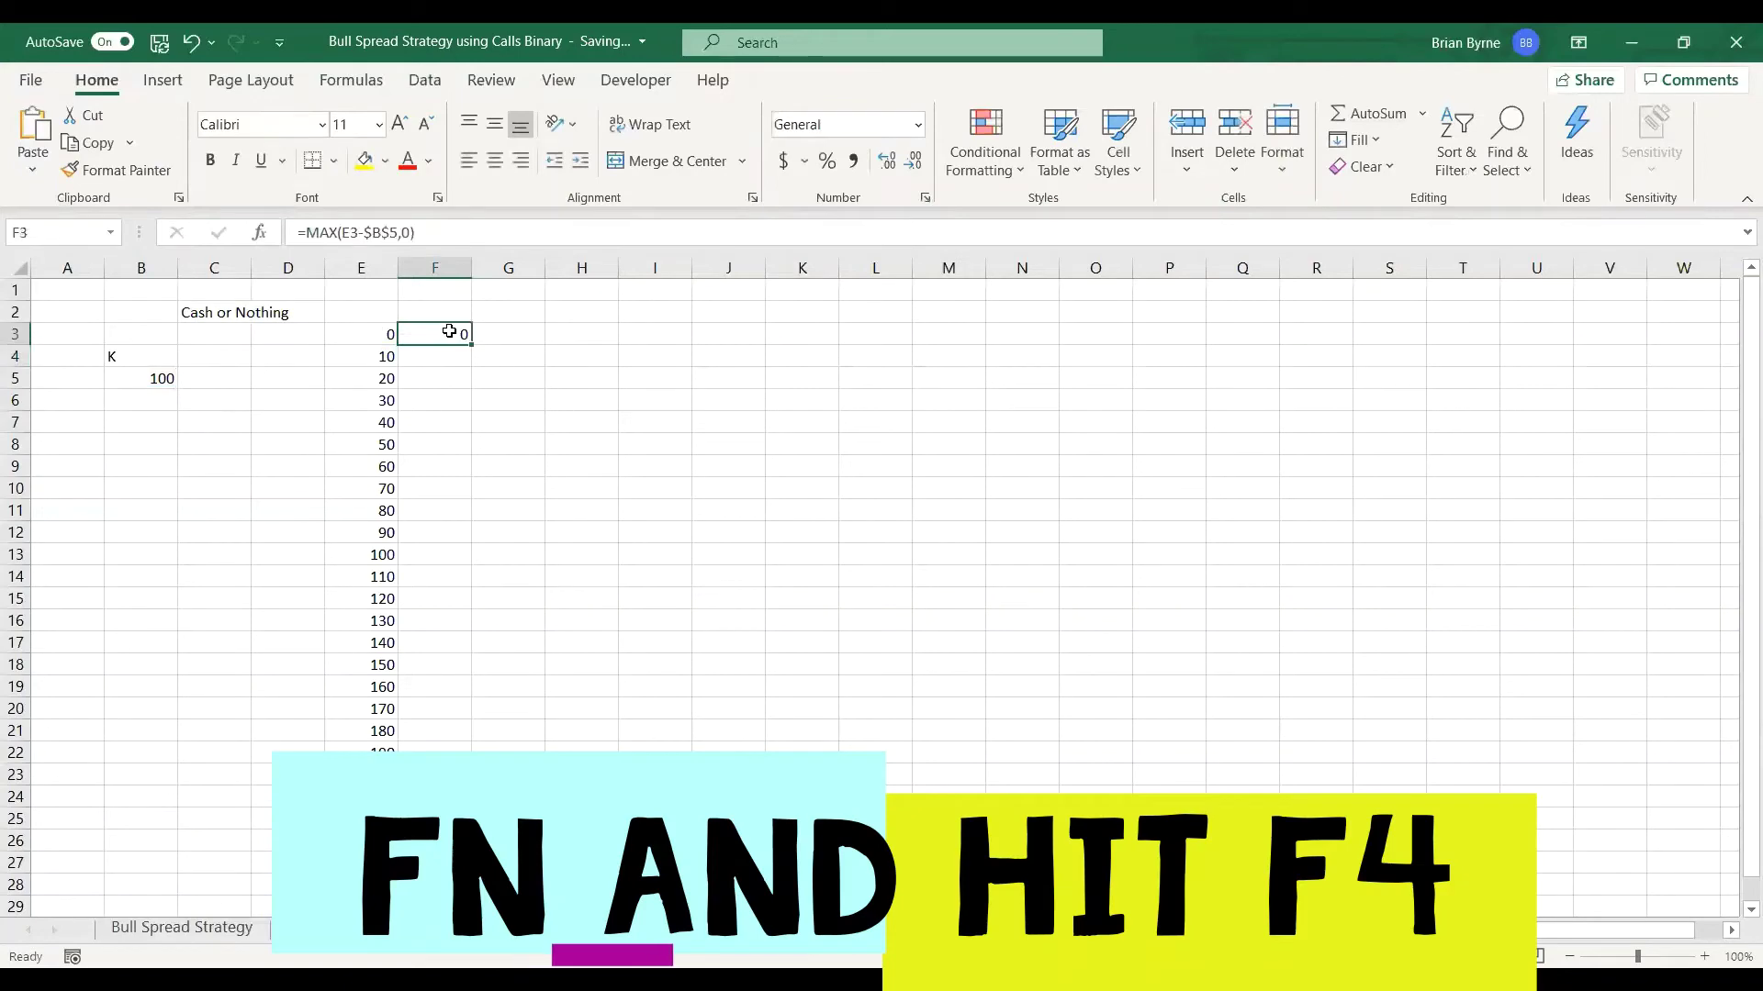
drag(472, 347, 472, 888)
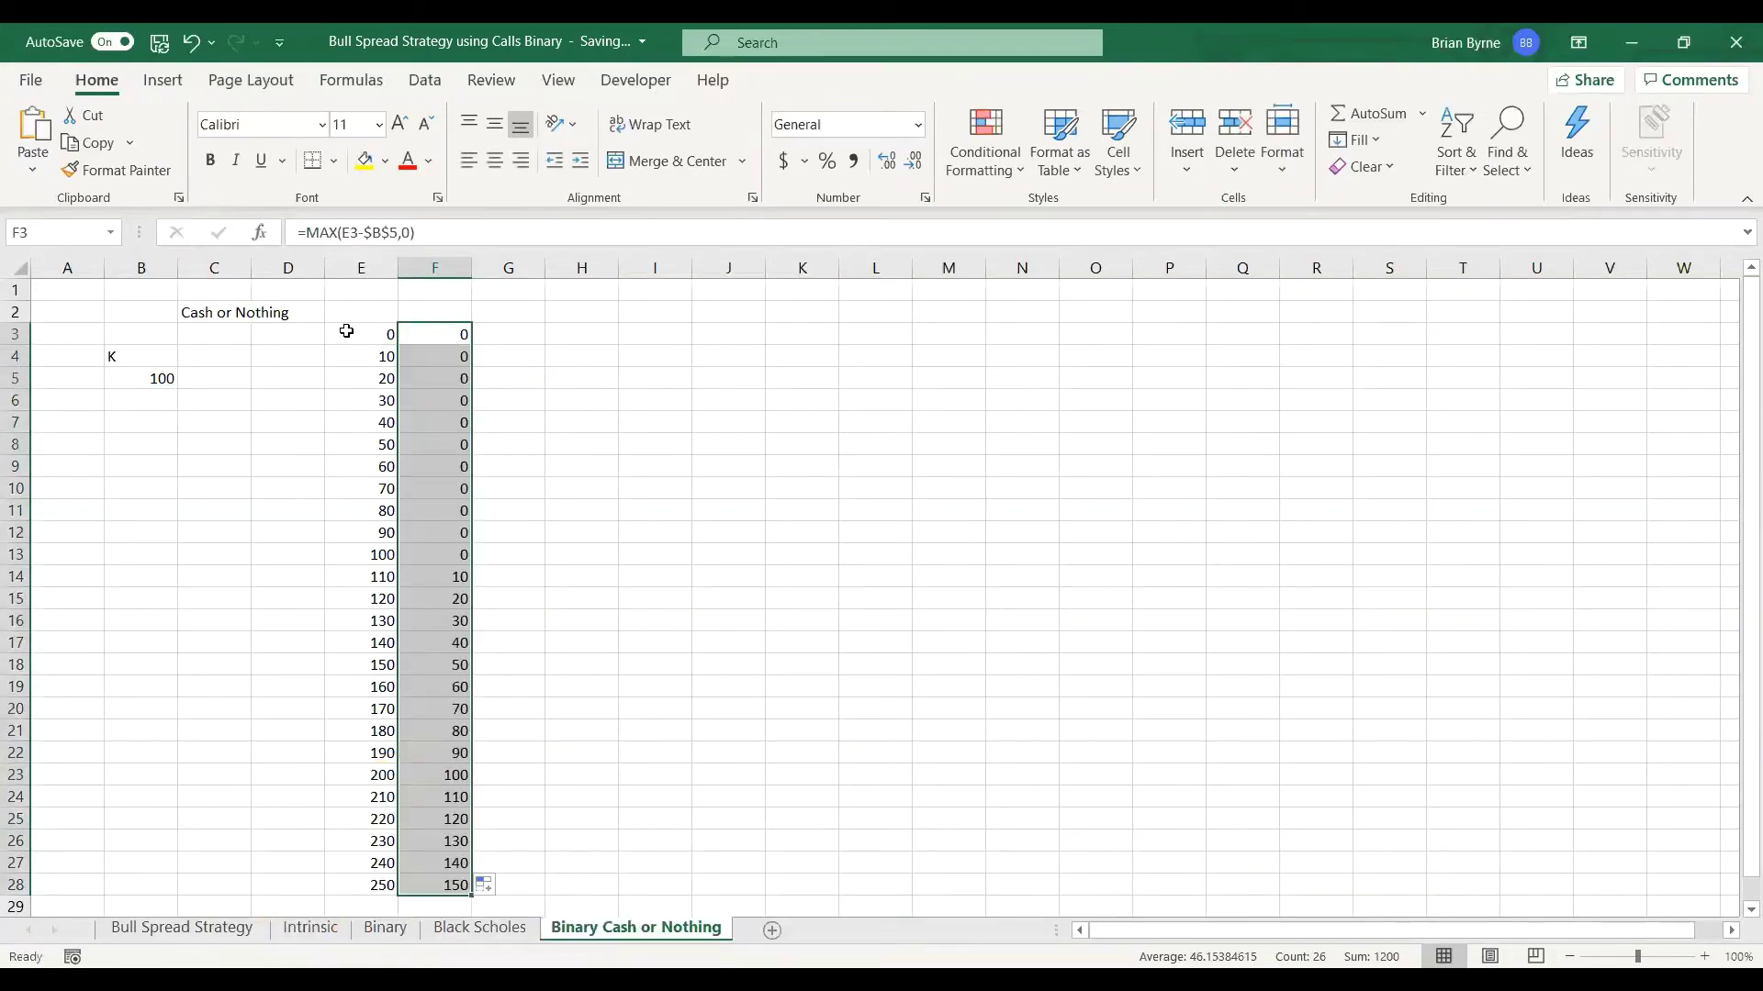
drag(349, 334, 432, 885)
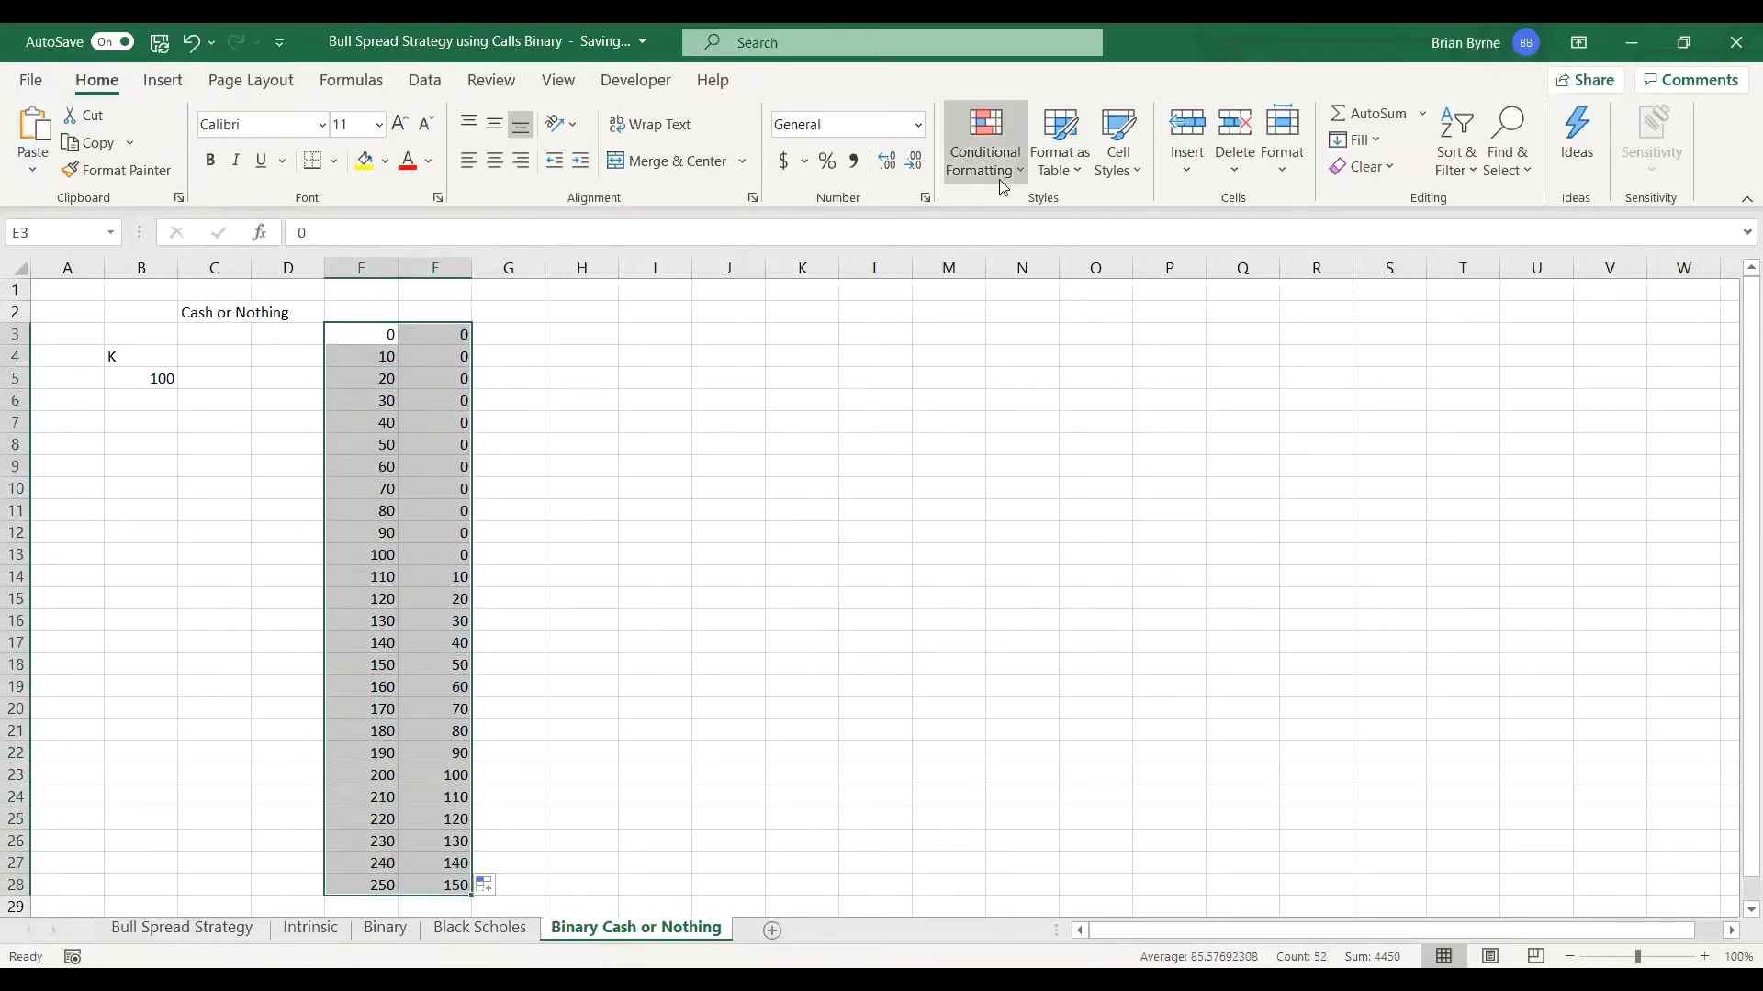
Insert a Scatter with Straight Lines chart of E3:F28 and move it right of the table.
click(163, 81)
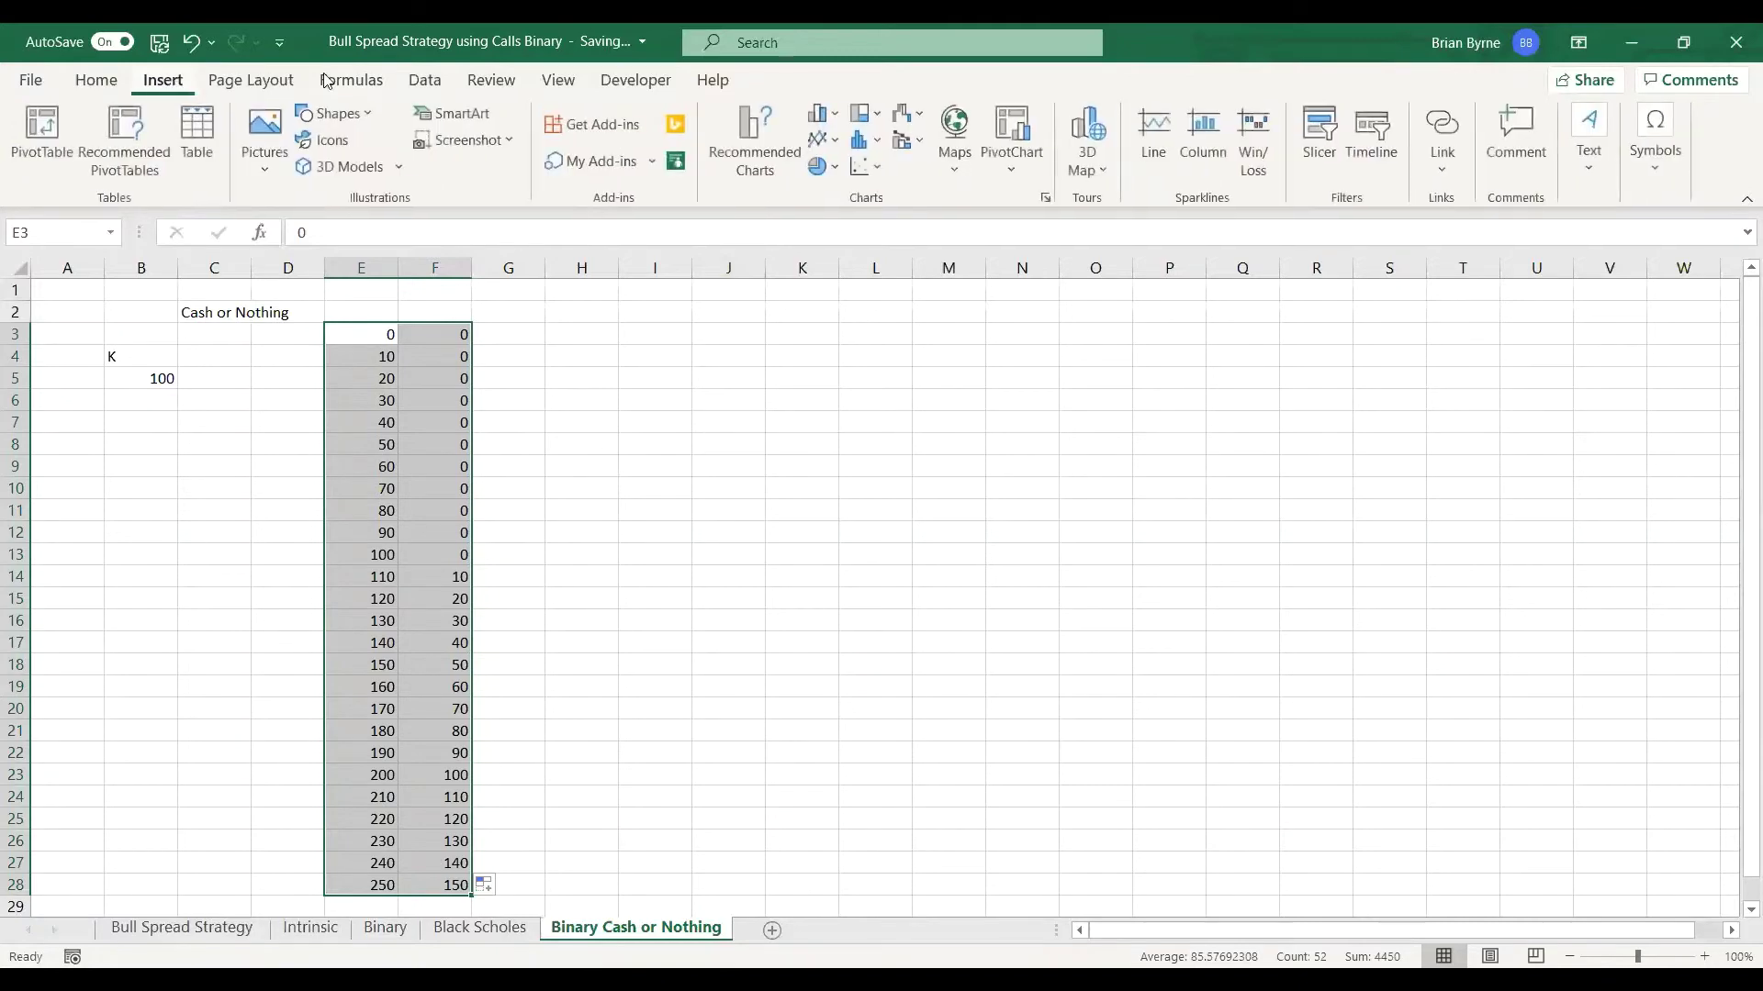
click(866, 166)
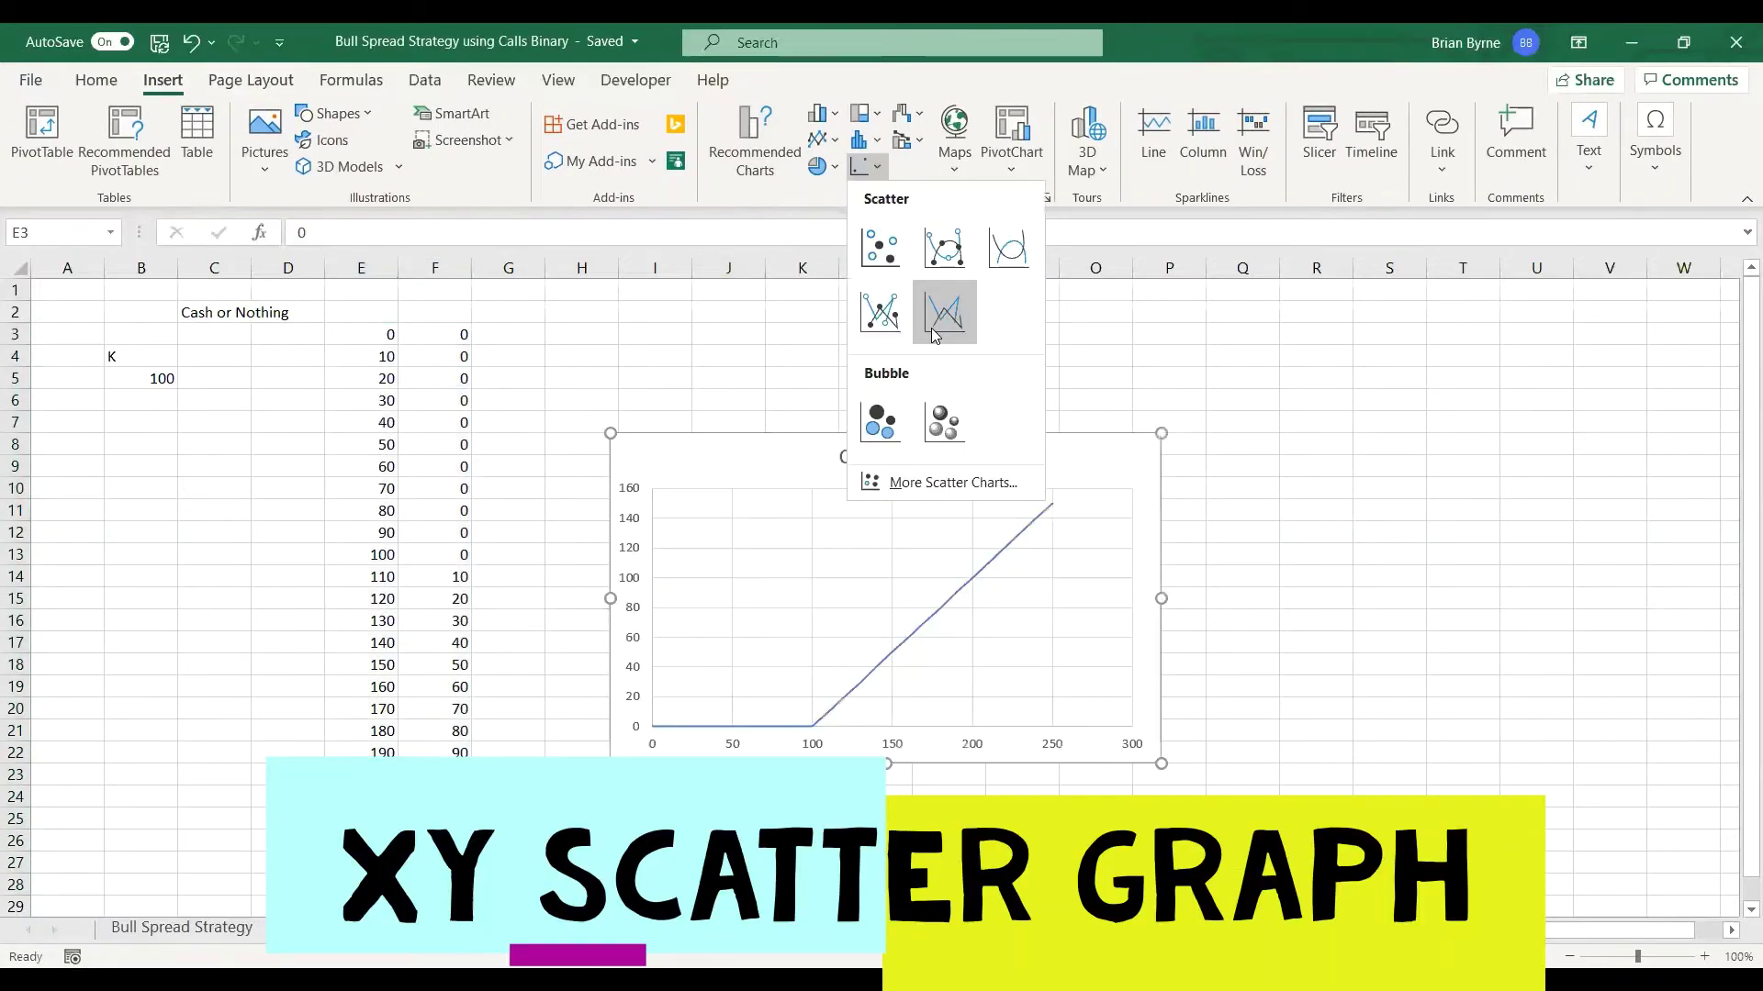
click(944, 313)
drag(737, 466, 1212, 346)
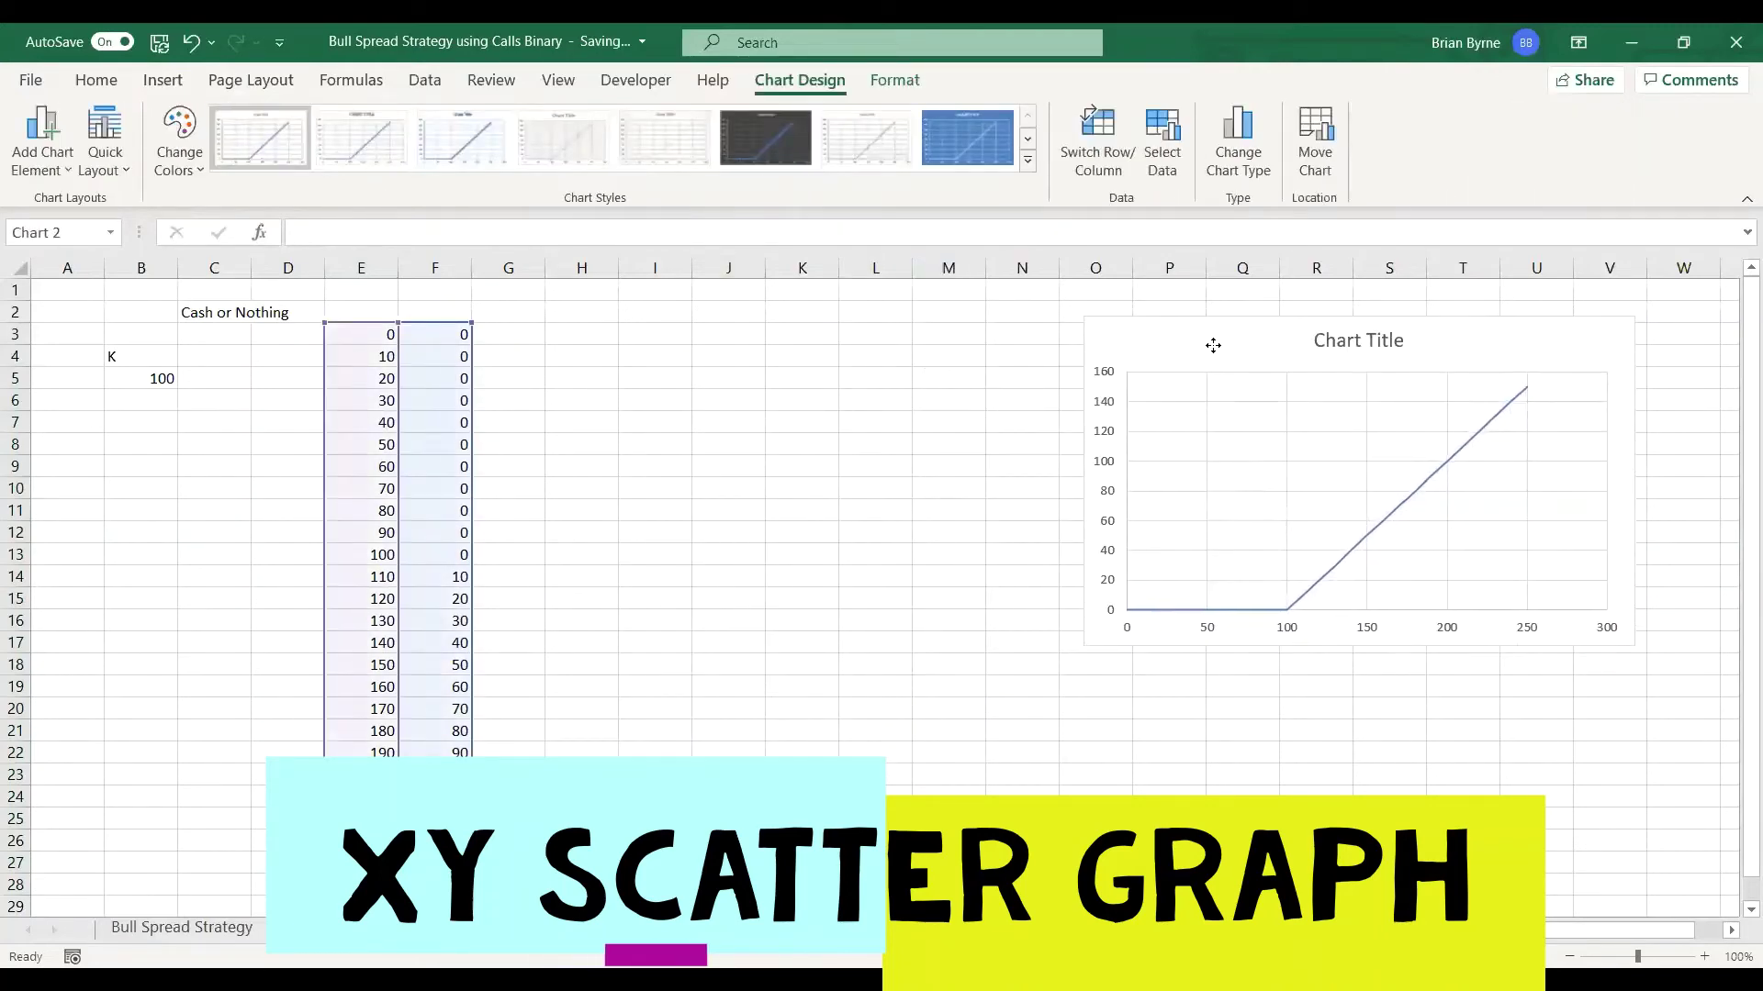
click(708, 404)
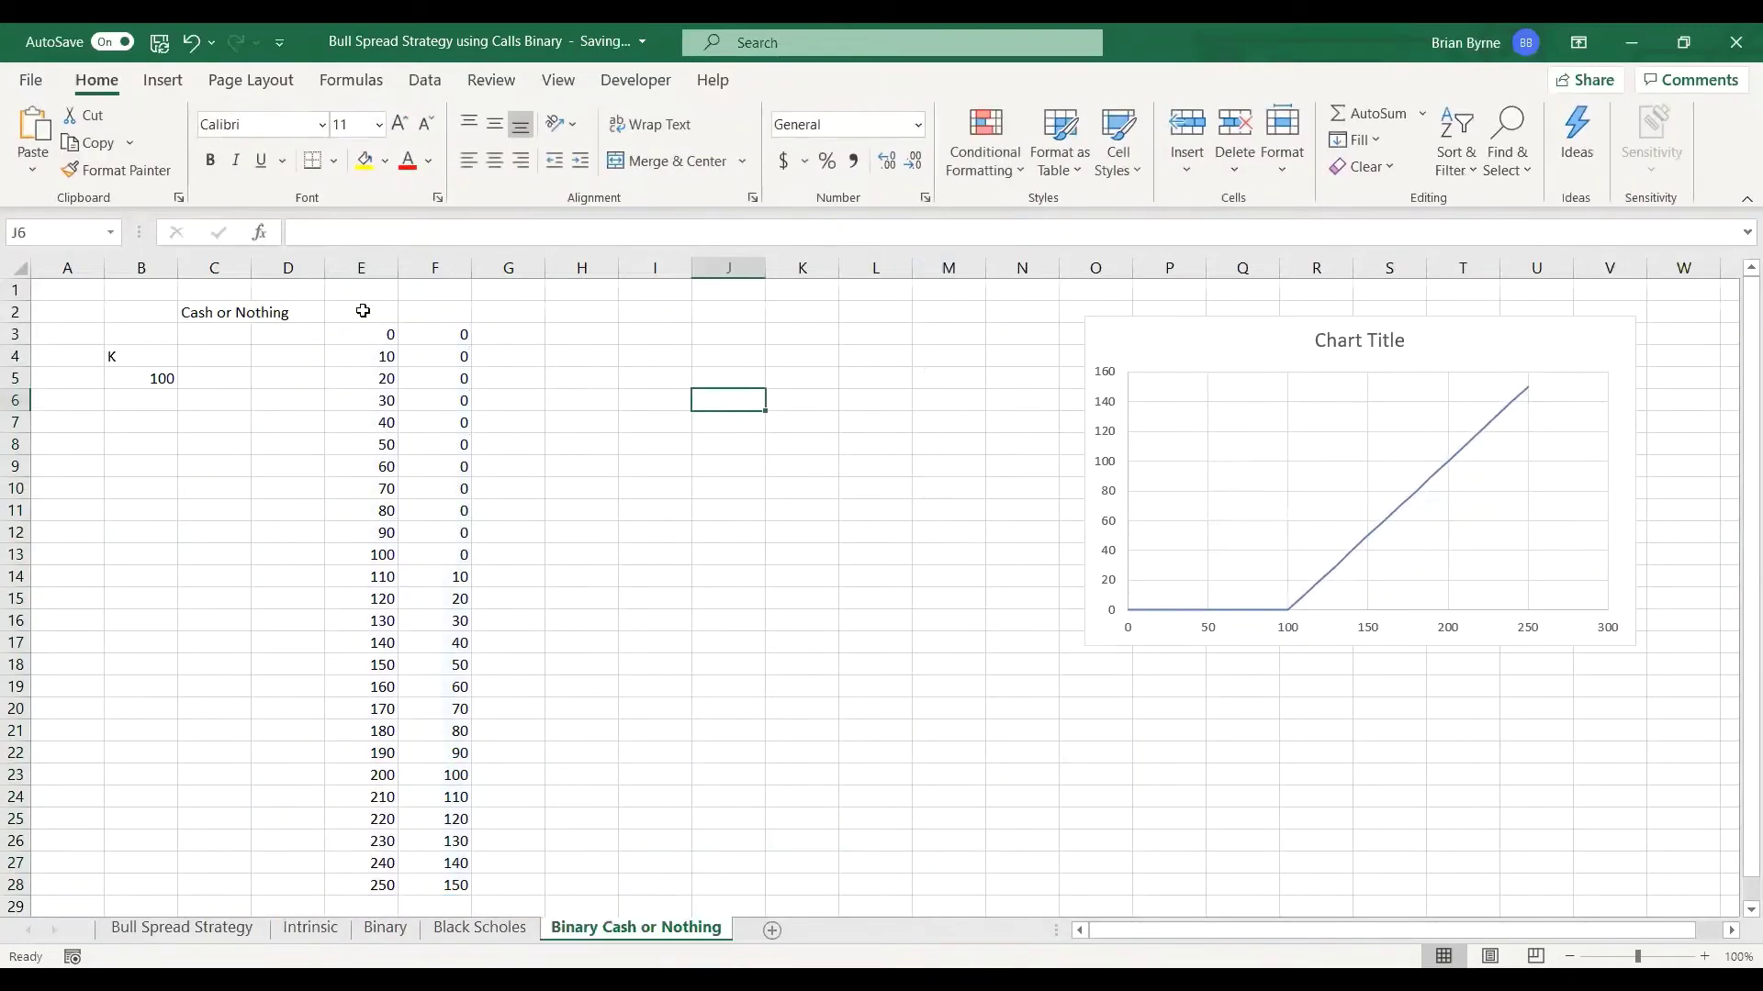
Head cell E2 'Plain Vanilla Call'.
click(363, 311)
text(Pl)
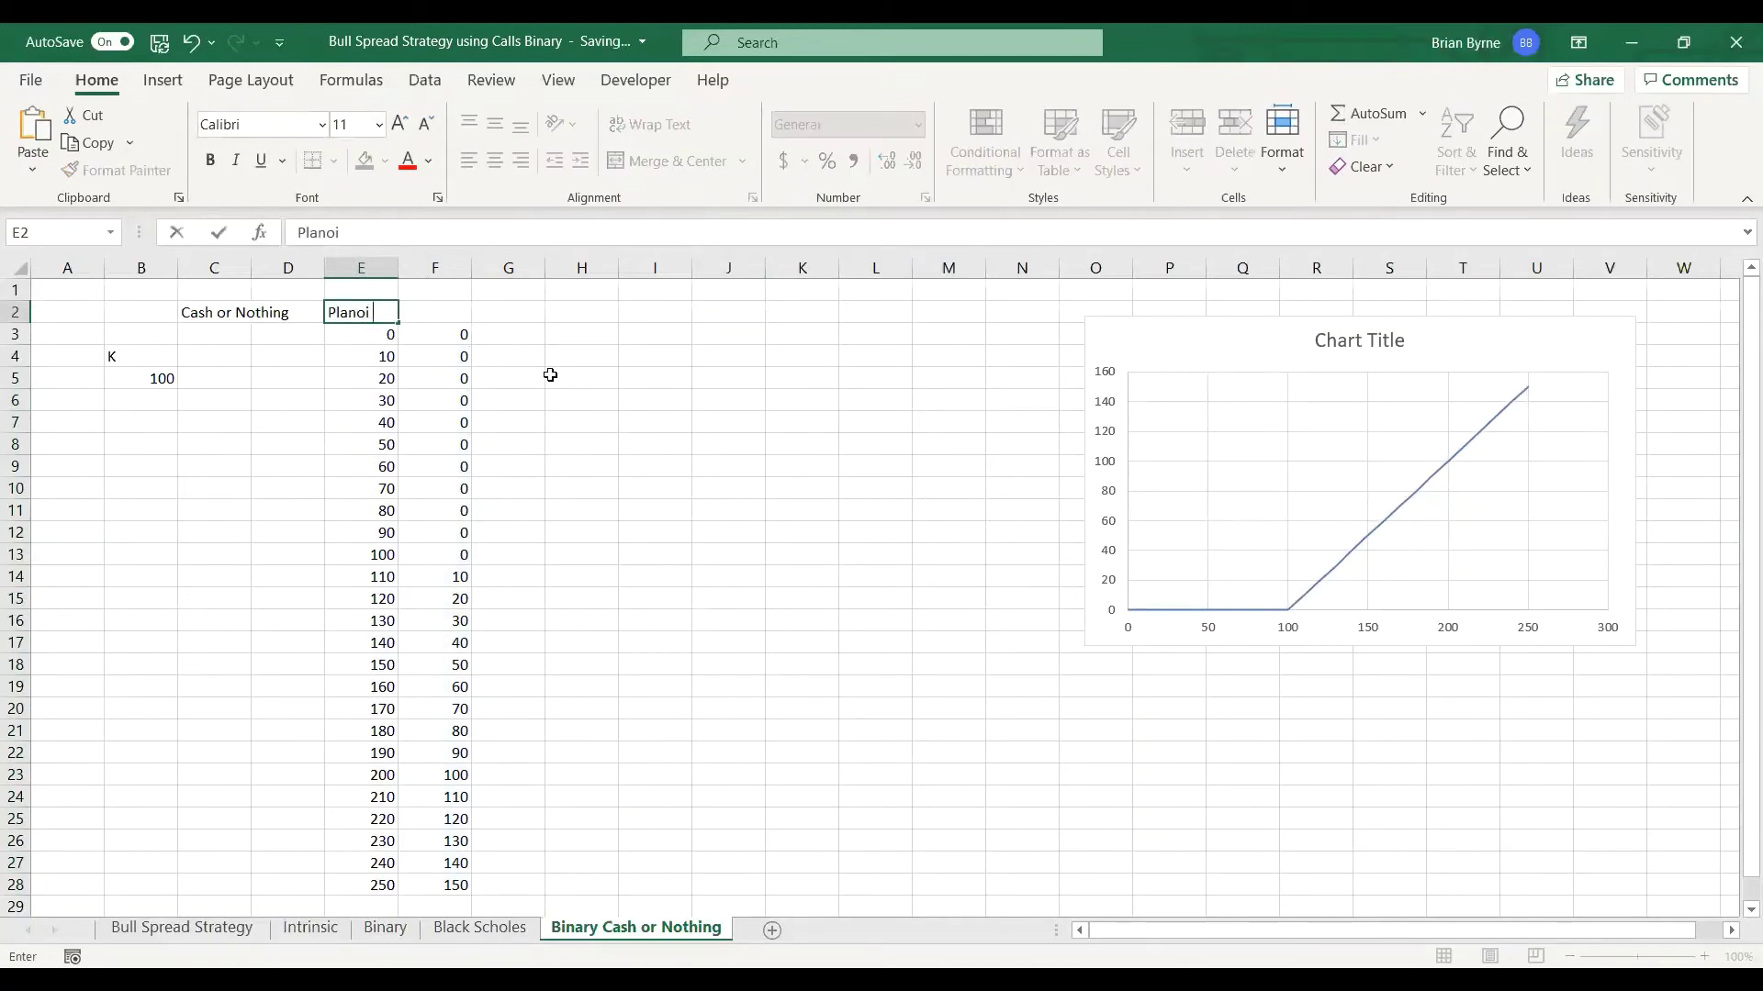
text(anoi)
key(BackSpace)
key(BackSpace)
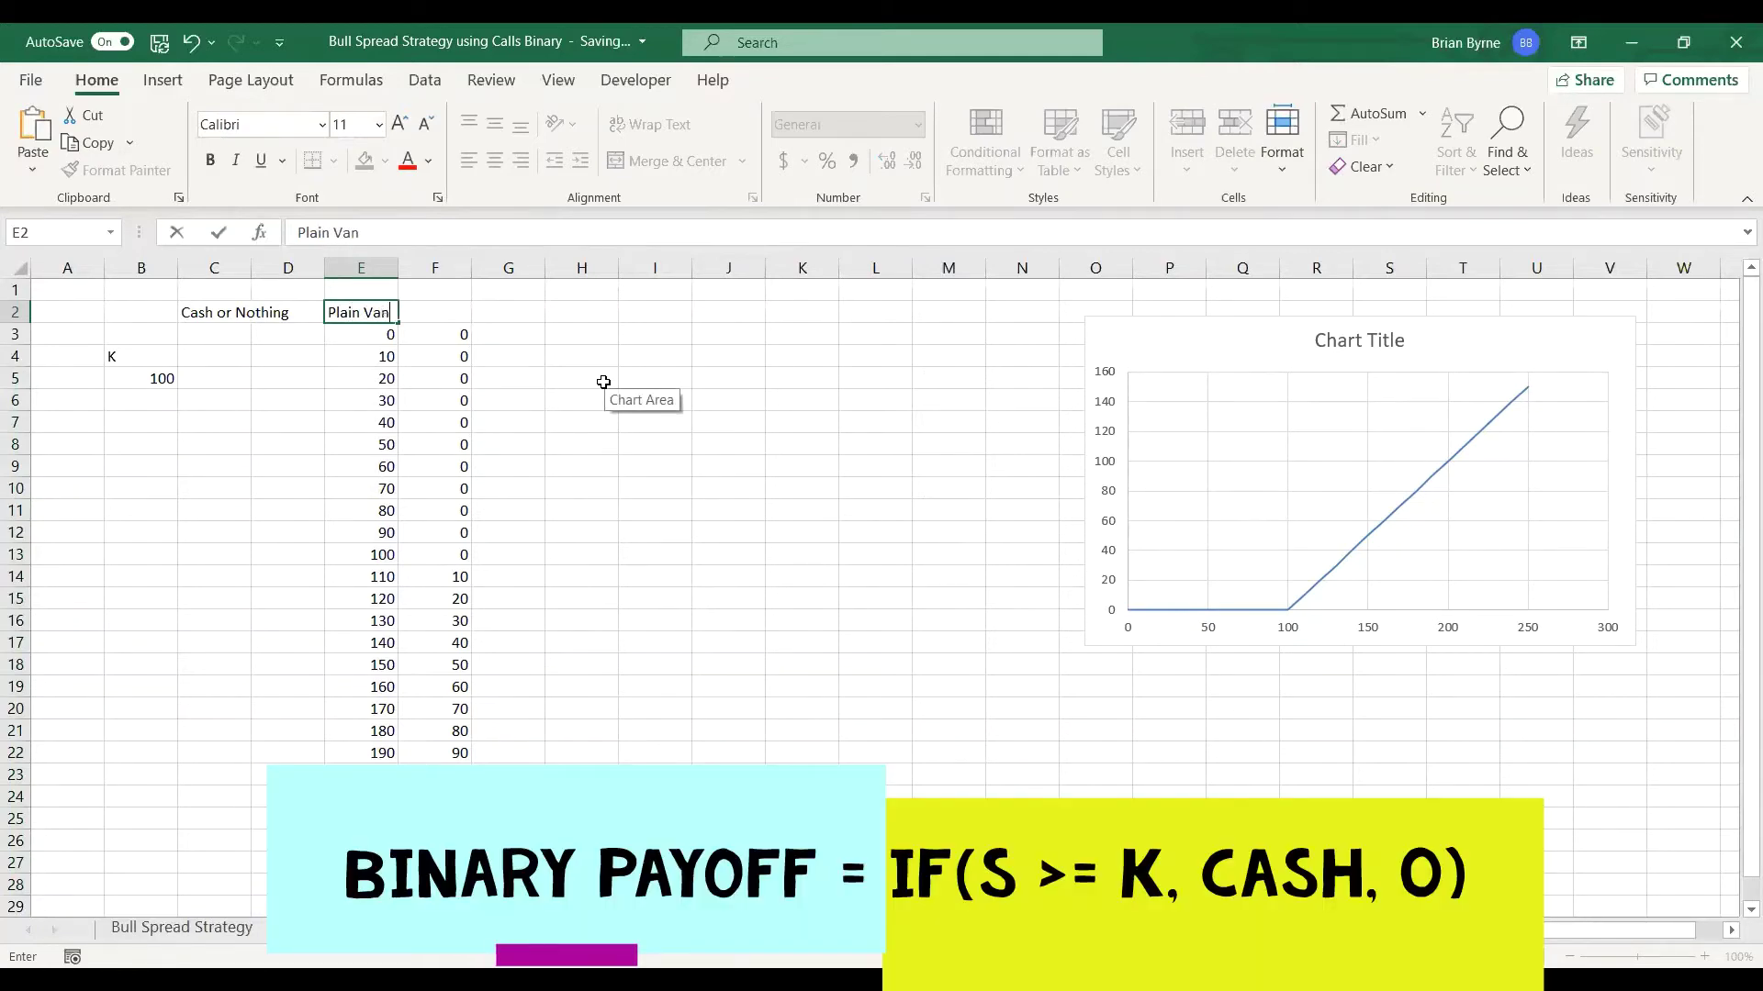
text(all)
click(708, 440)
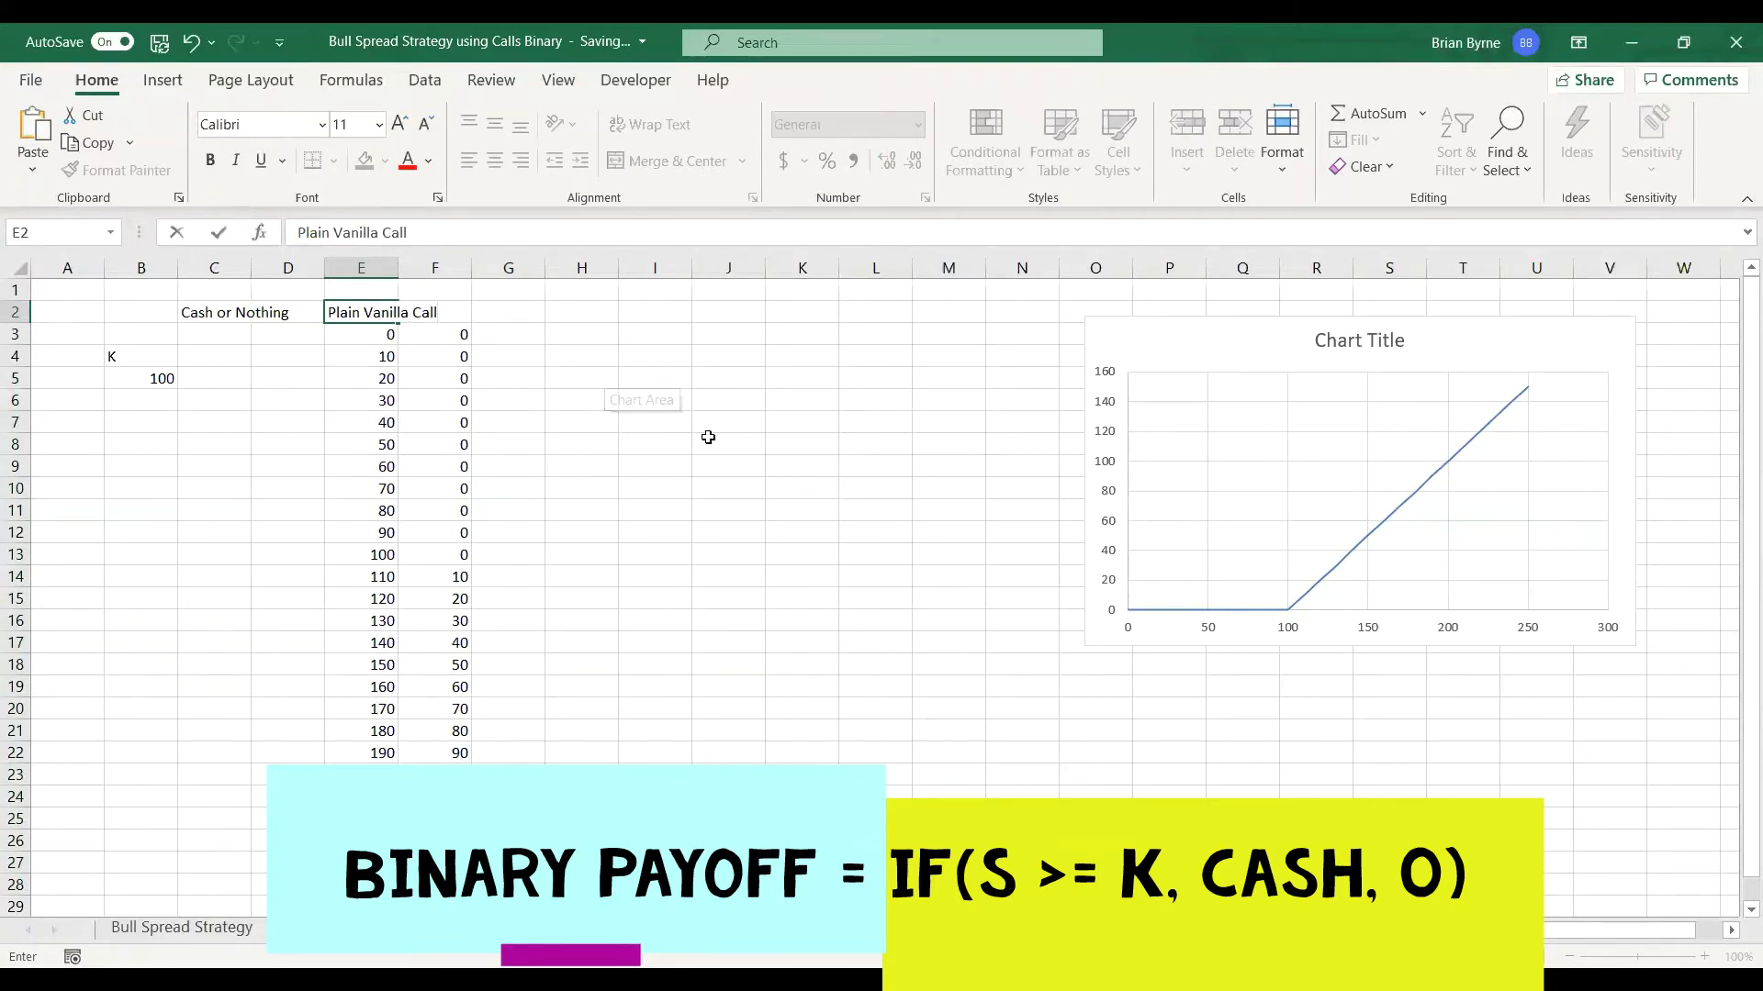
Head cell H2 'Binary Call'.
click(559, 309)
text(B)
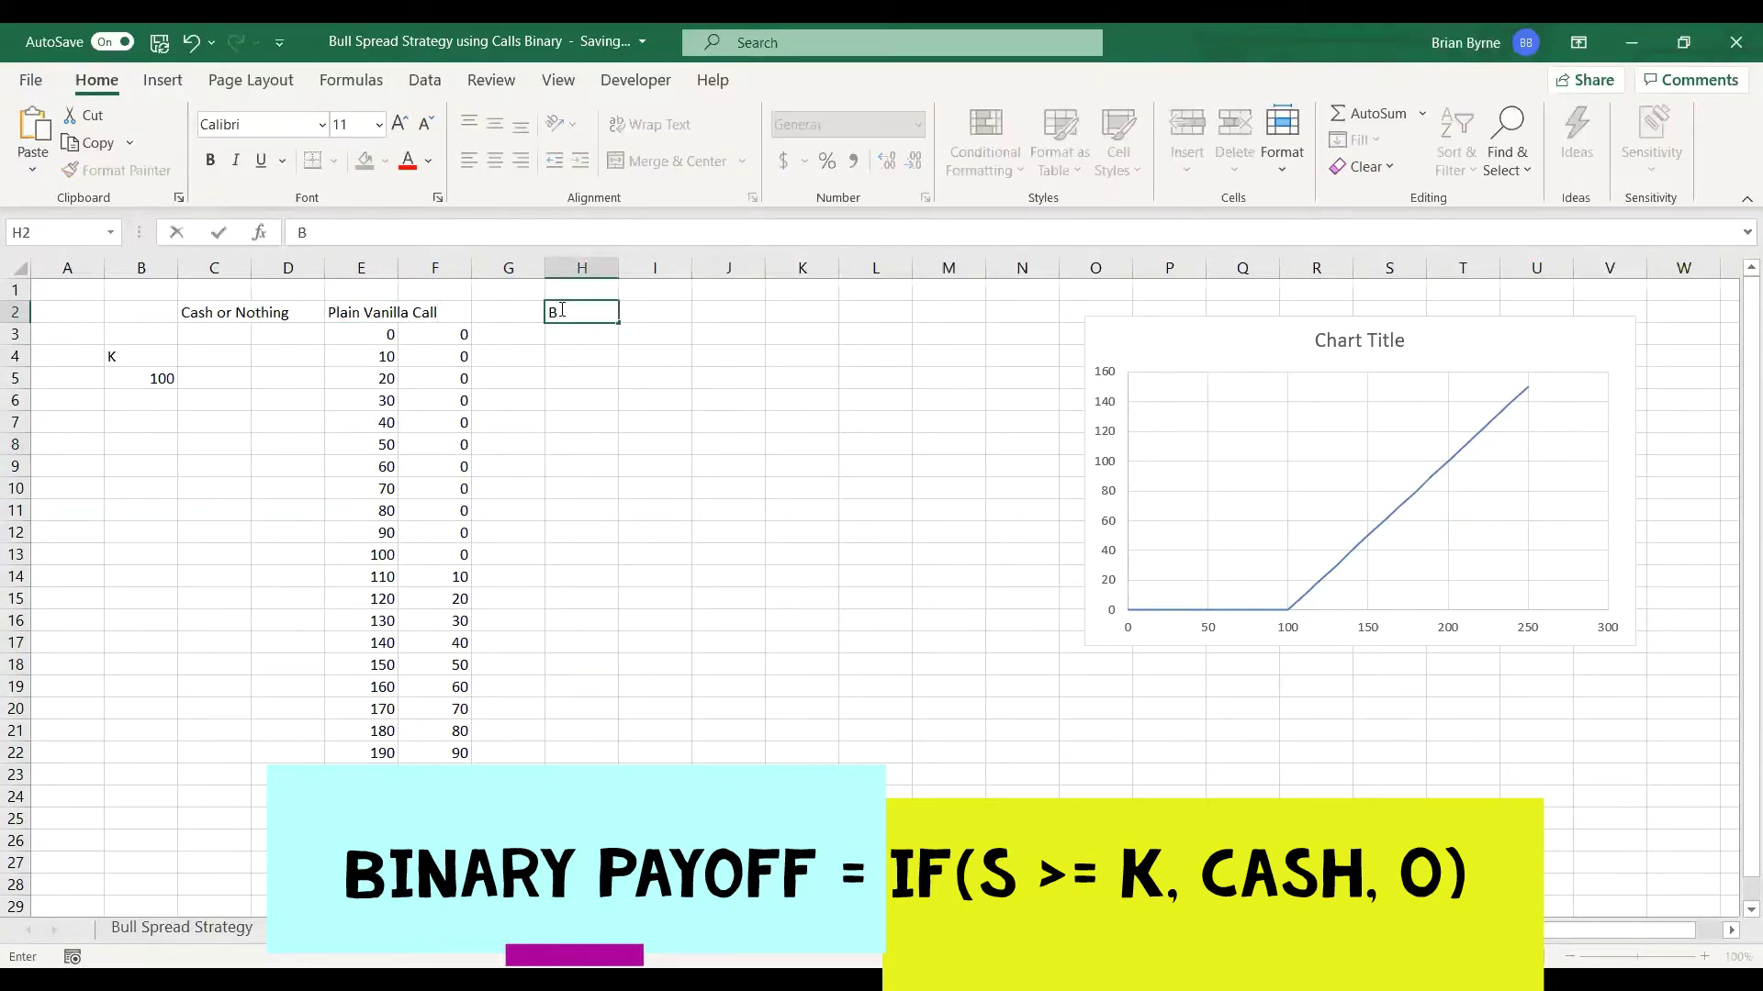
text(inary)
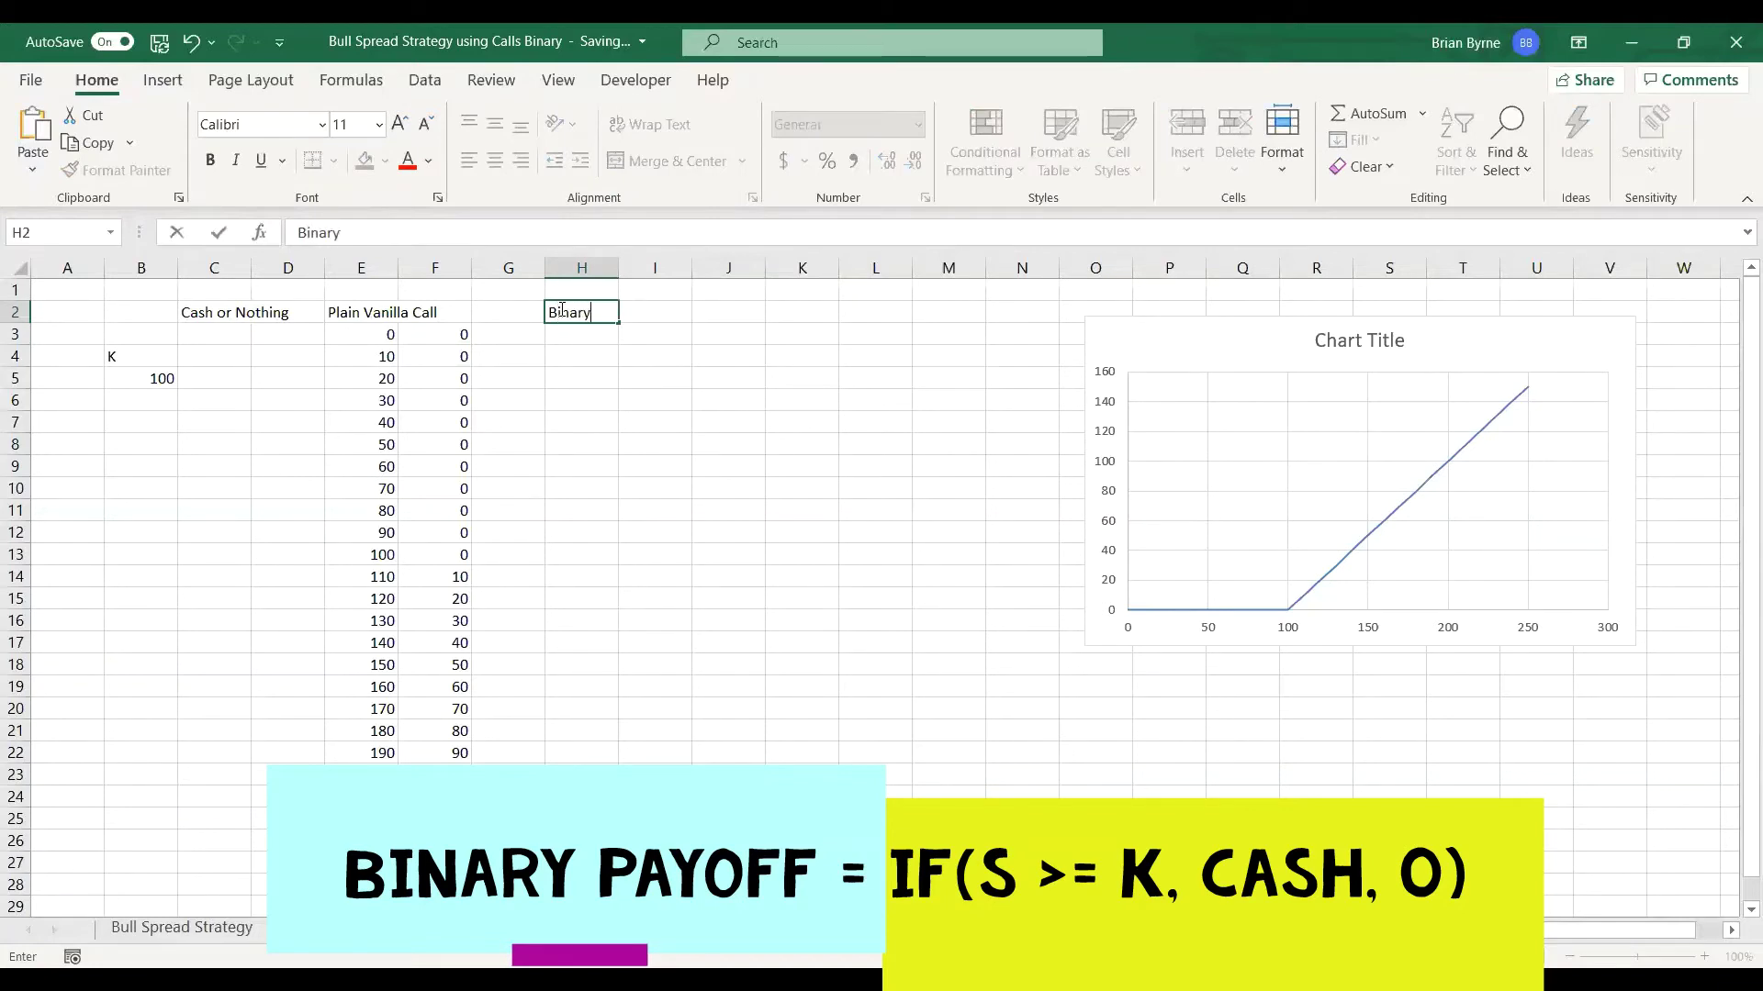
key(Return)
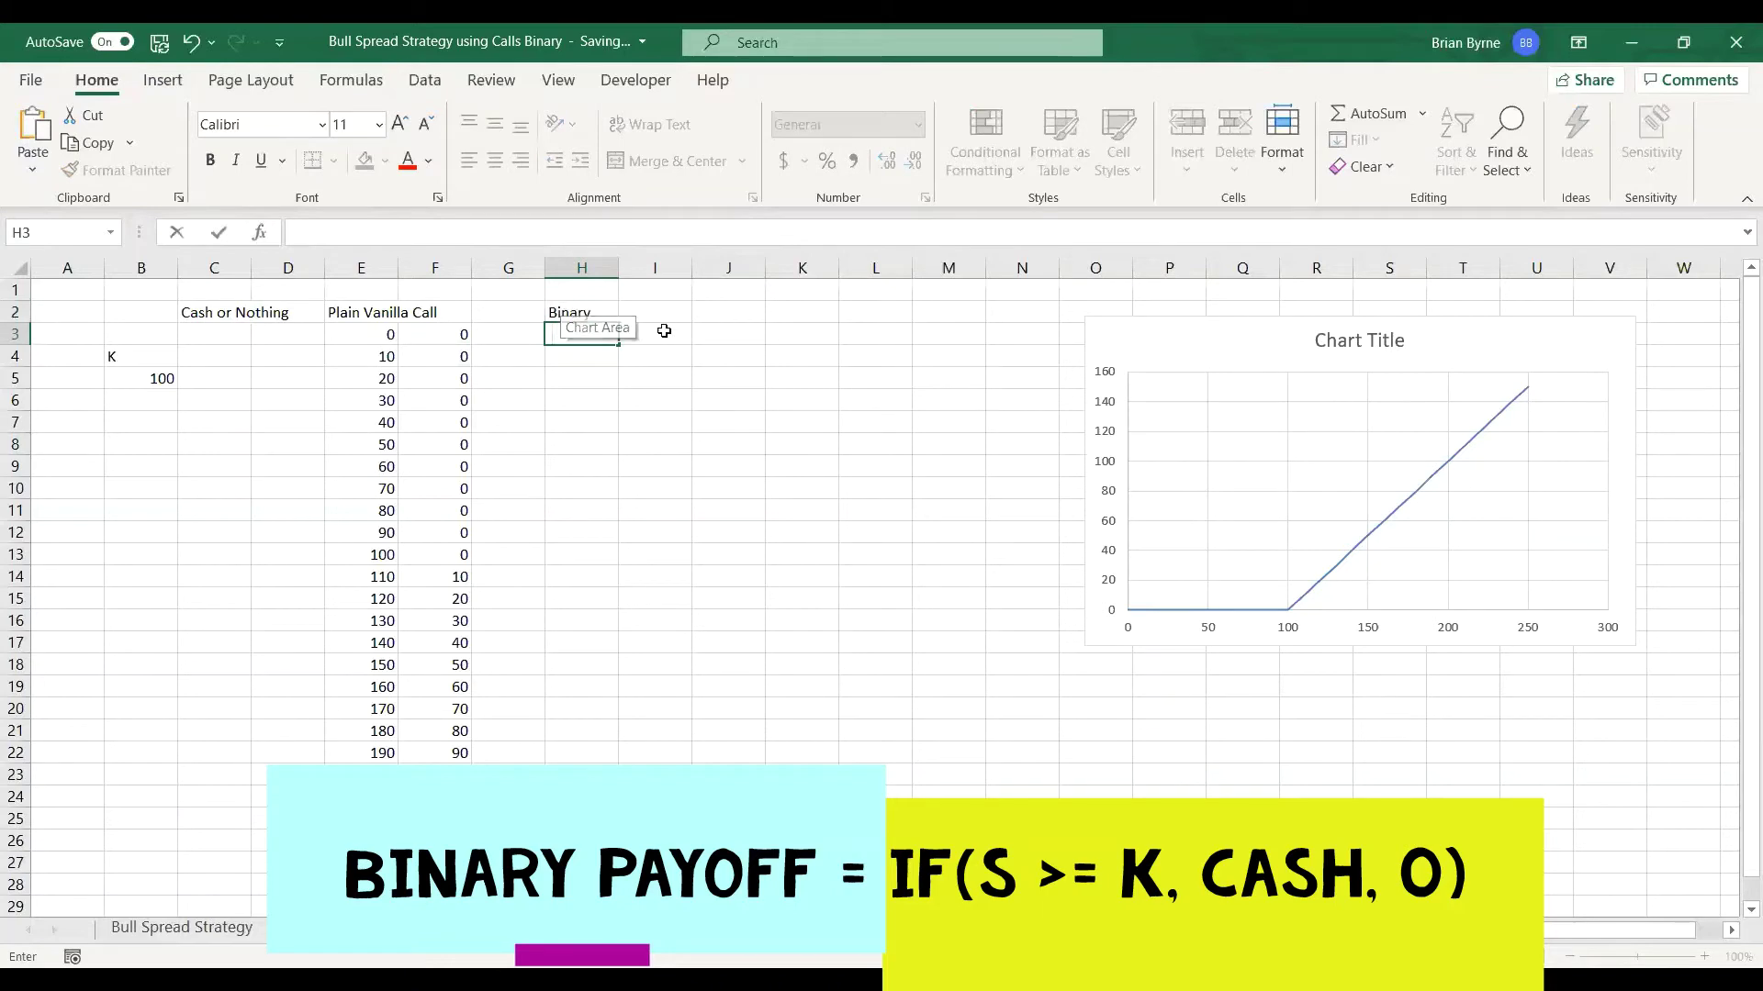
click(645, 310)
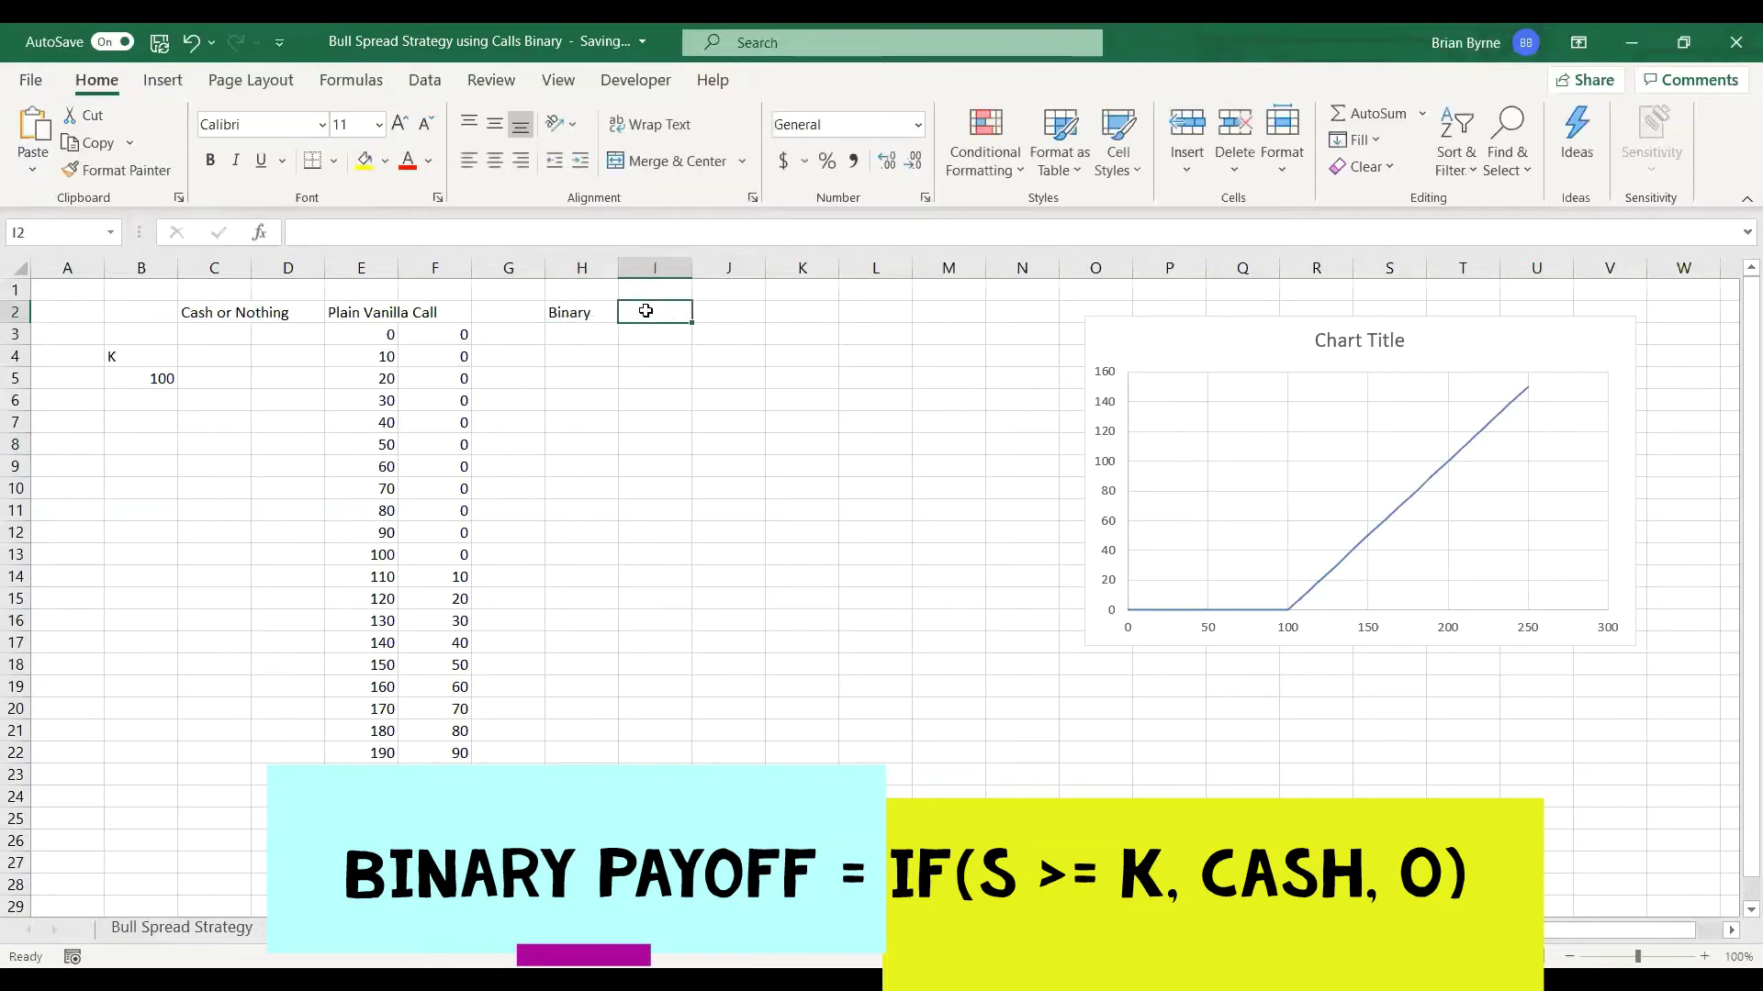
click(539, 308)
click(576, 303)
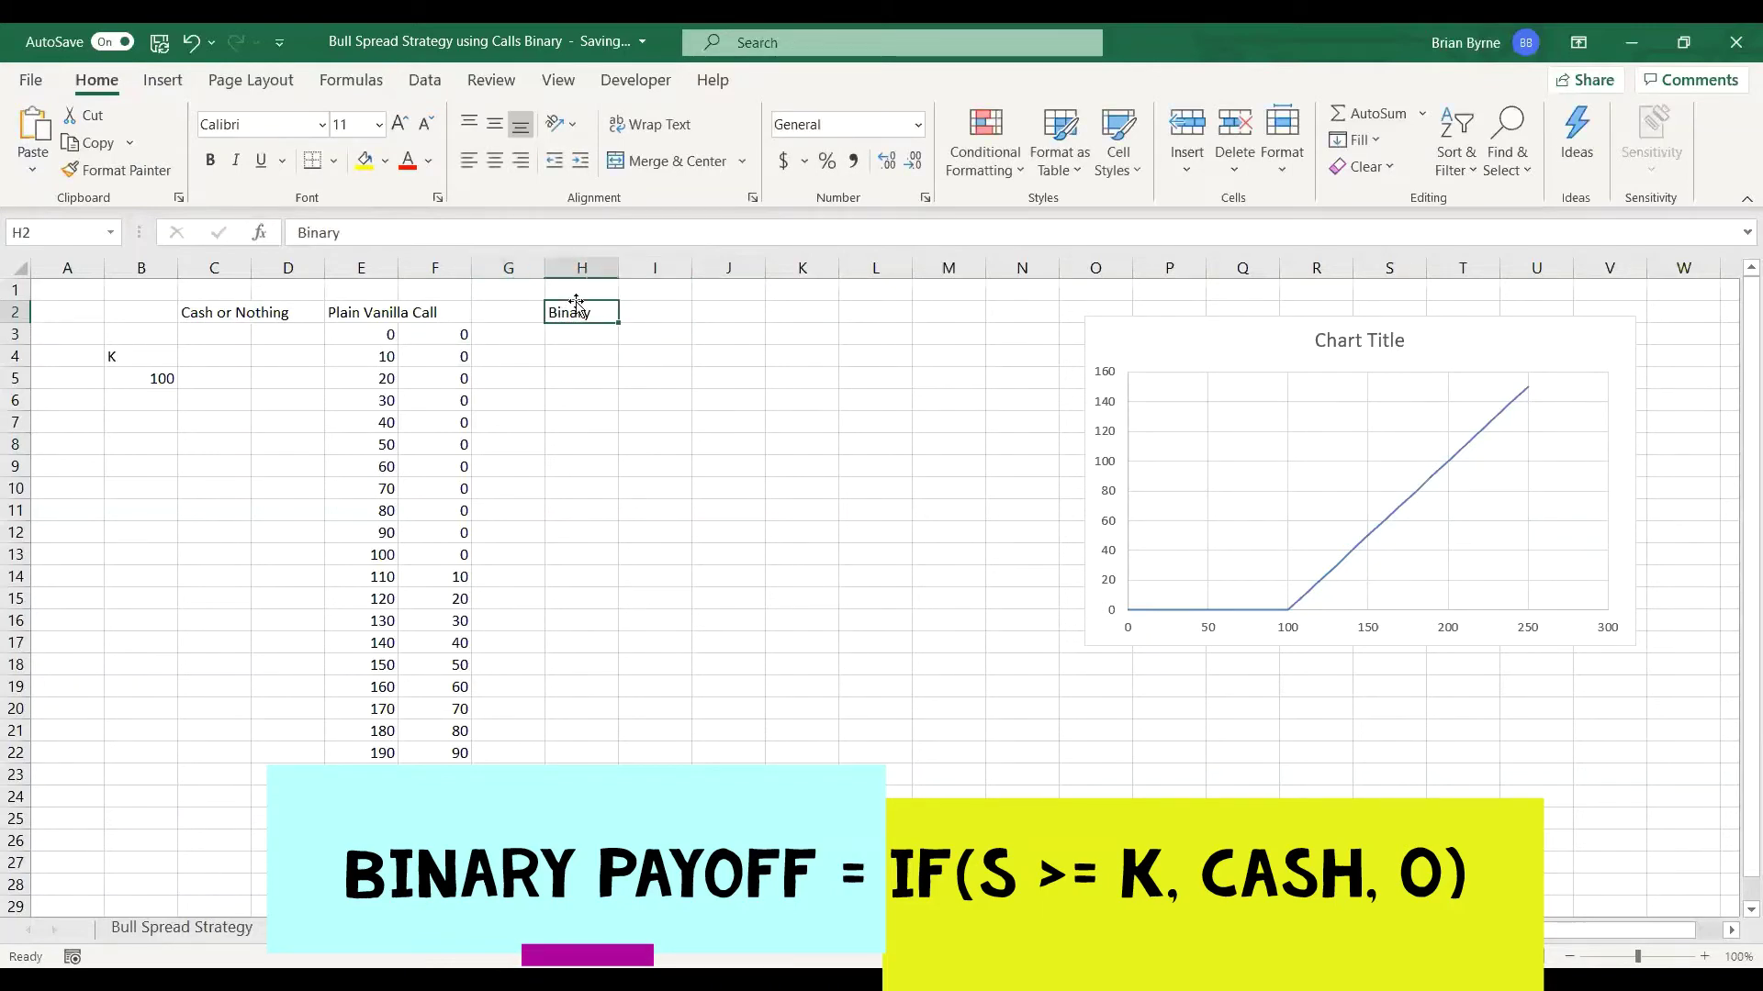
click(368, 227)
text(Ca)
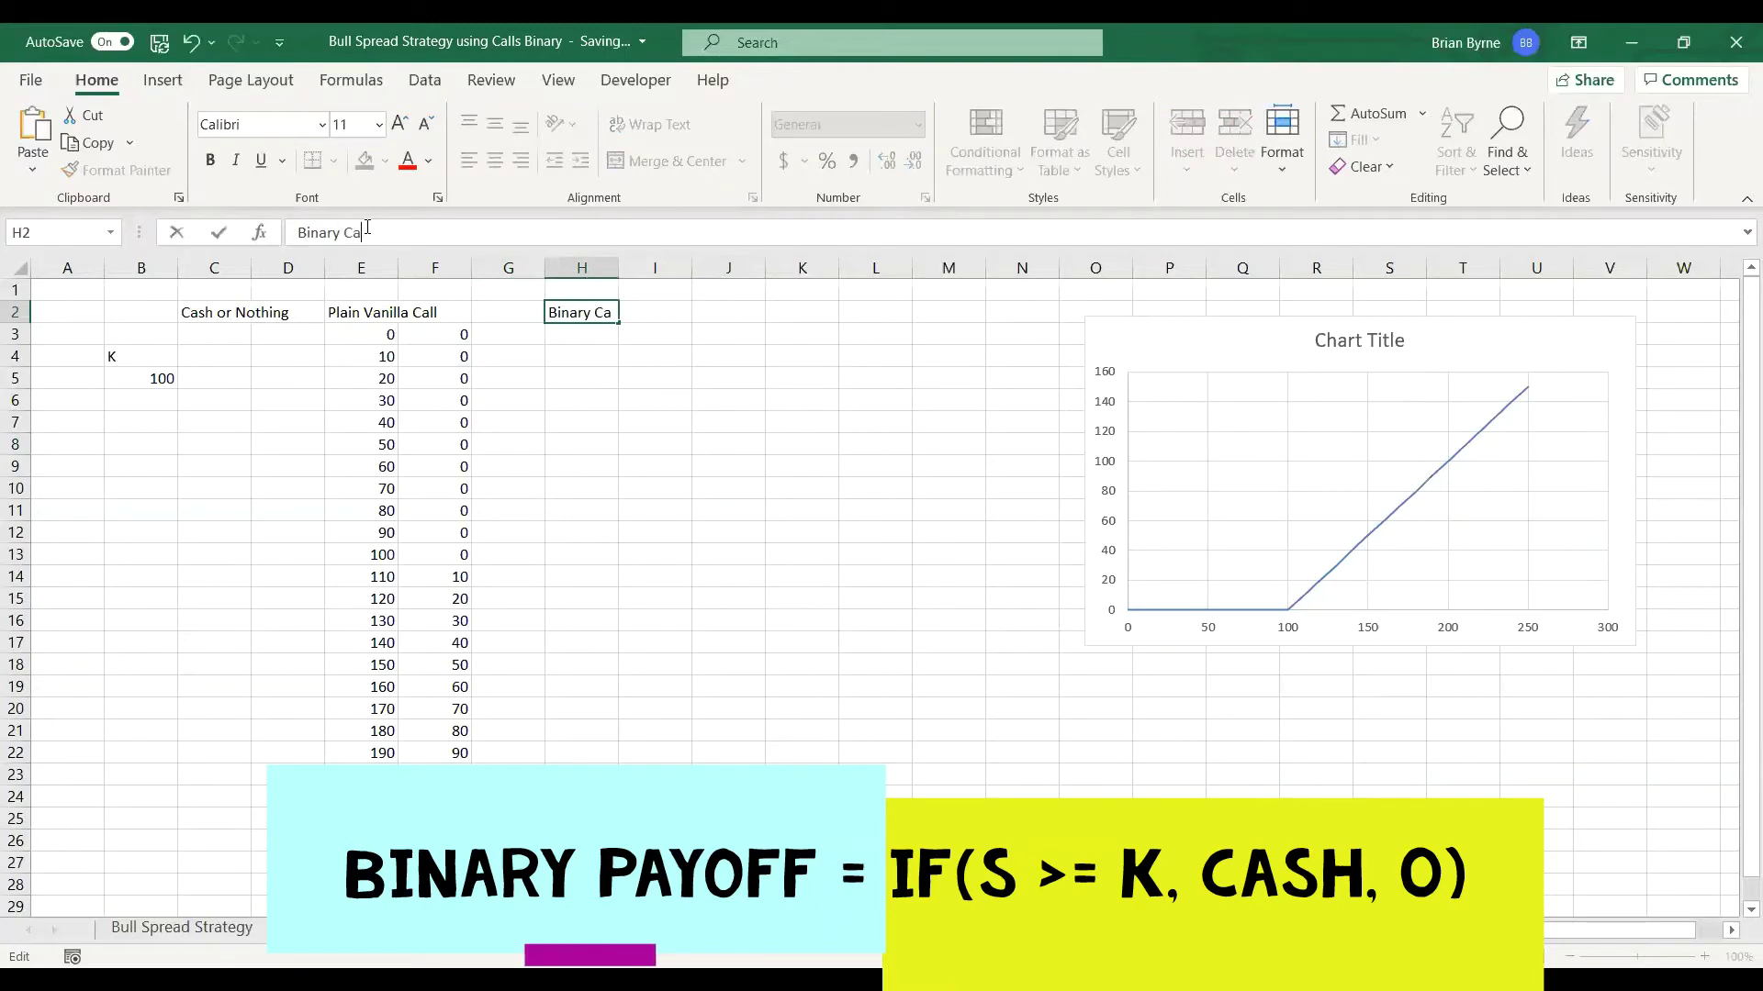
text(ll)
click(419, 336)
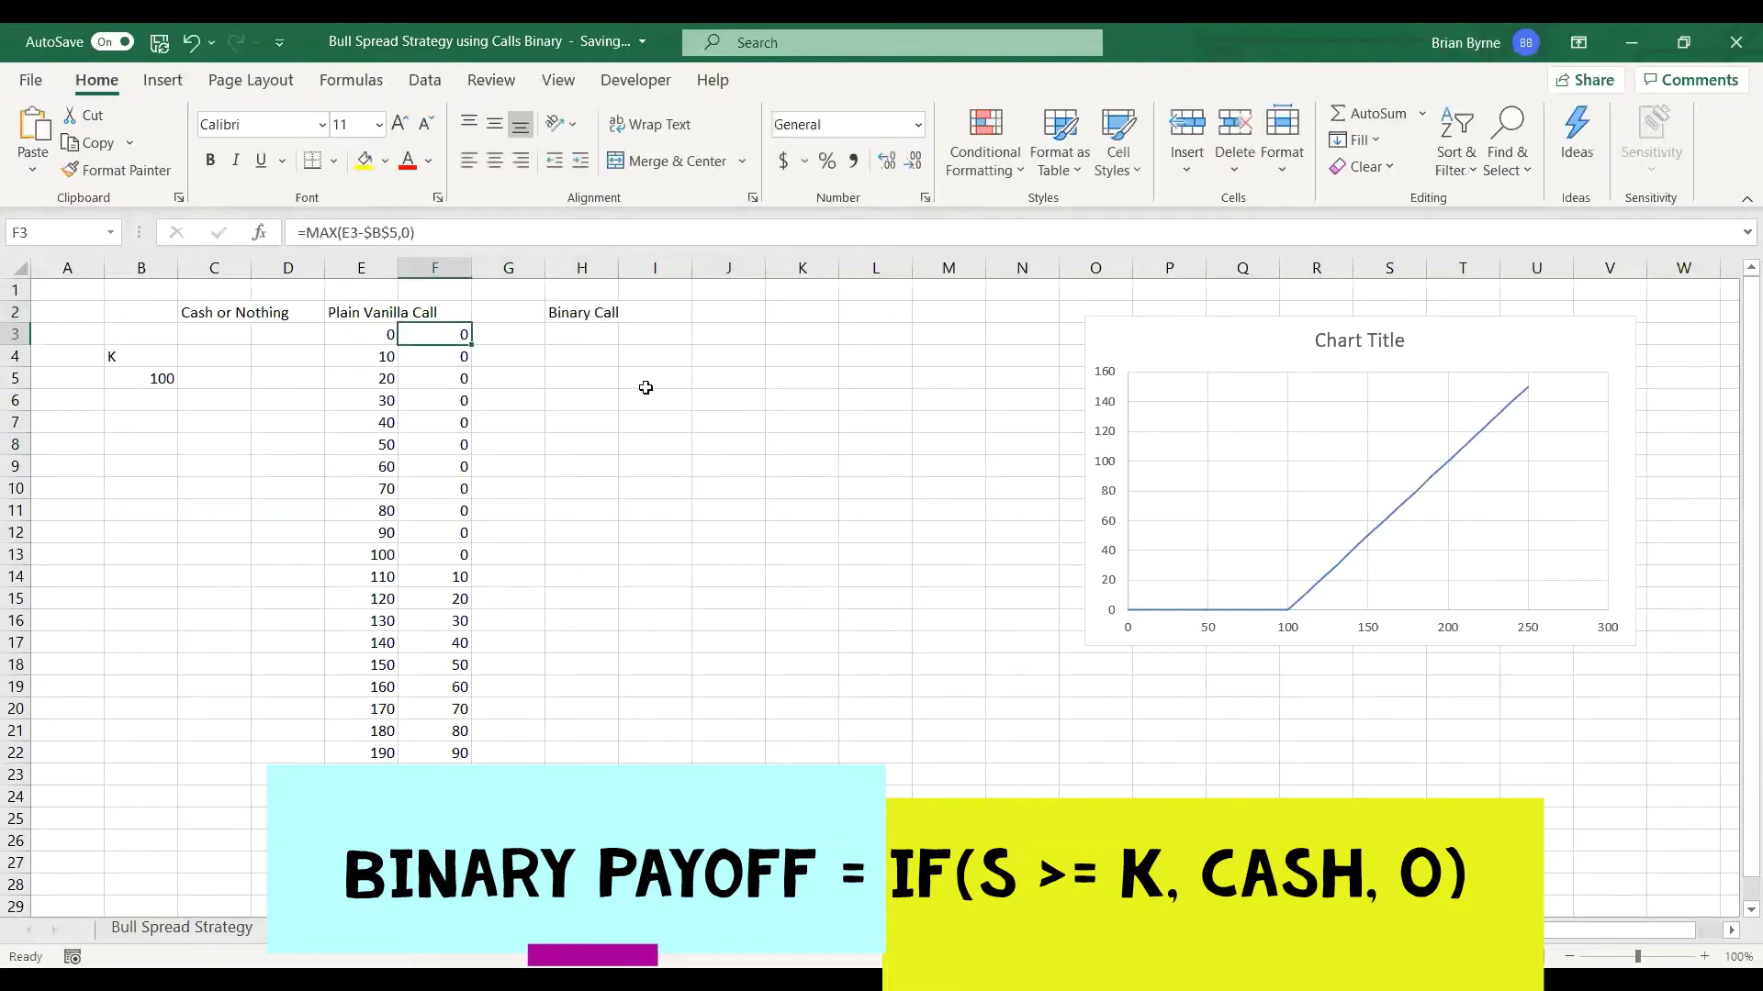
Cut the 'Cash or Nothing' title from C2 and select H1 as its new place.
click(183, 314)
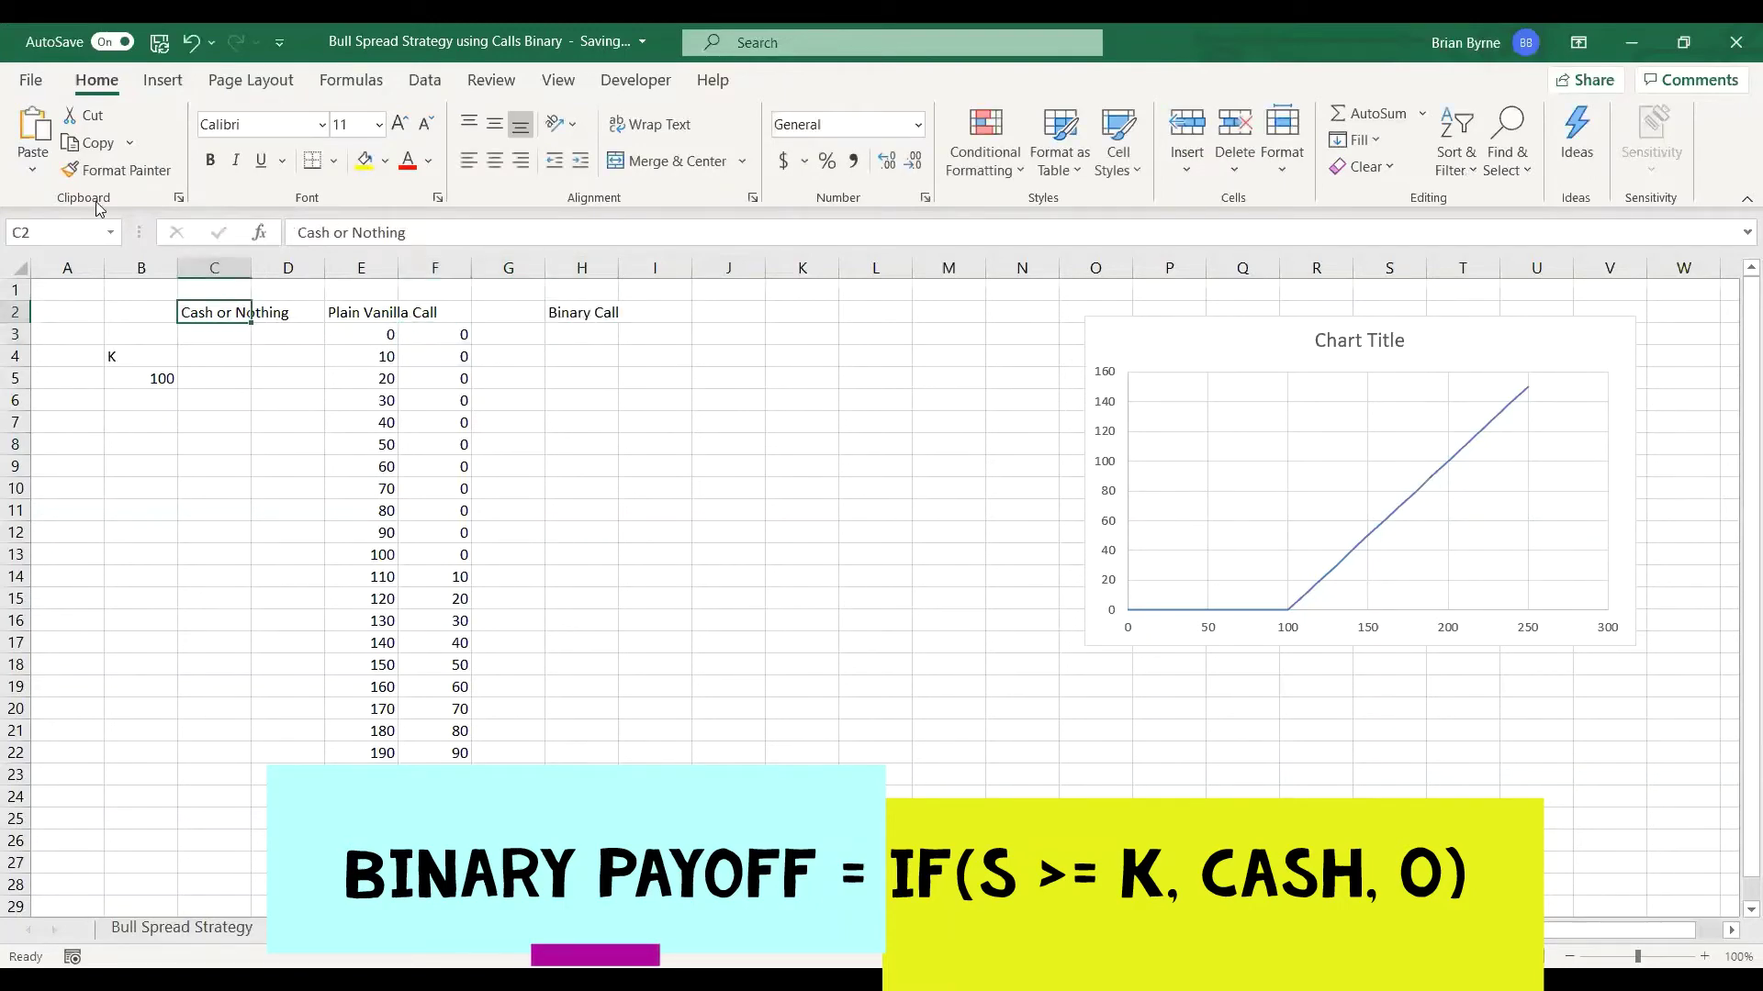
click(84, 116)
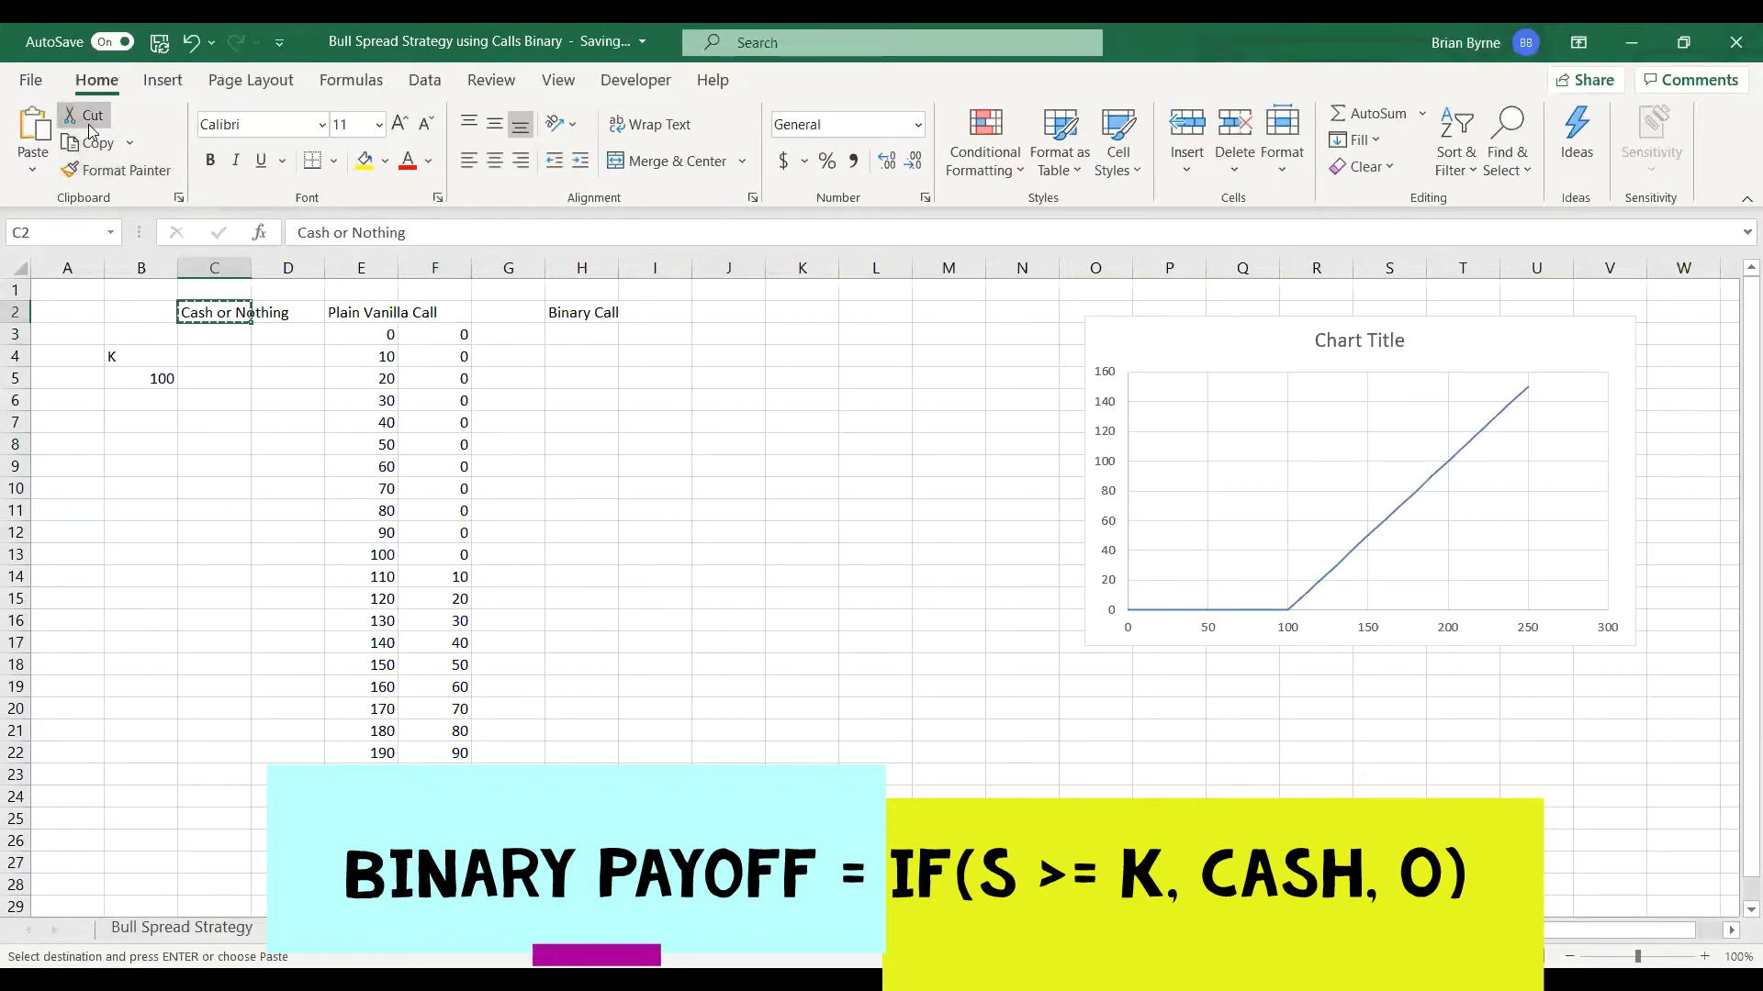
click(581, 290)
Paste 'Cash or Nothing' into H1, enter 0 and 10 in H3:H4, and select them.
click(14, 120)
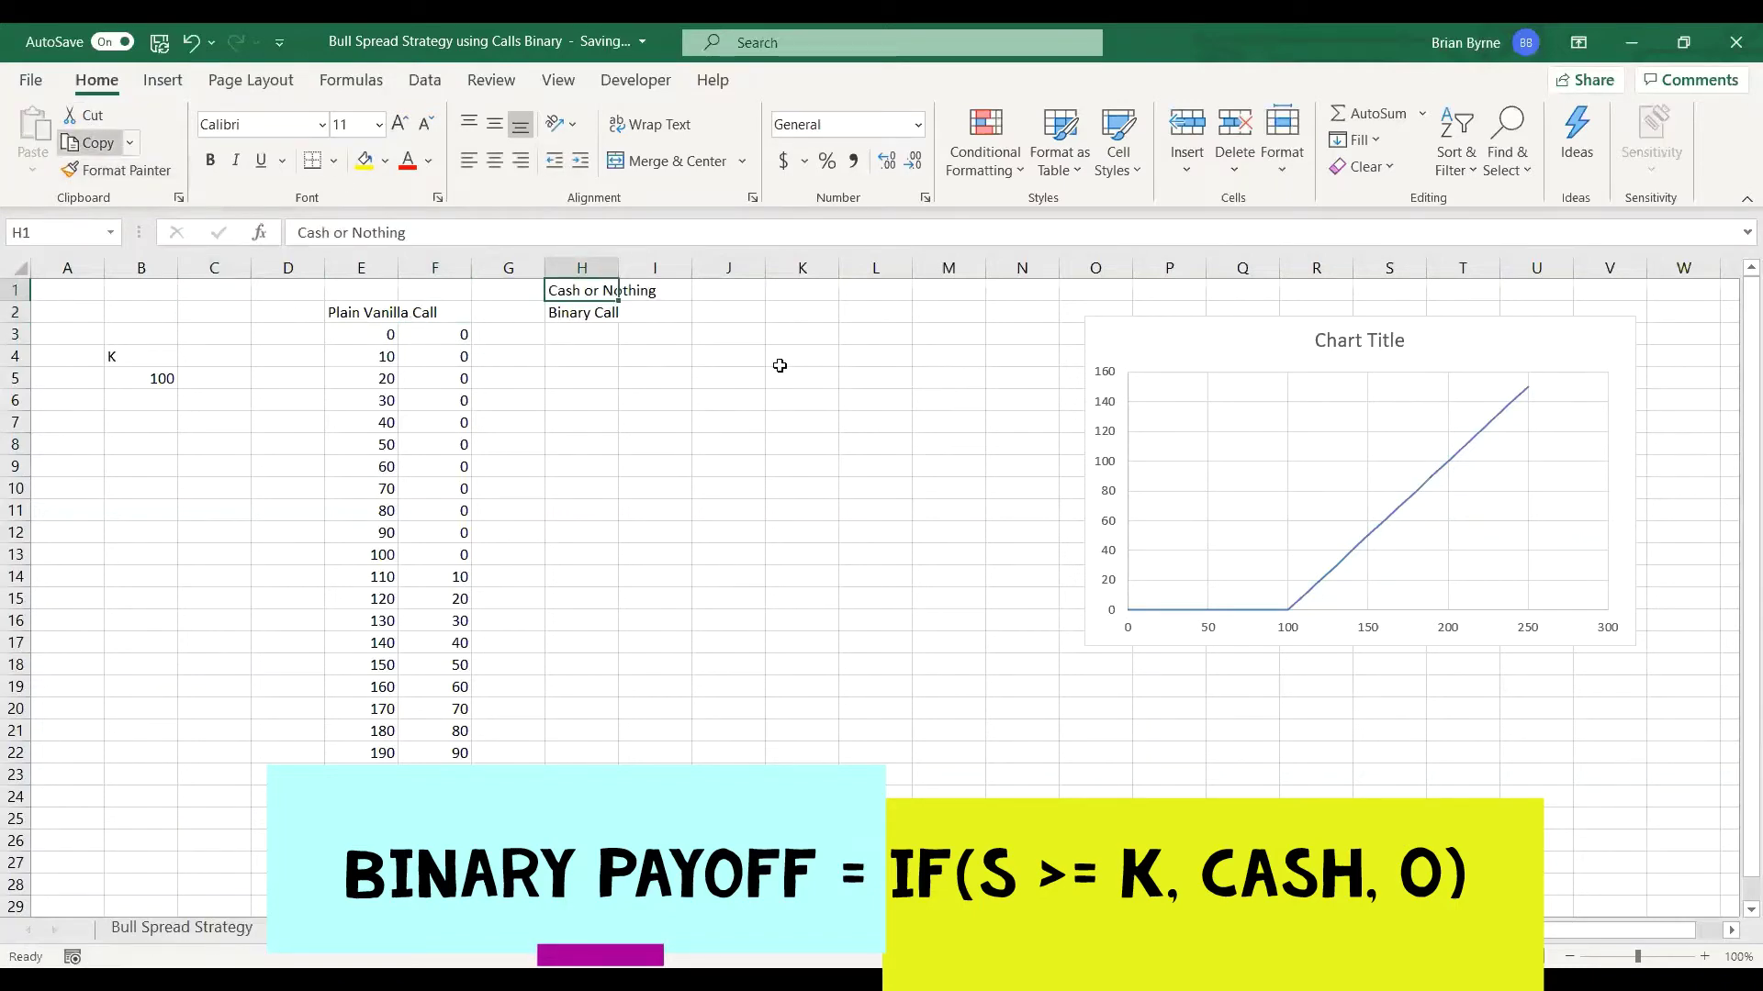
click(820, 400)
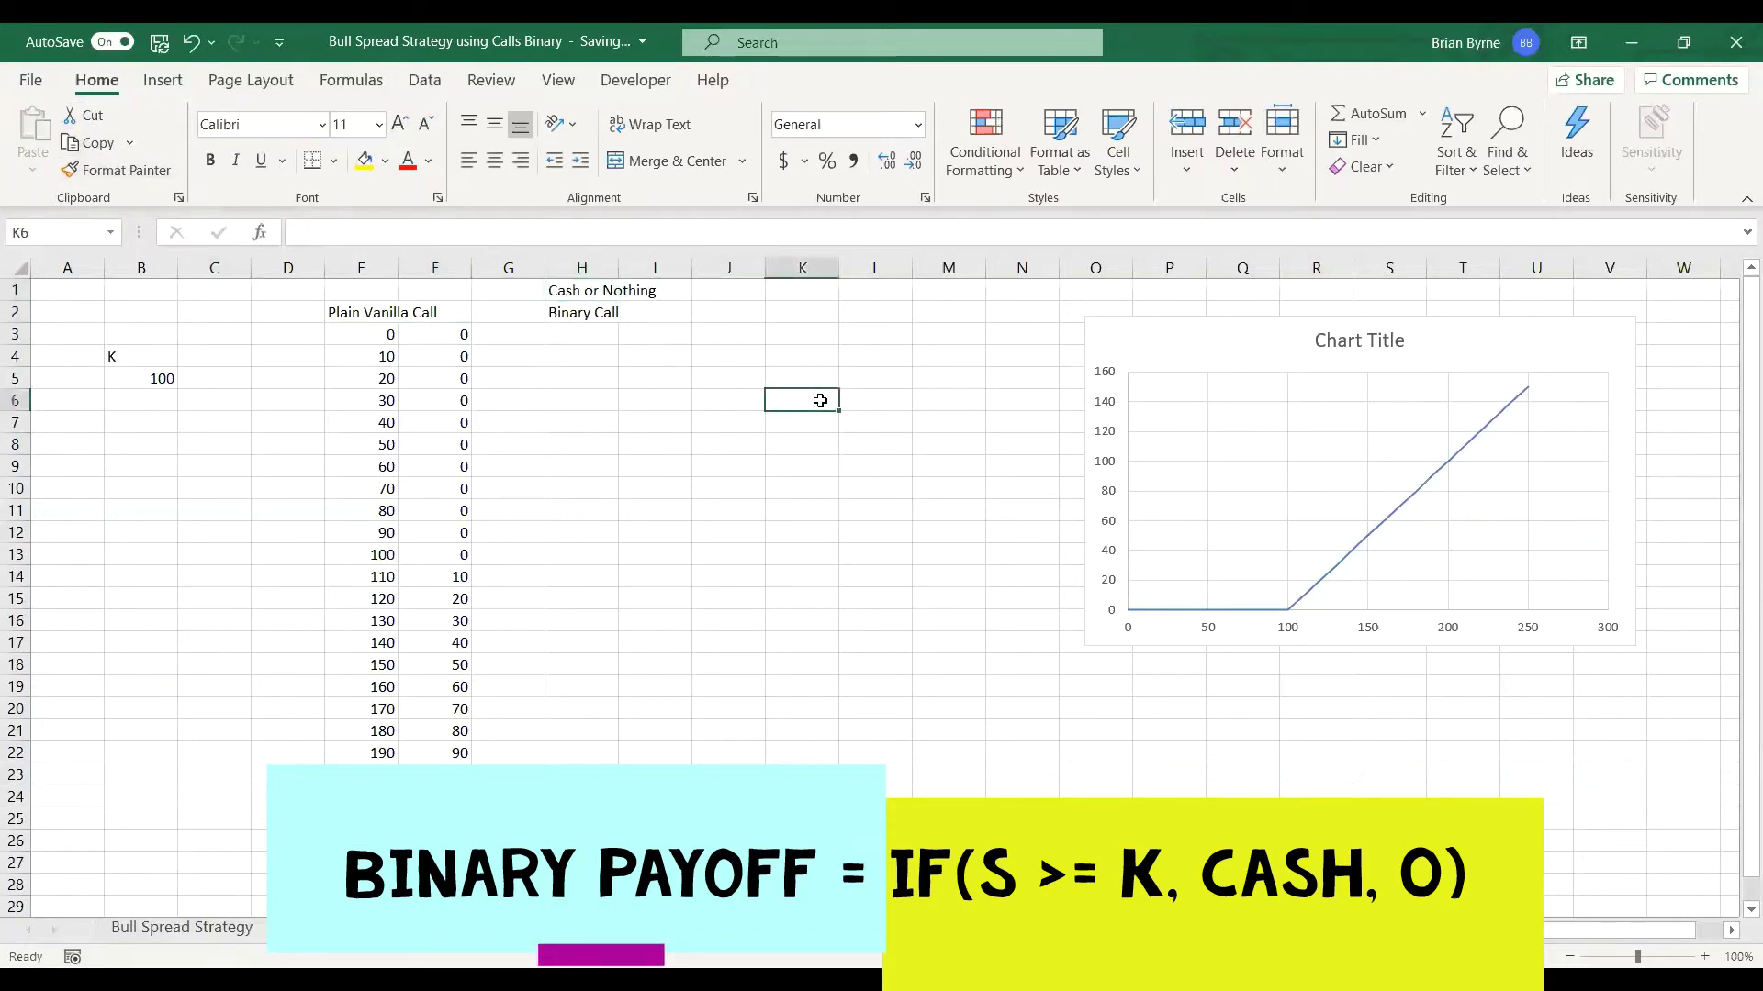
click(569, 339)
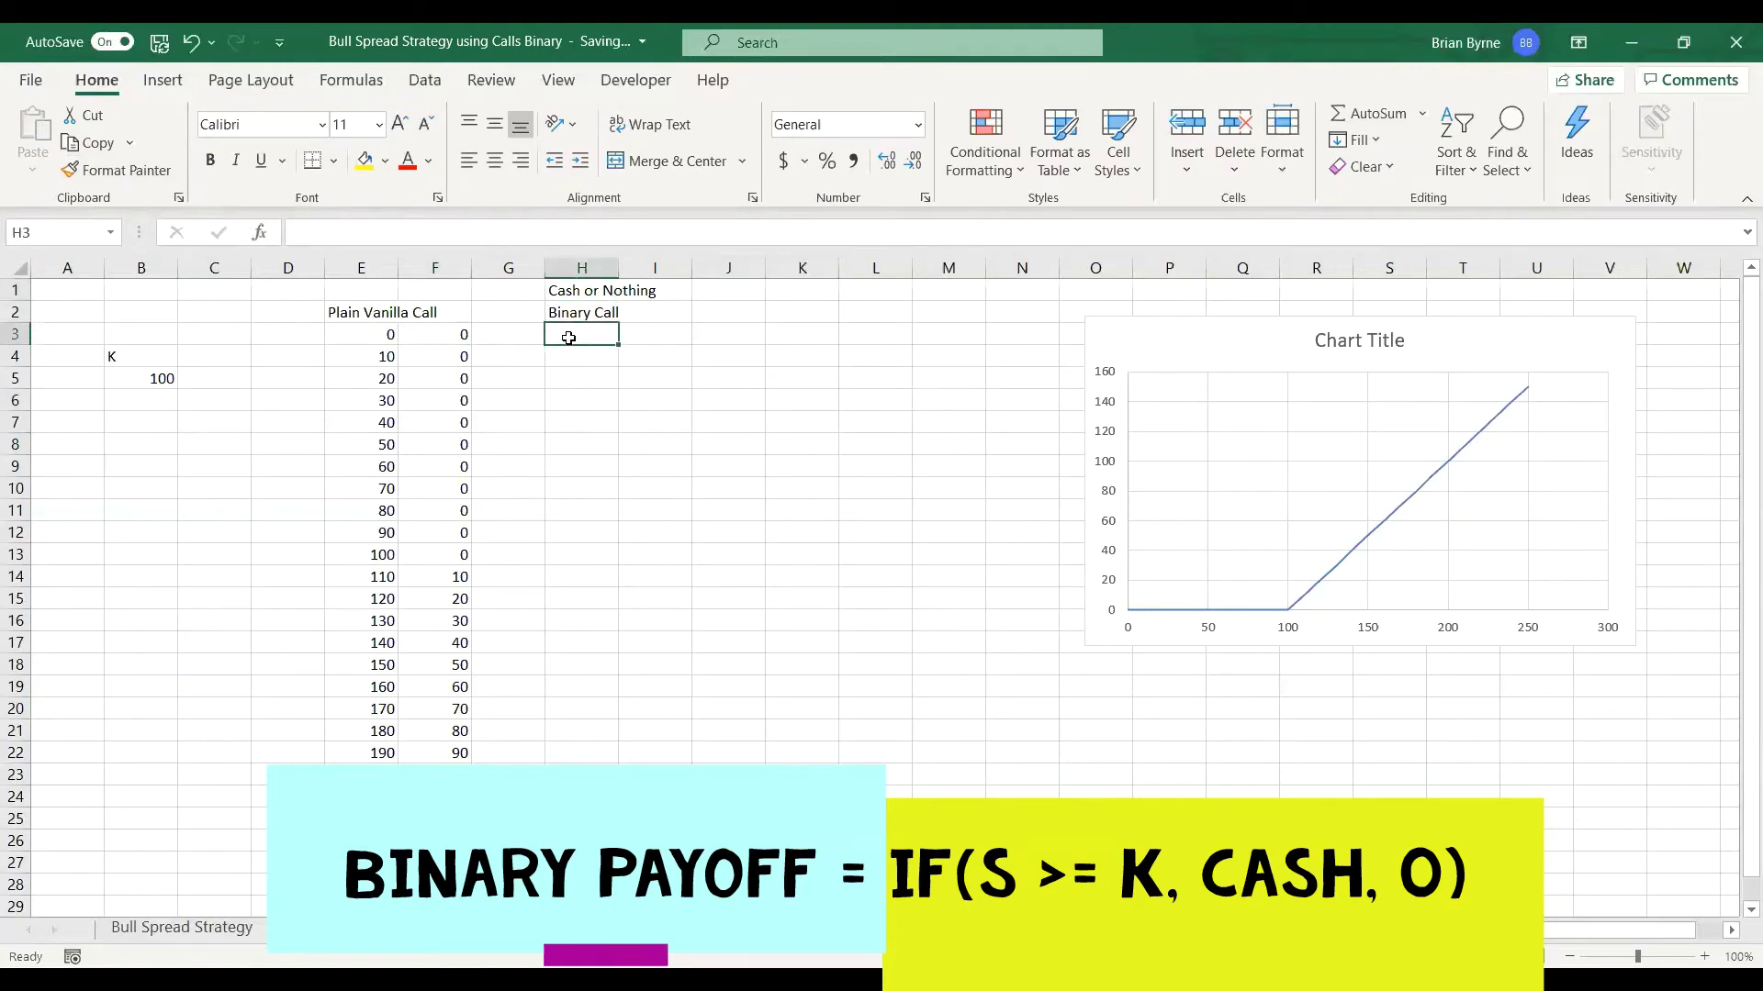
text(1)
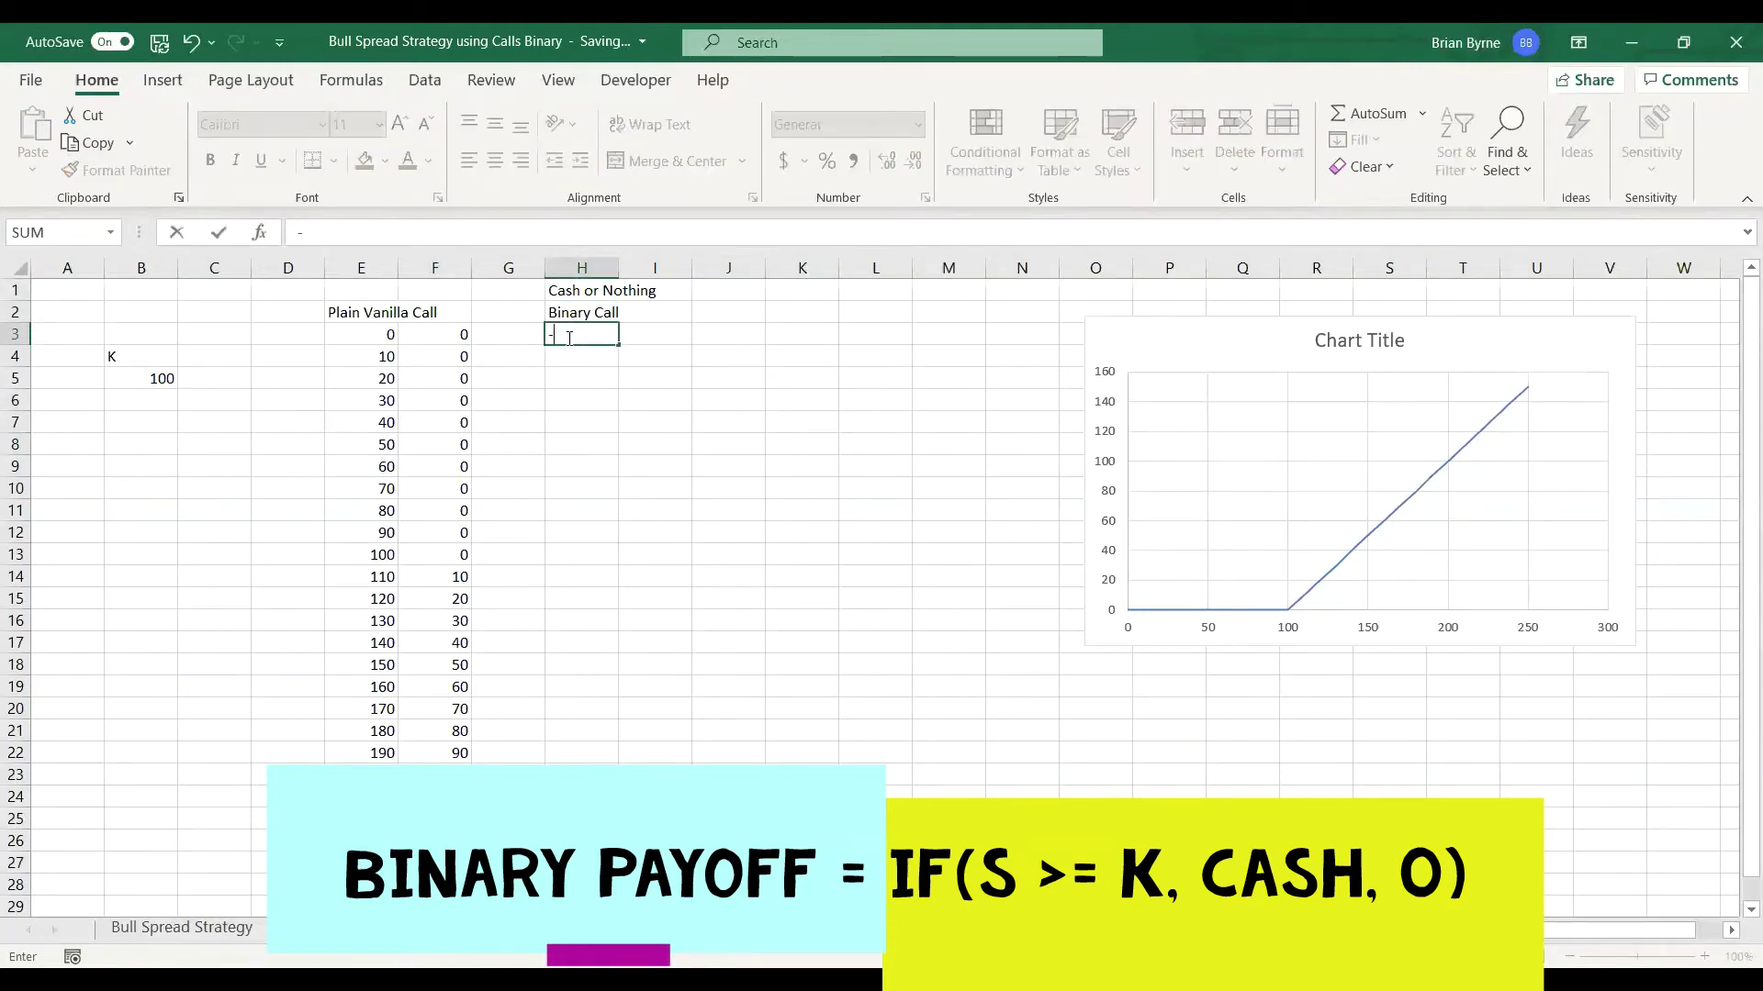
key(Return)
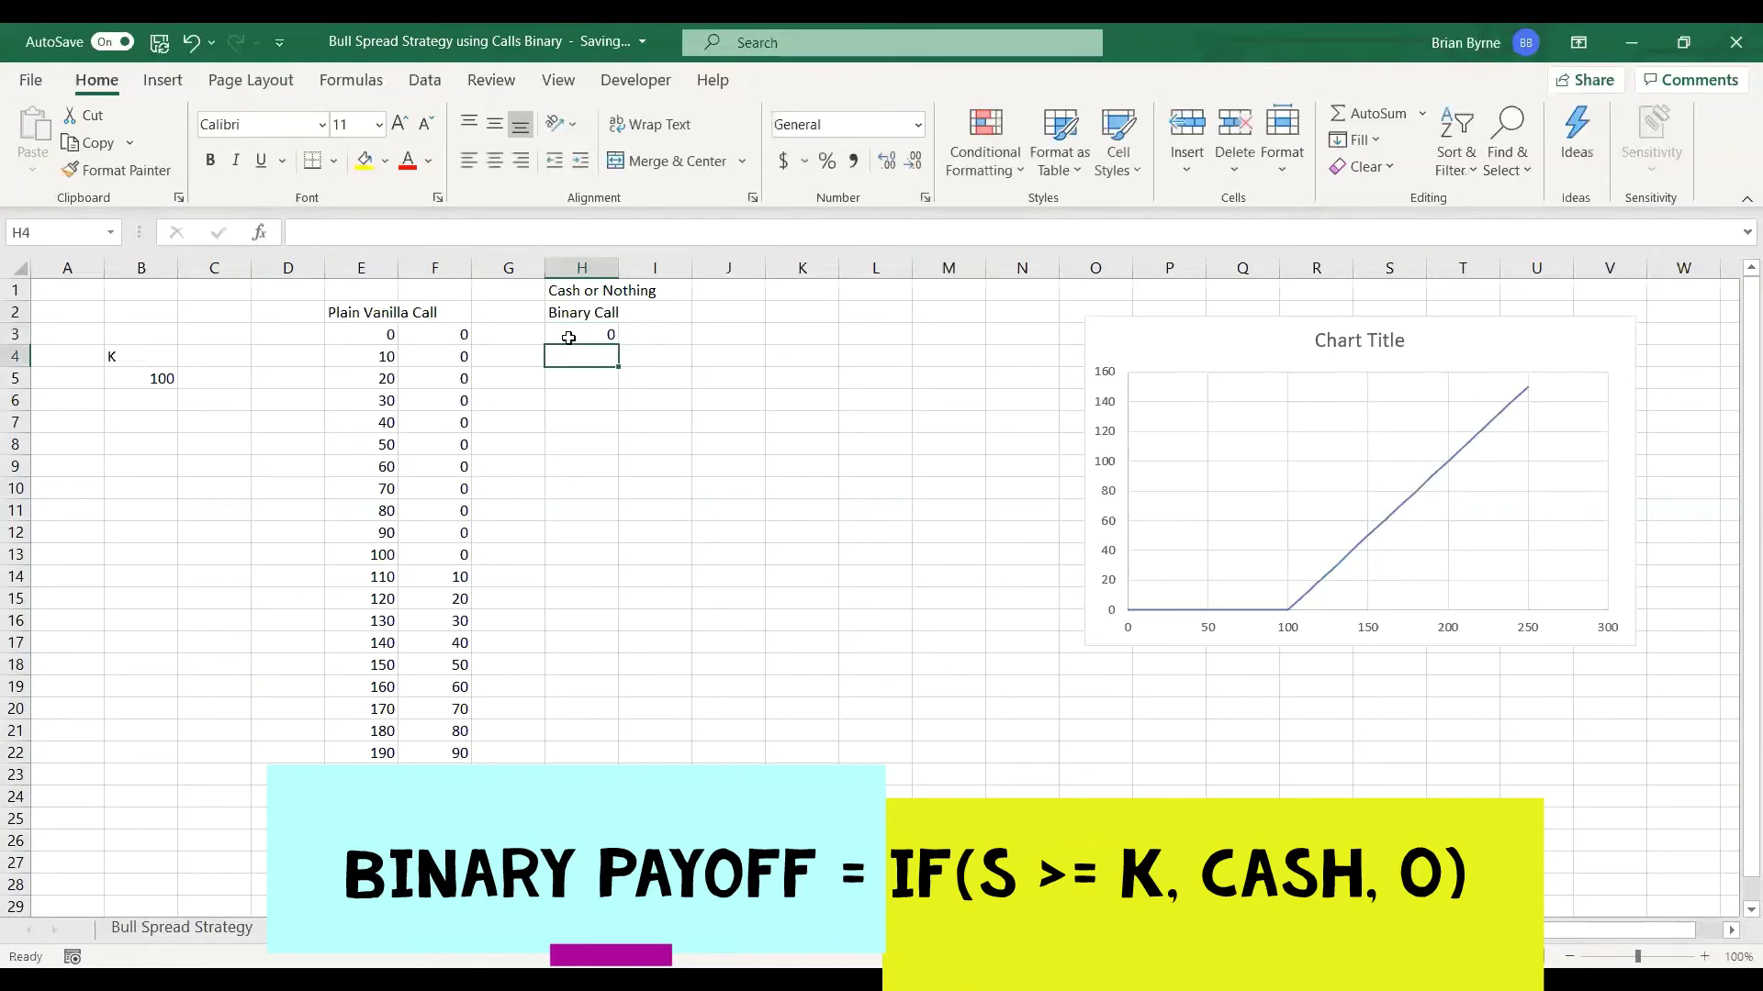
text(10)
key(Return)
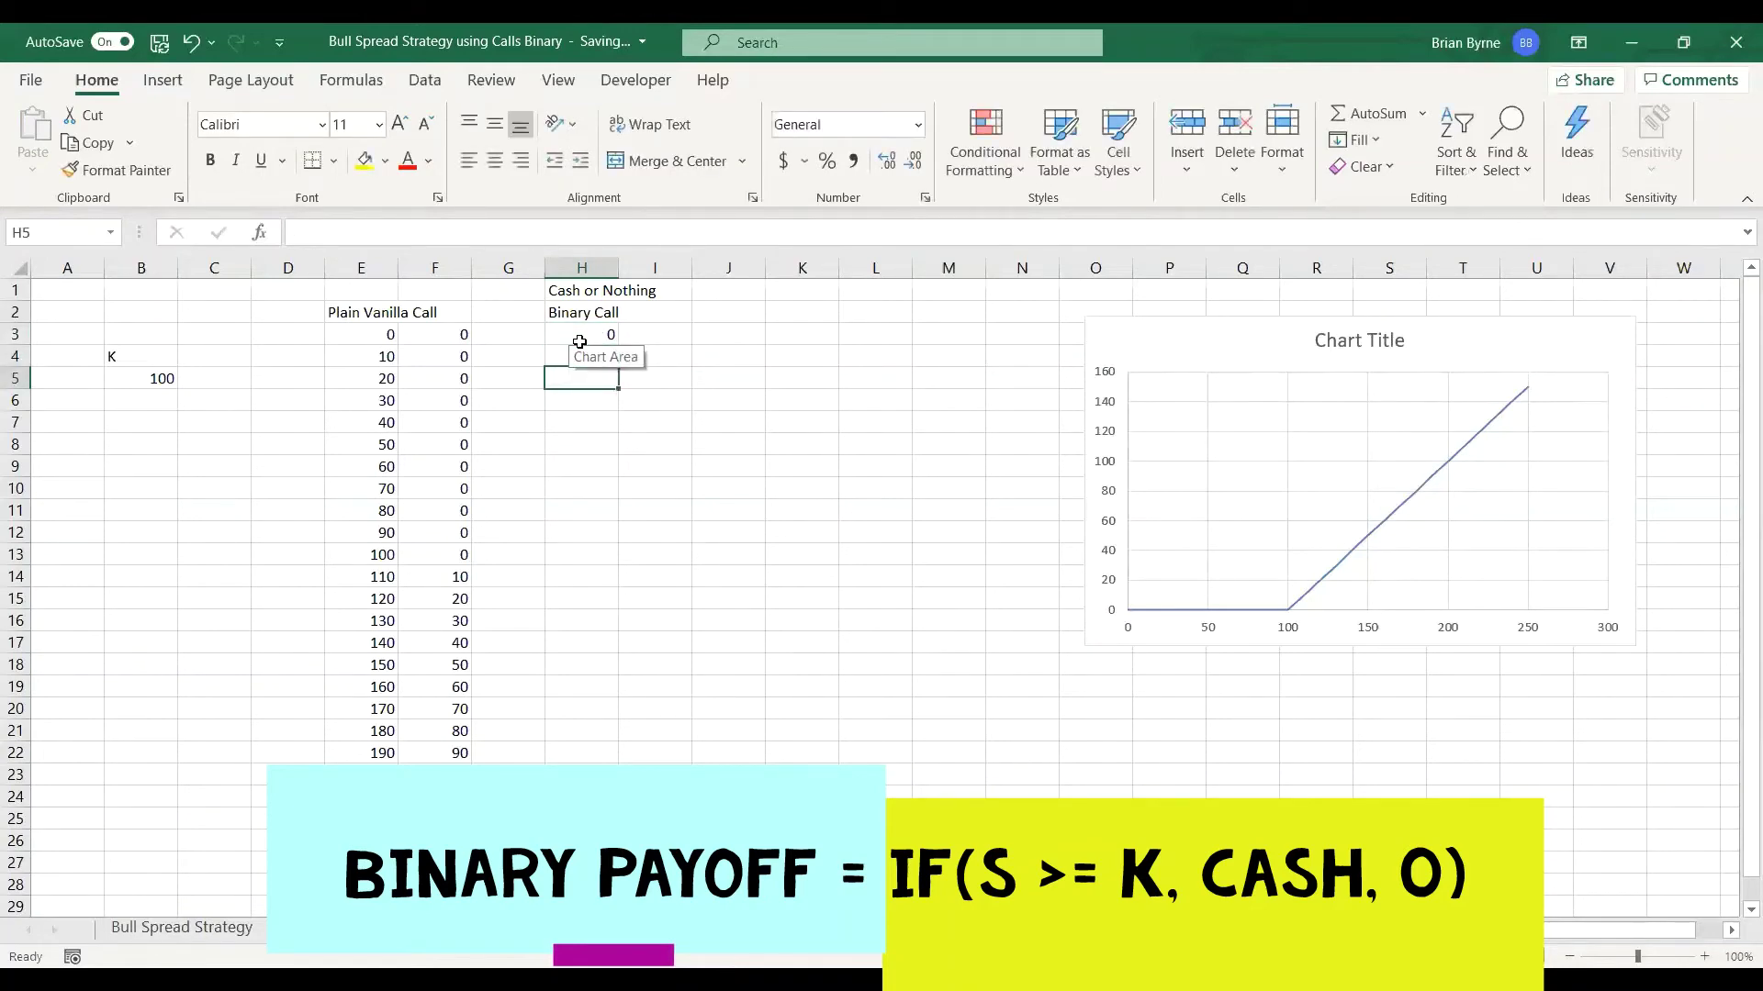
click(582, 336)
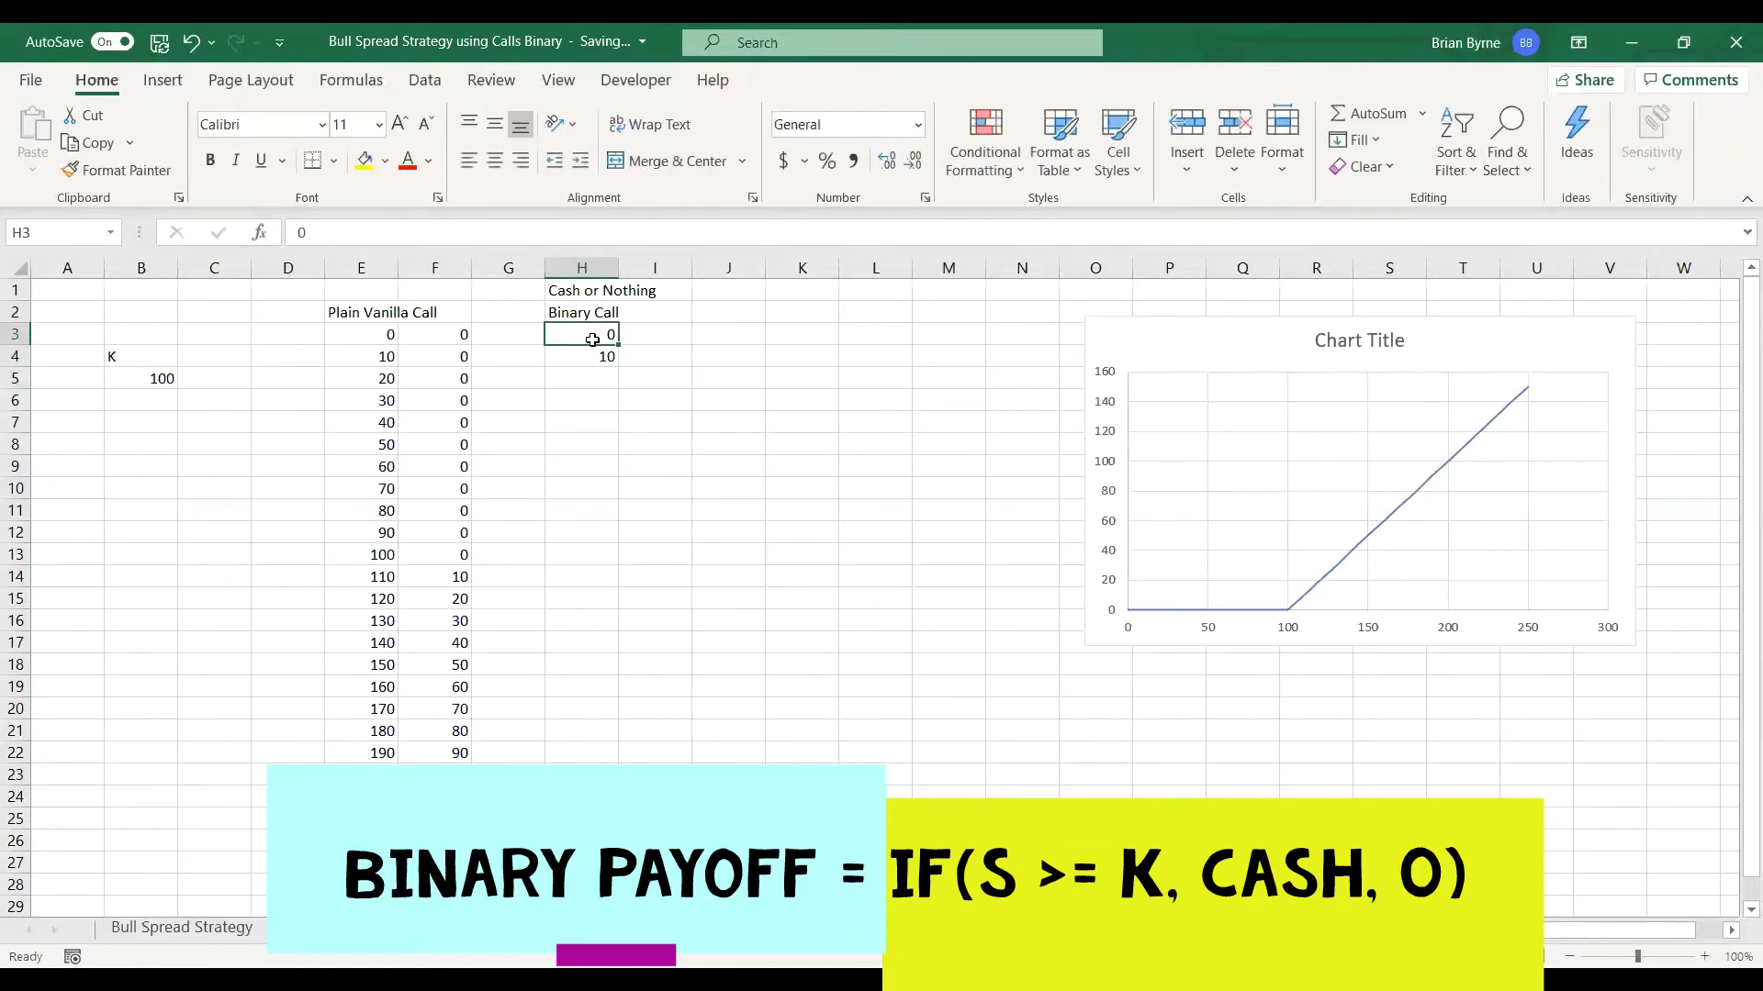
mouse_move(592, 340)
mouse_down()
mouse_move(622, 468)
mouse_move(622, 755)
mouse_up()
Extend the price series and enter =IF(H3>=$B$5,100,0) in I3.
click(648, 334)
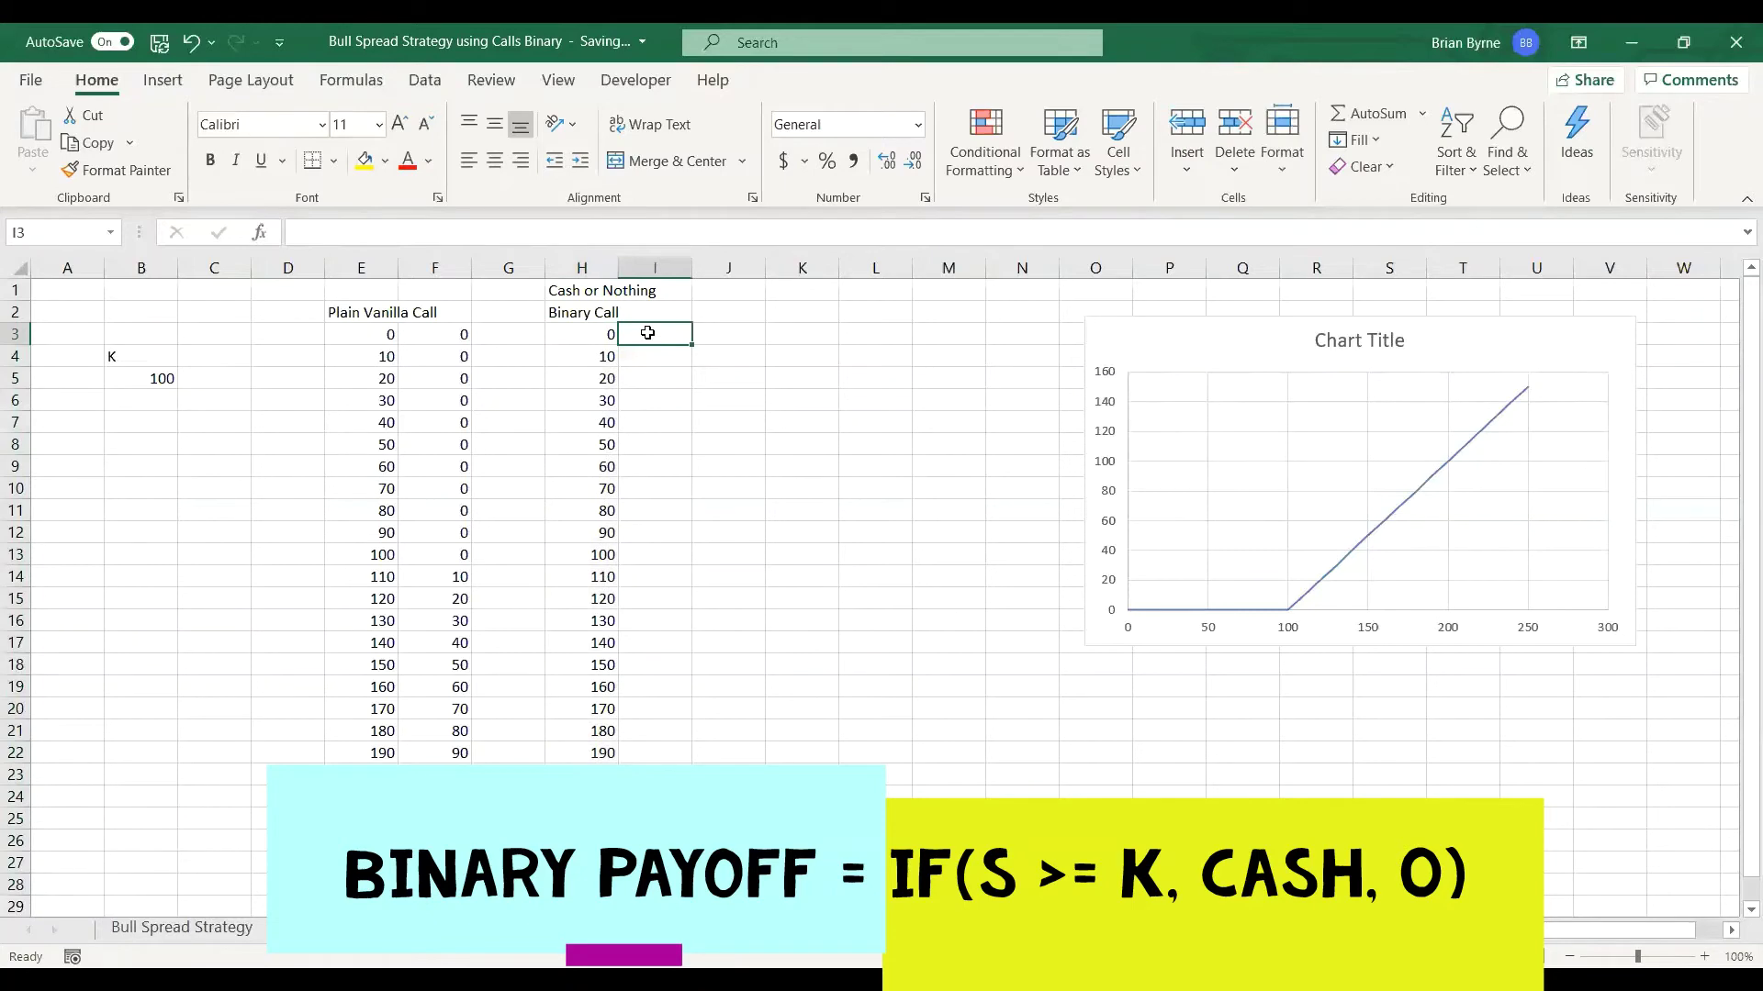
text(=)
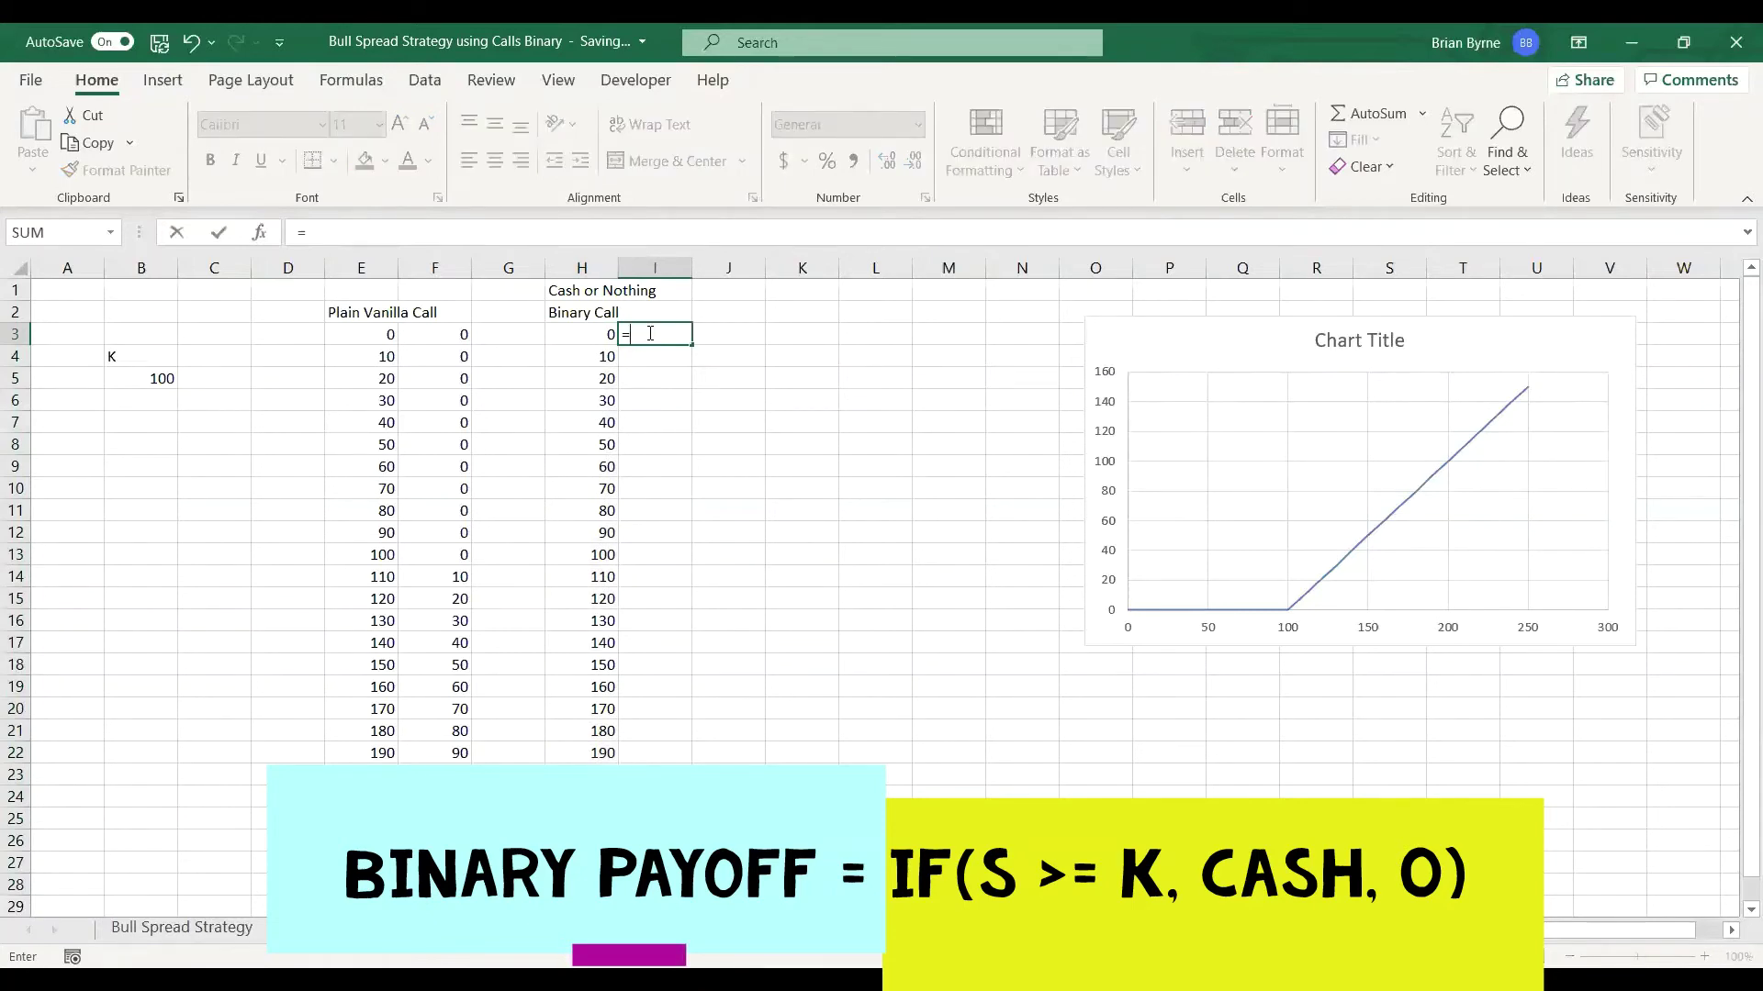
text(if()
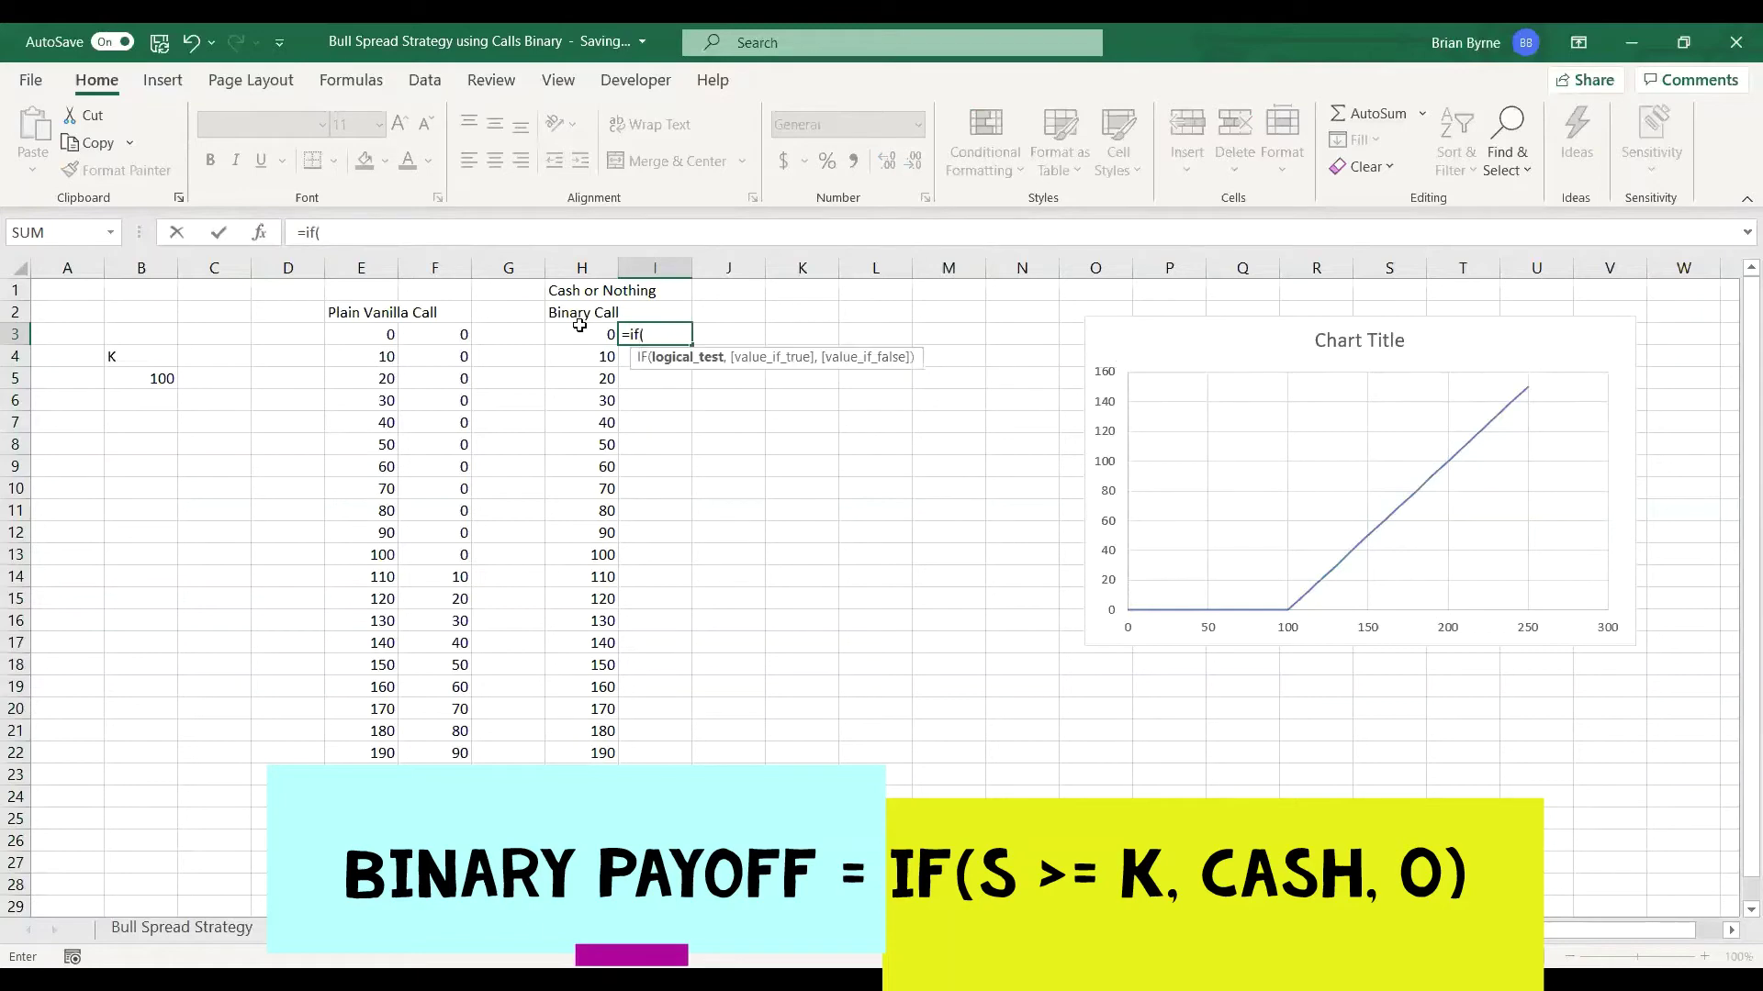
click(579, 334)
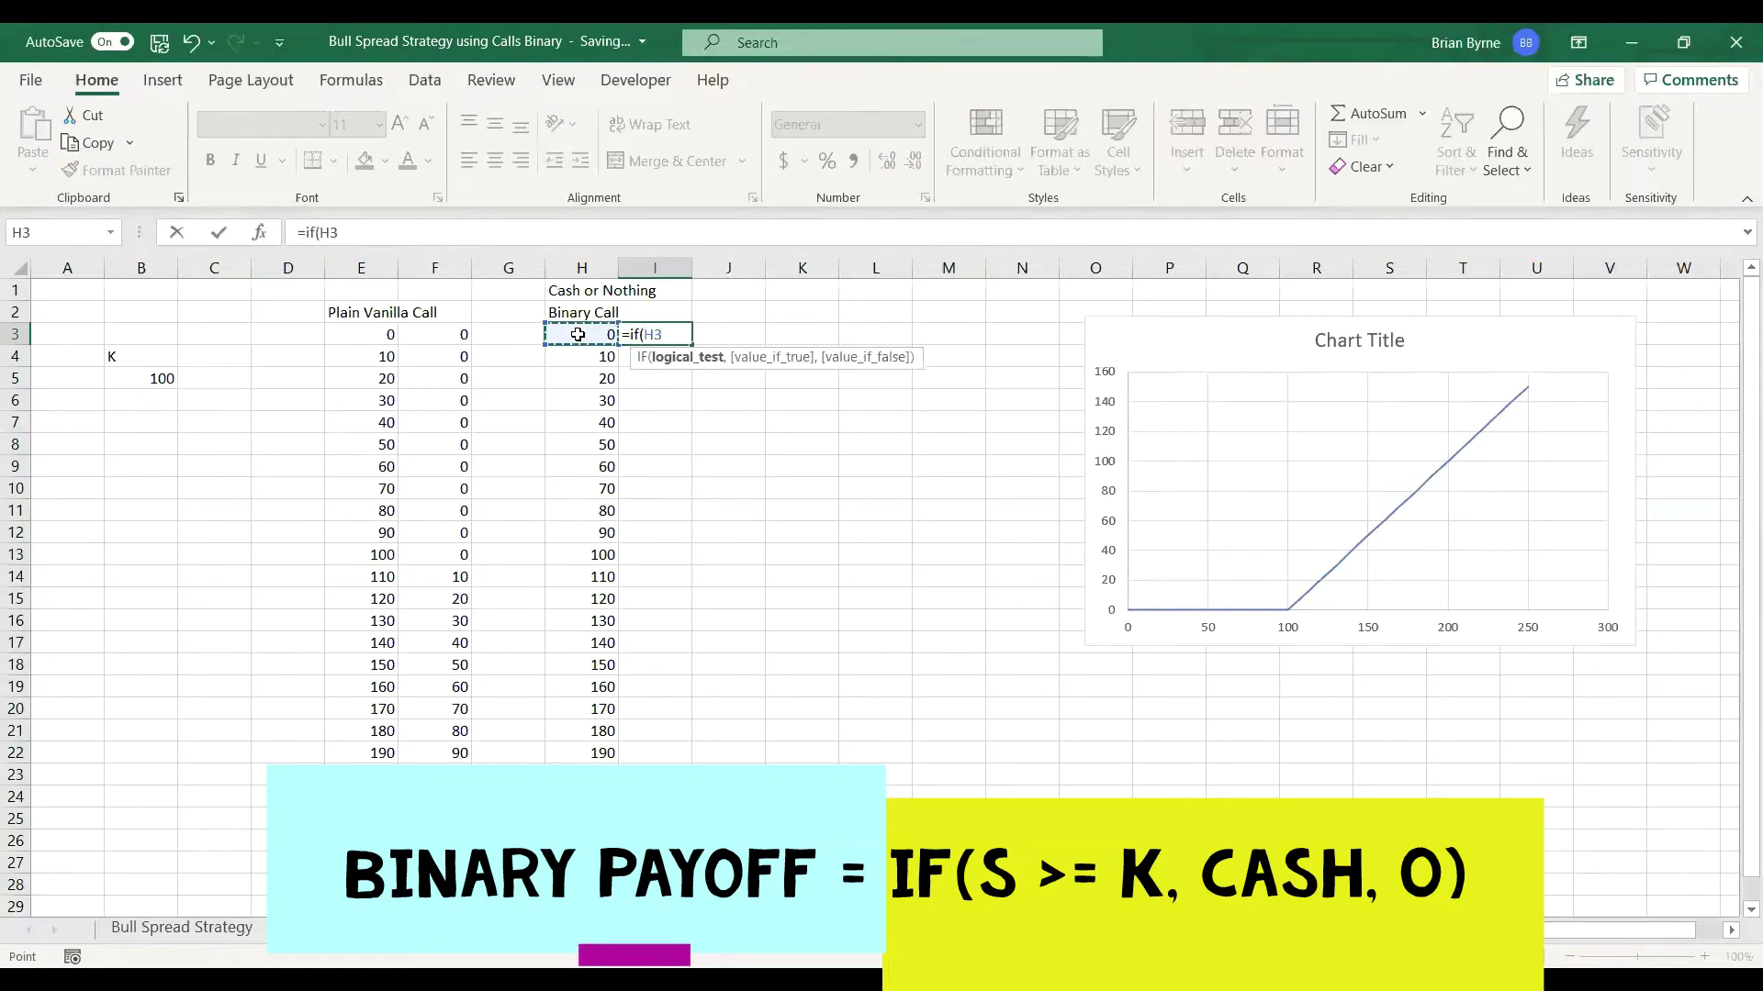
text(>=)
click(153, 377)
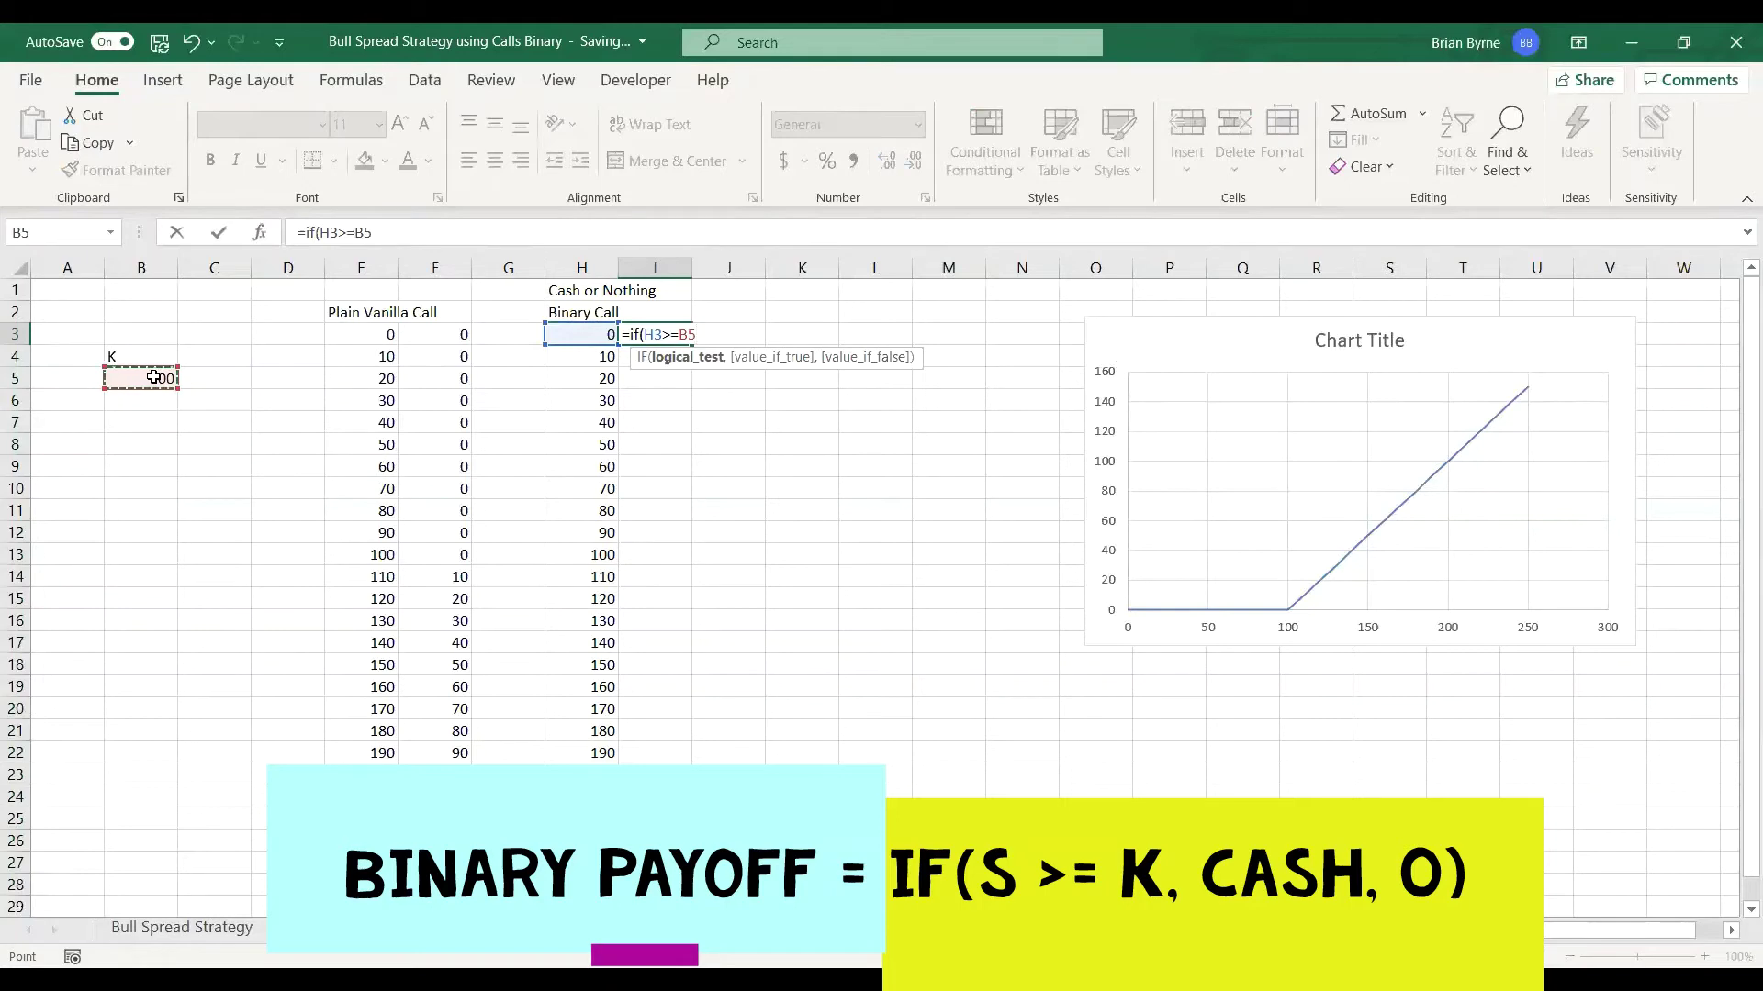
key(F4)
text(,)
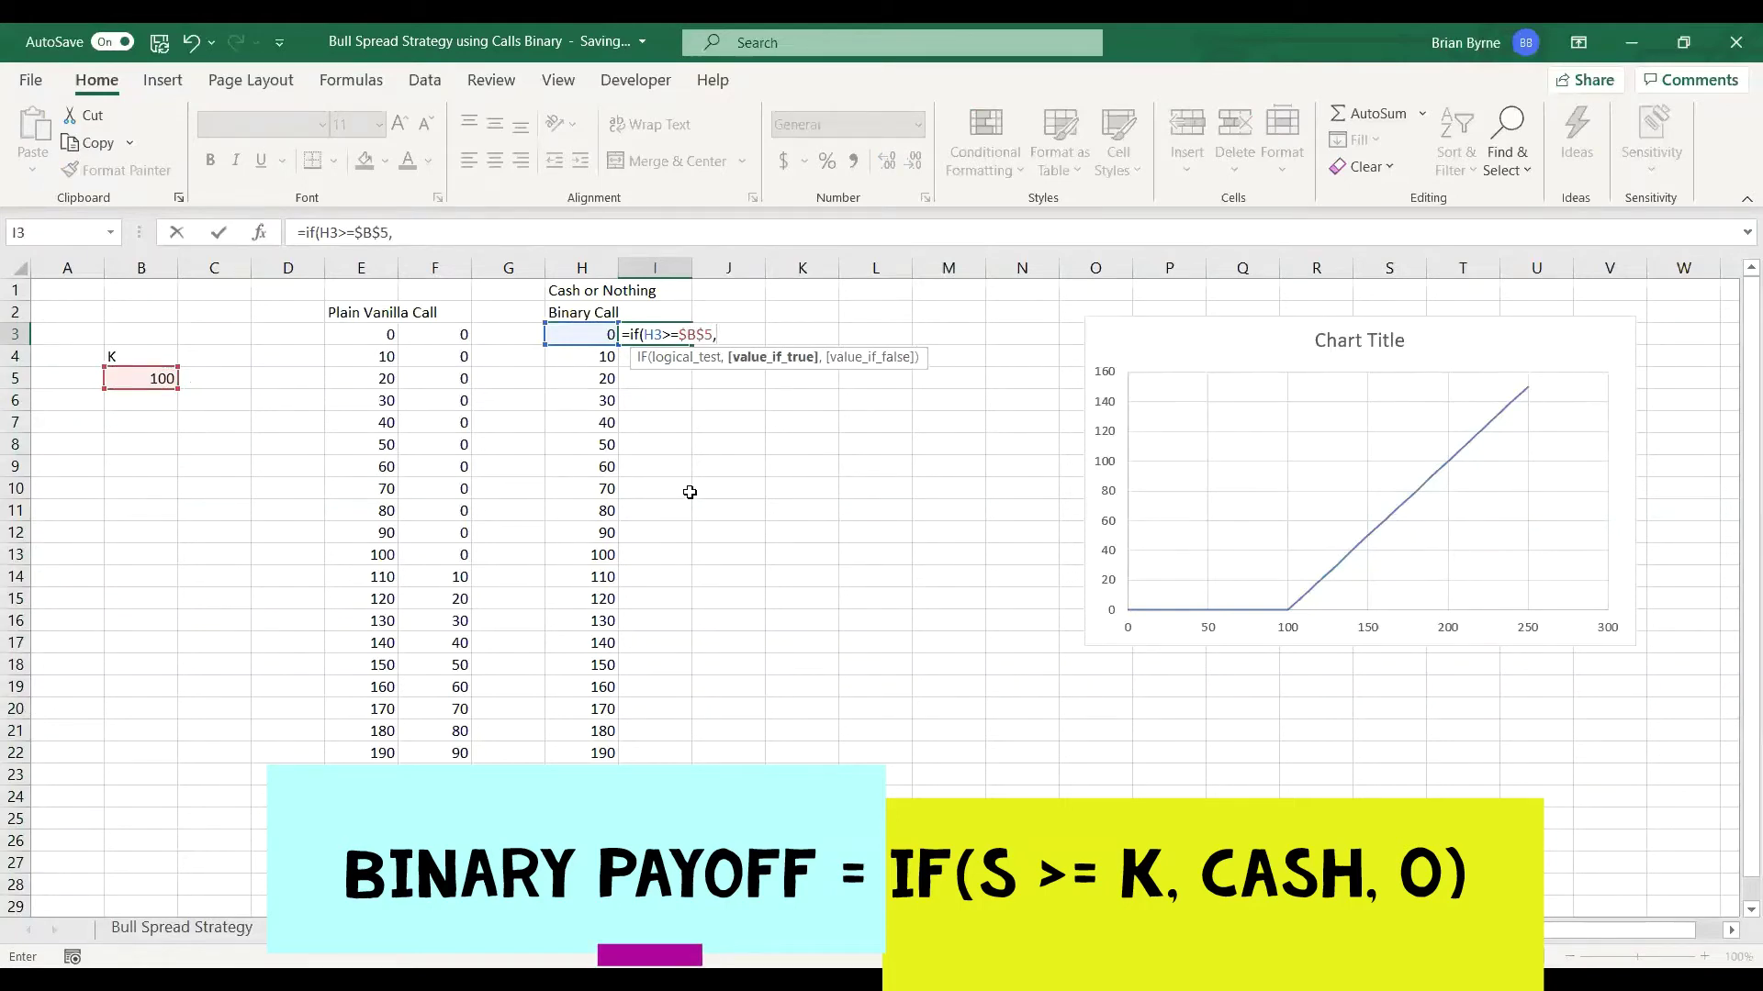
text(100,)
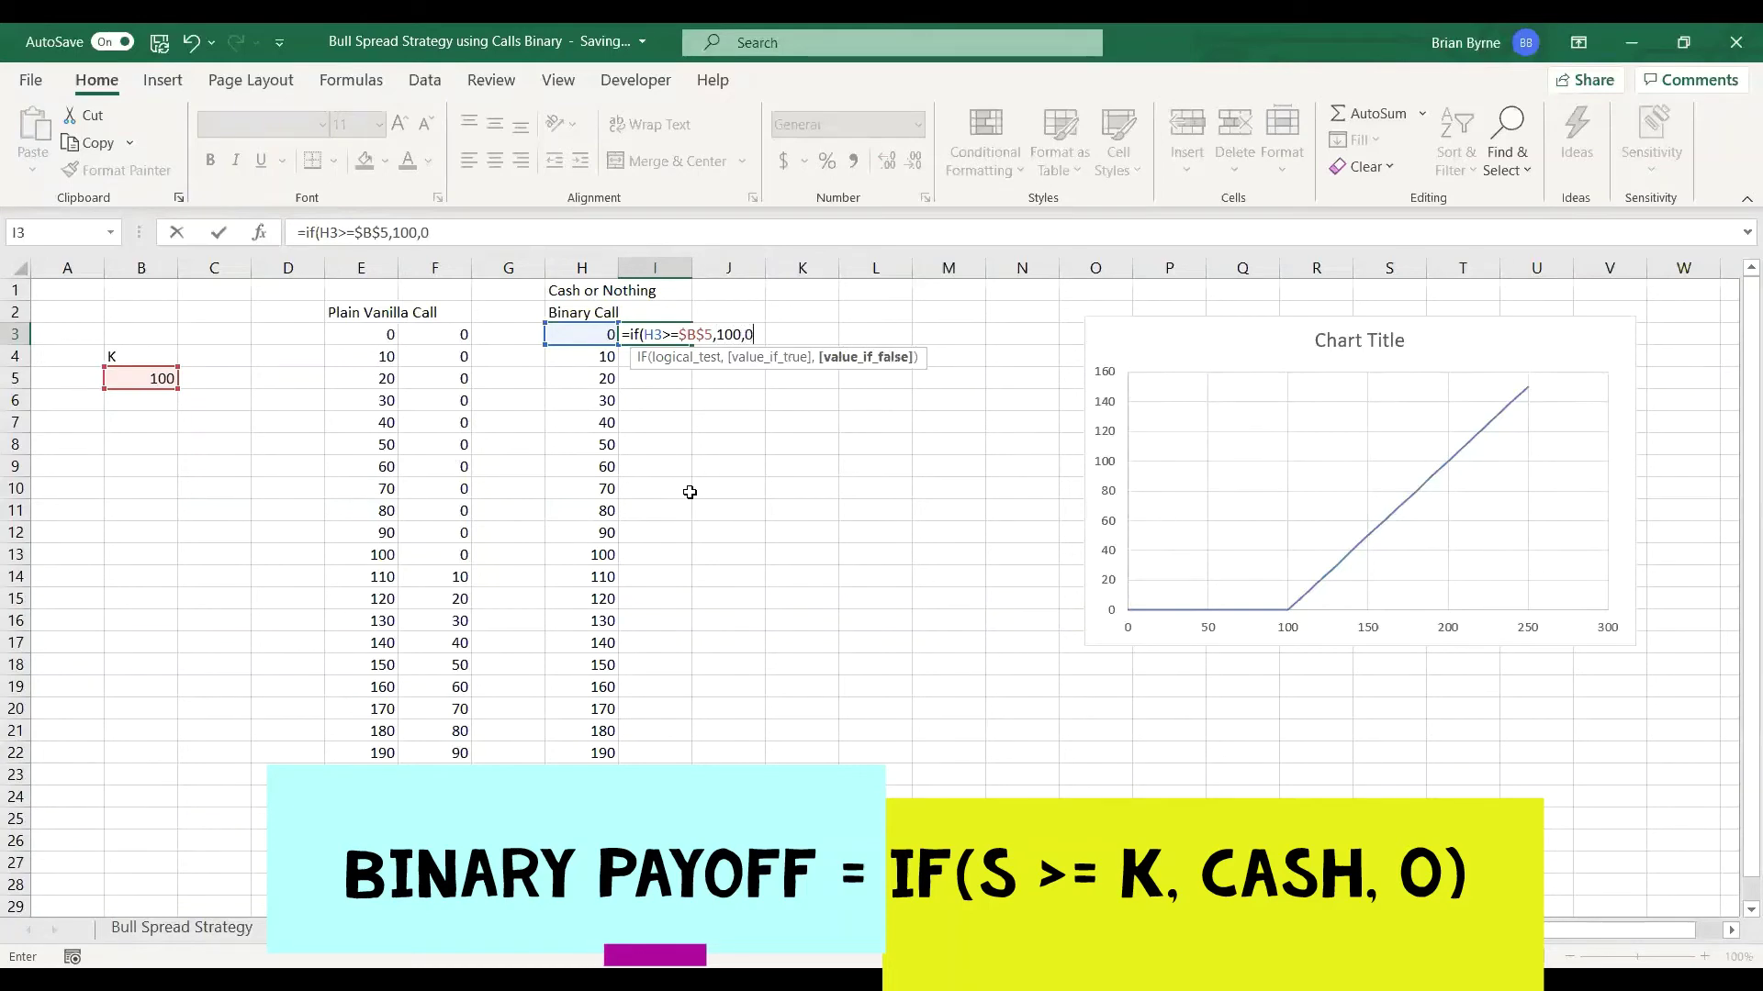
text(0))
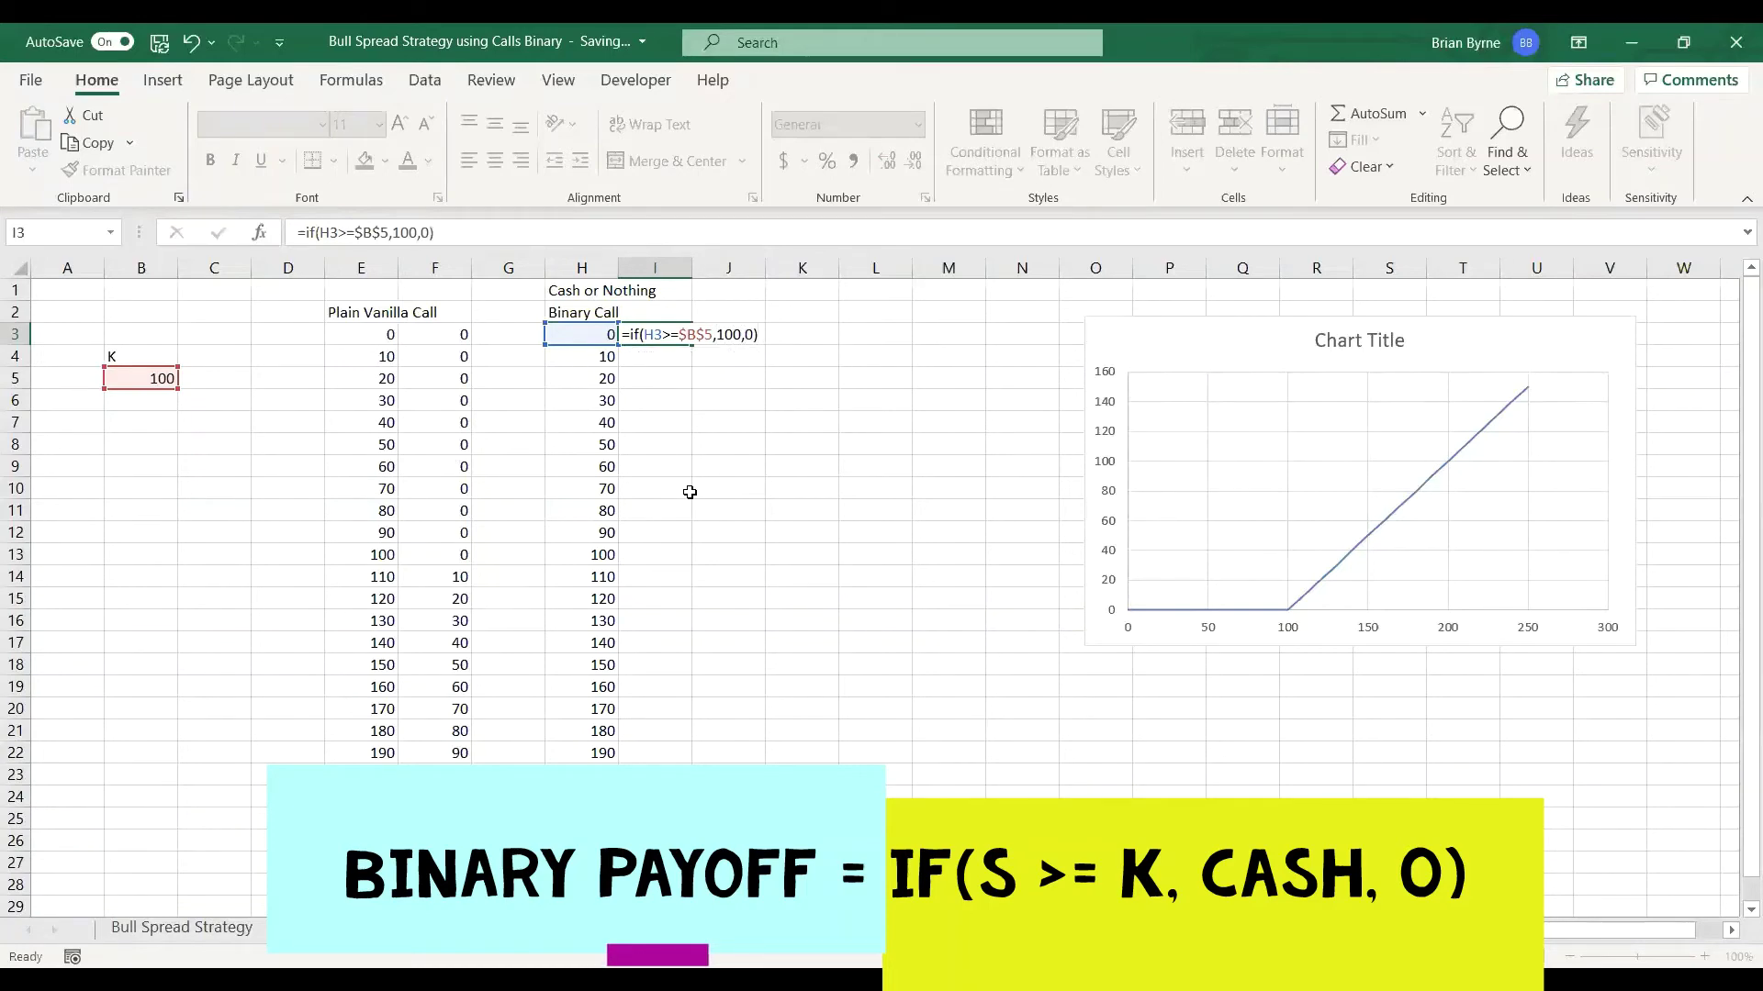
key(Return)
Copy the IF formula down to I28 and select H3:I28.
click(684, 335)
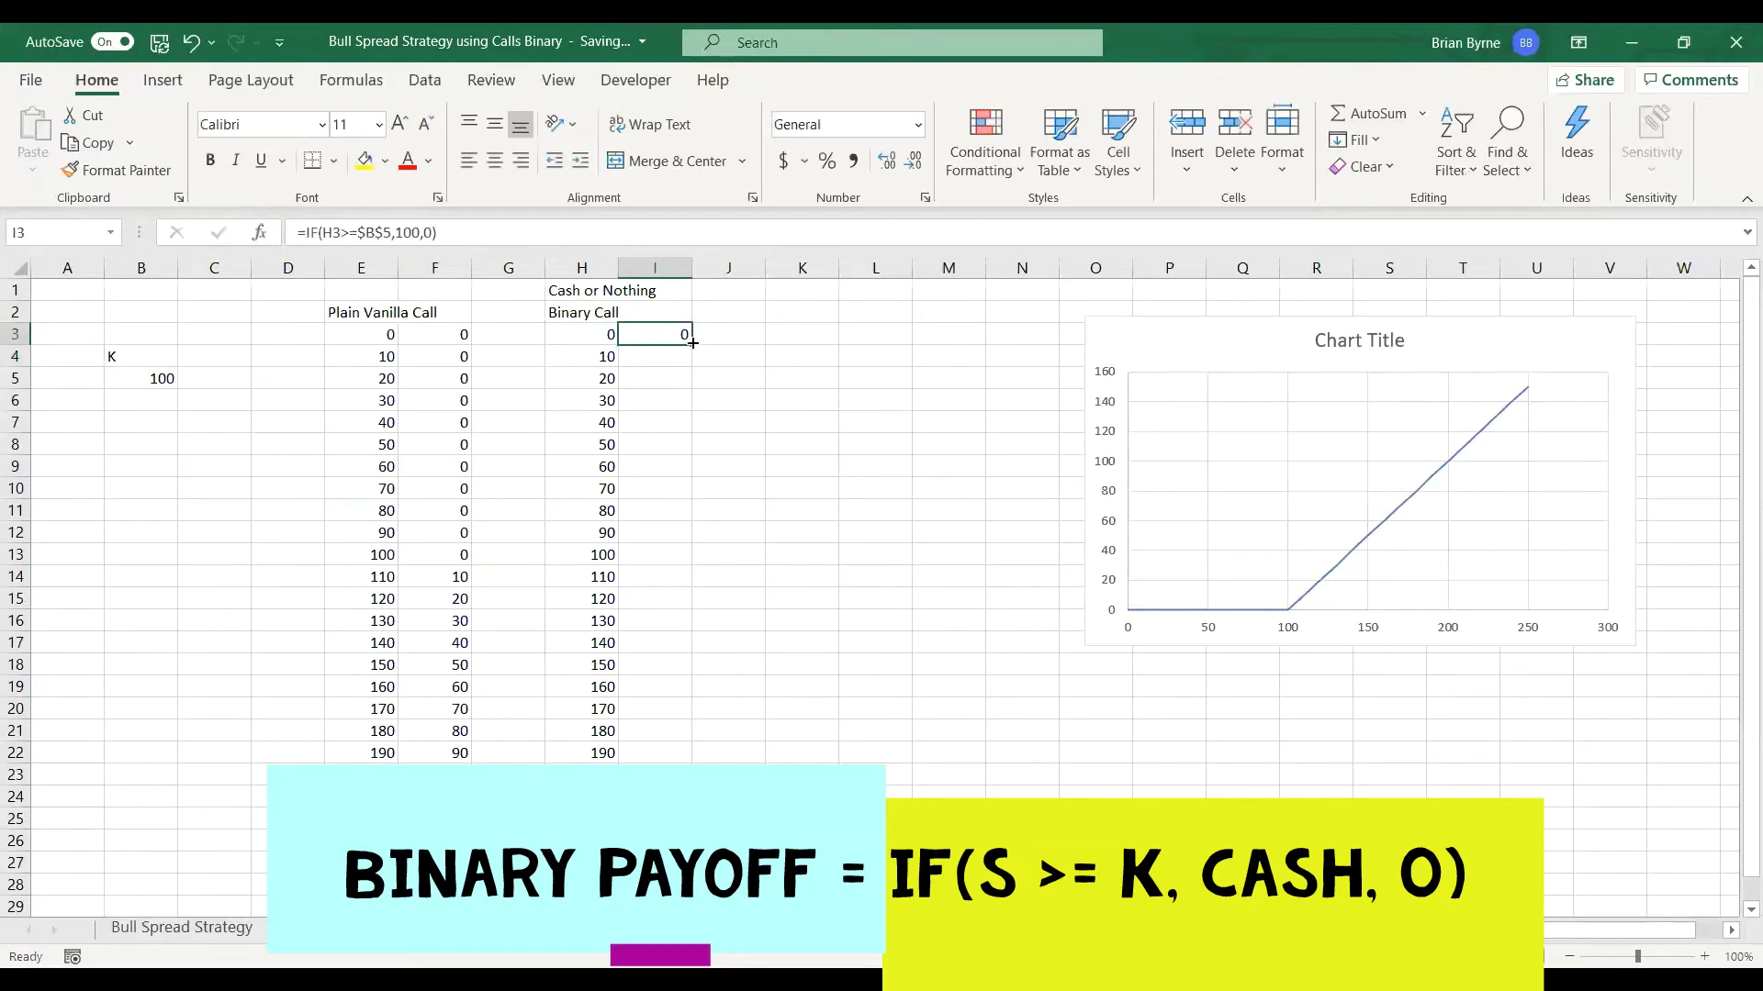
drag(693, 344, 654, 569)
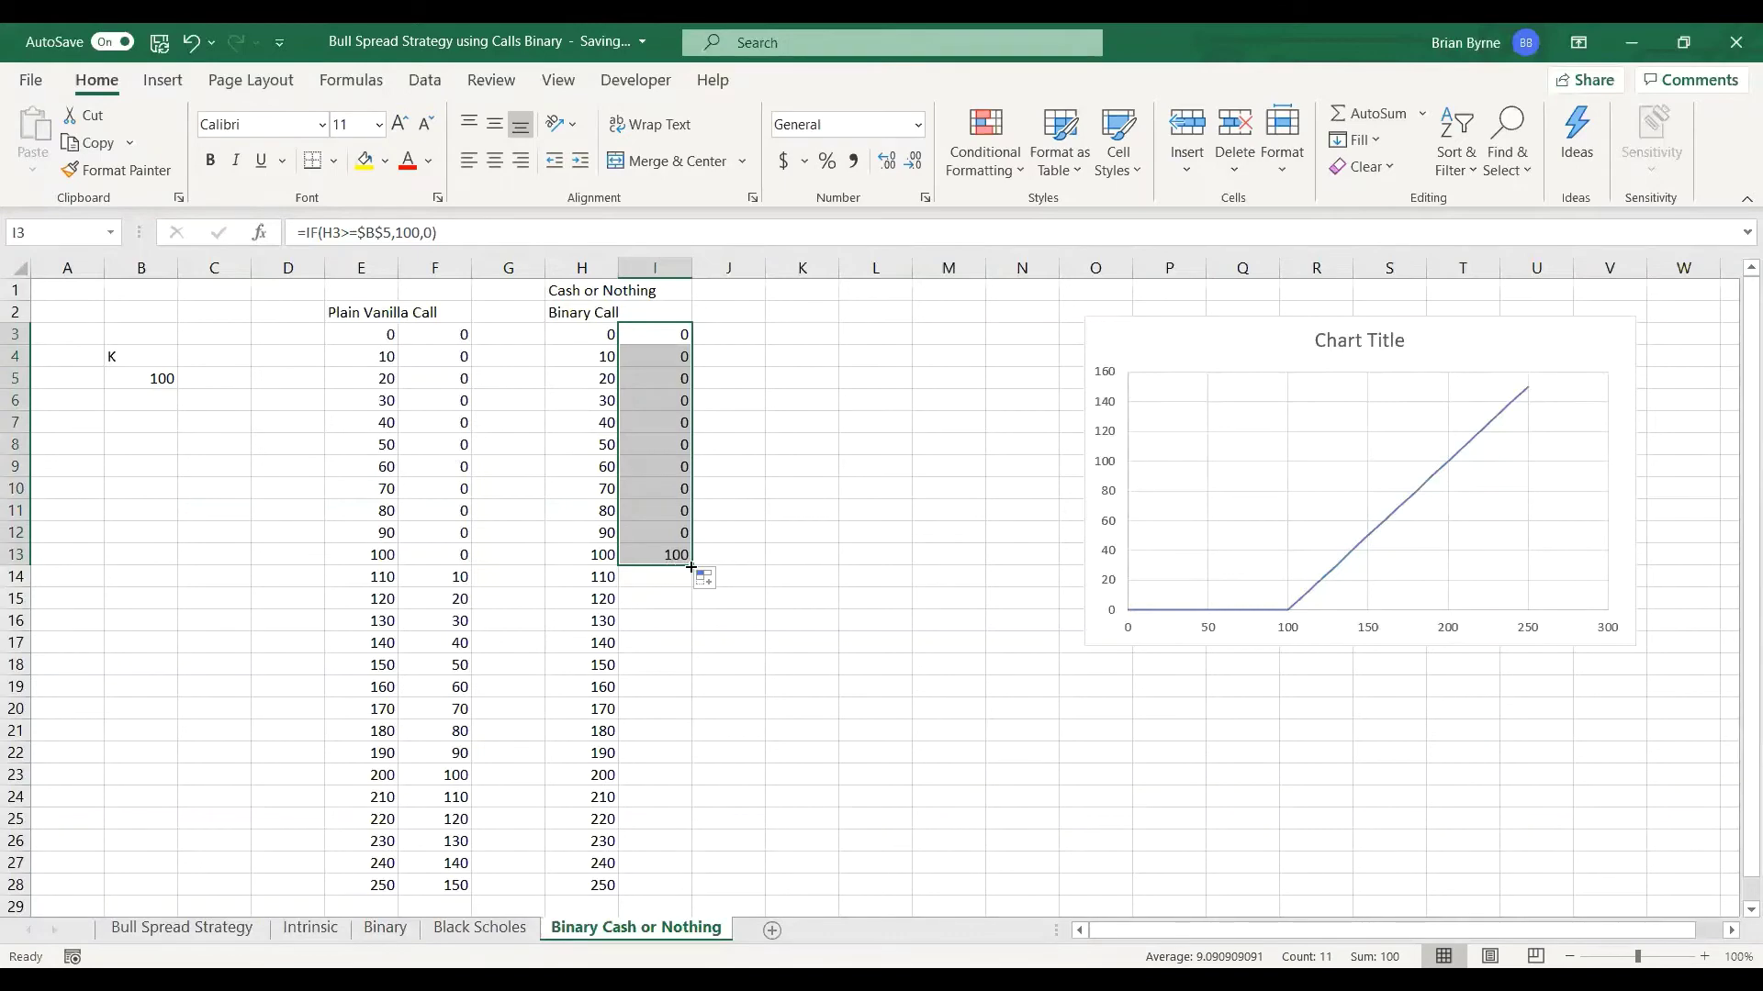
drag(691, 566, 694, 831)
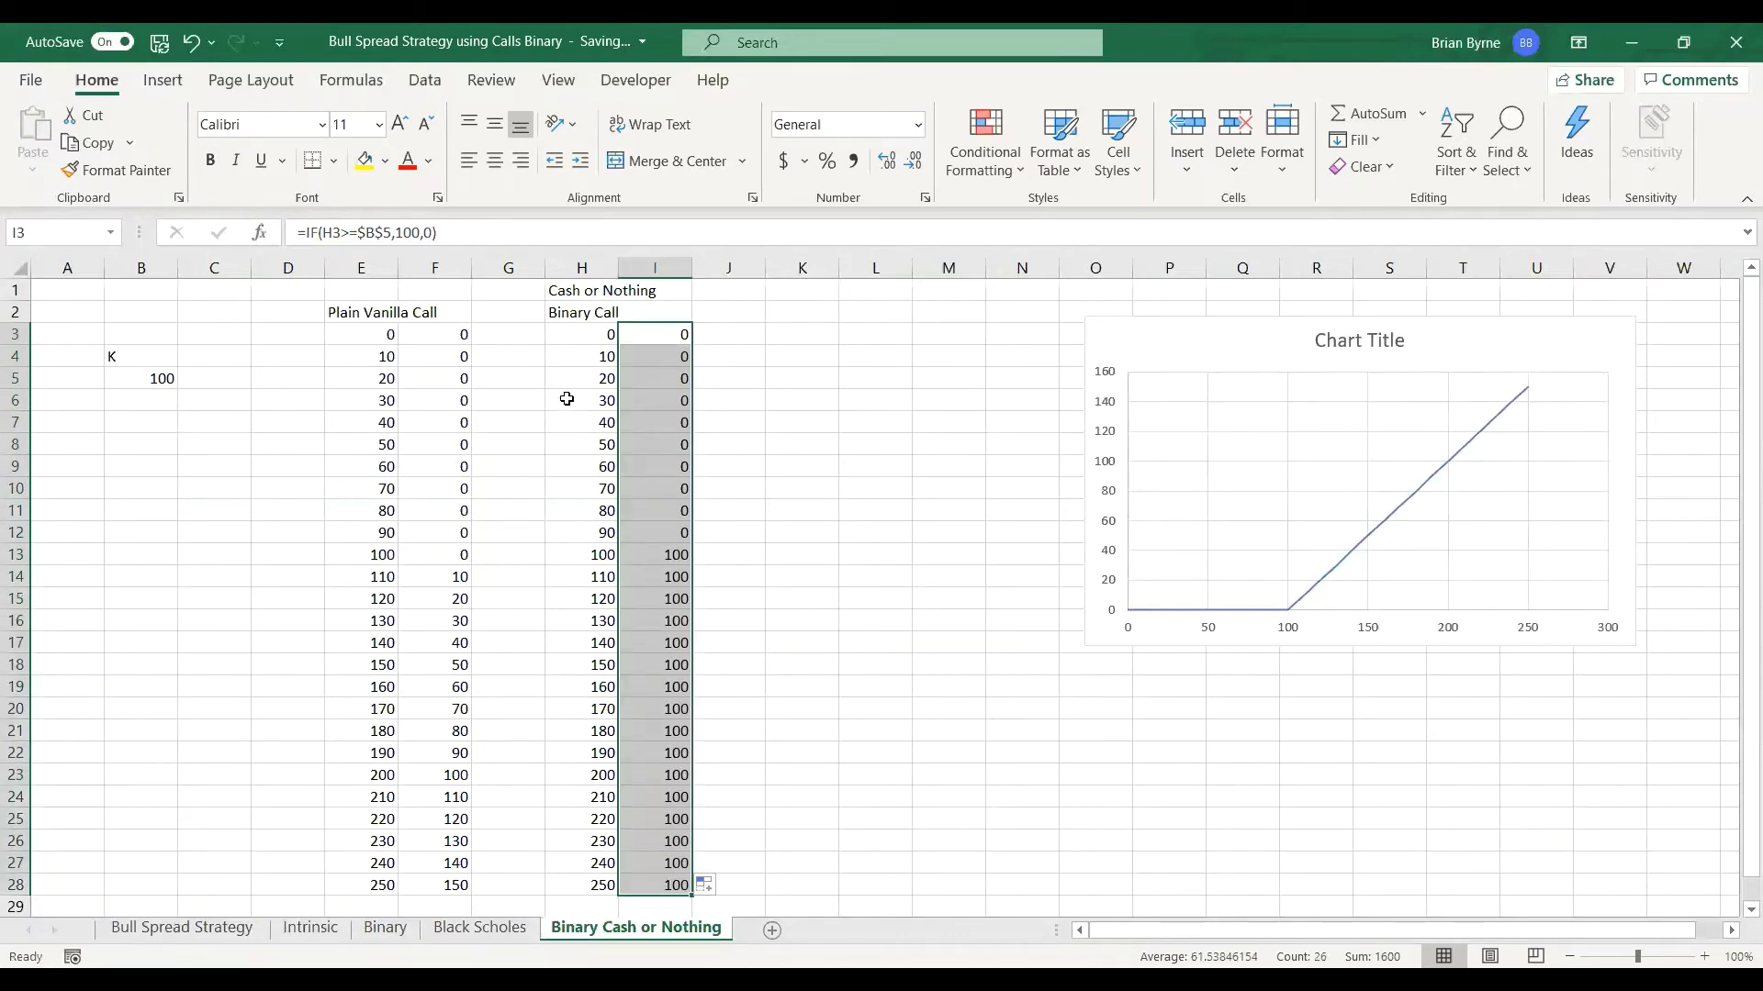
drag(546, 334, 657, 828)
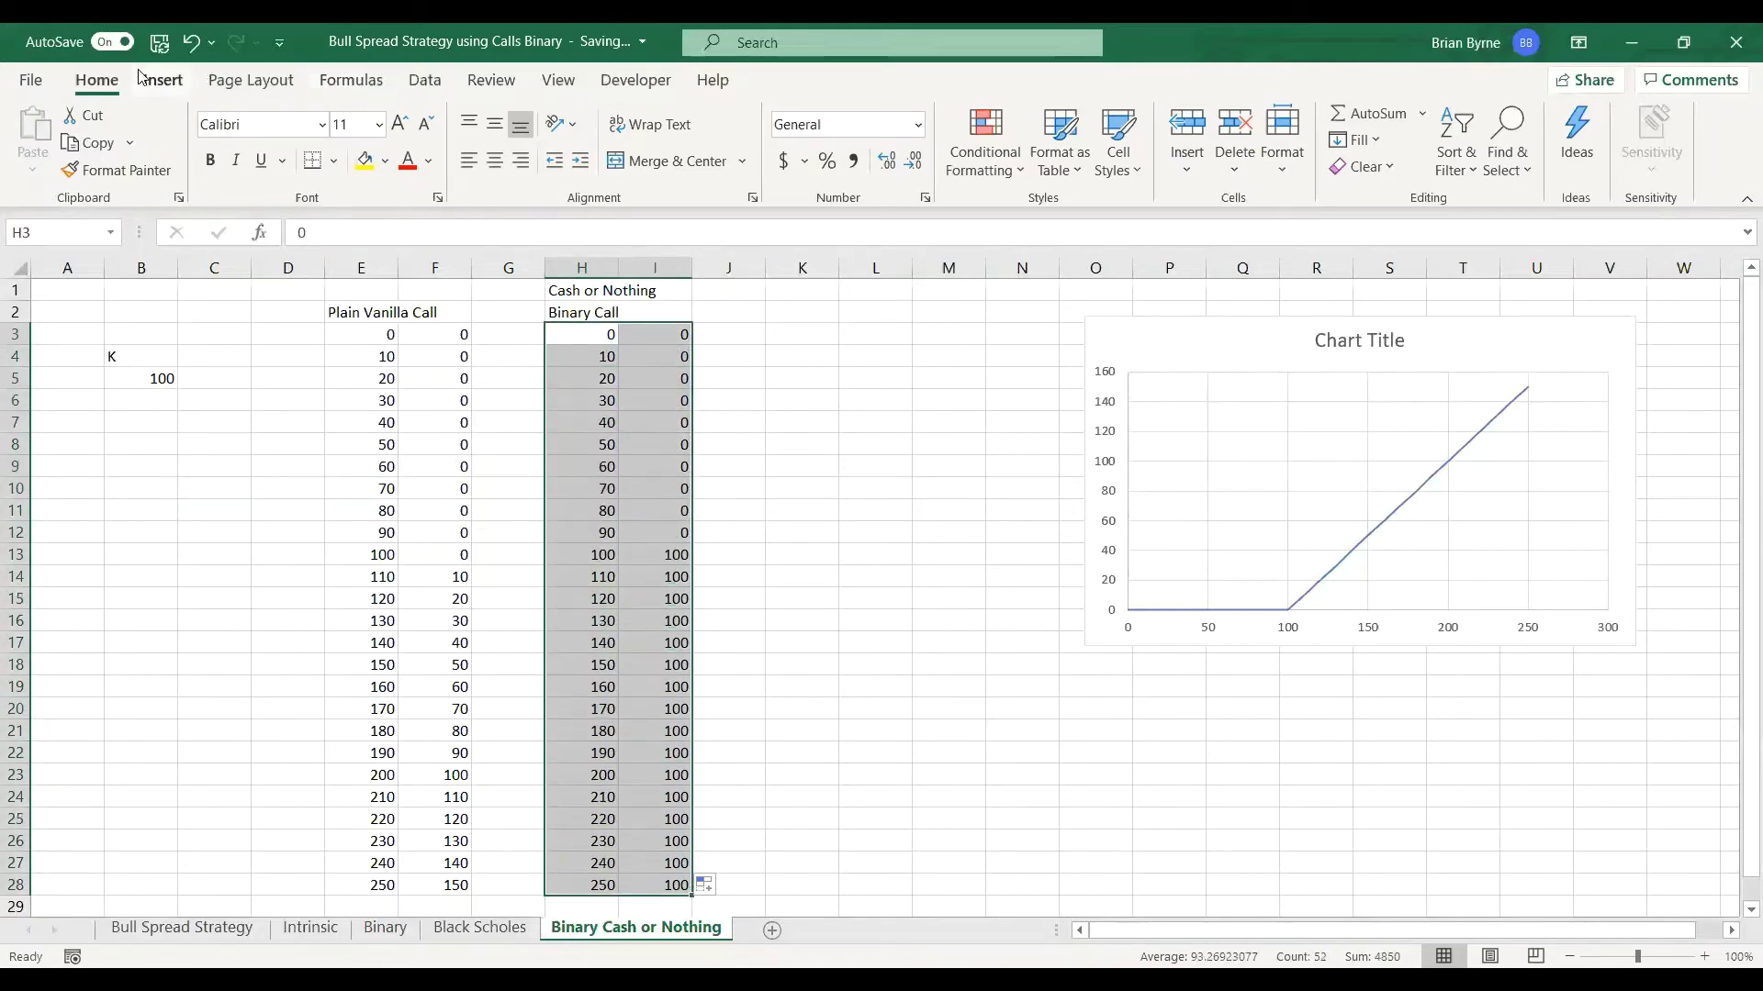
Insert a Scatter with Straight Lines chart of H3:I28 and move it beside the data.
click(164, 83)
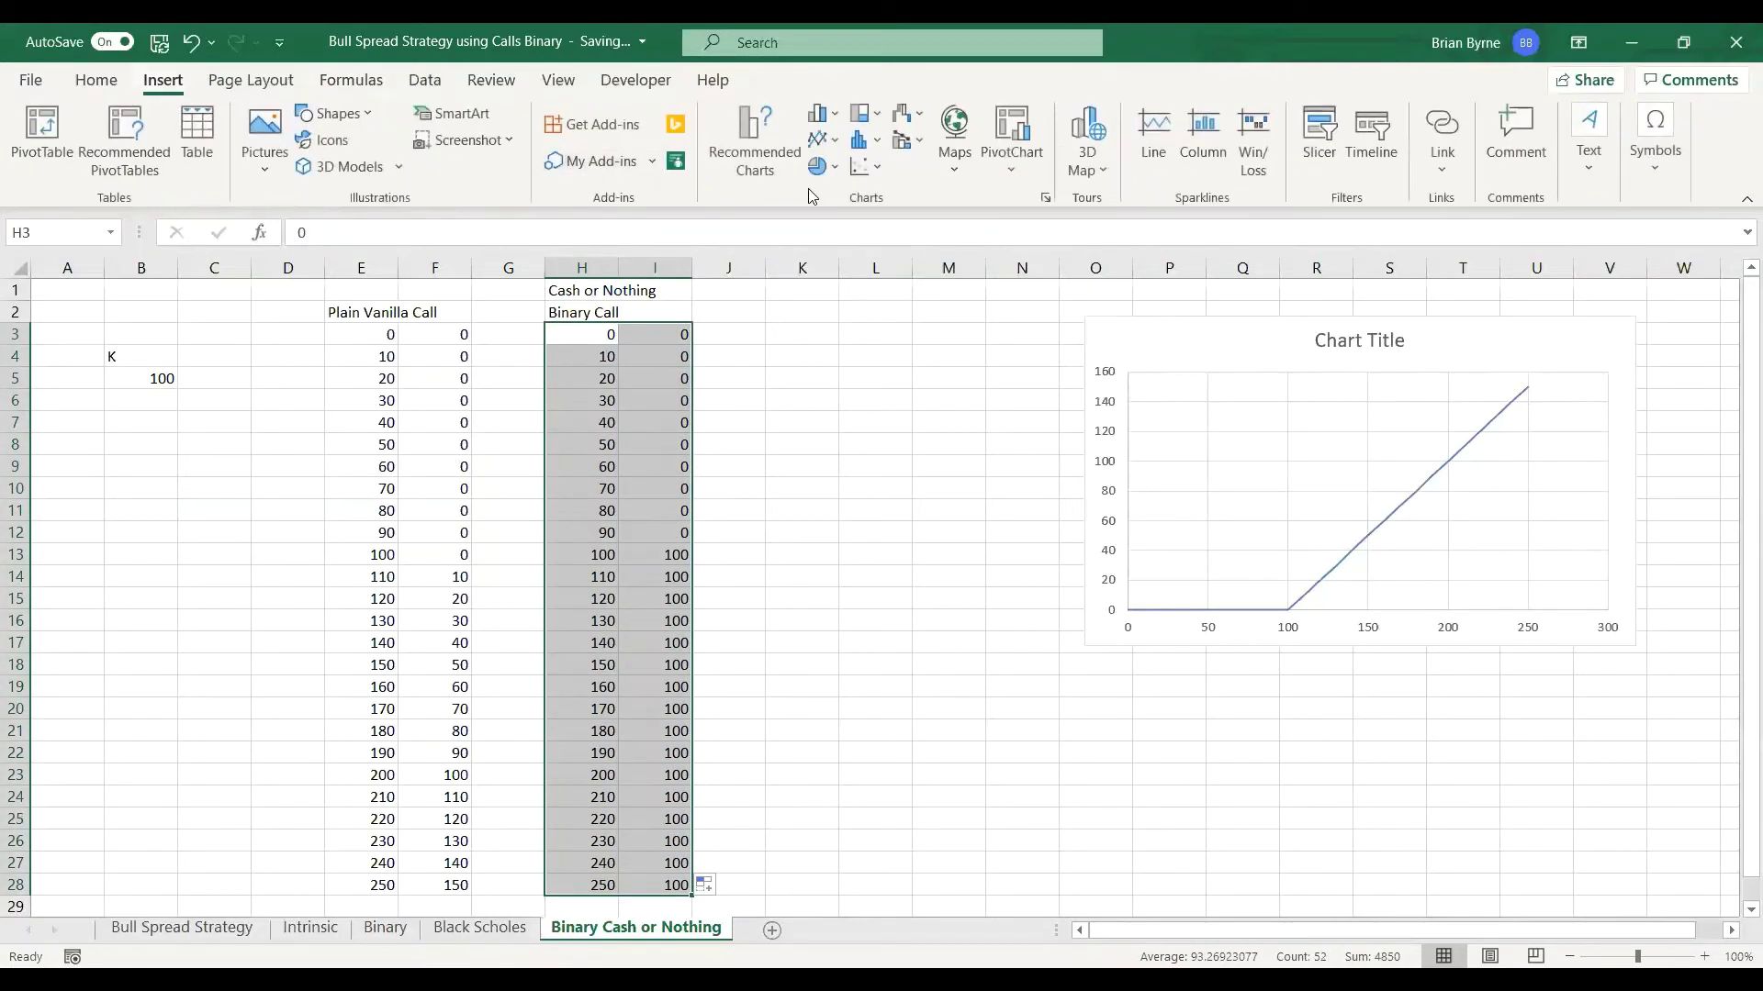
click(863, 169)
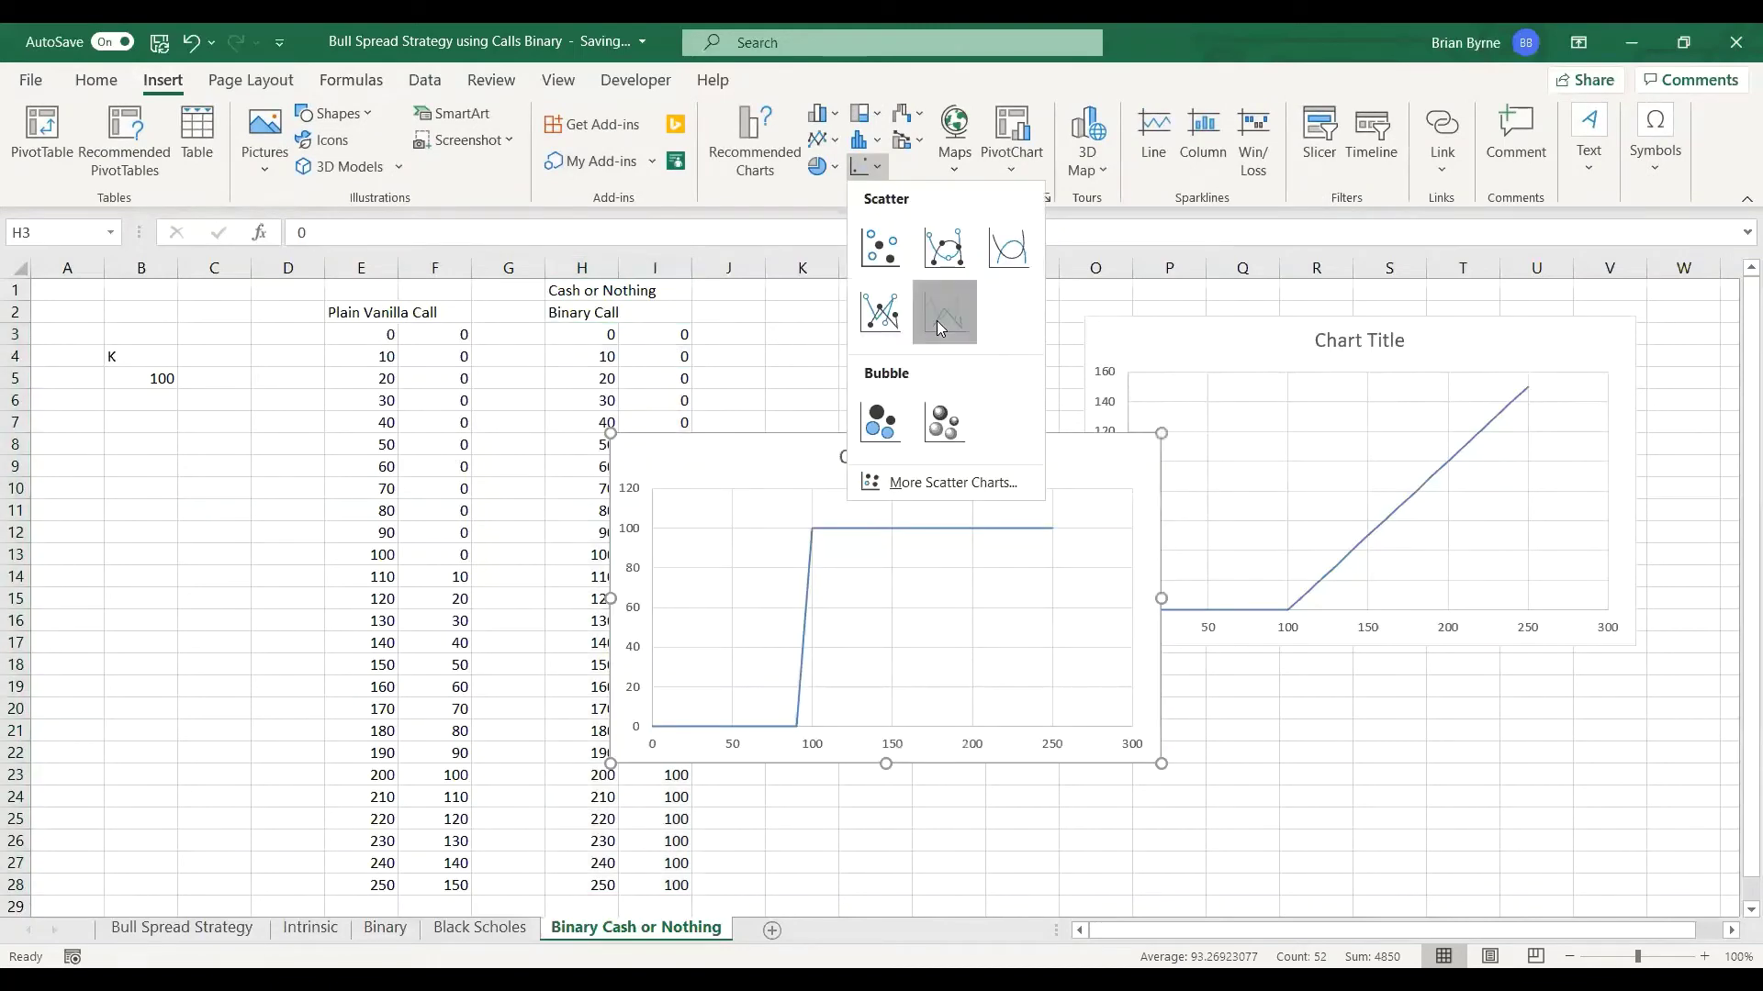
click(937, 322)
drag(788, 446, 1064, 425)
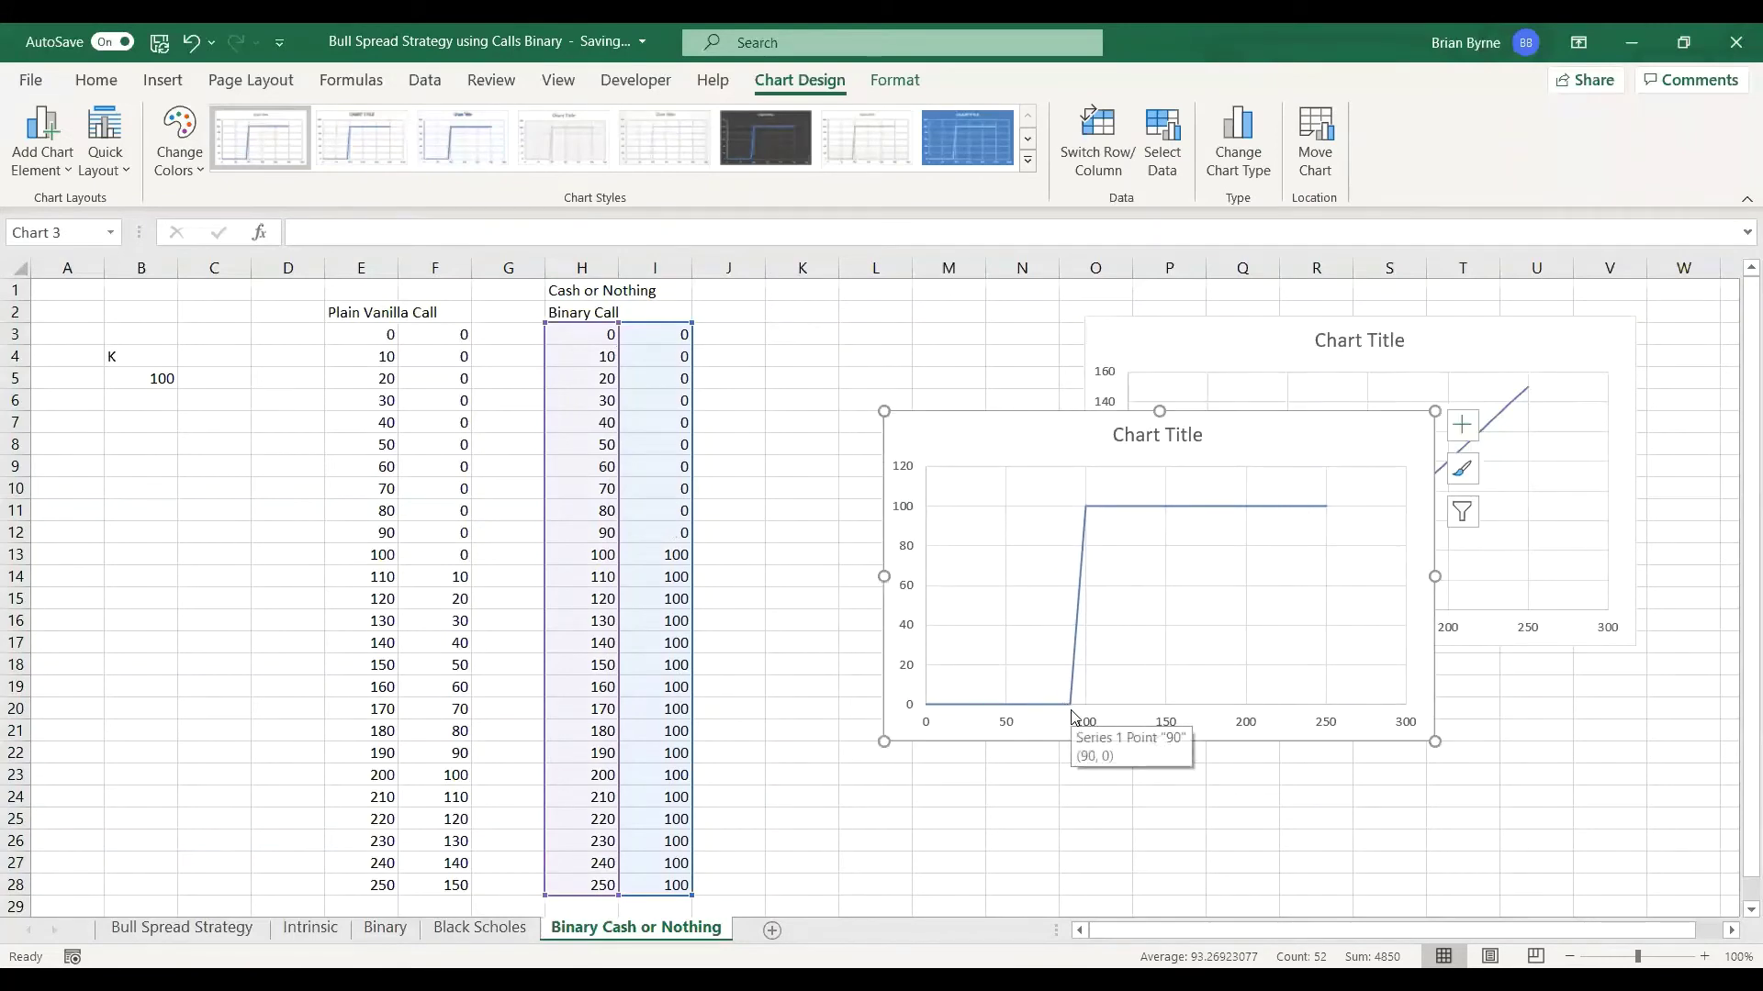
mouse_move(1088, 517)
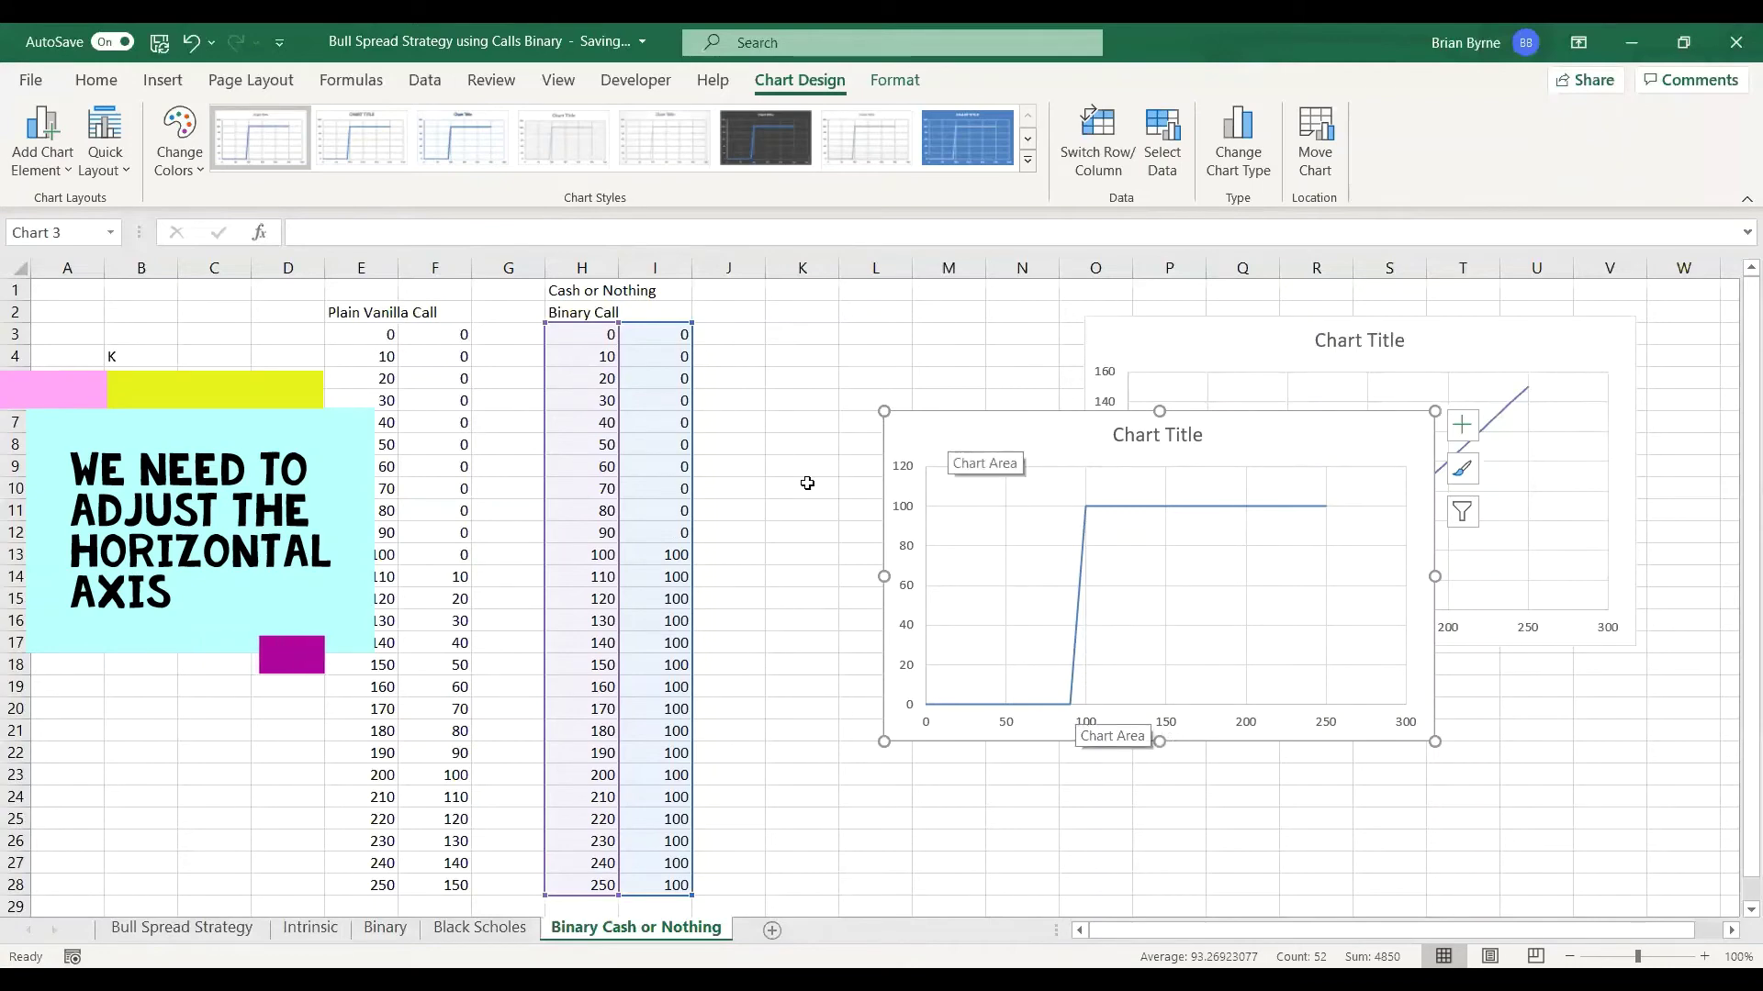
Keep 90 in H12 and change the prices below to 99, 99.5 and 100.
click(590, 533)
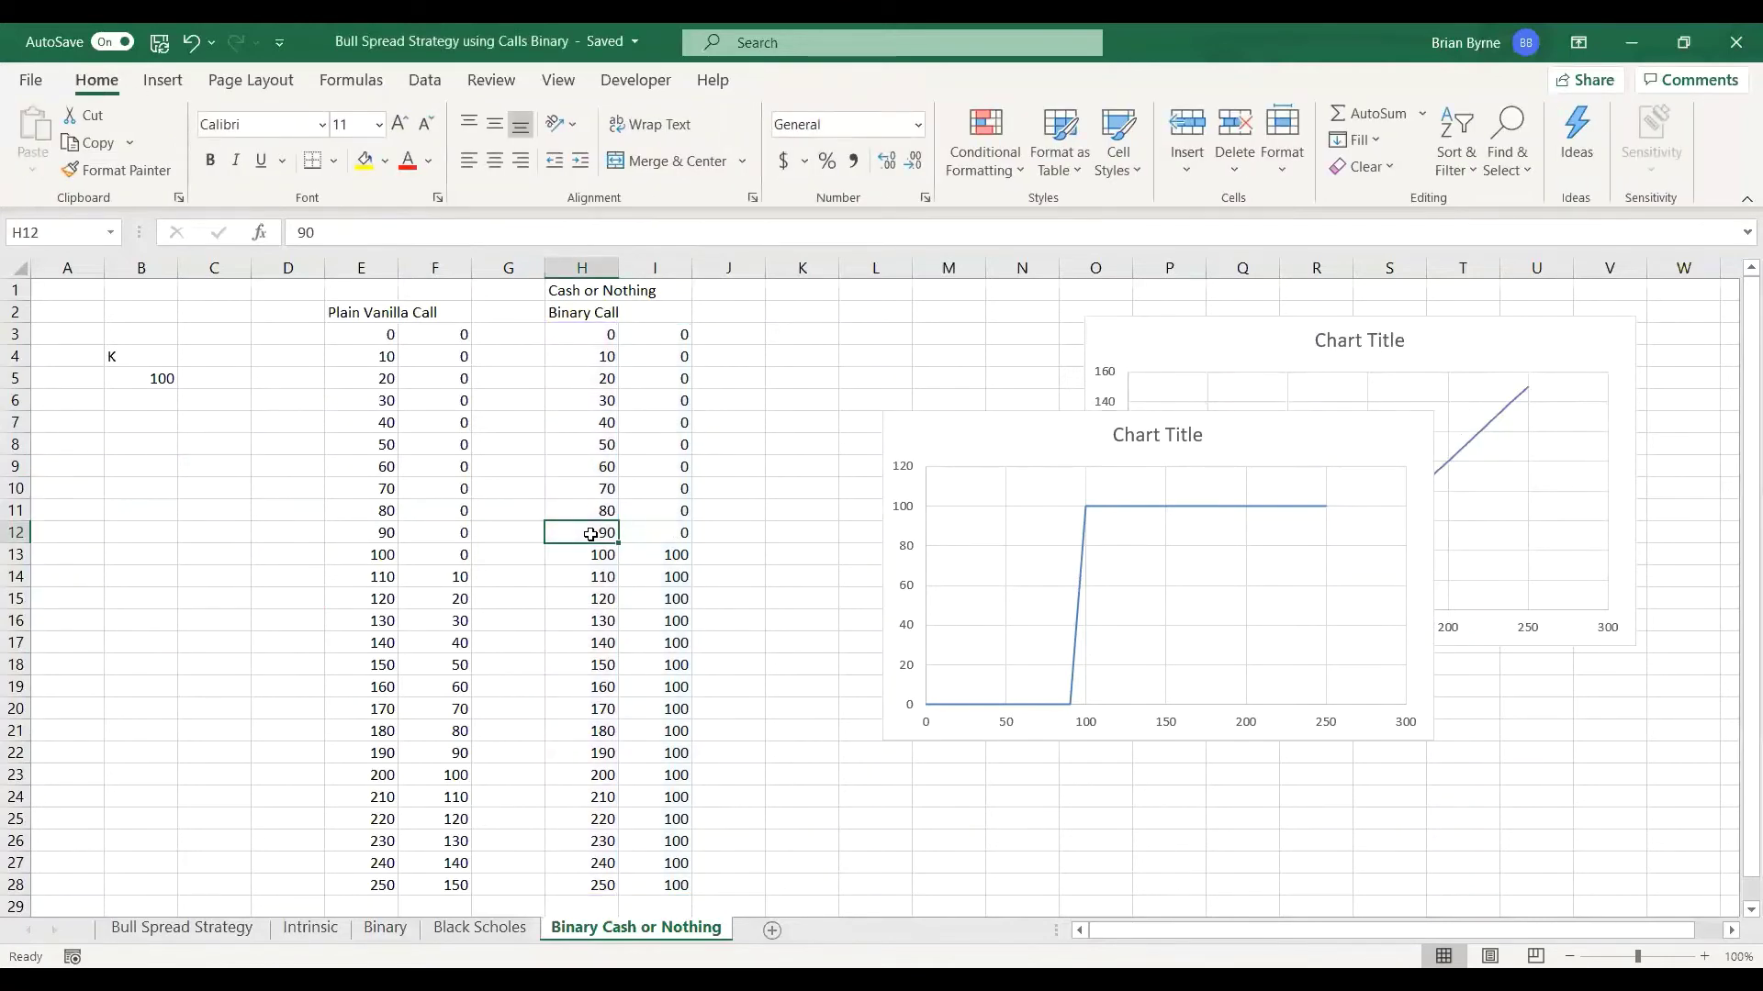
text(90)
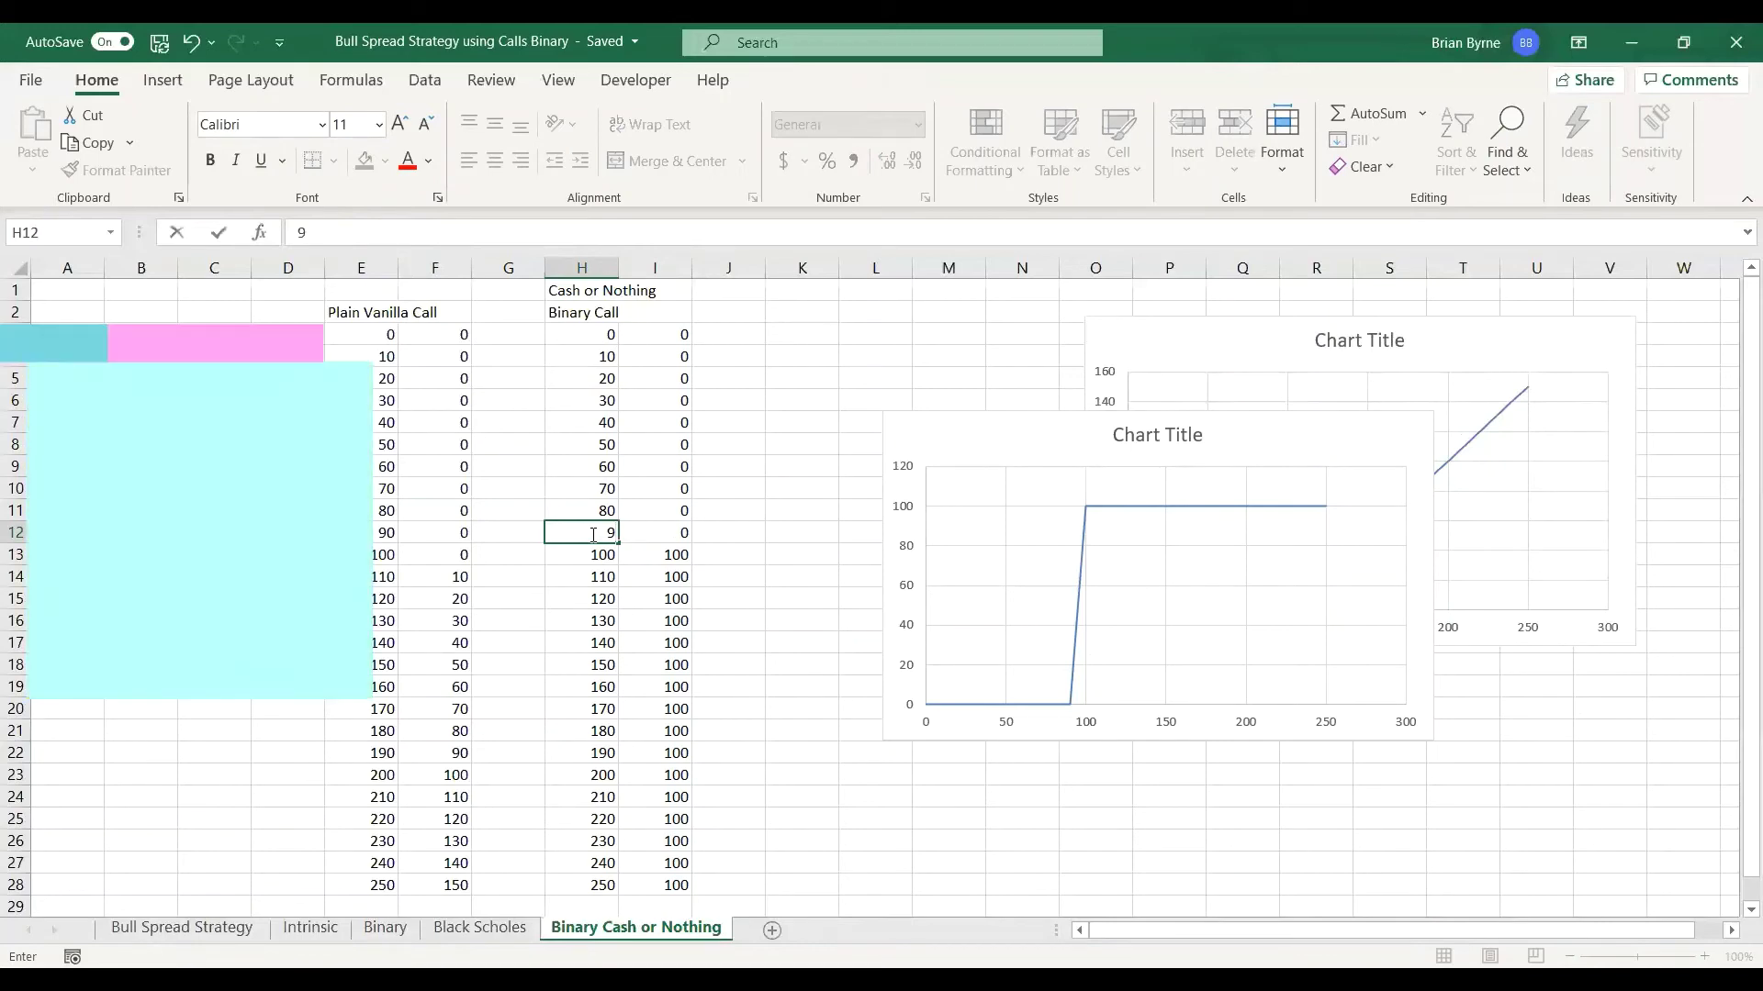
key(Return)
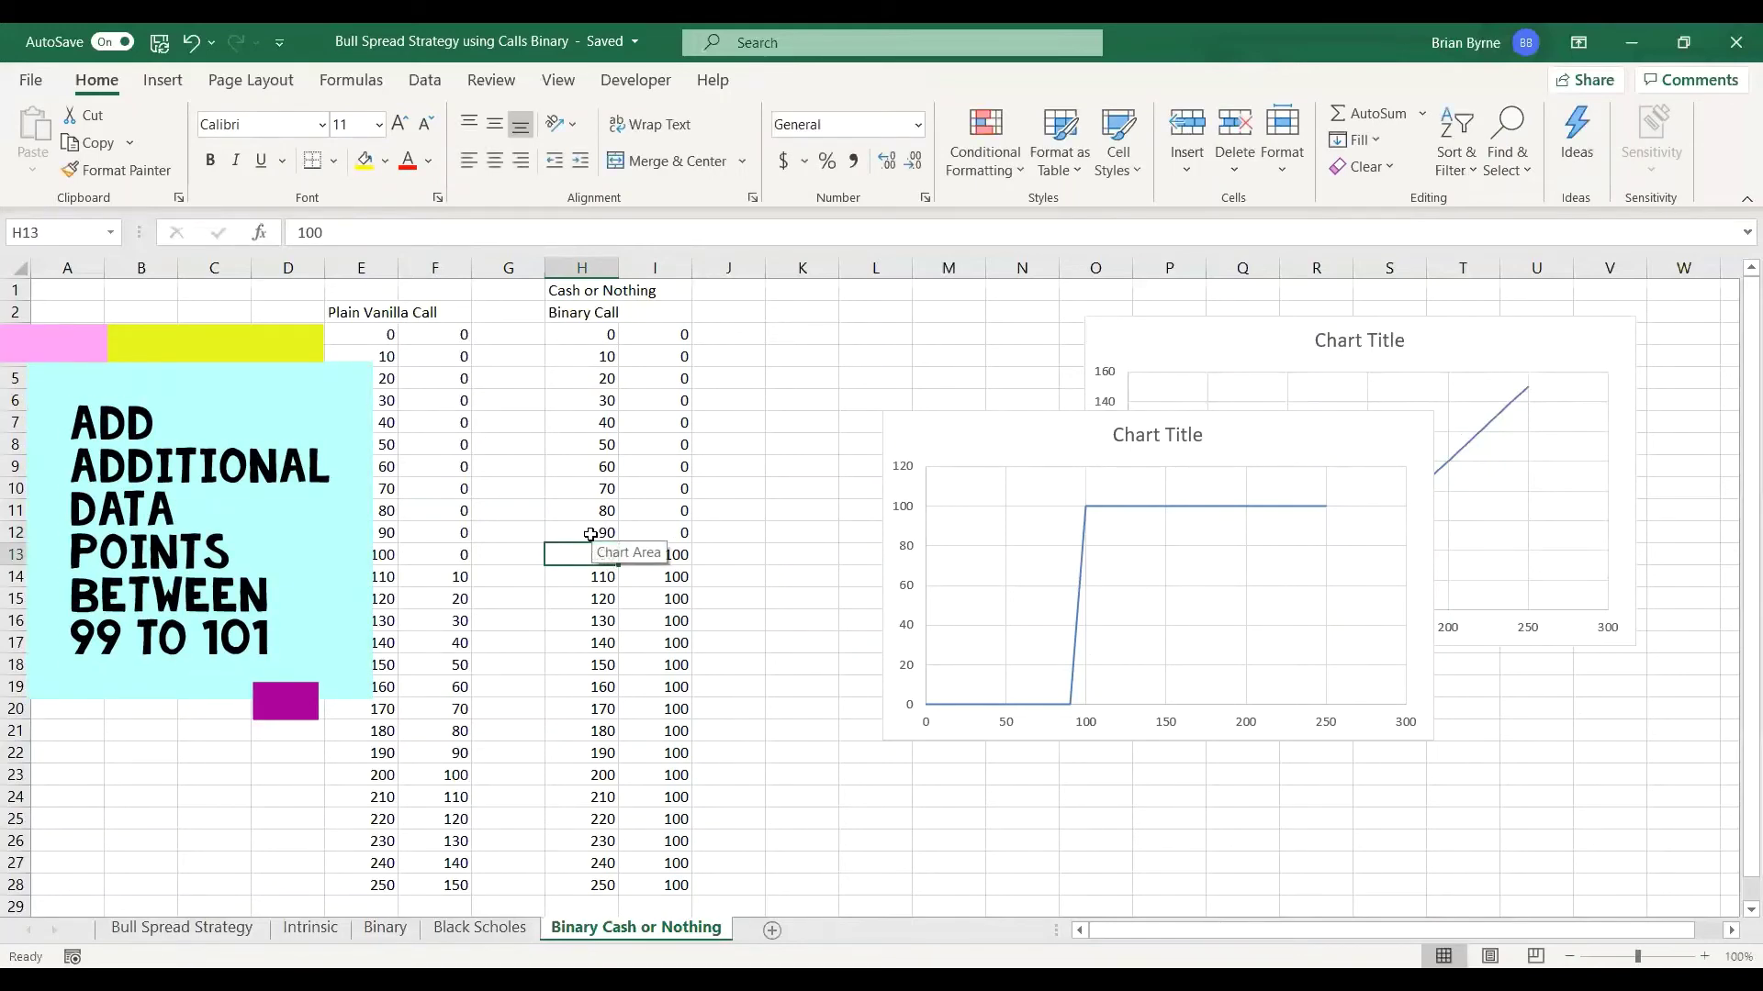
click(727, 530)
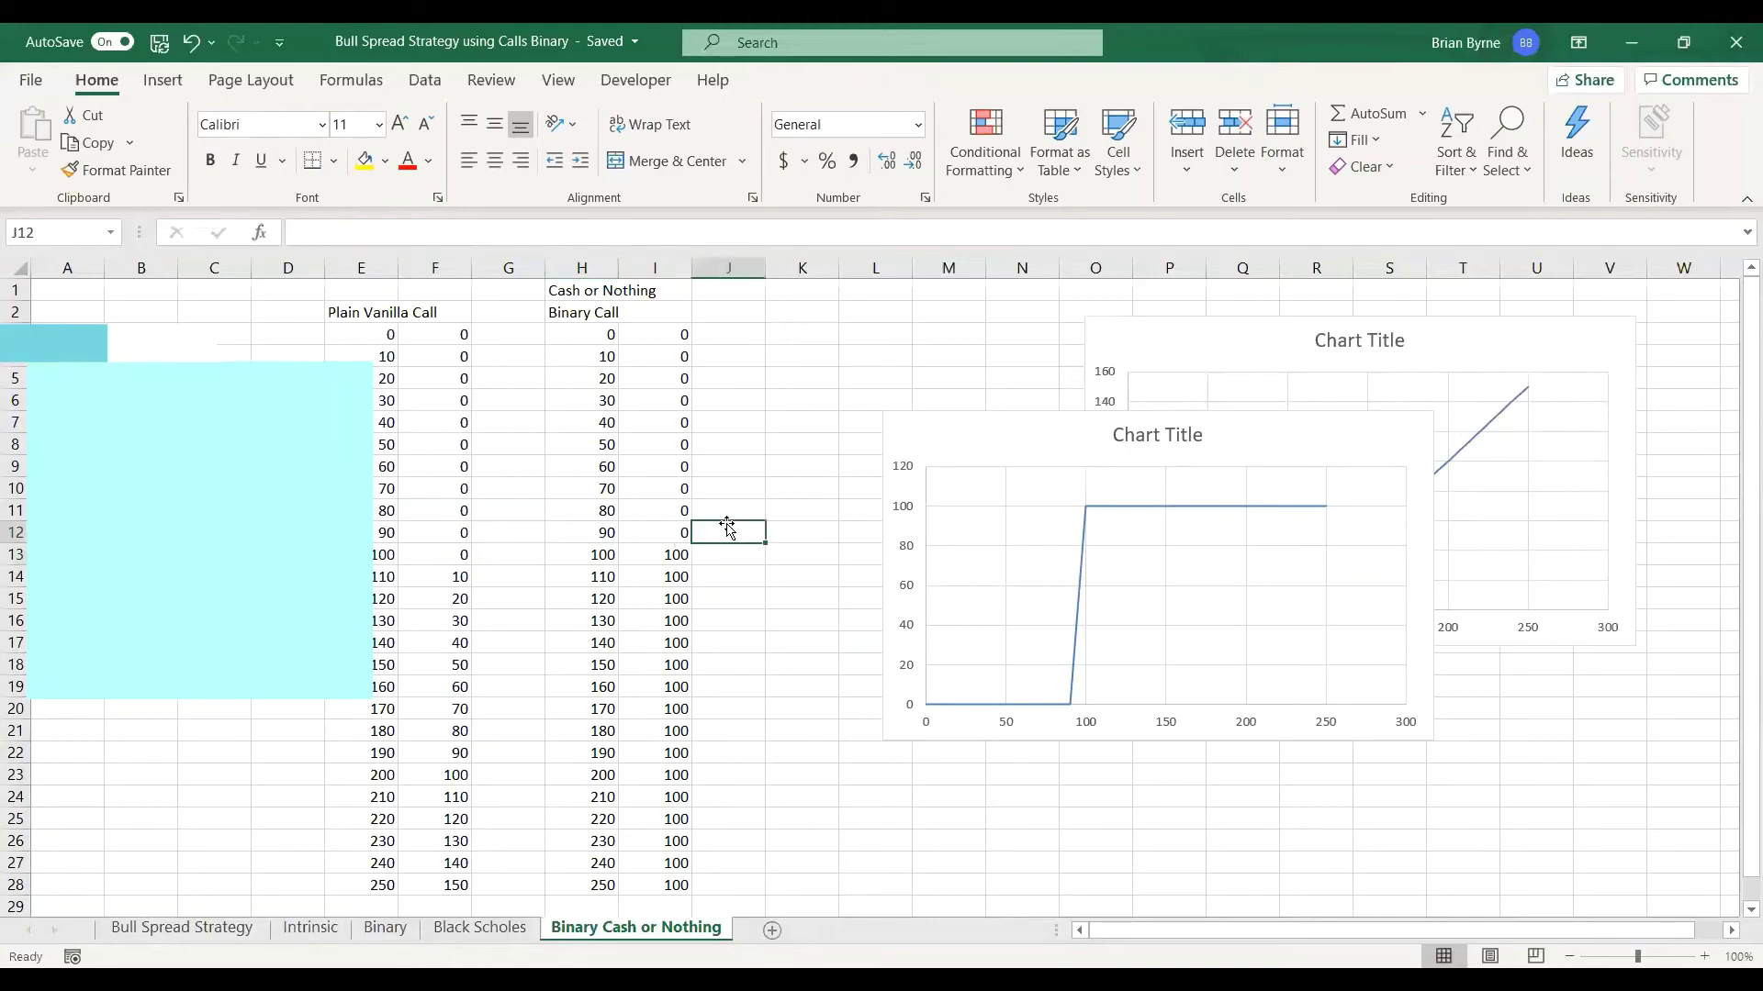
click(605, 555)
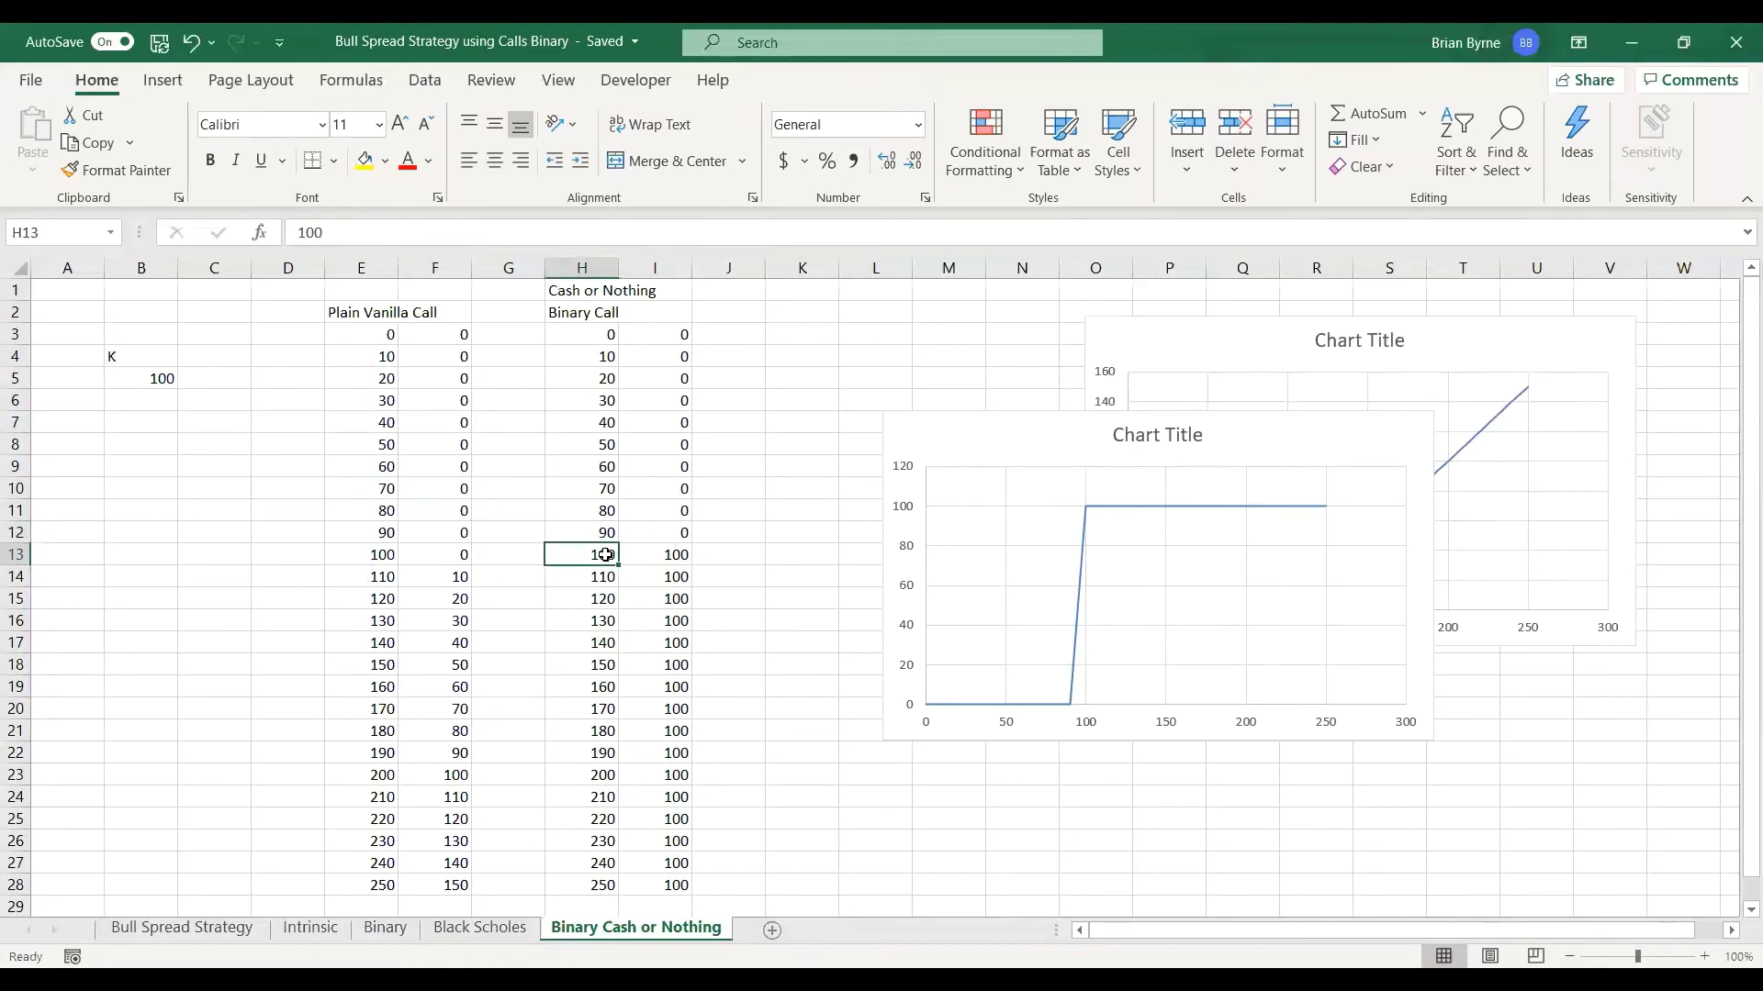
text(99)
key(Return)
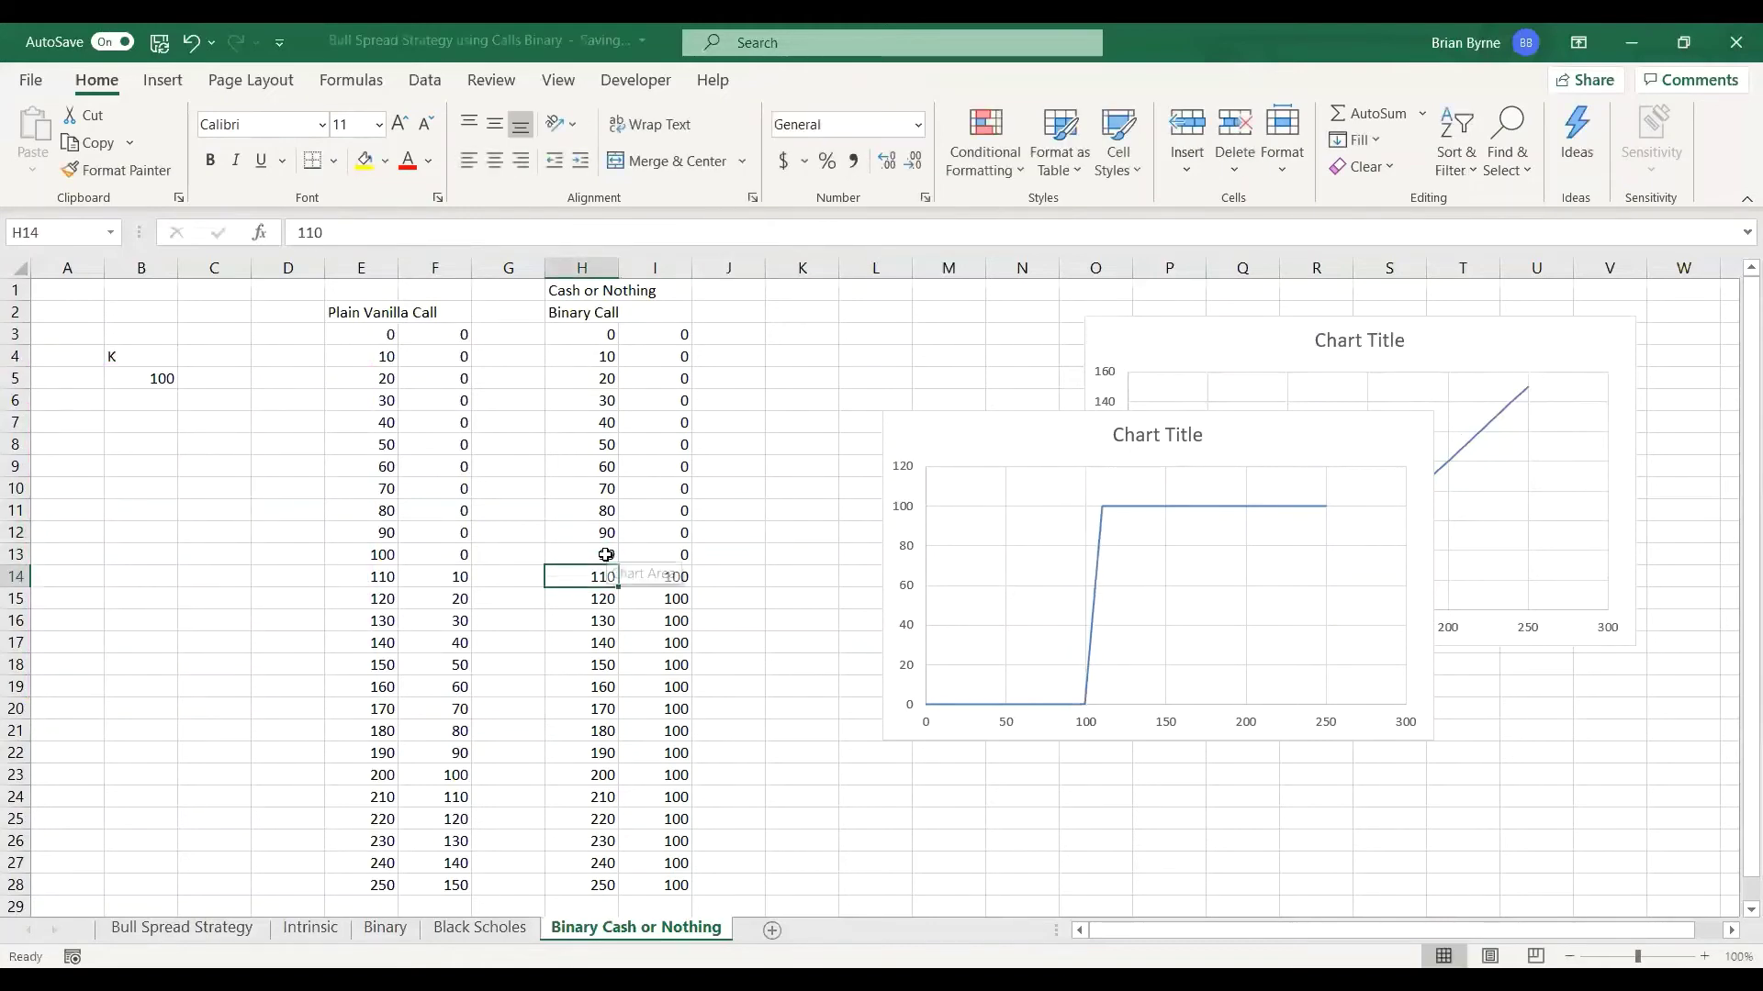
text(99.5)
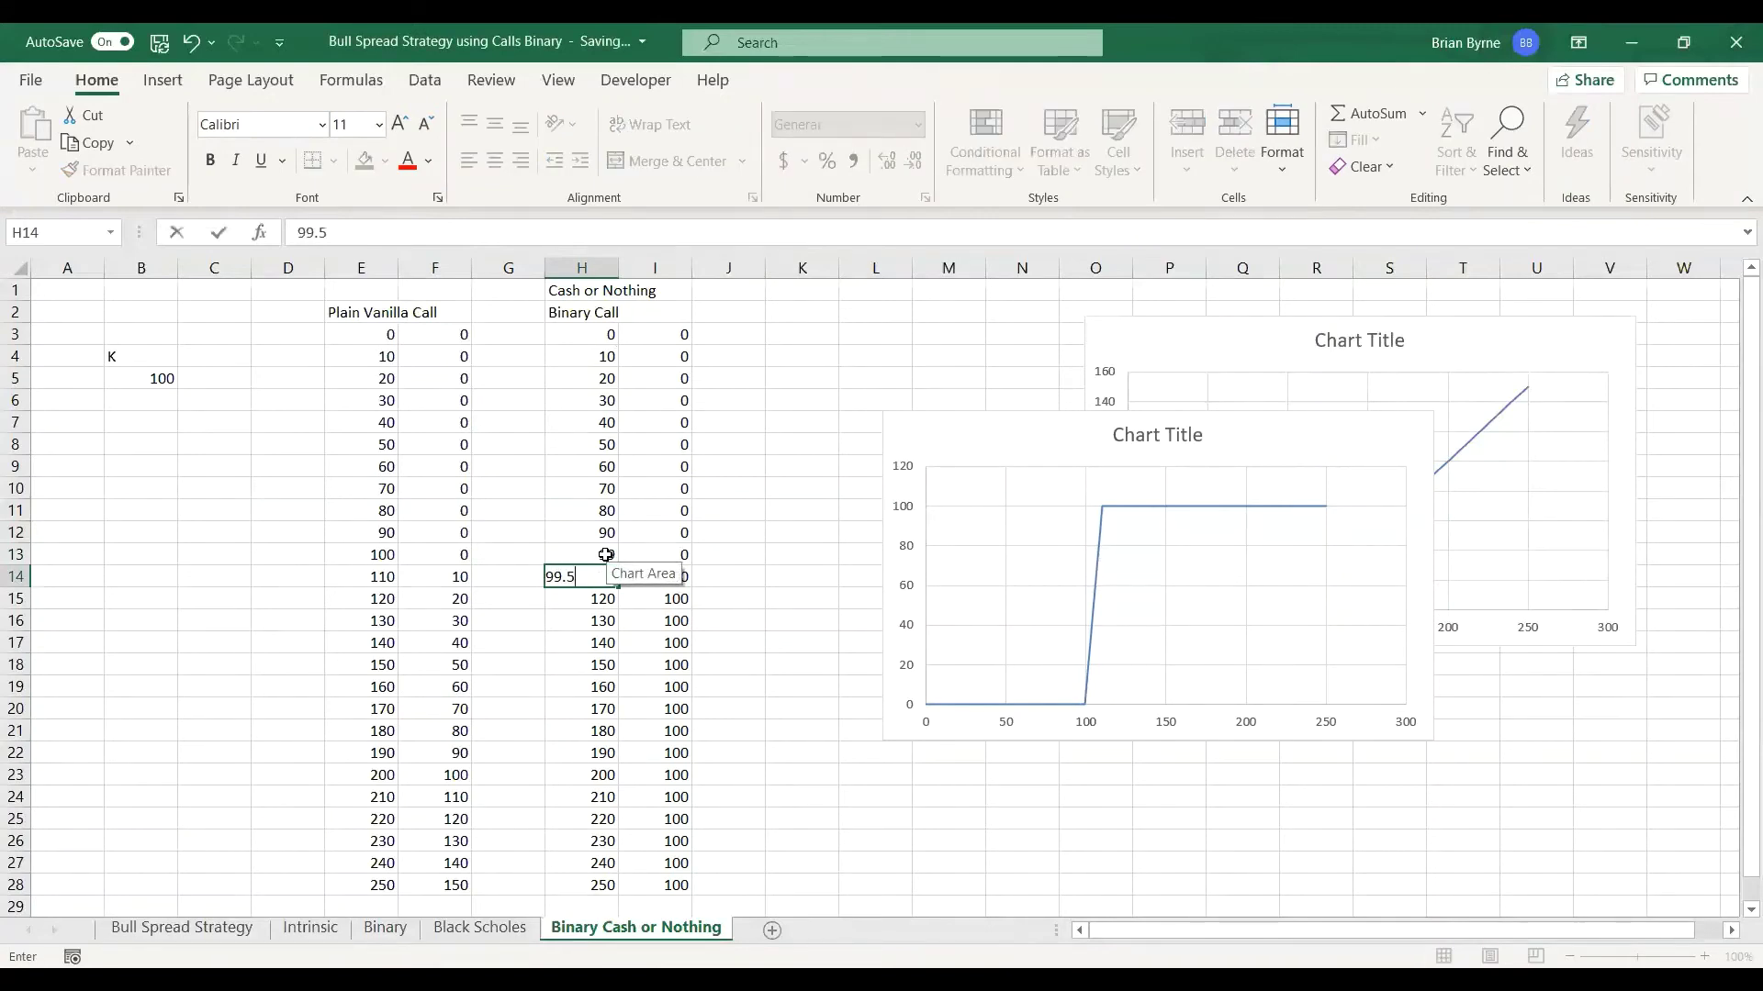
key(Return)
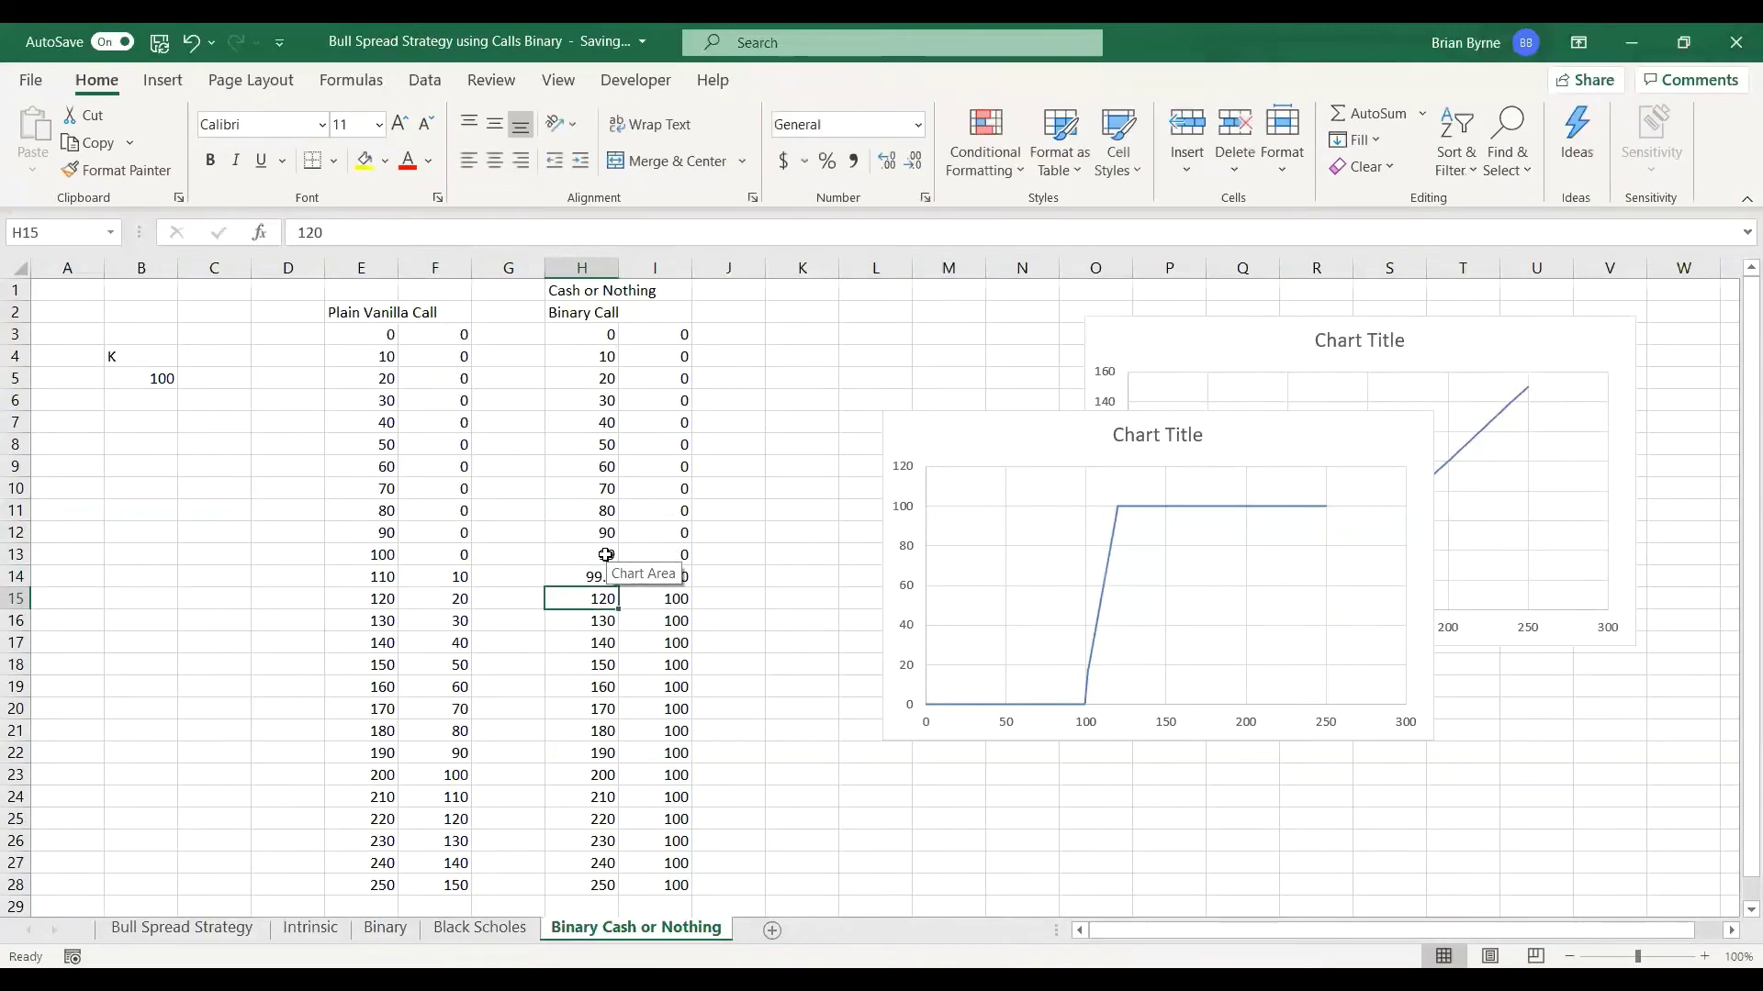
text(100)
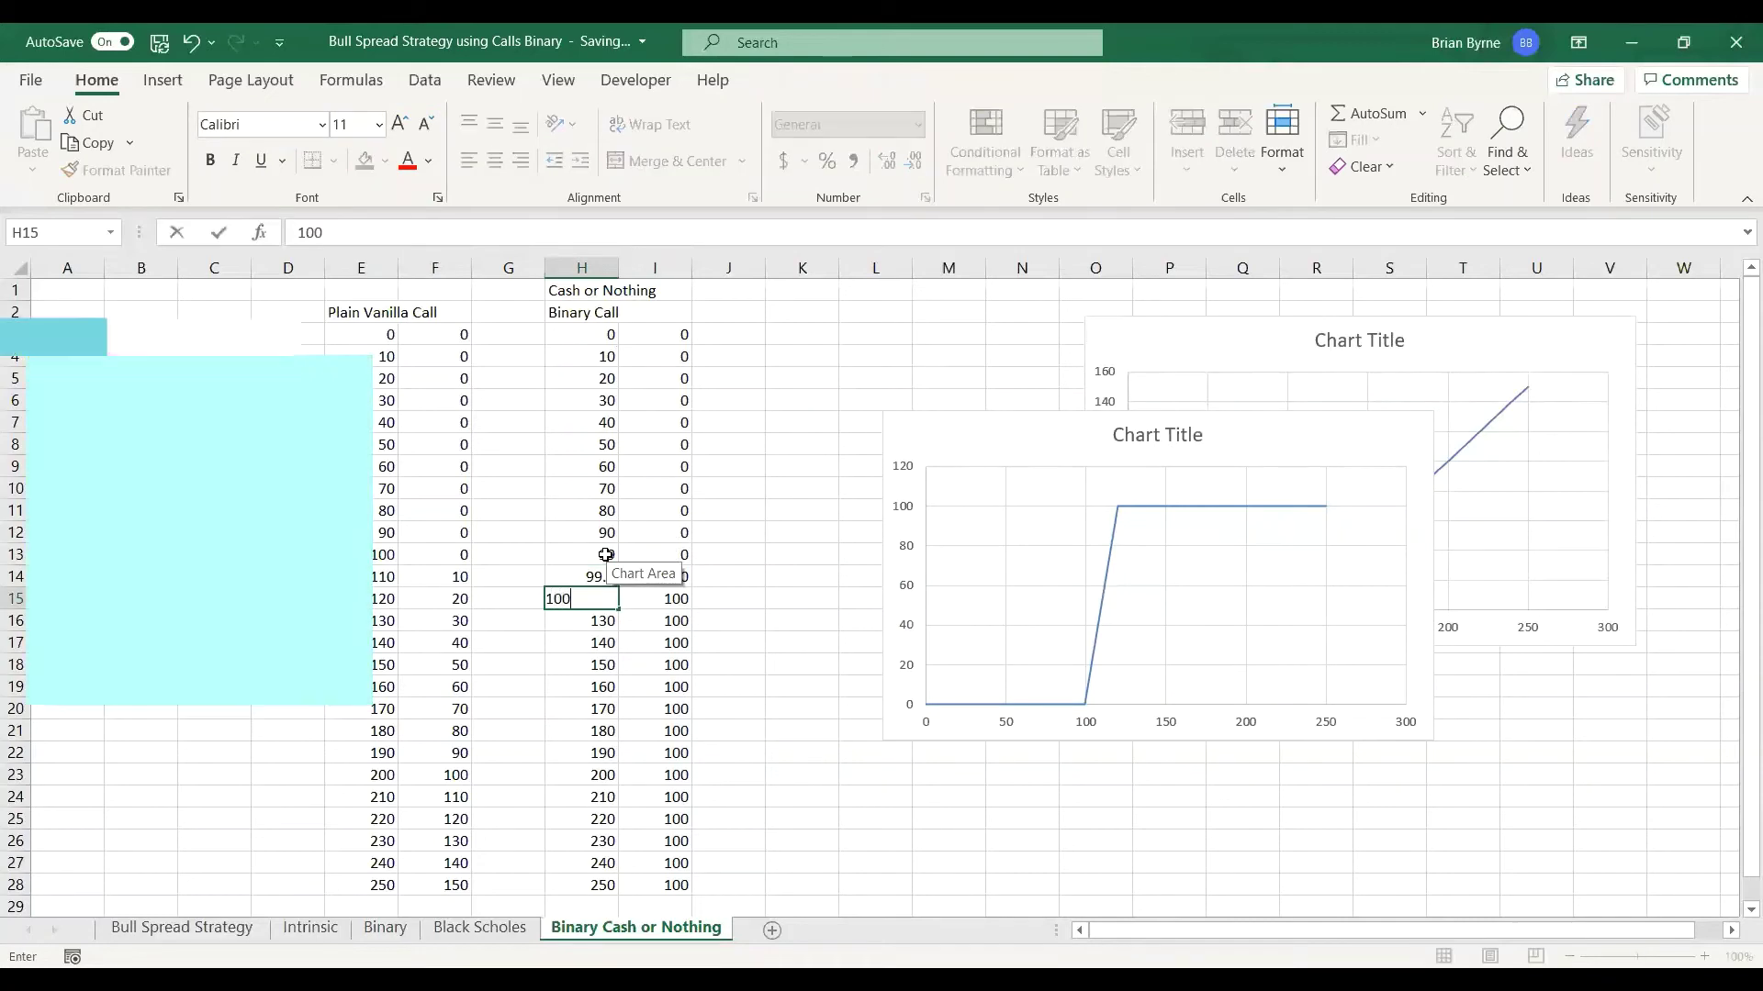
key(Return)
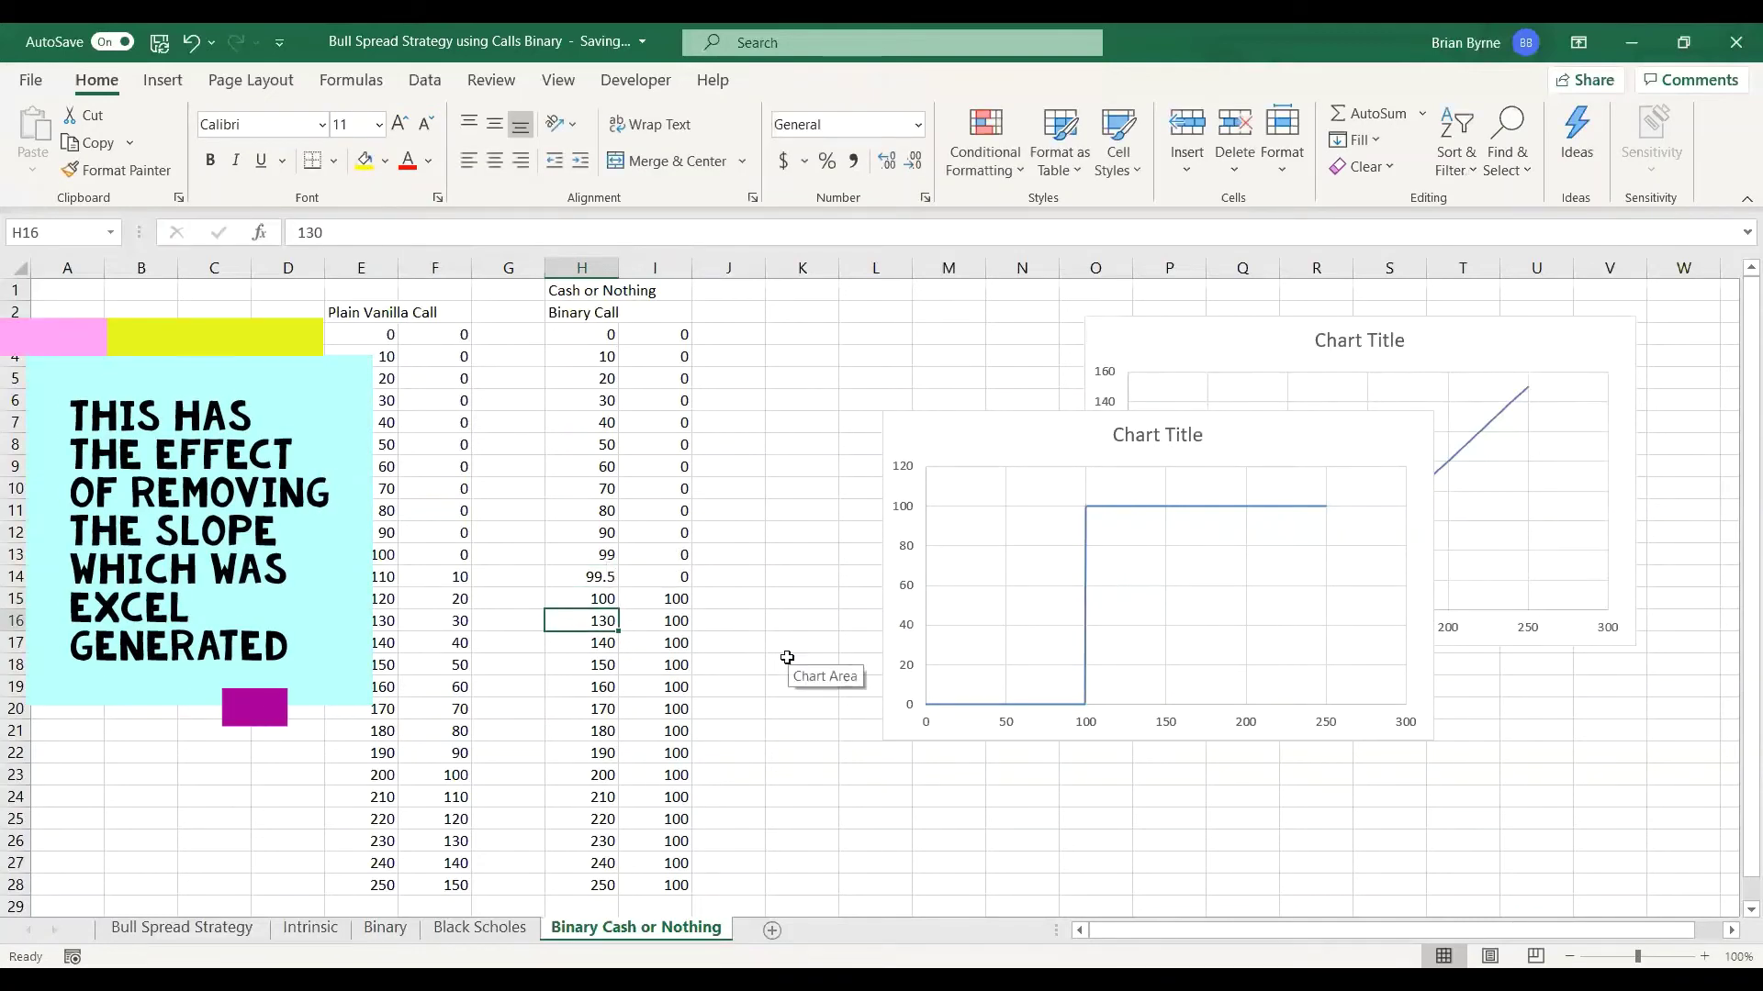
Enter 100.5, 101, 110 and 120 as the next prices in H16:H19.
text(10)
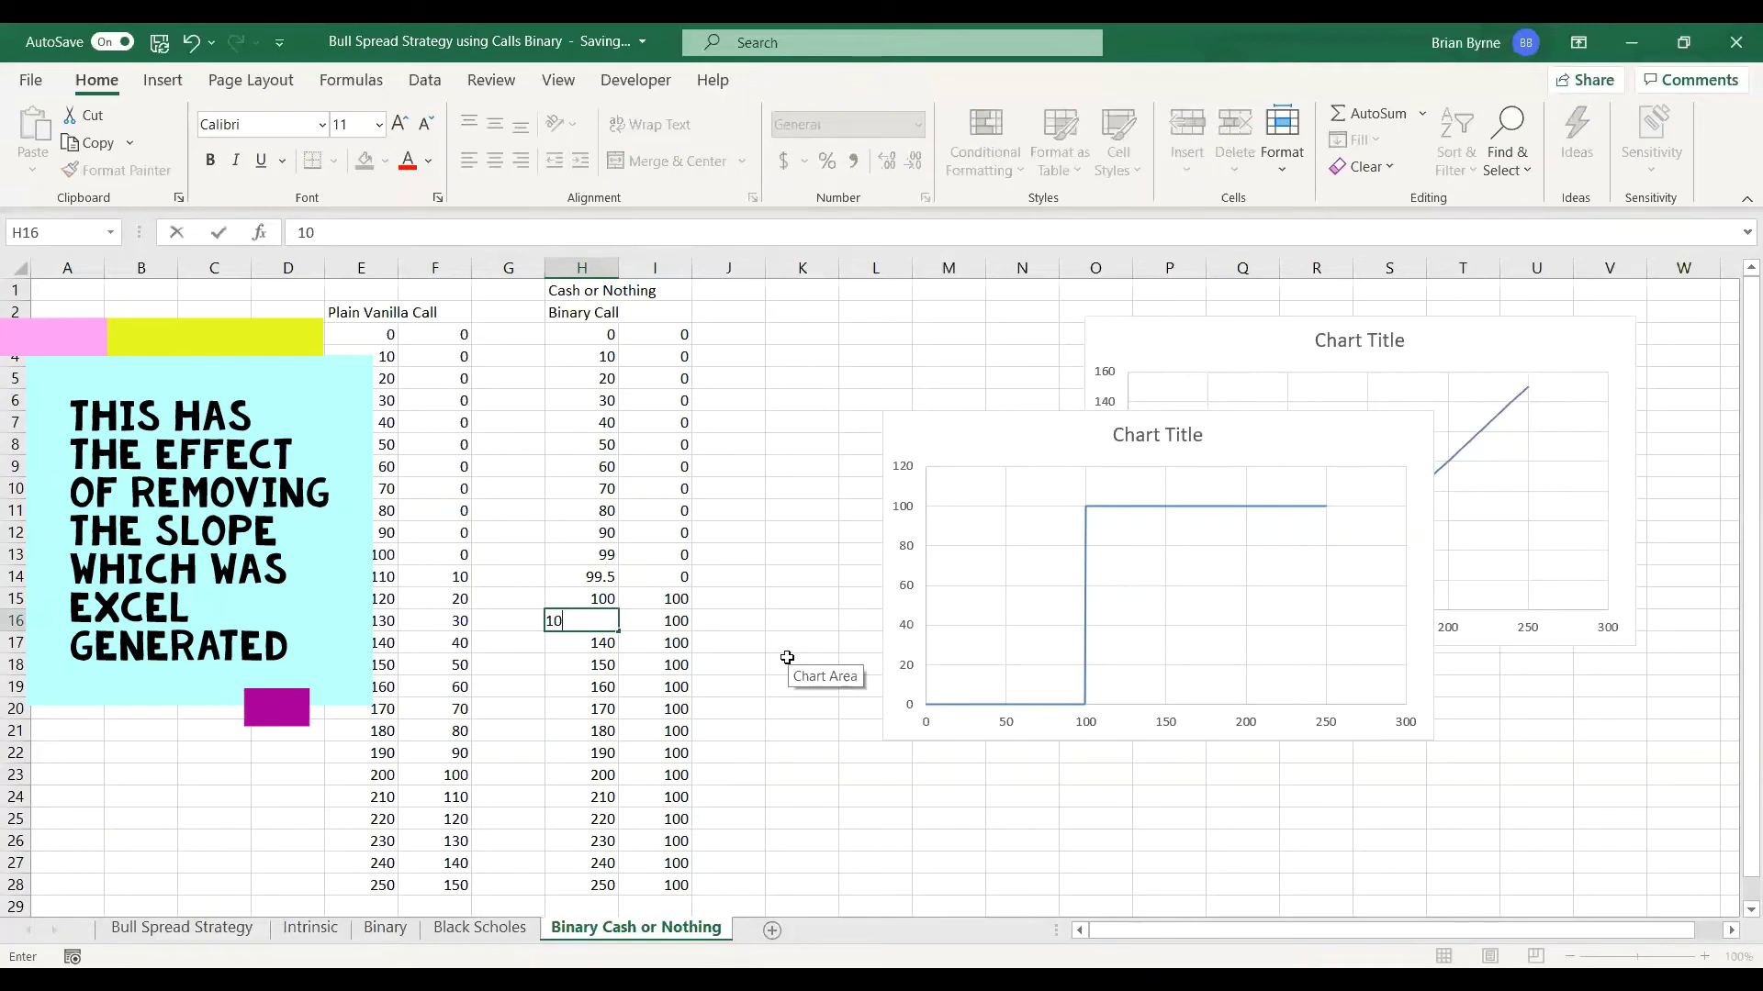
text(0.5)
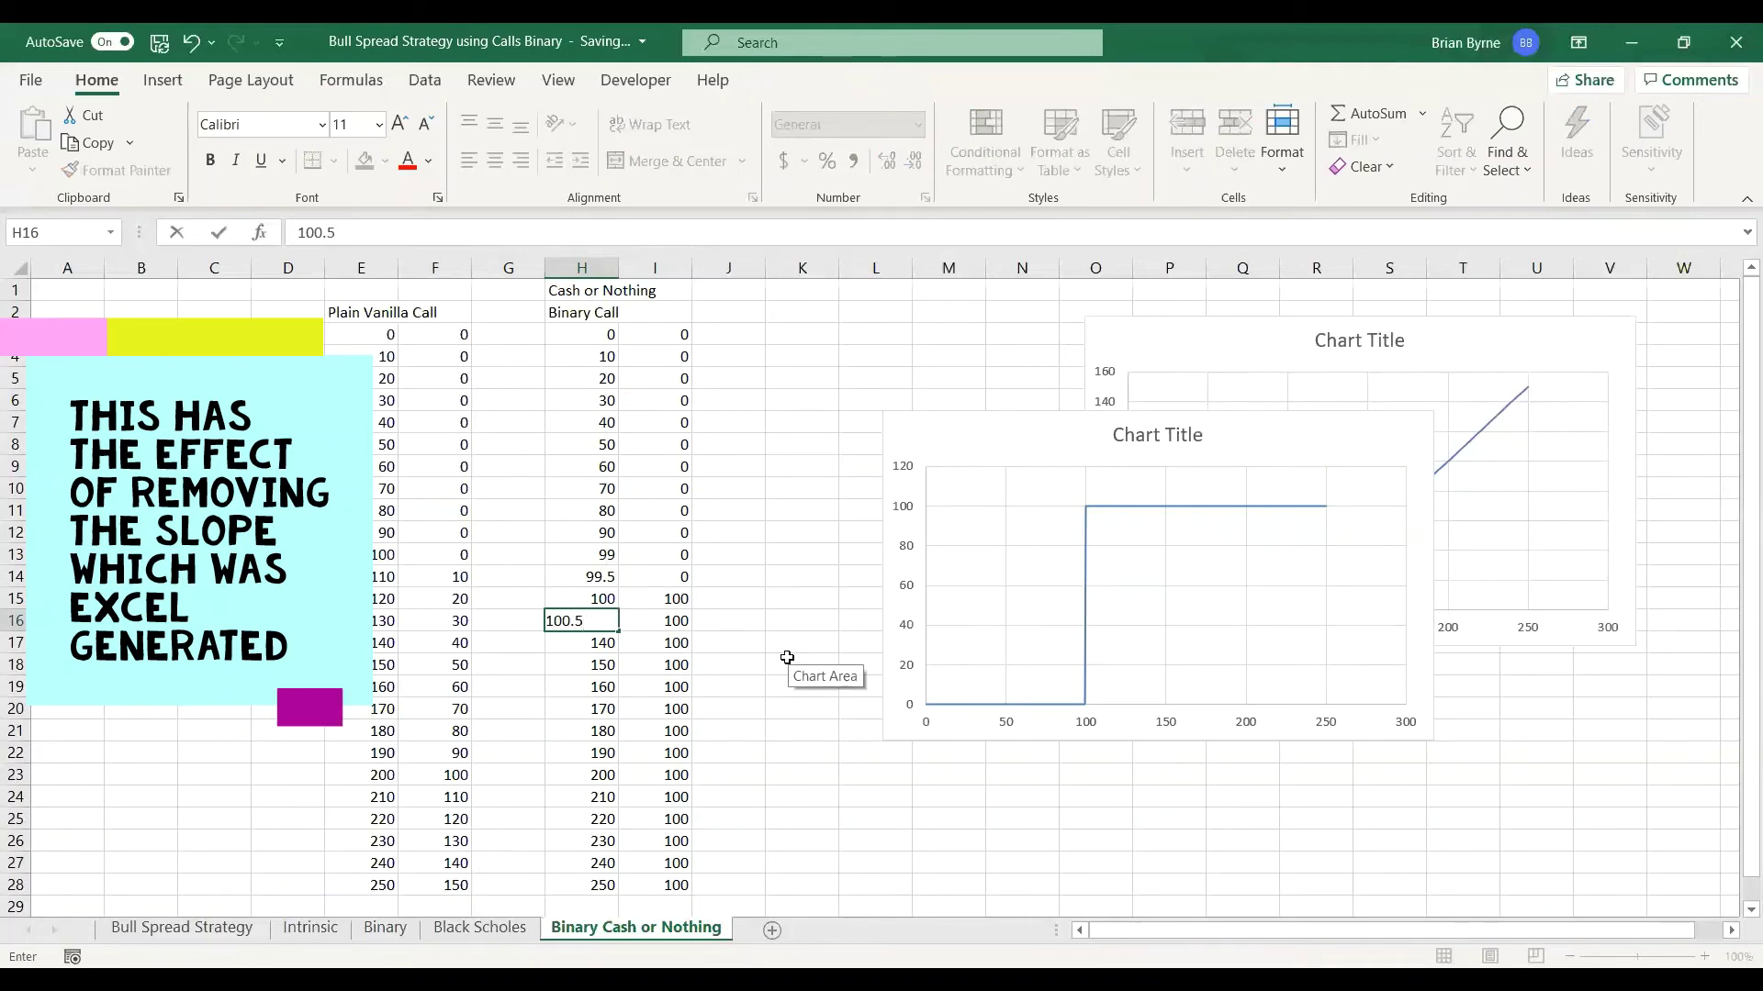
key(Return)
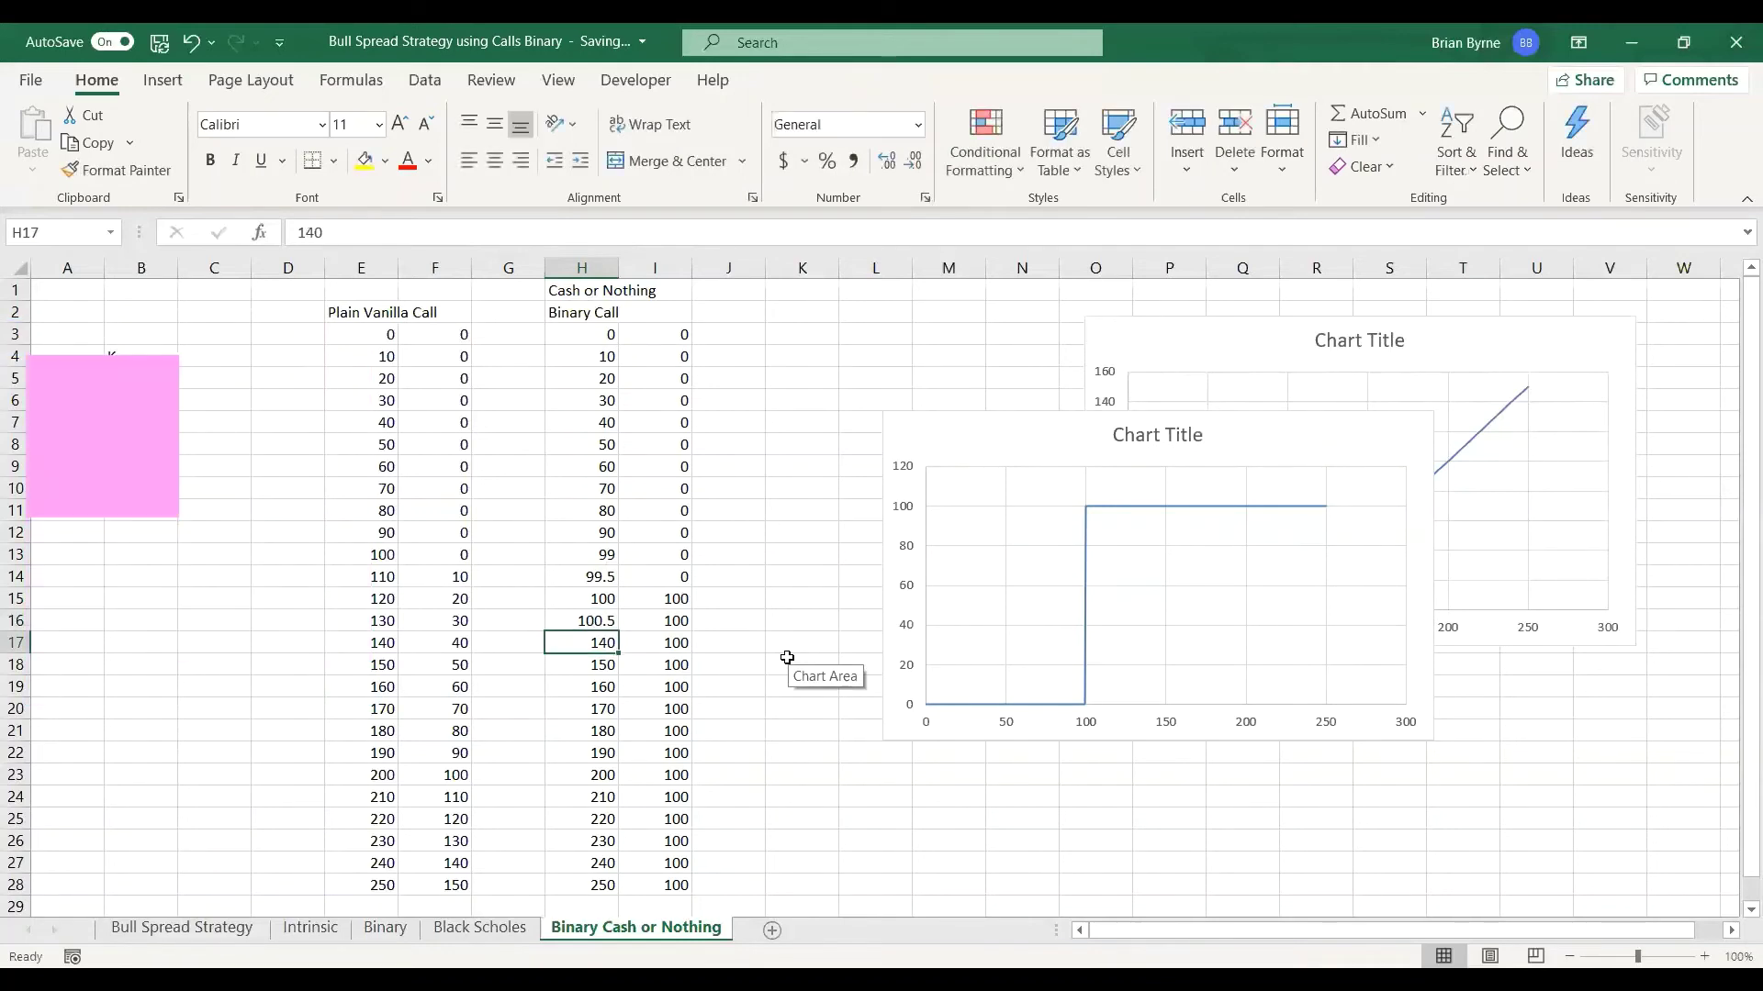
text(10)
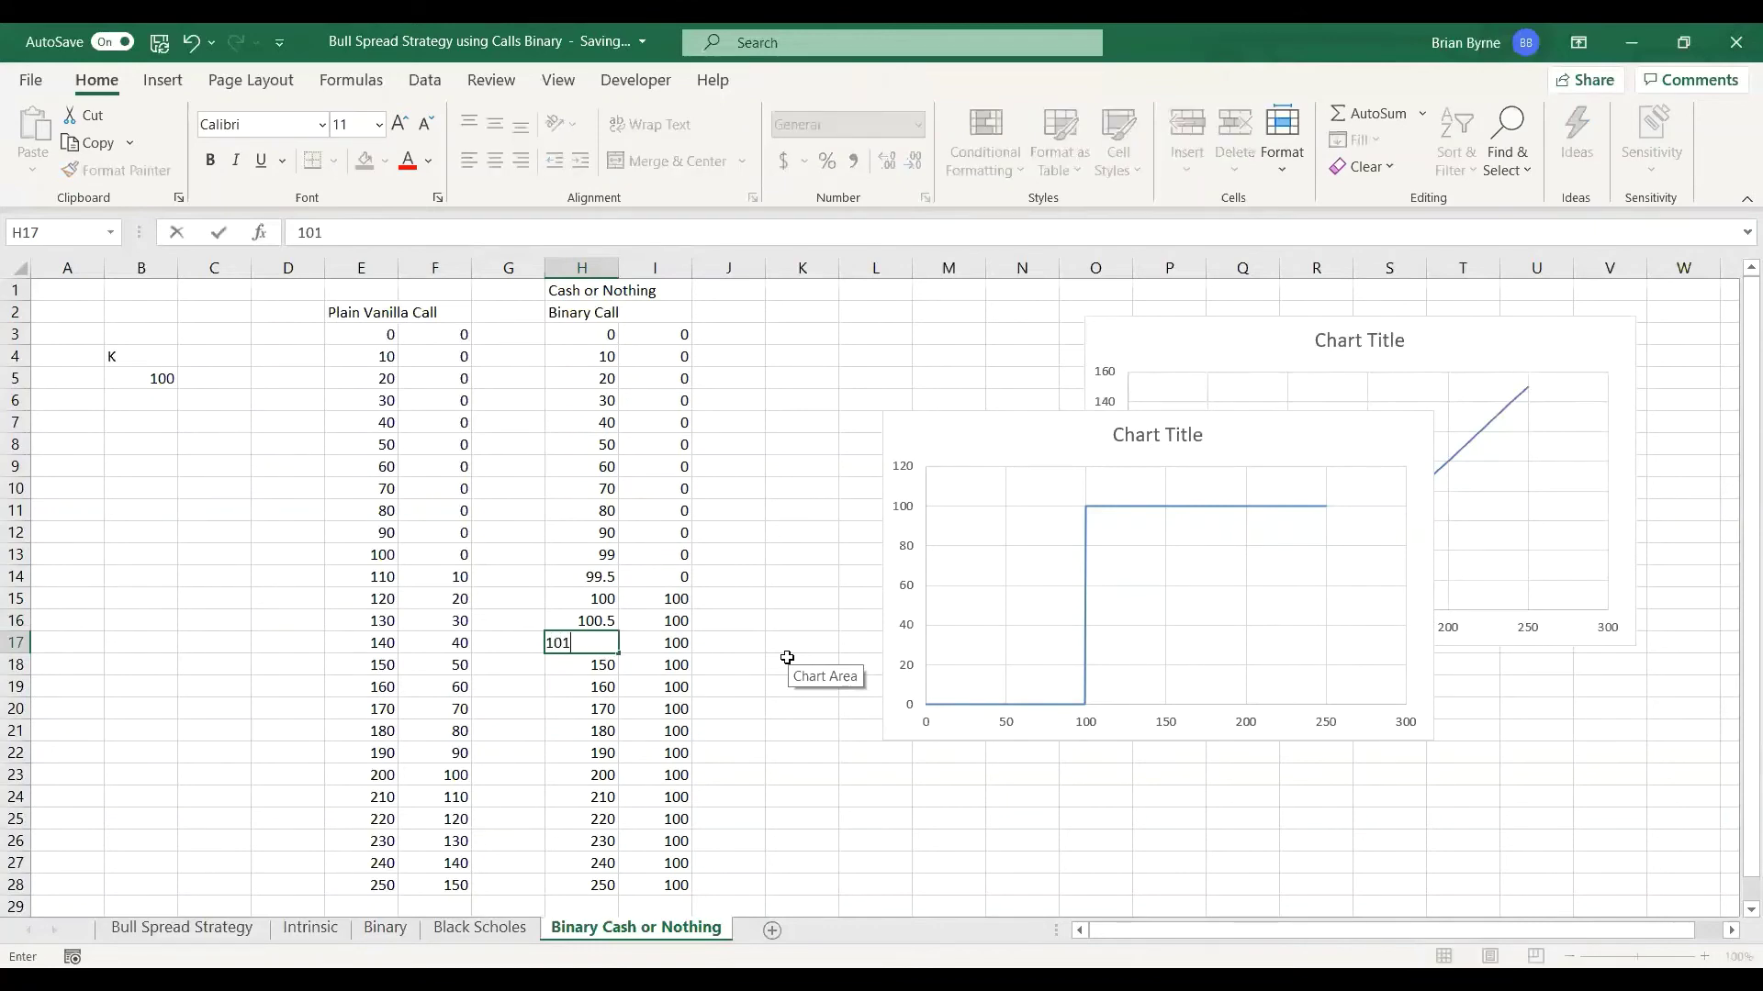
key(Return)
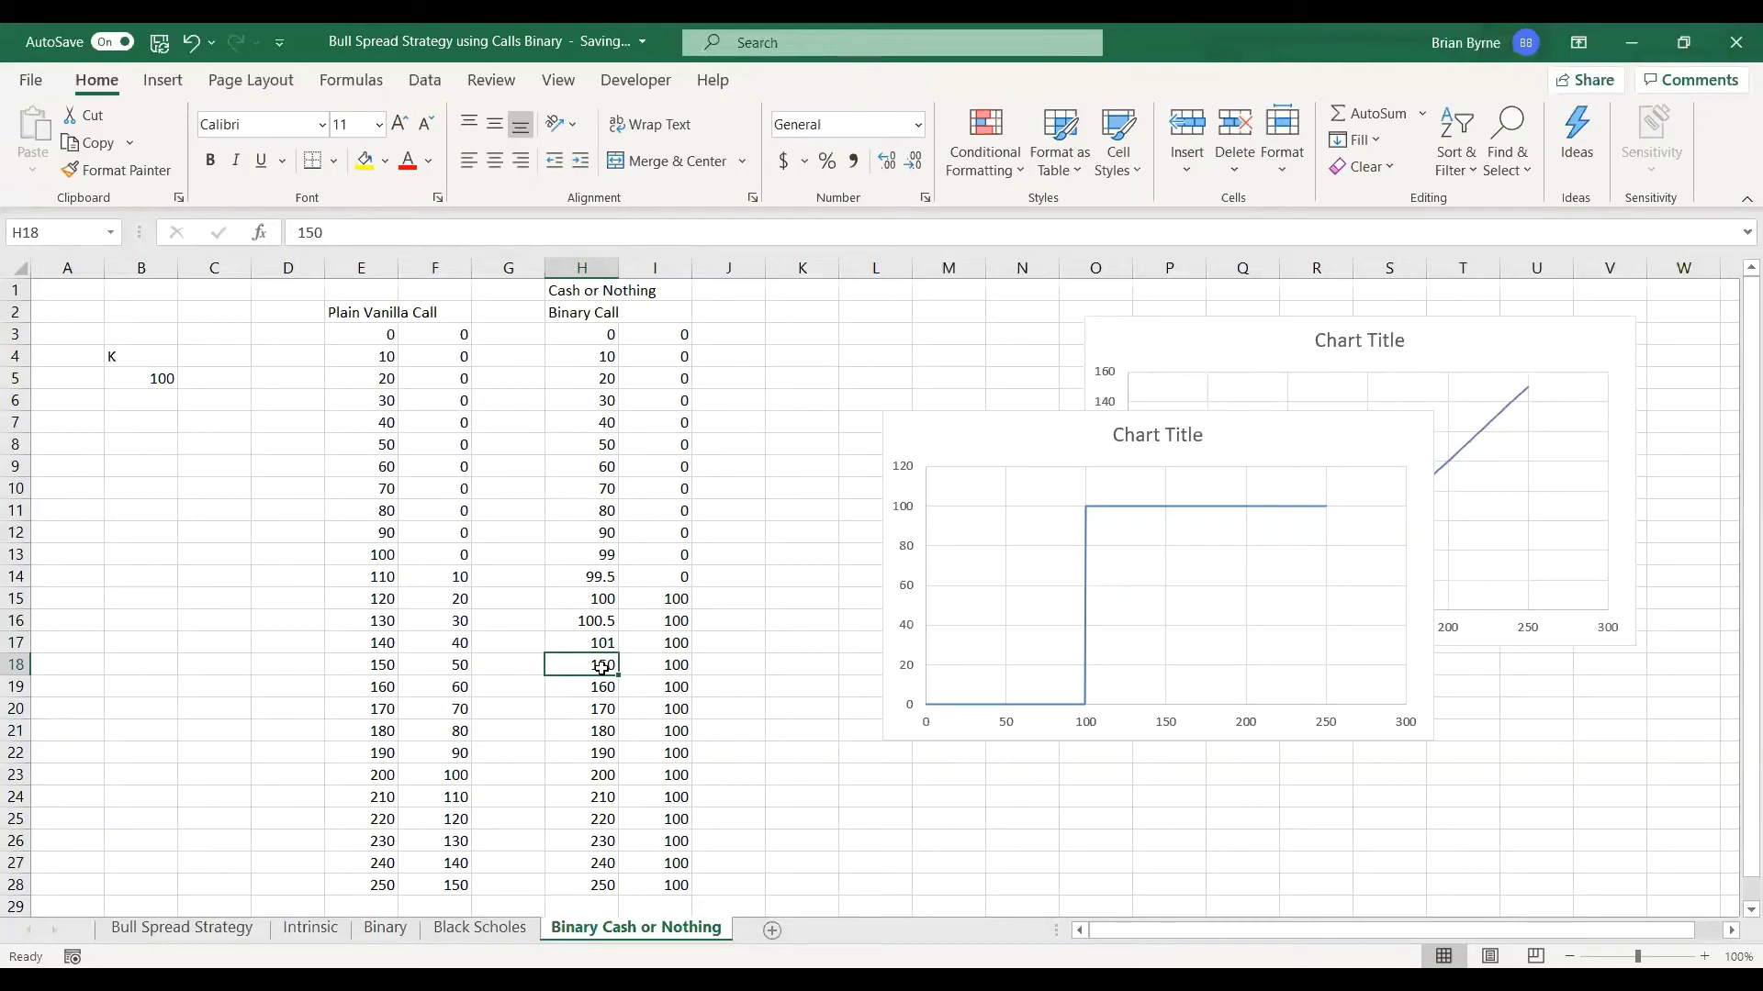
text(1)
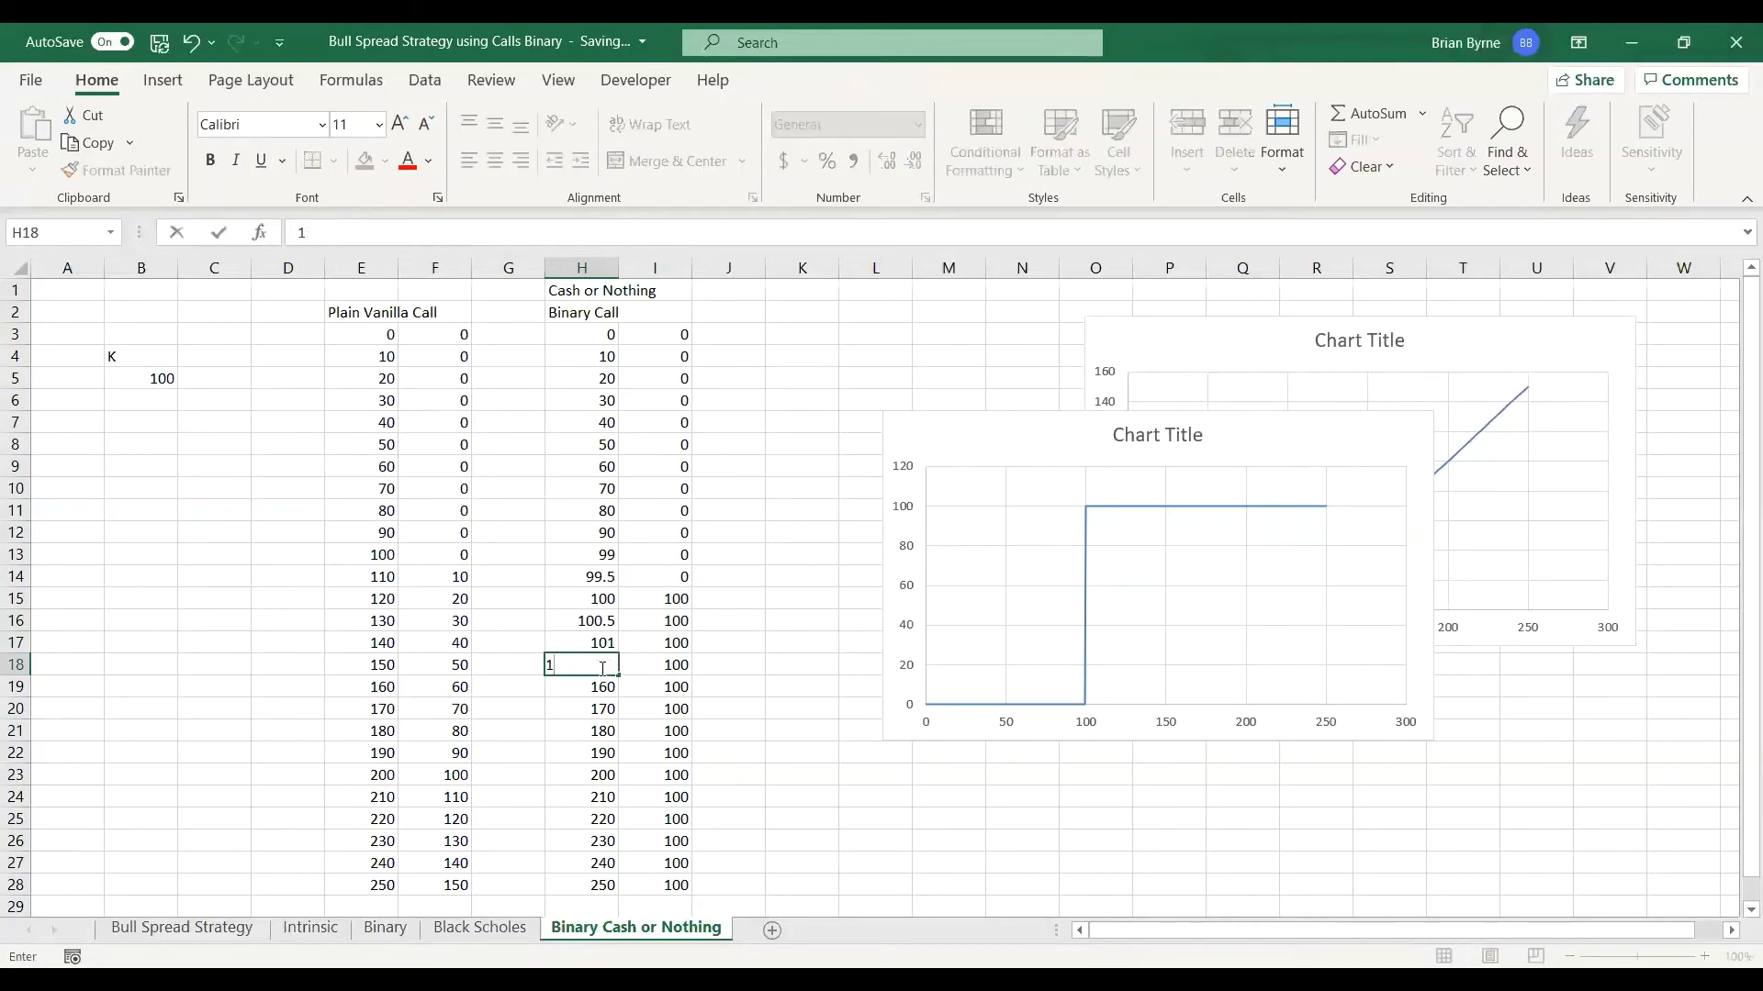
text(10)
key(Return)
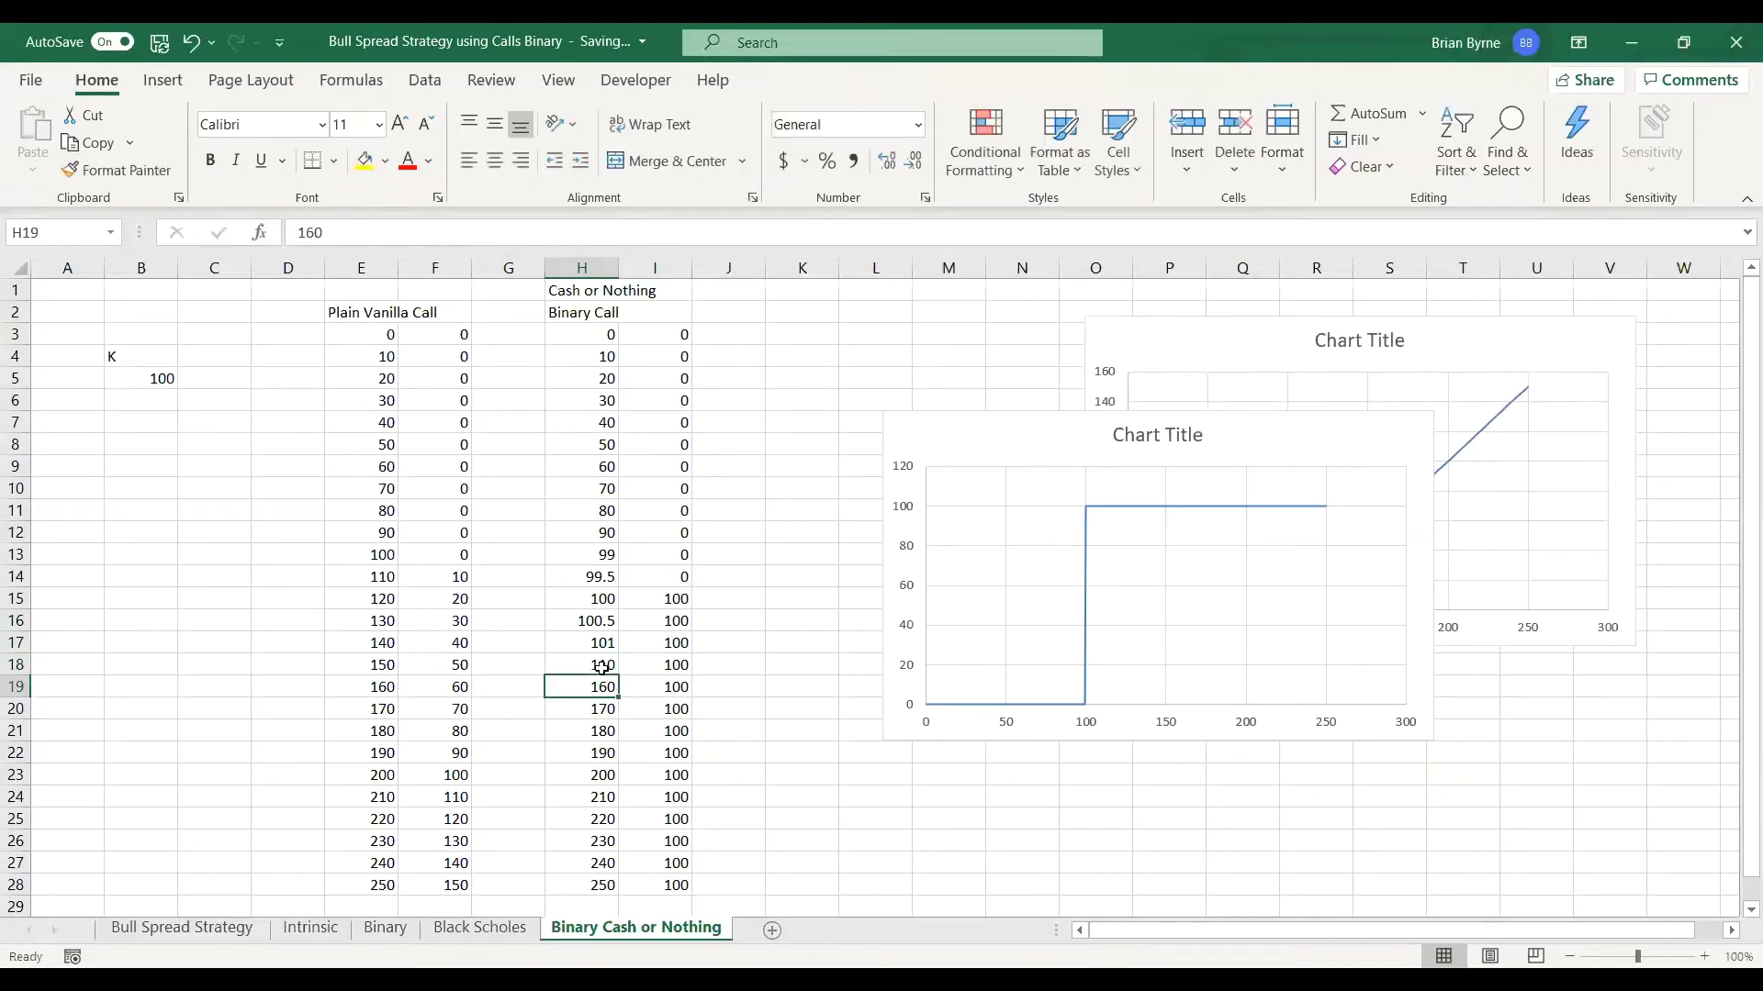
text(120)
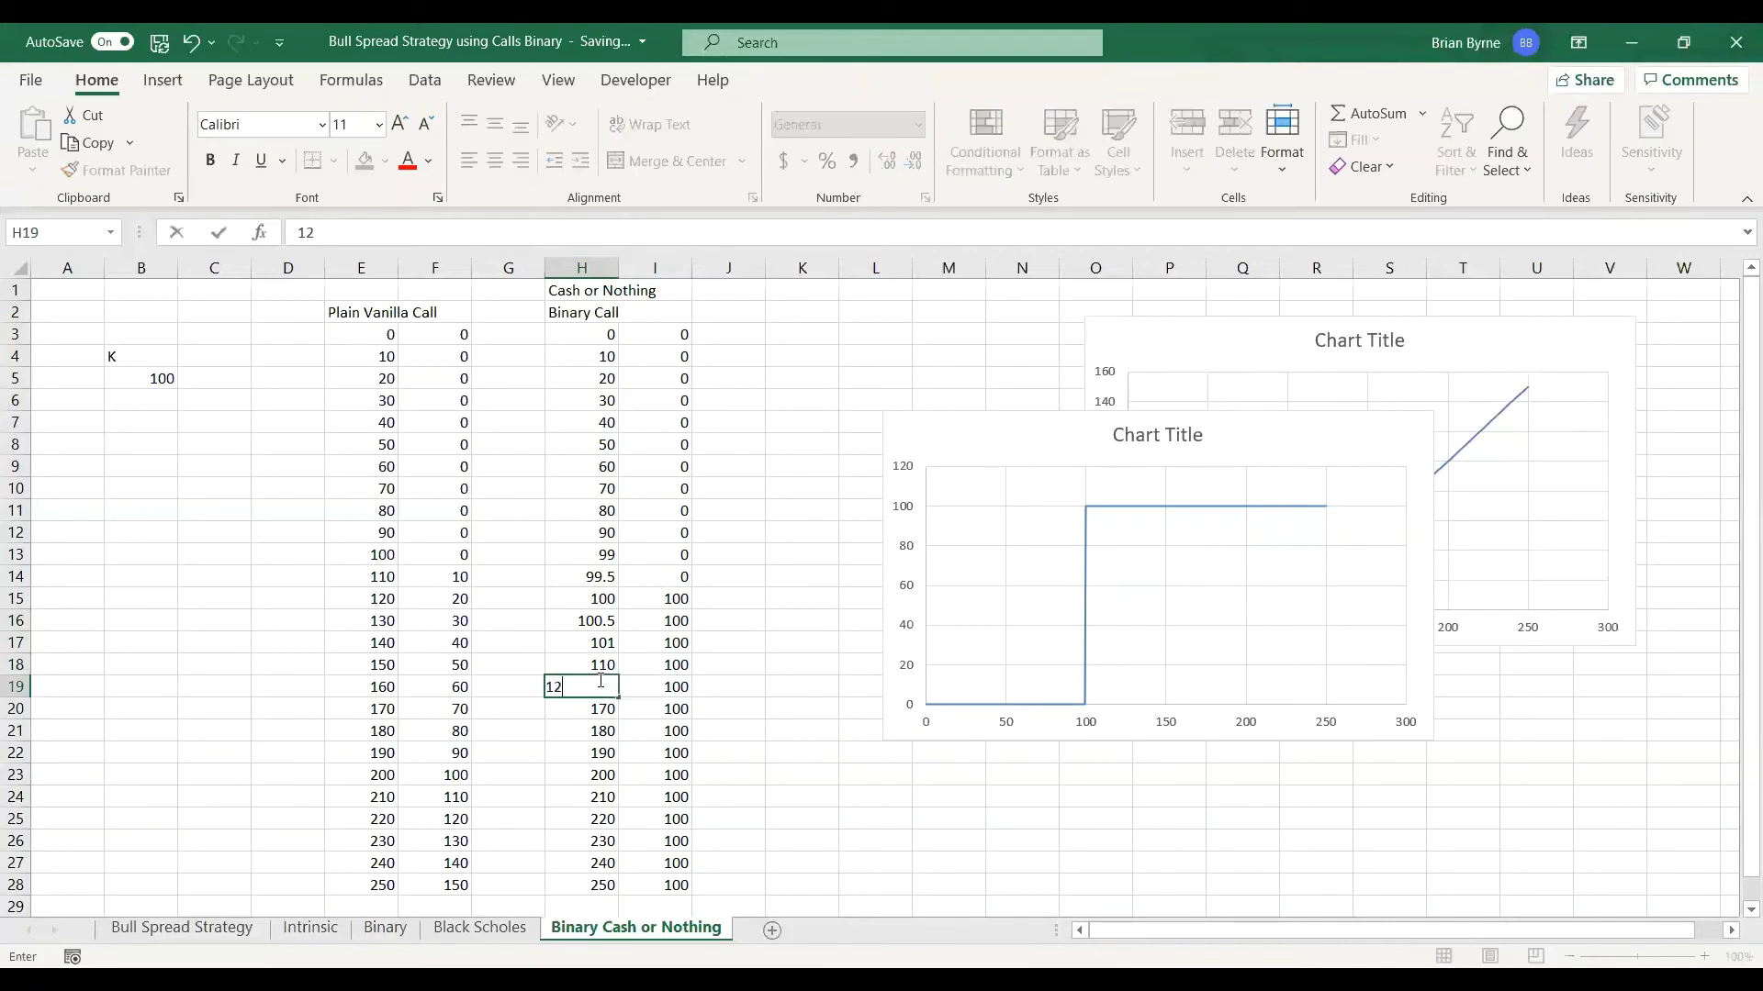
key(Return)
Extend the 110, 120 prices in H18:H19 down to 210 in H28.
drag(588, 672, 620, 697)
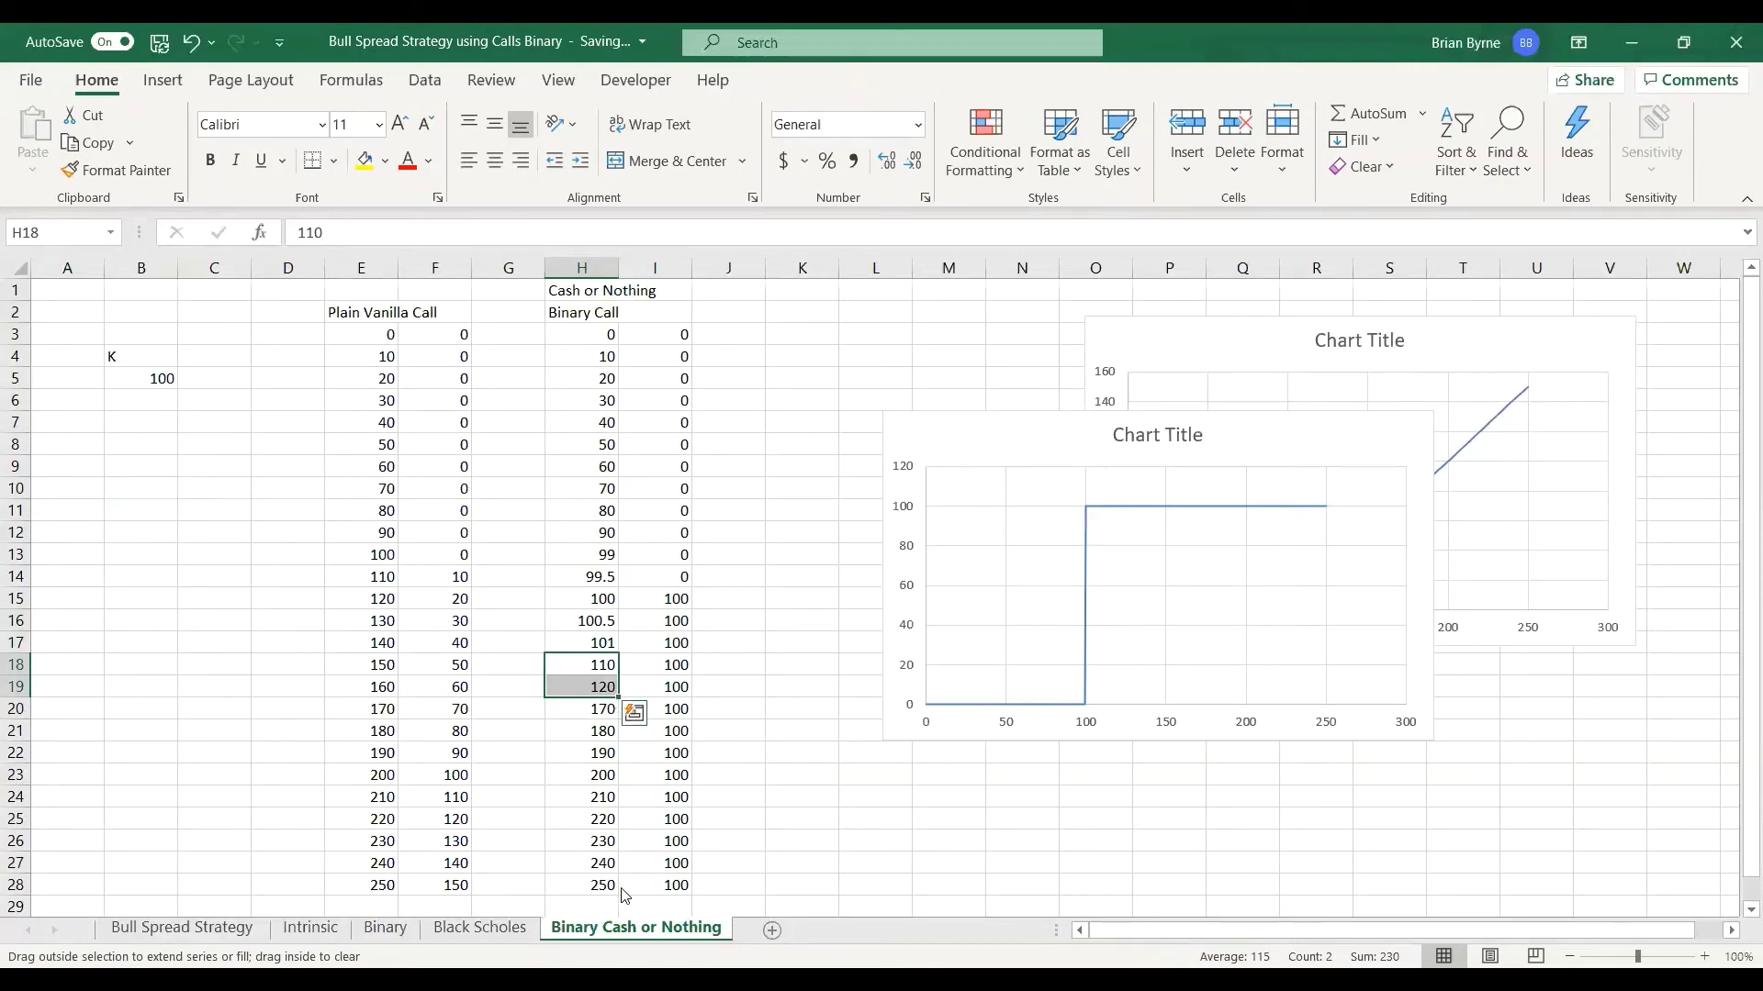
drag(624, 895, 620, 889)
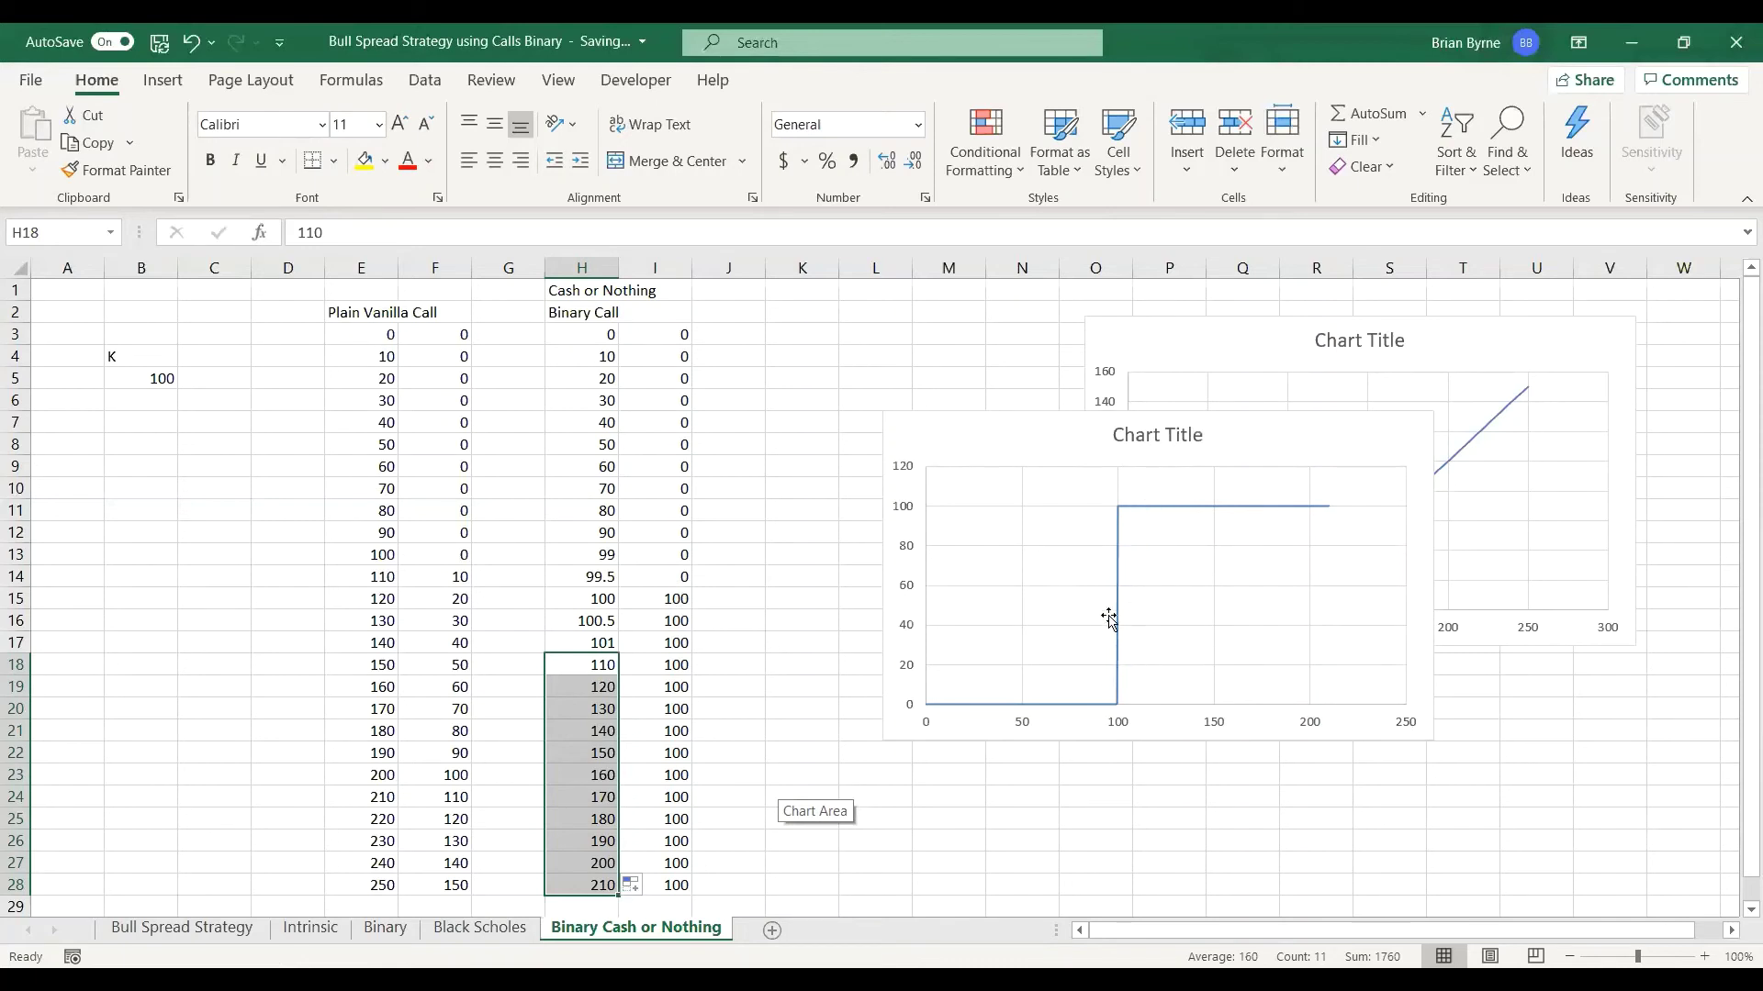
mouse_move(1119, 526)
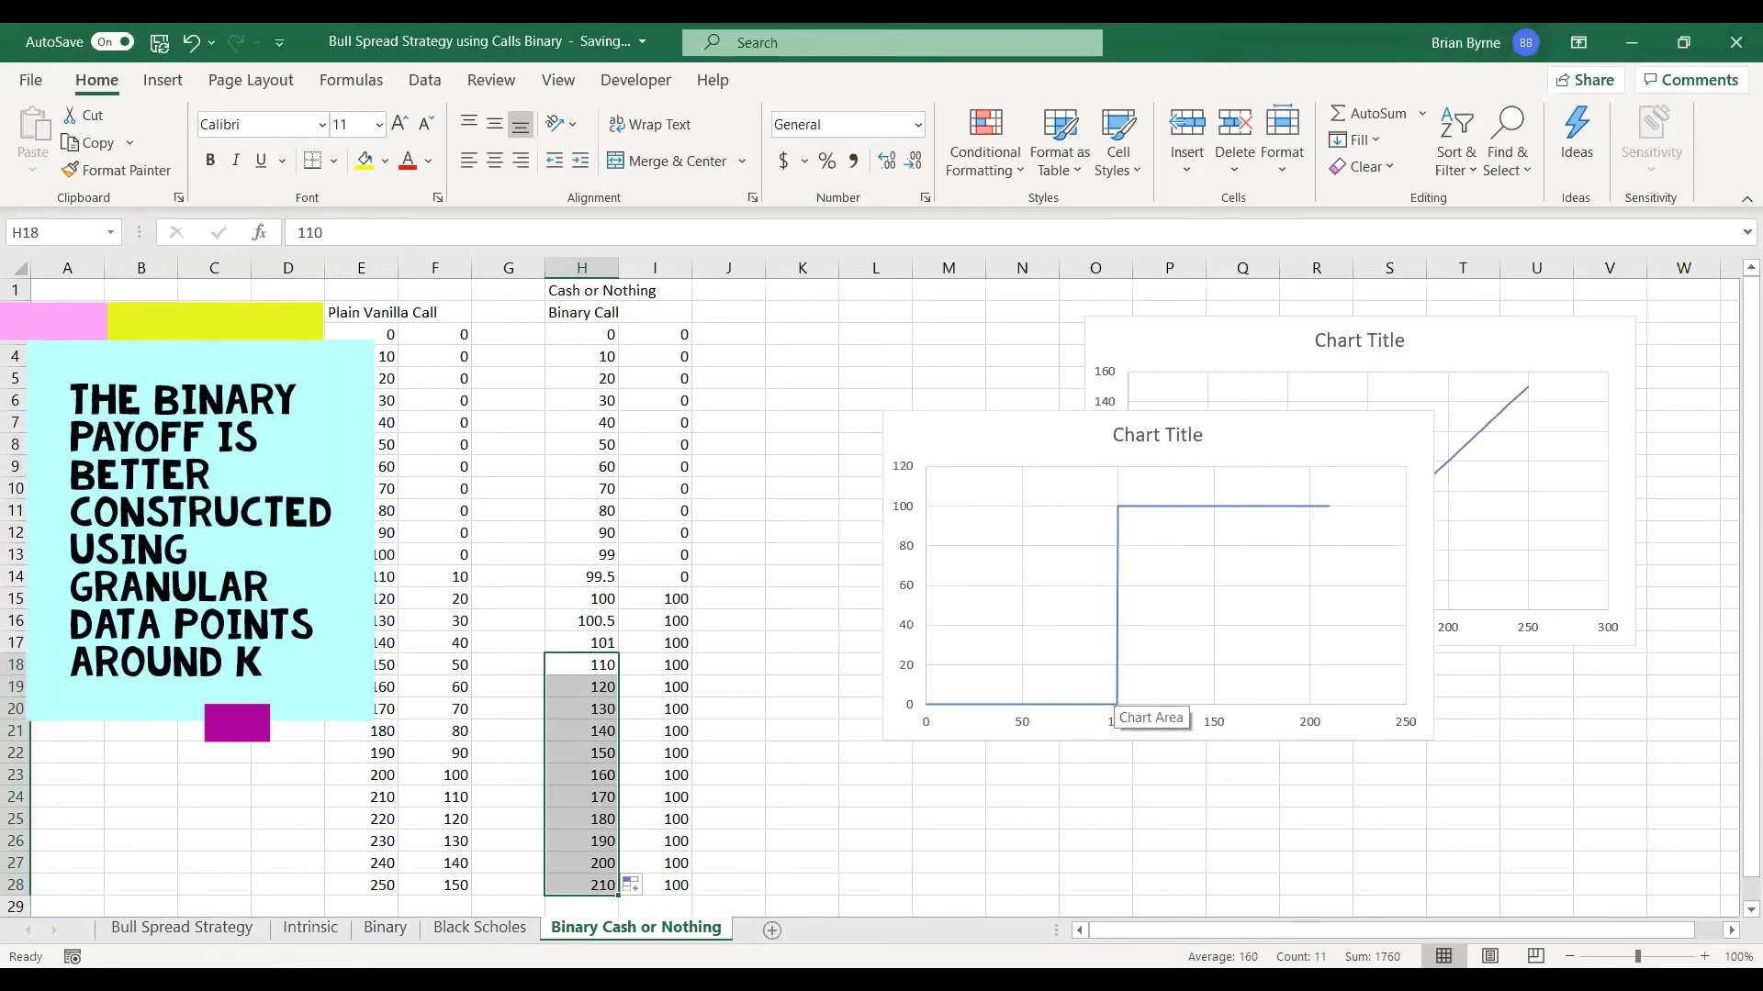
Place the vanilla call chart beside the data table with the binary call chart directly beneath it.
drag(590, 336, 583, 741)
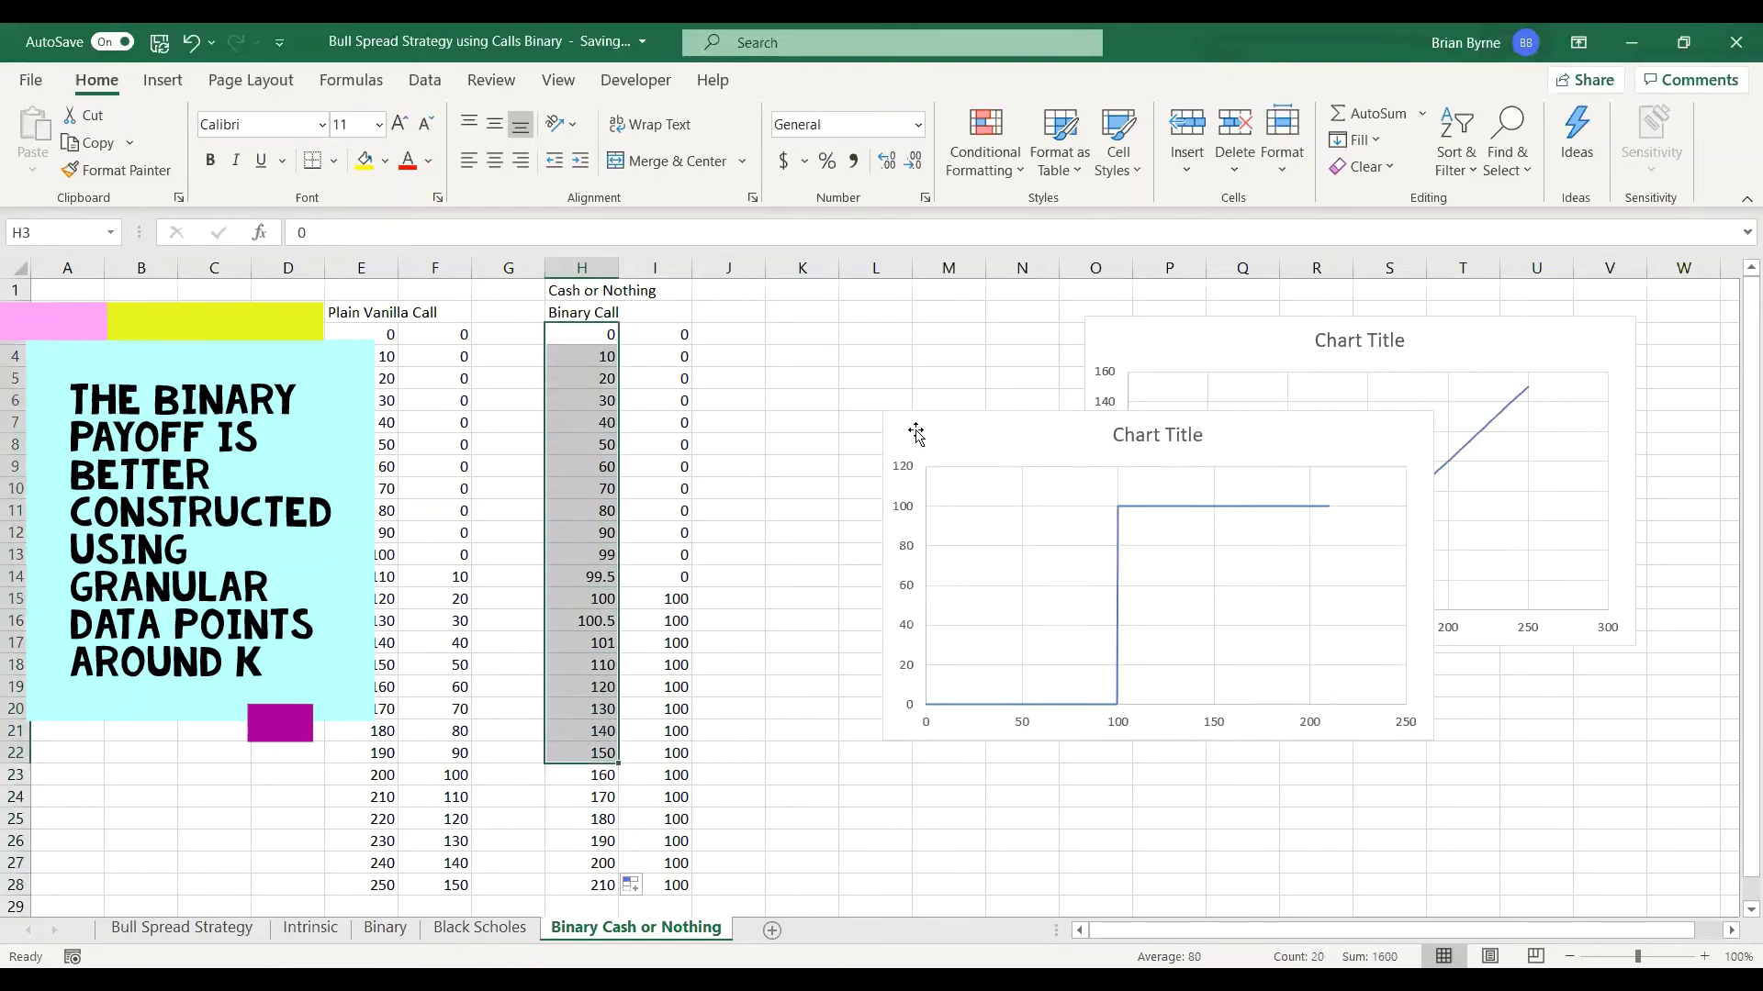
drag(987, 541, 1195, 804)
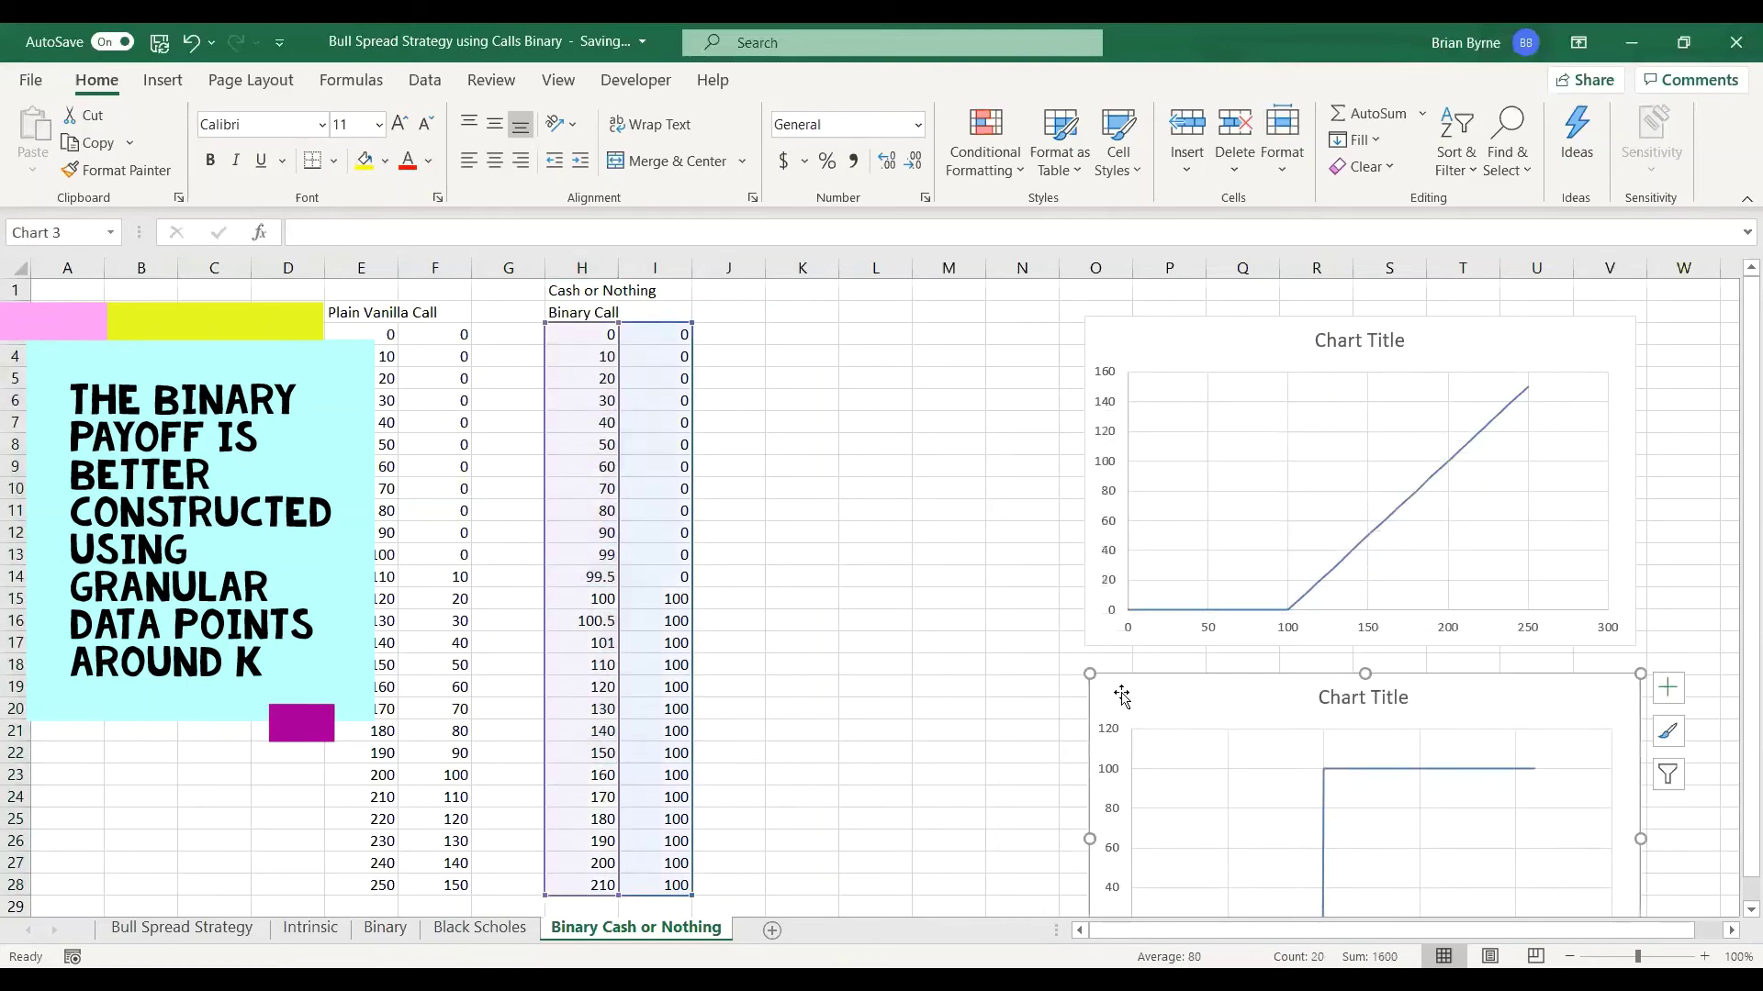
drag(1094, 332, 926, 307)
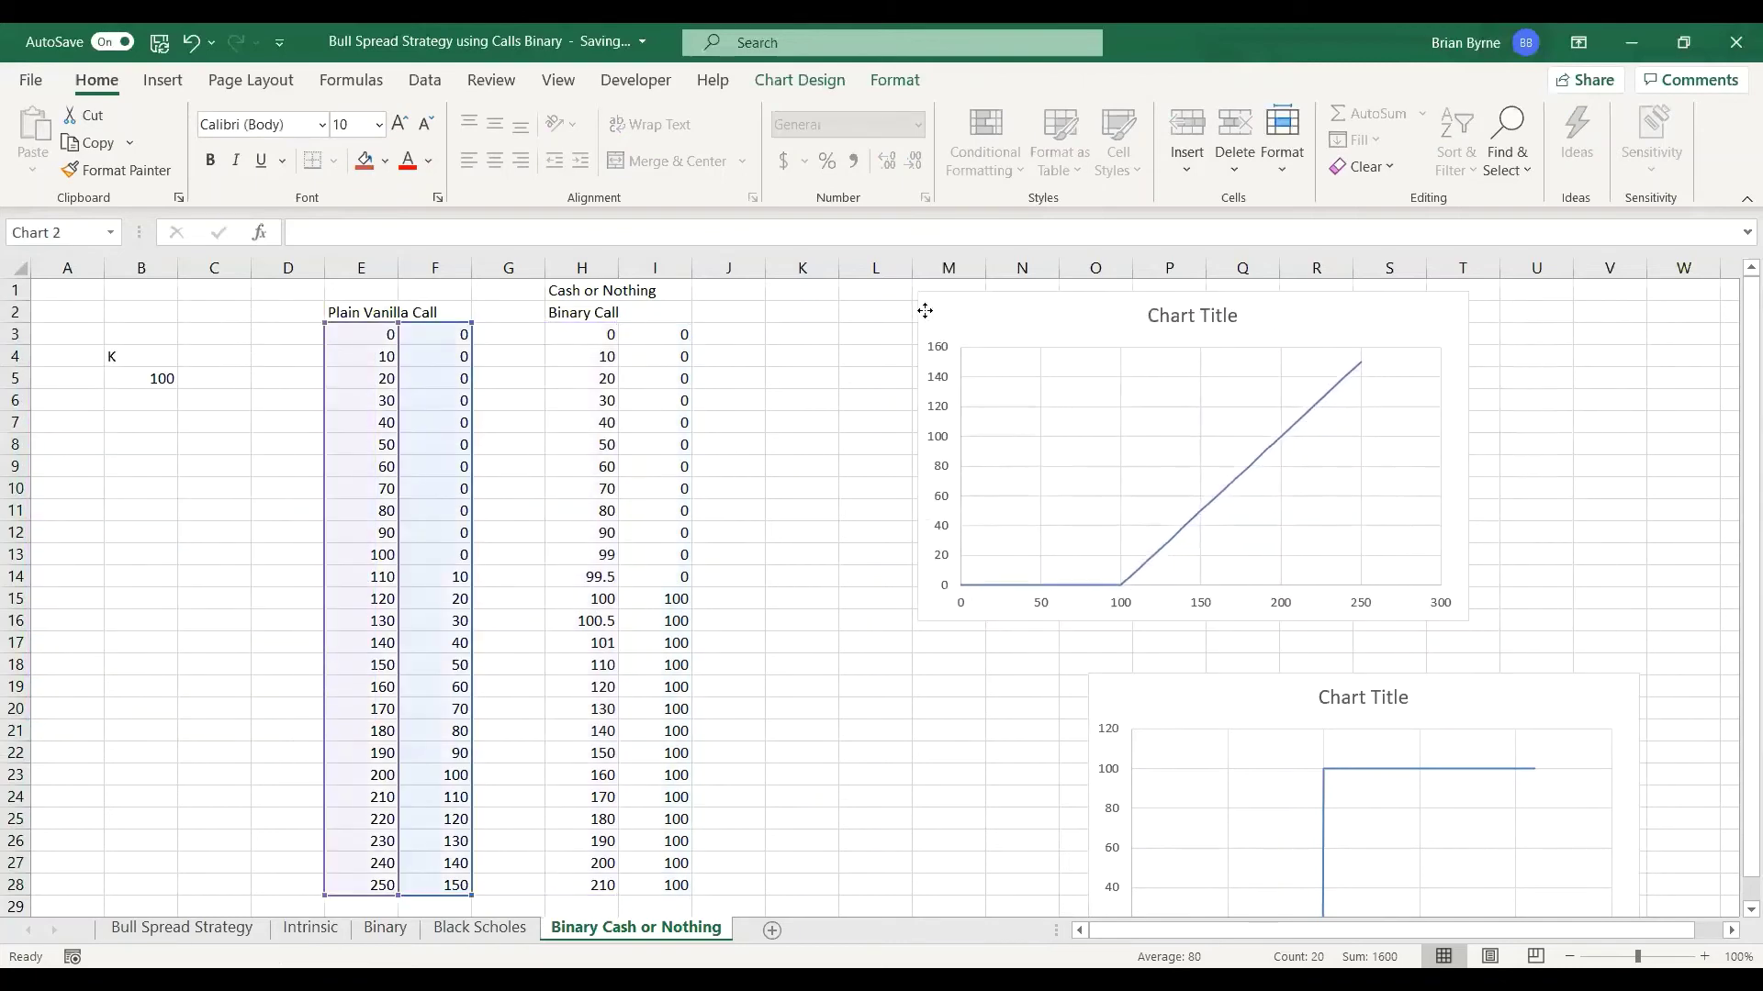
drag(1108, 709, 936, 663)
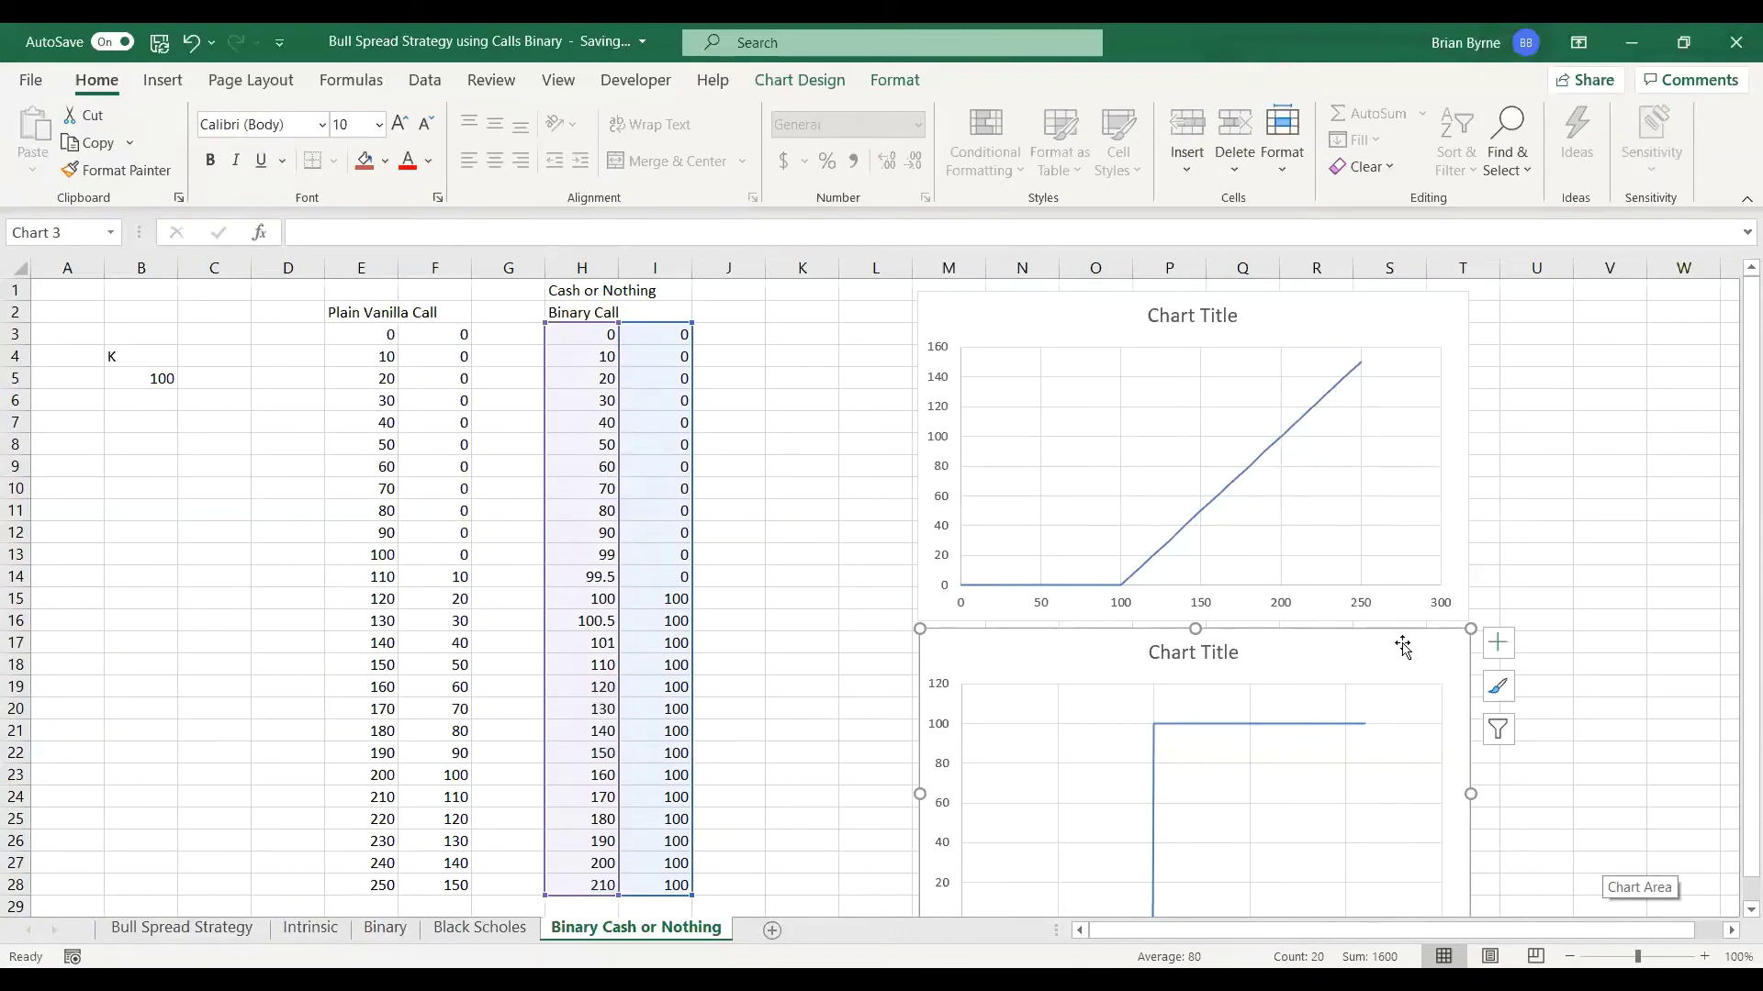
drag(976, 318, 974, 305)
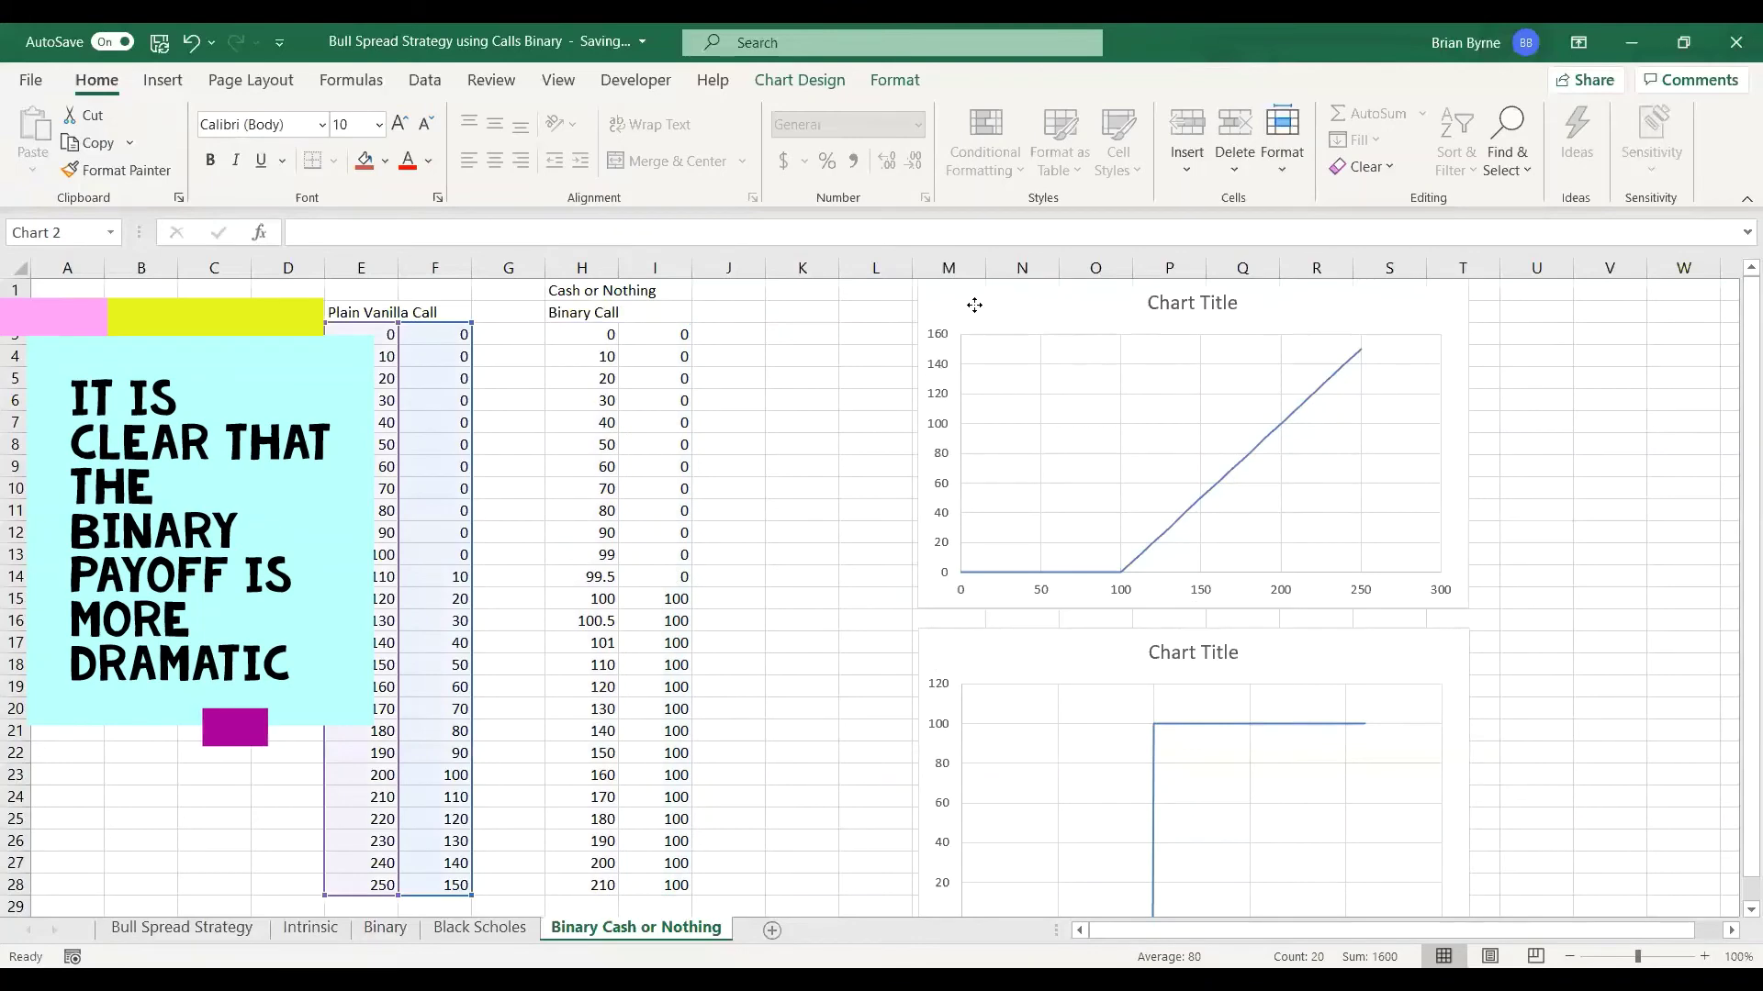
mouse_move(960, 642)
mouse_down()
mouse_move(963, 609)
mouse_move(967, 626)
mouse_up()
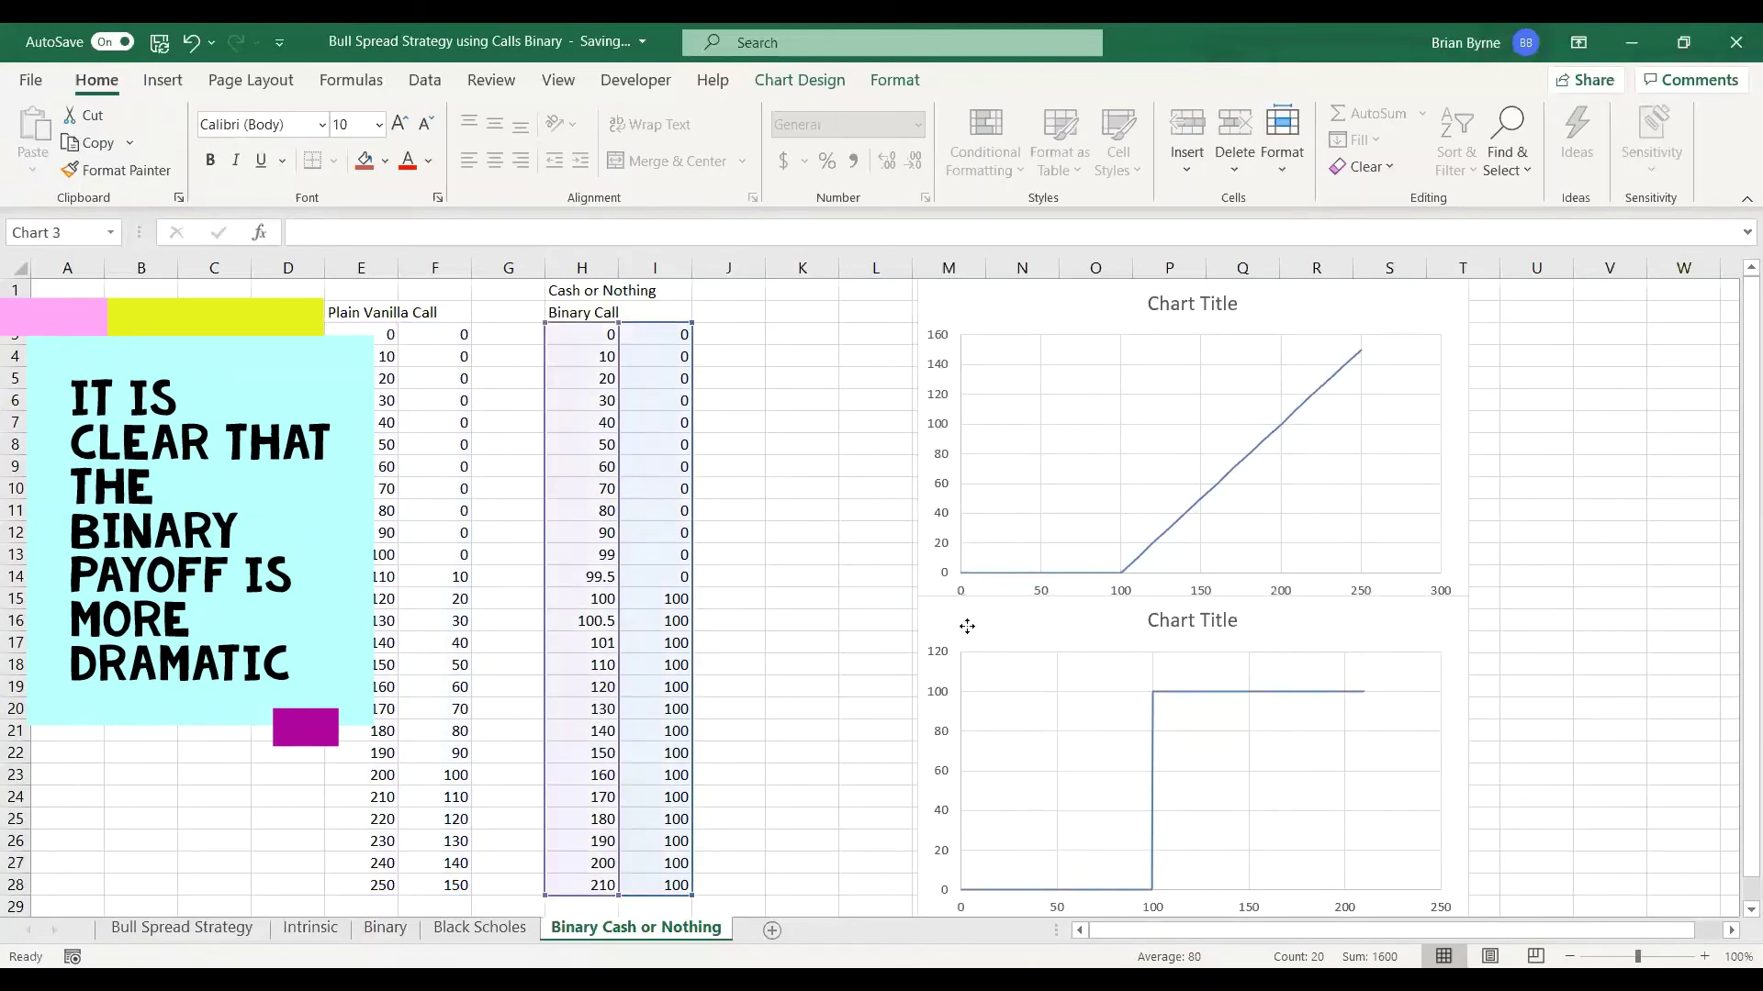
Copy the Binary Call prices in H3:H28 (0 to 210) into the Plain Vanilla Call column starting at E3.
click(758, 577)
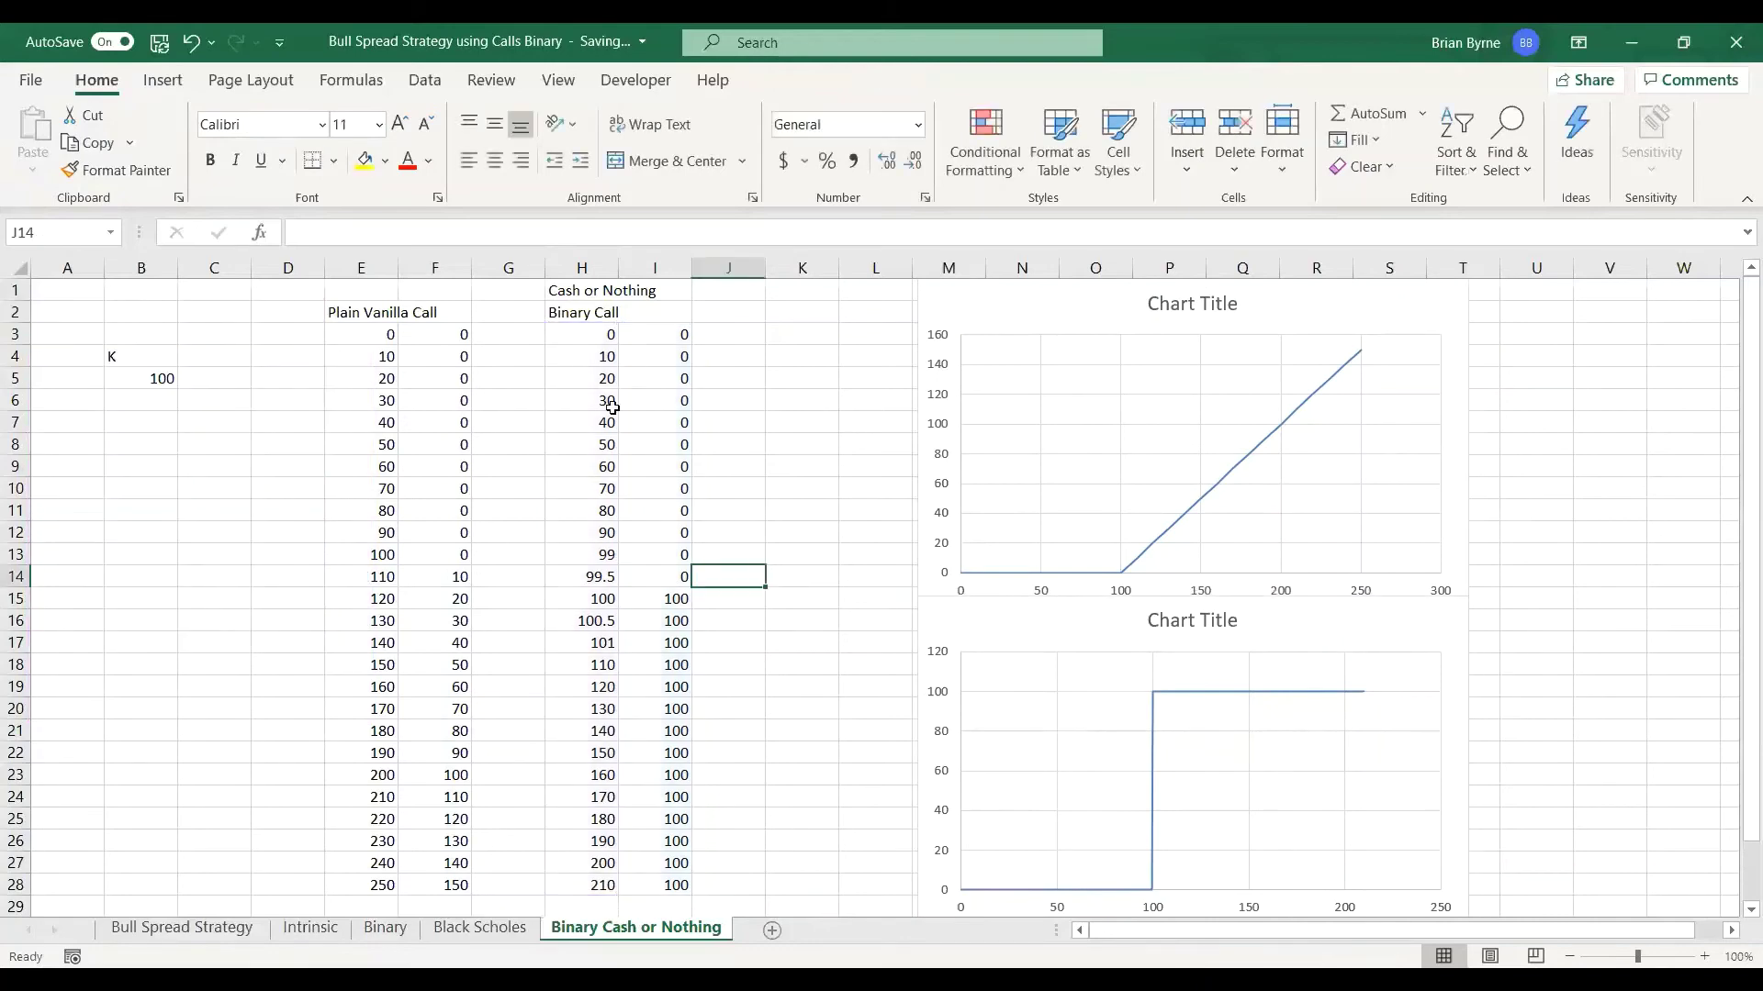
drag(587, 334, 603, 880)
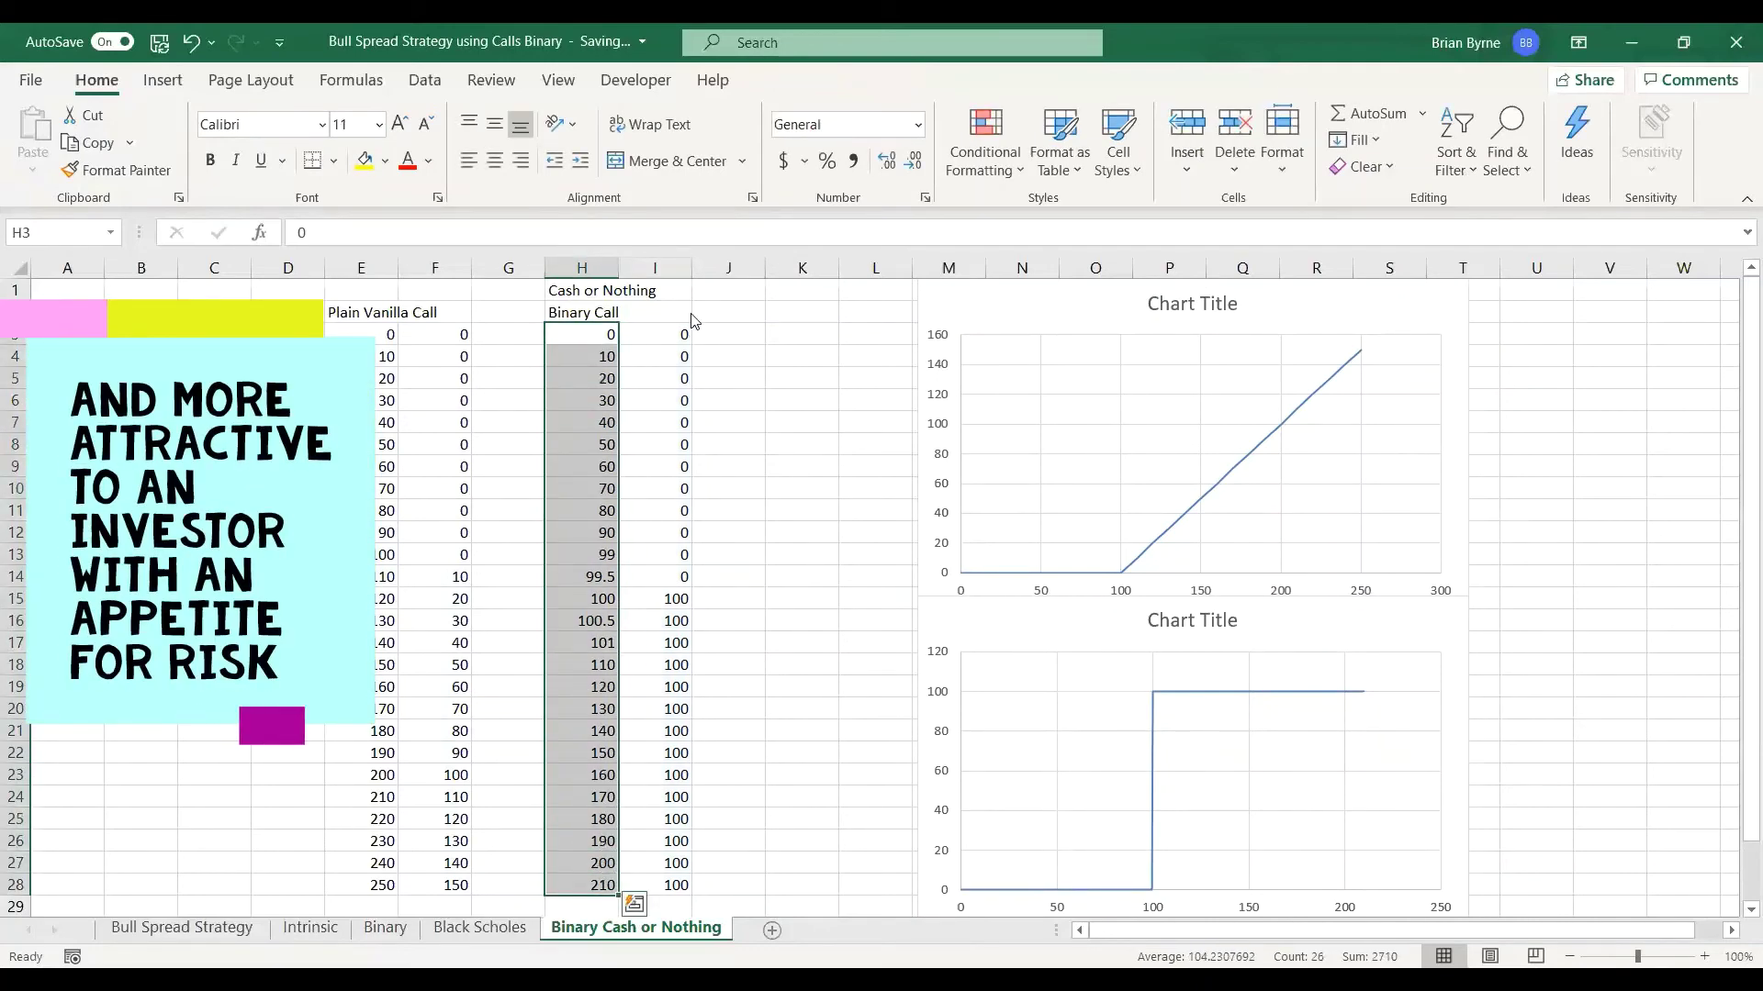
right_click(608, 884)
key(ctrl+c)
click(386, 333)
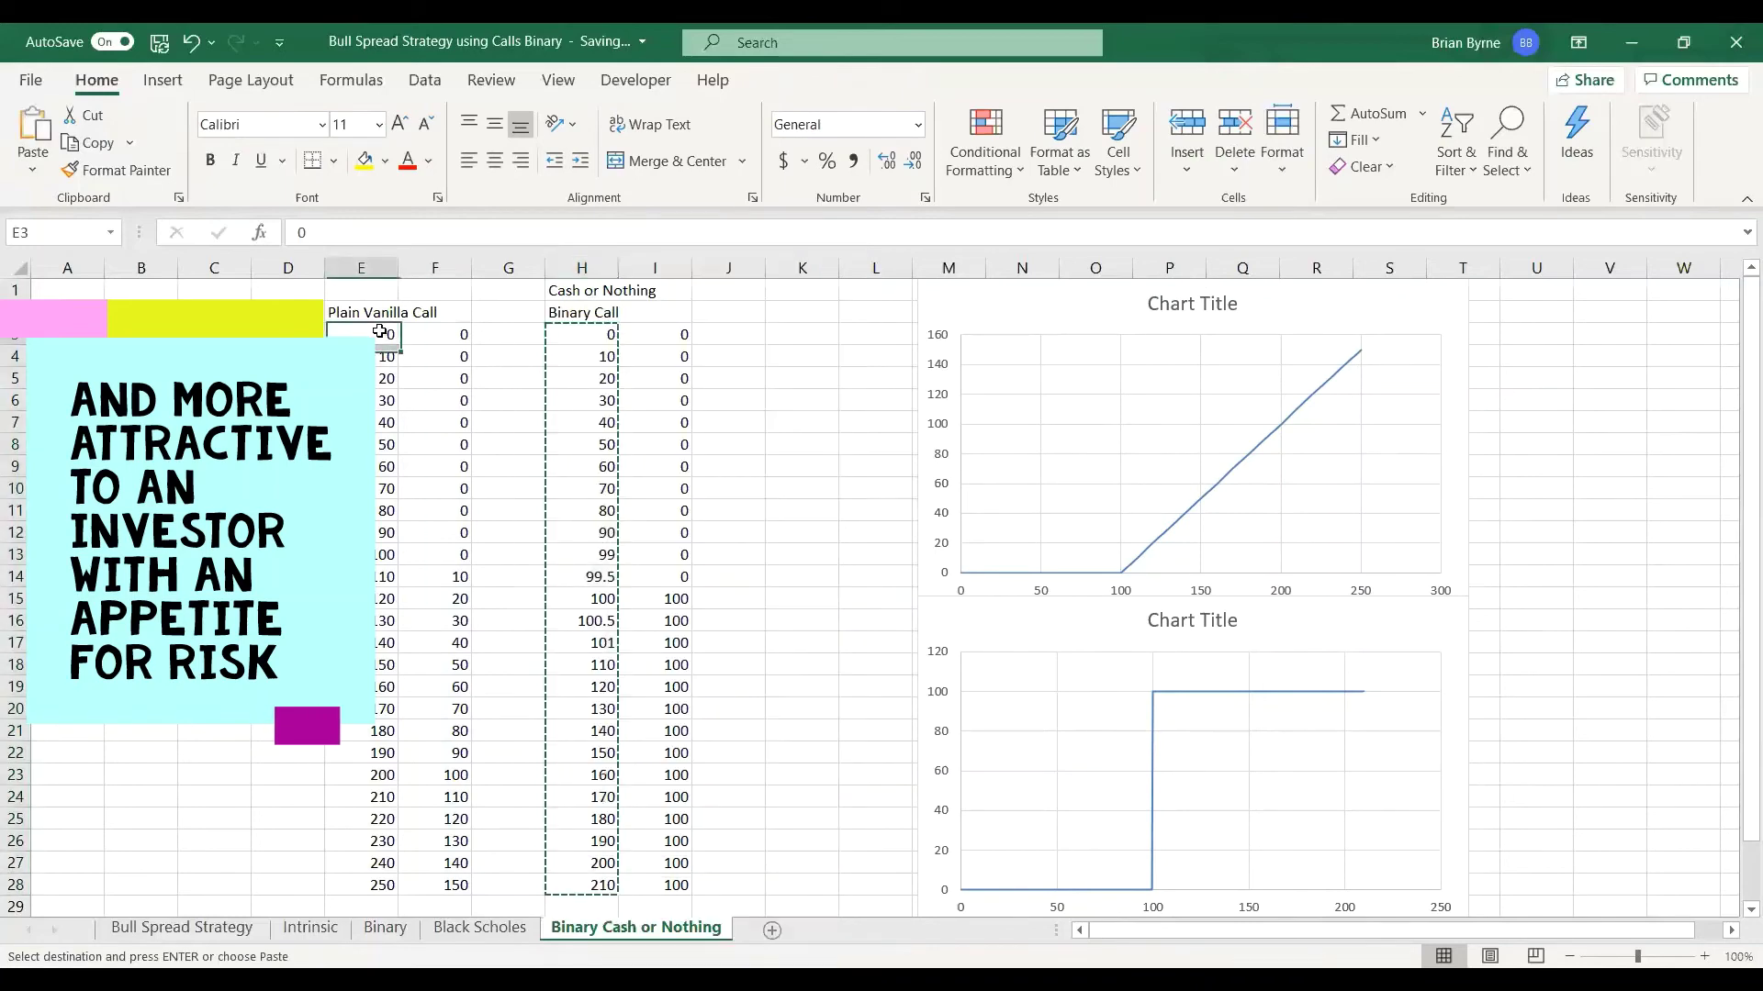
click(32, 133)
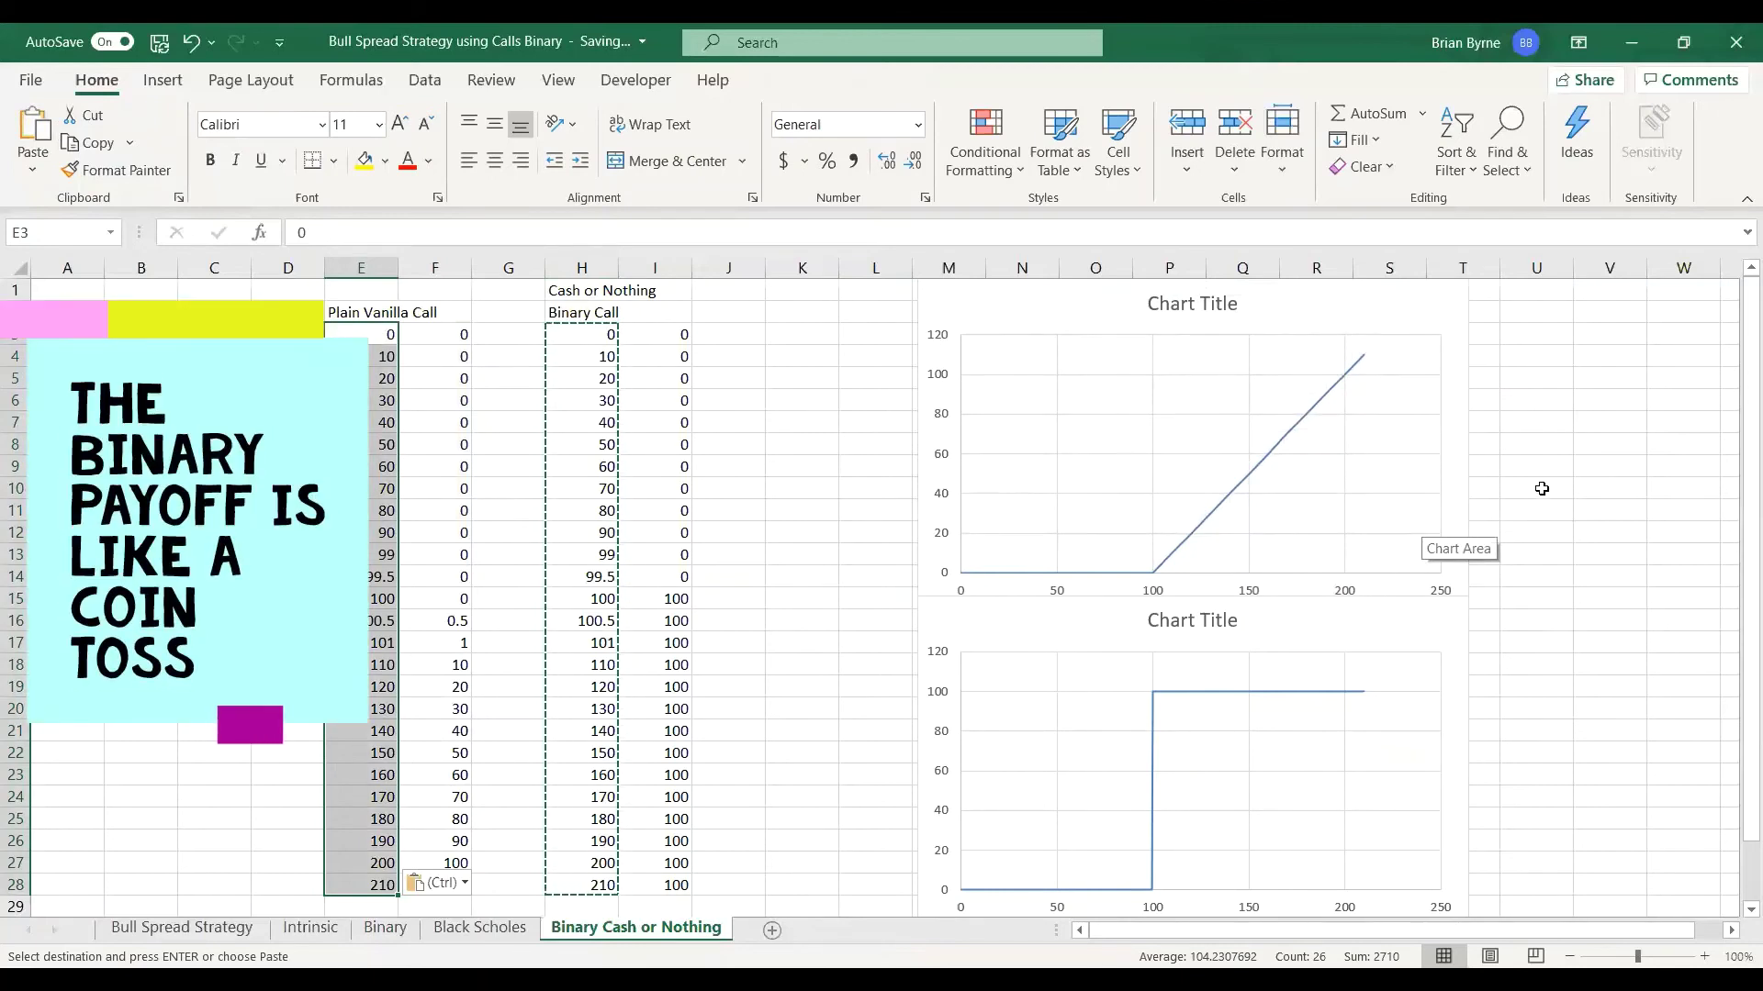
click(1182, 309)
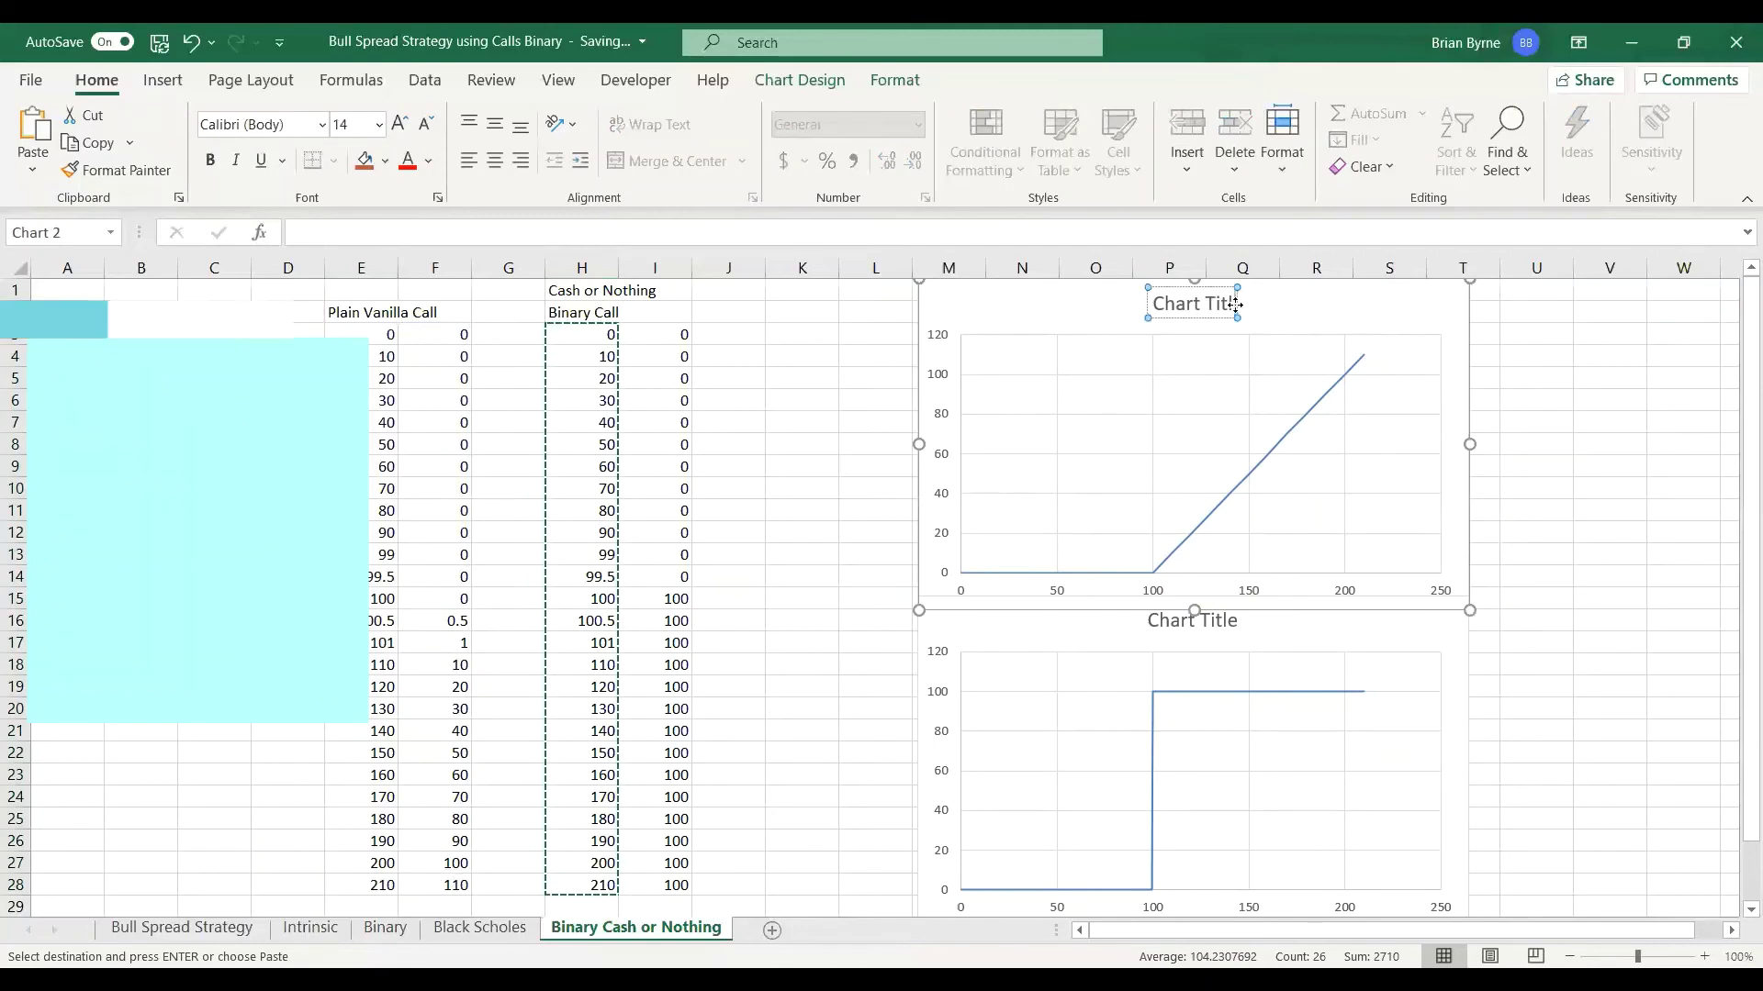
Retitle the upper chart 'Plain Vanilla call'.
key(BackSpace)
key(BackSpace)
key(BackSpace)
key(BackSpace)
key(BackSpace)
key(BackSpace)
key(BackSpace)
key(BackSpace)
key(BackSpace)
key(BackSpace)
key(BackSpace)
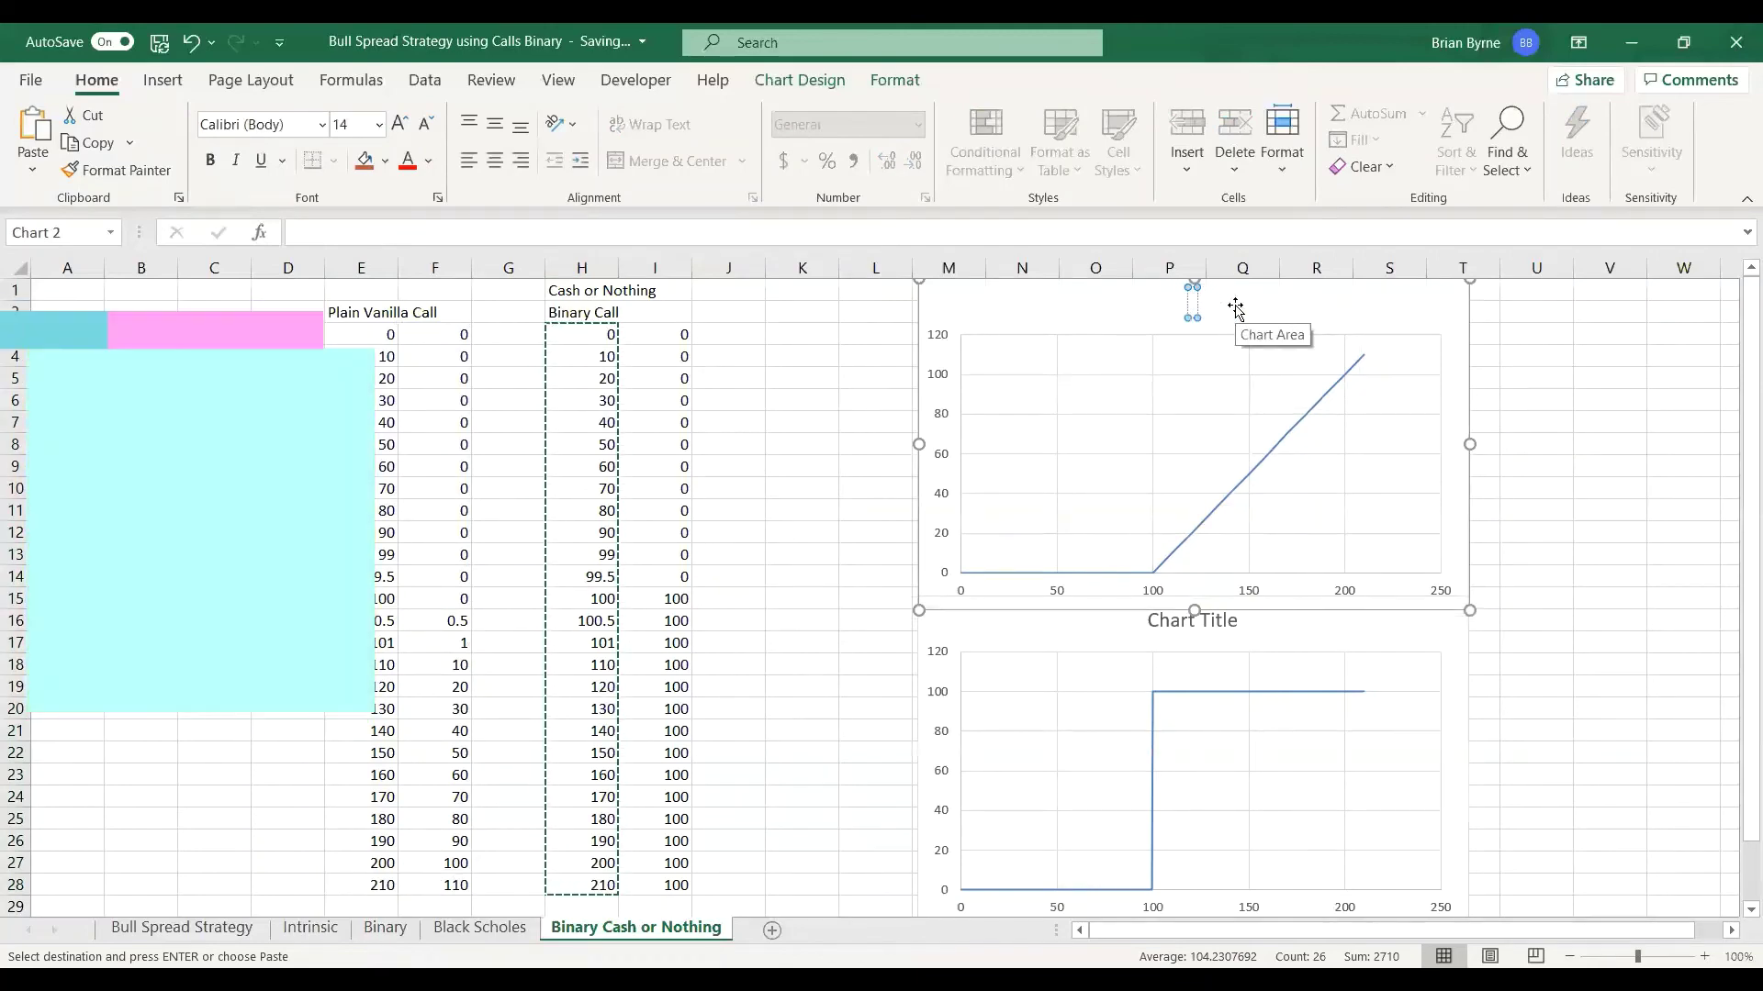
text(Plain)
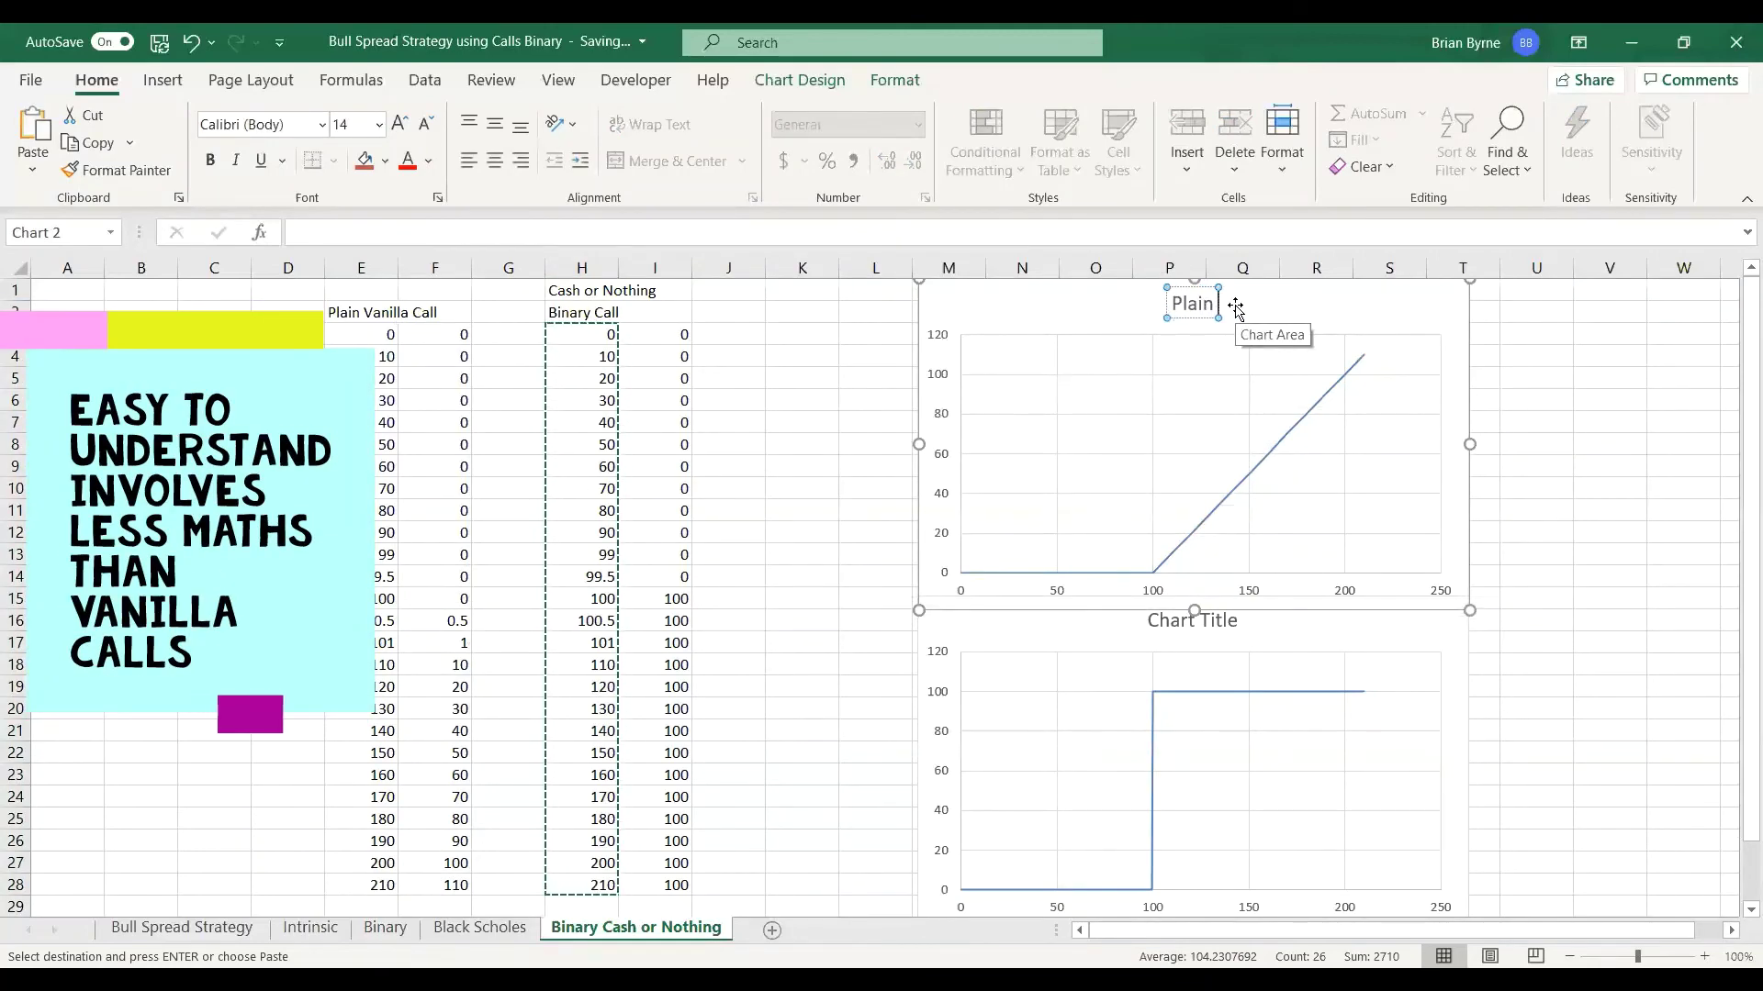
text( Vanill)
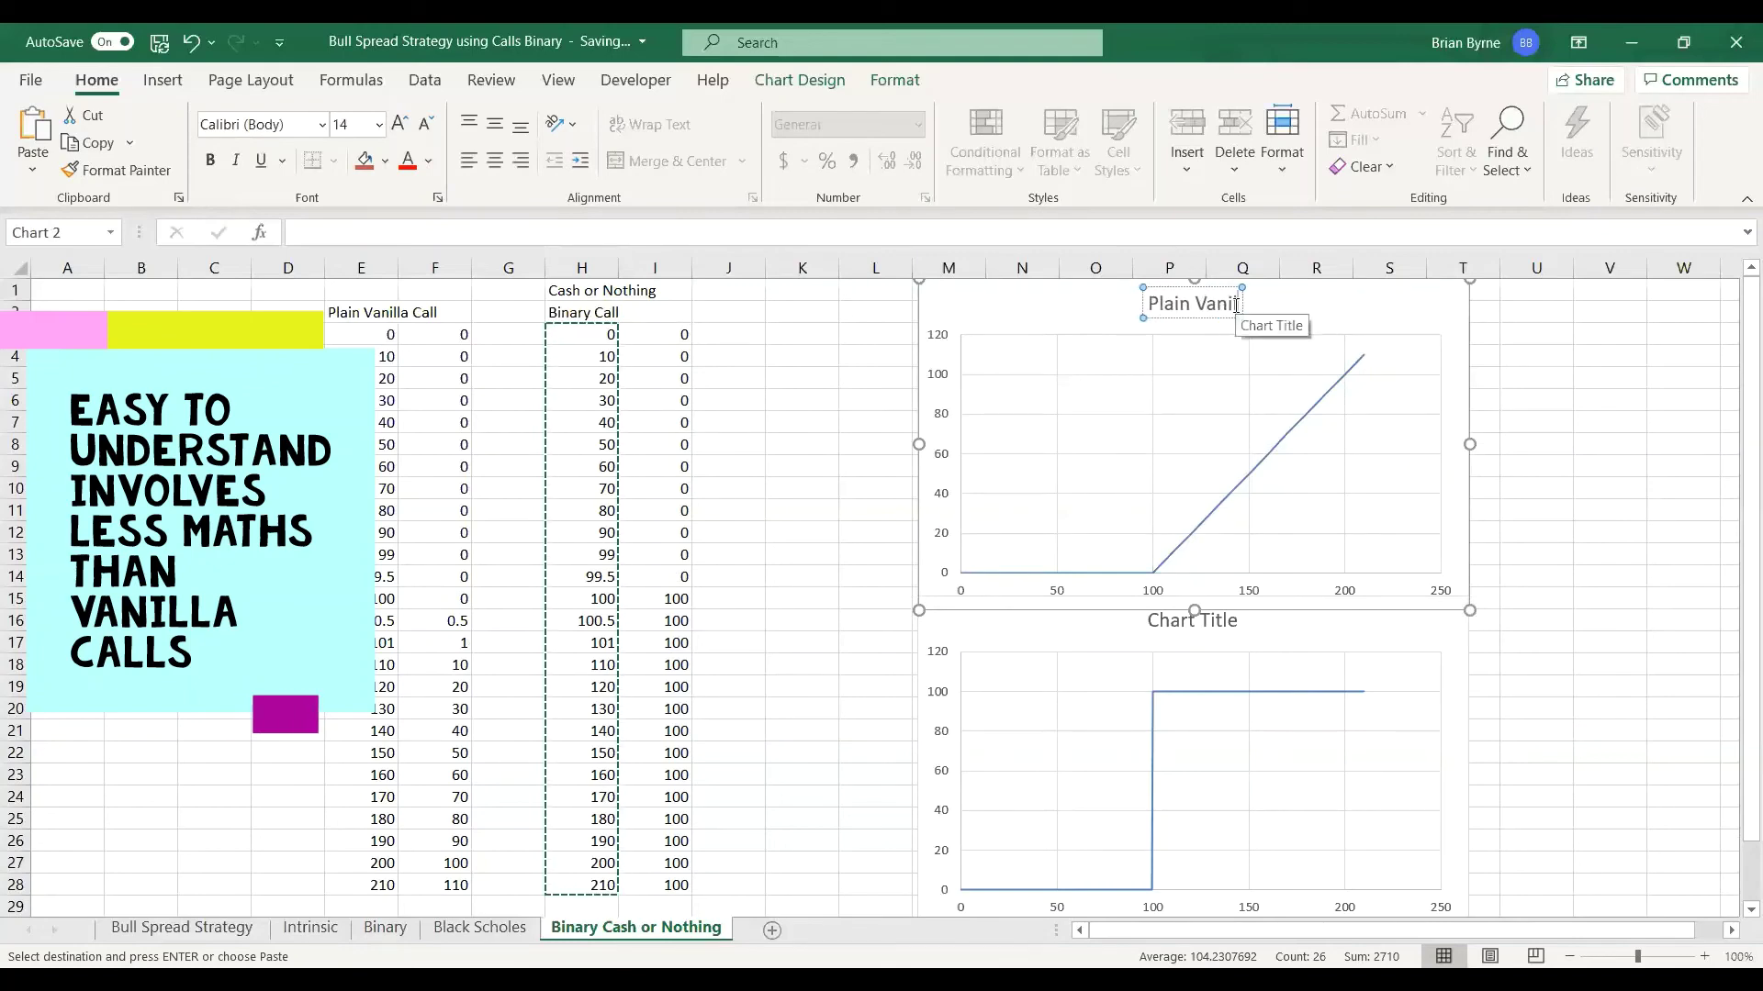
text(a call)
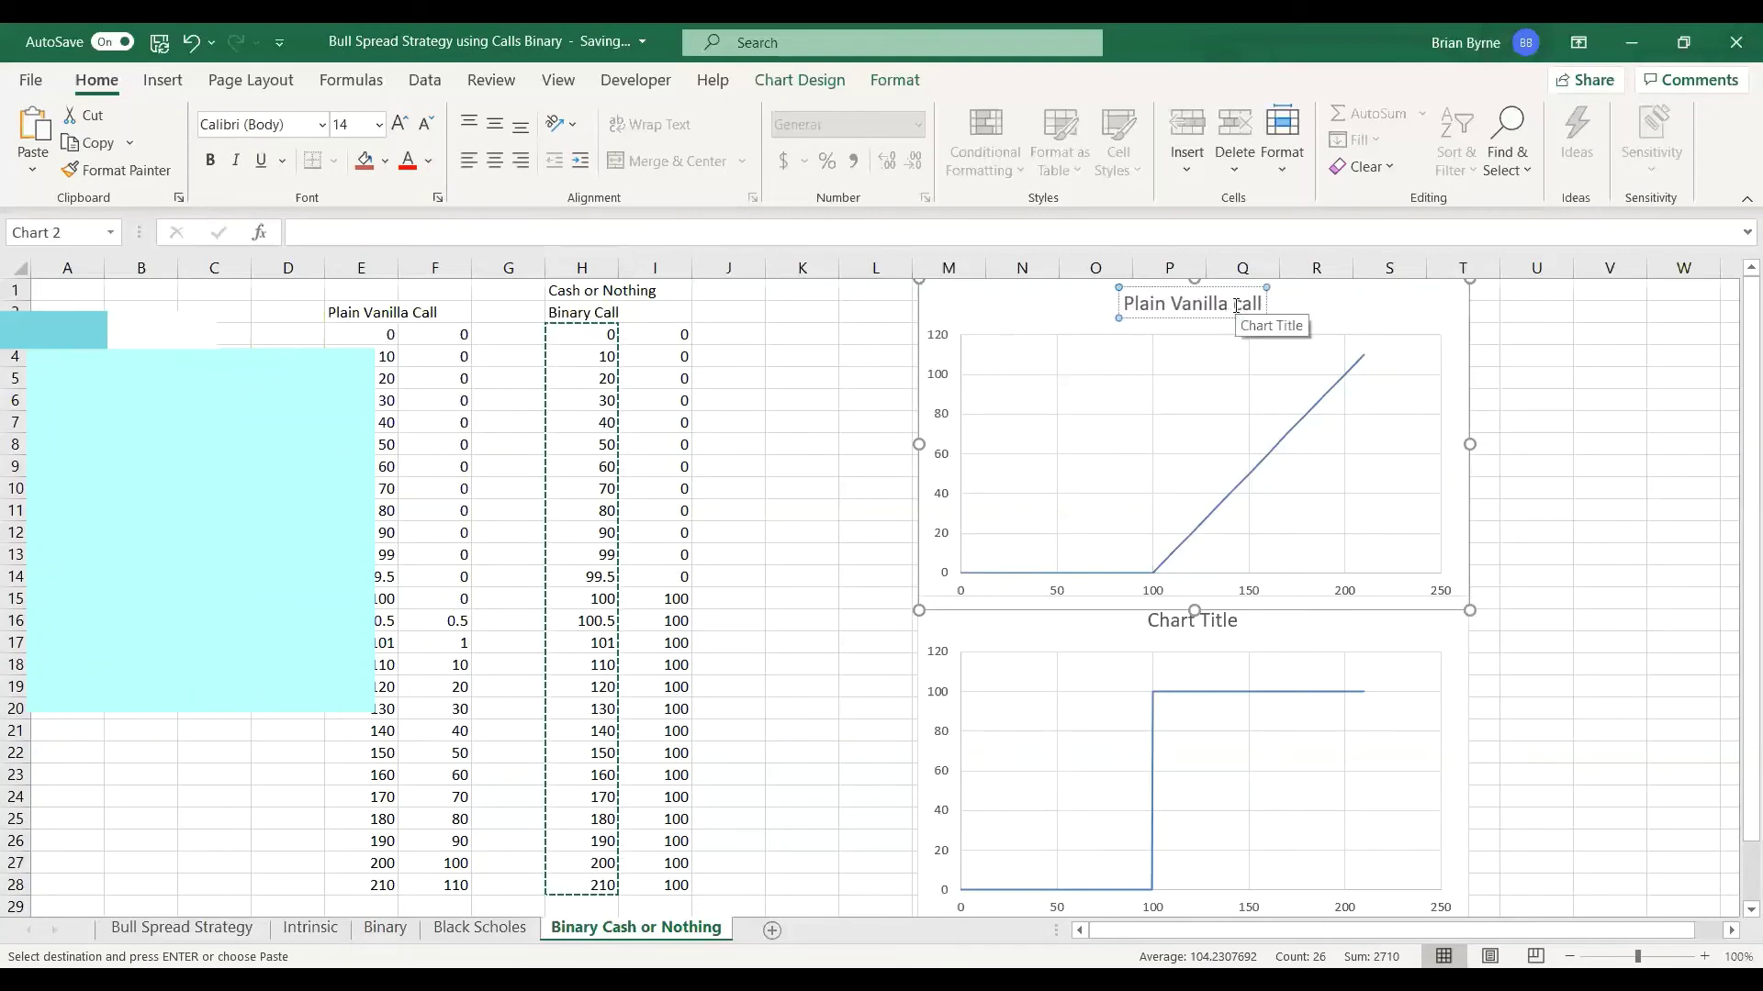
click(1175, 622)
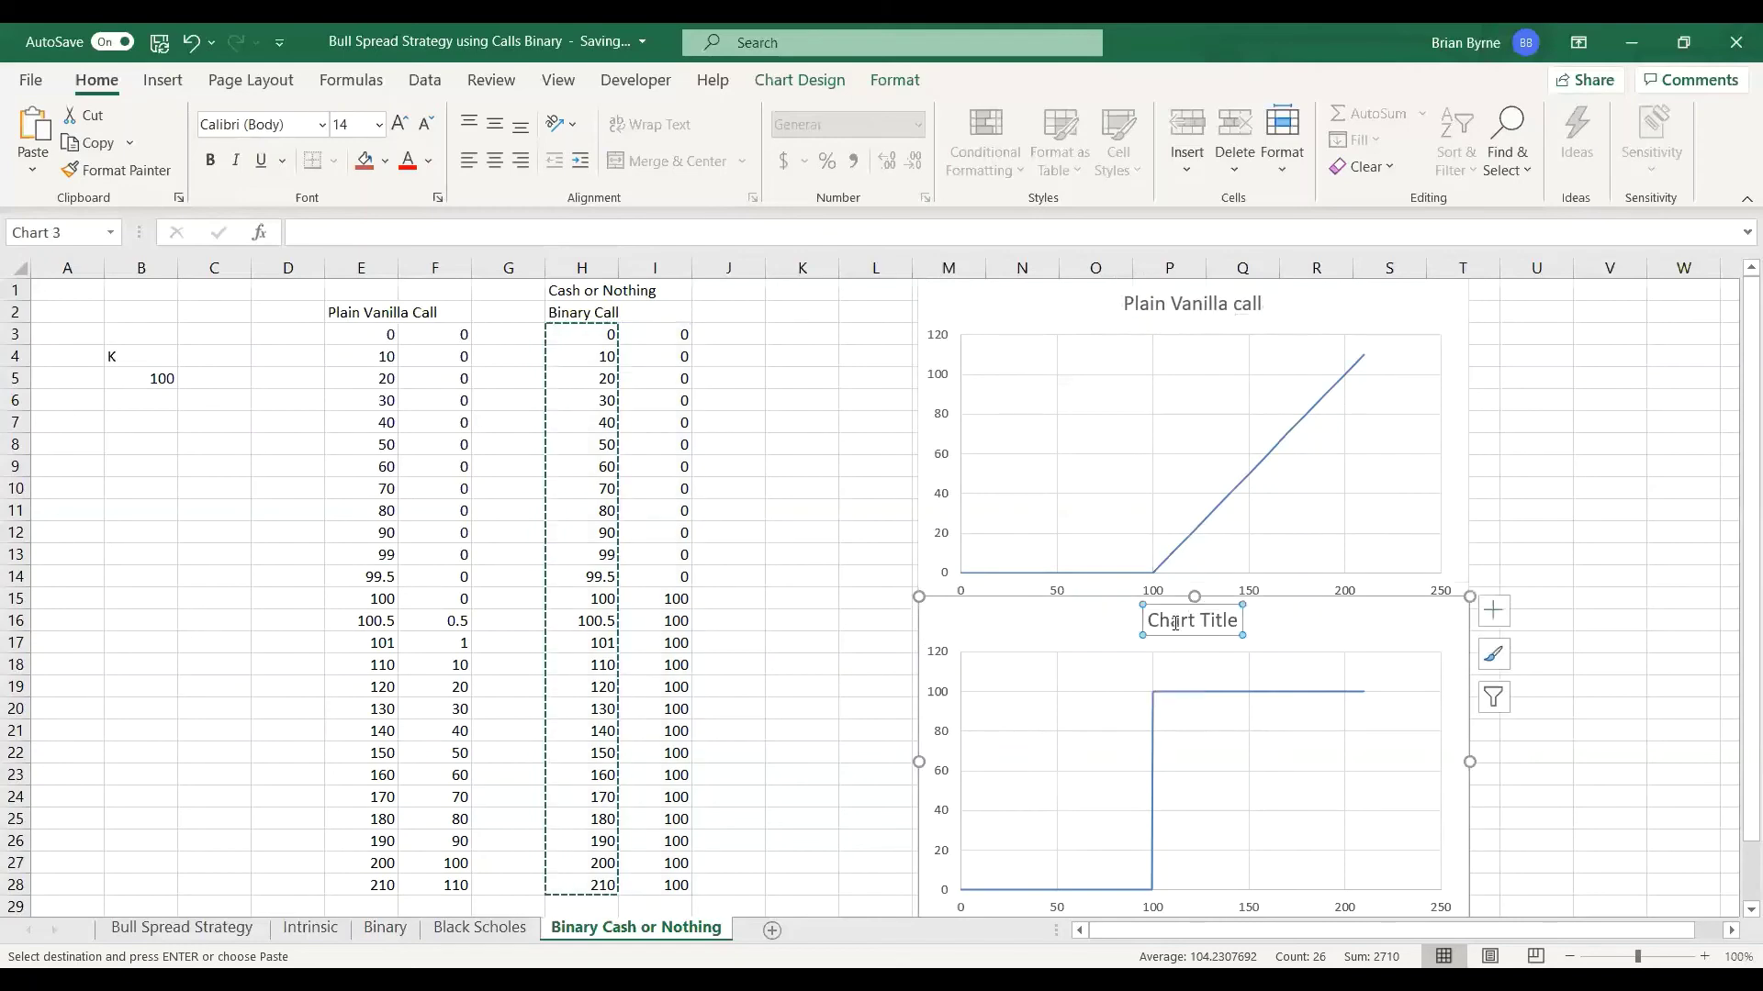
Title the lower chart 'Cash or Nothing Call', removing stray pasted numbers from it.
double_click(1175, 622)
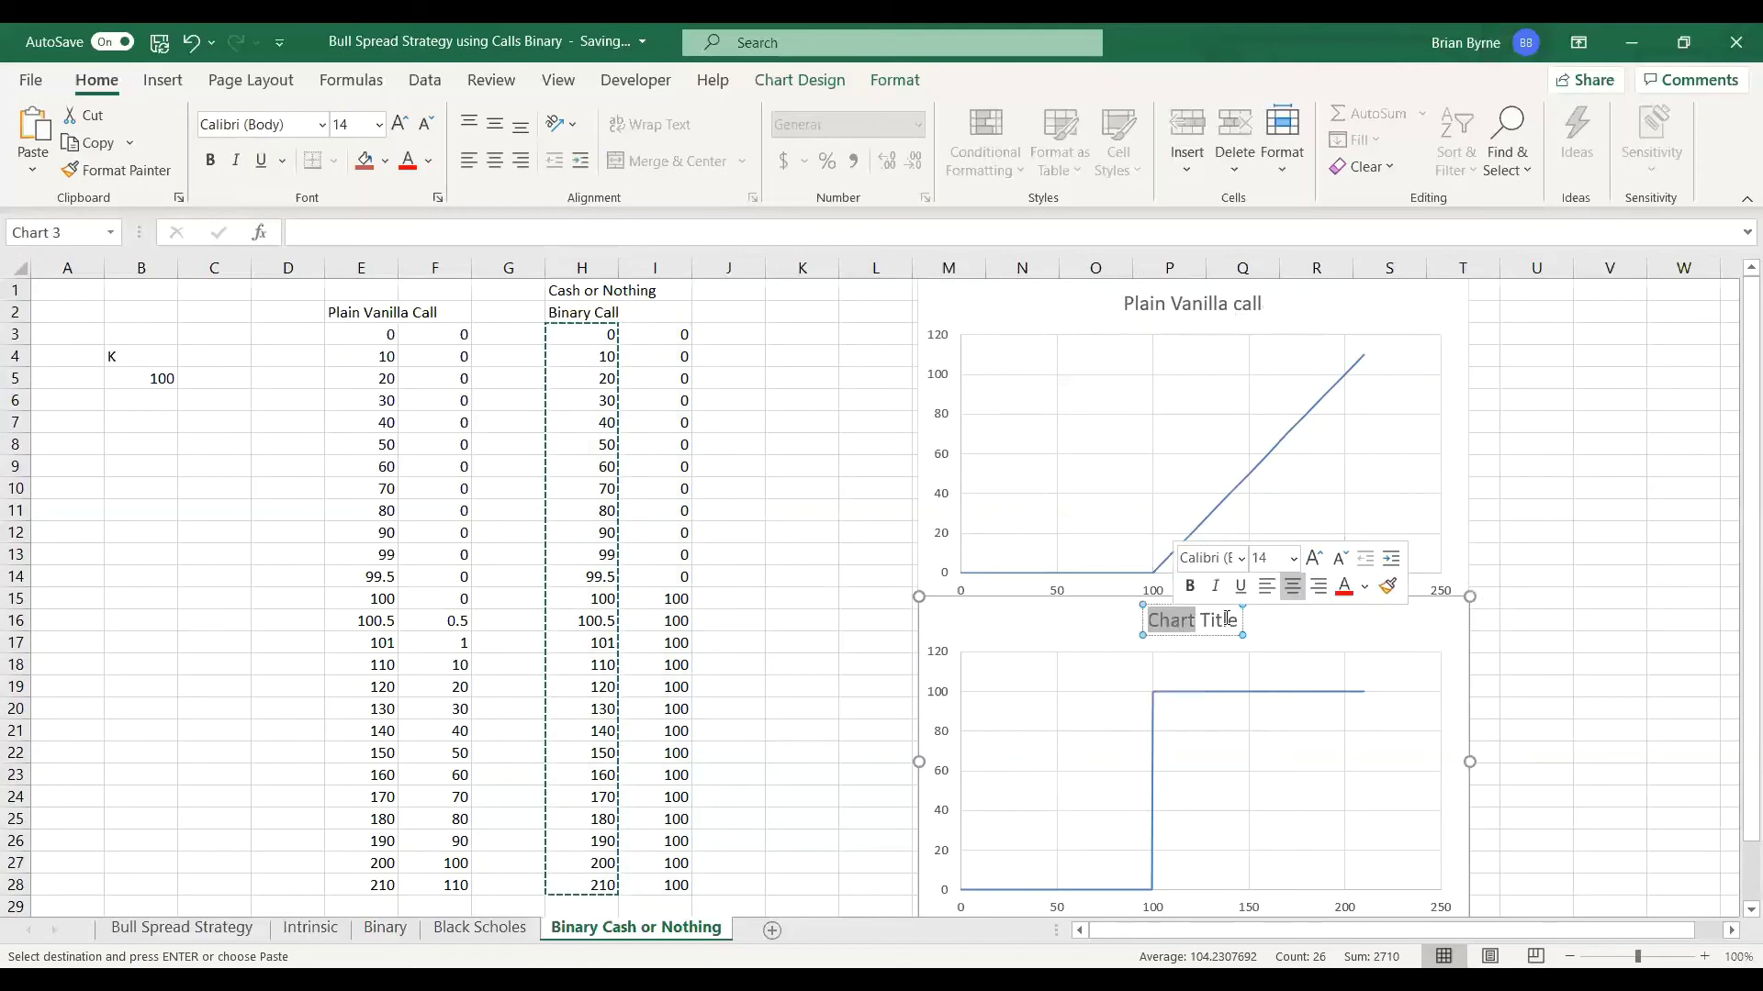
drag(1240, 620, 1167, 619)
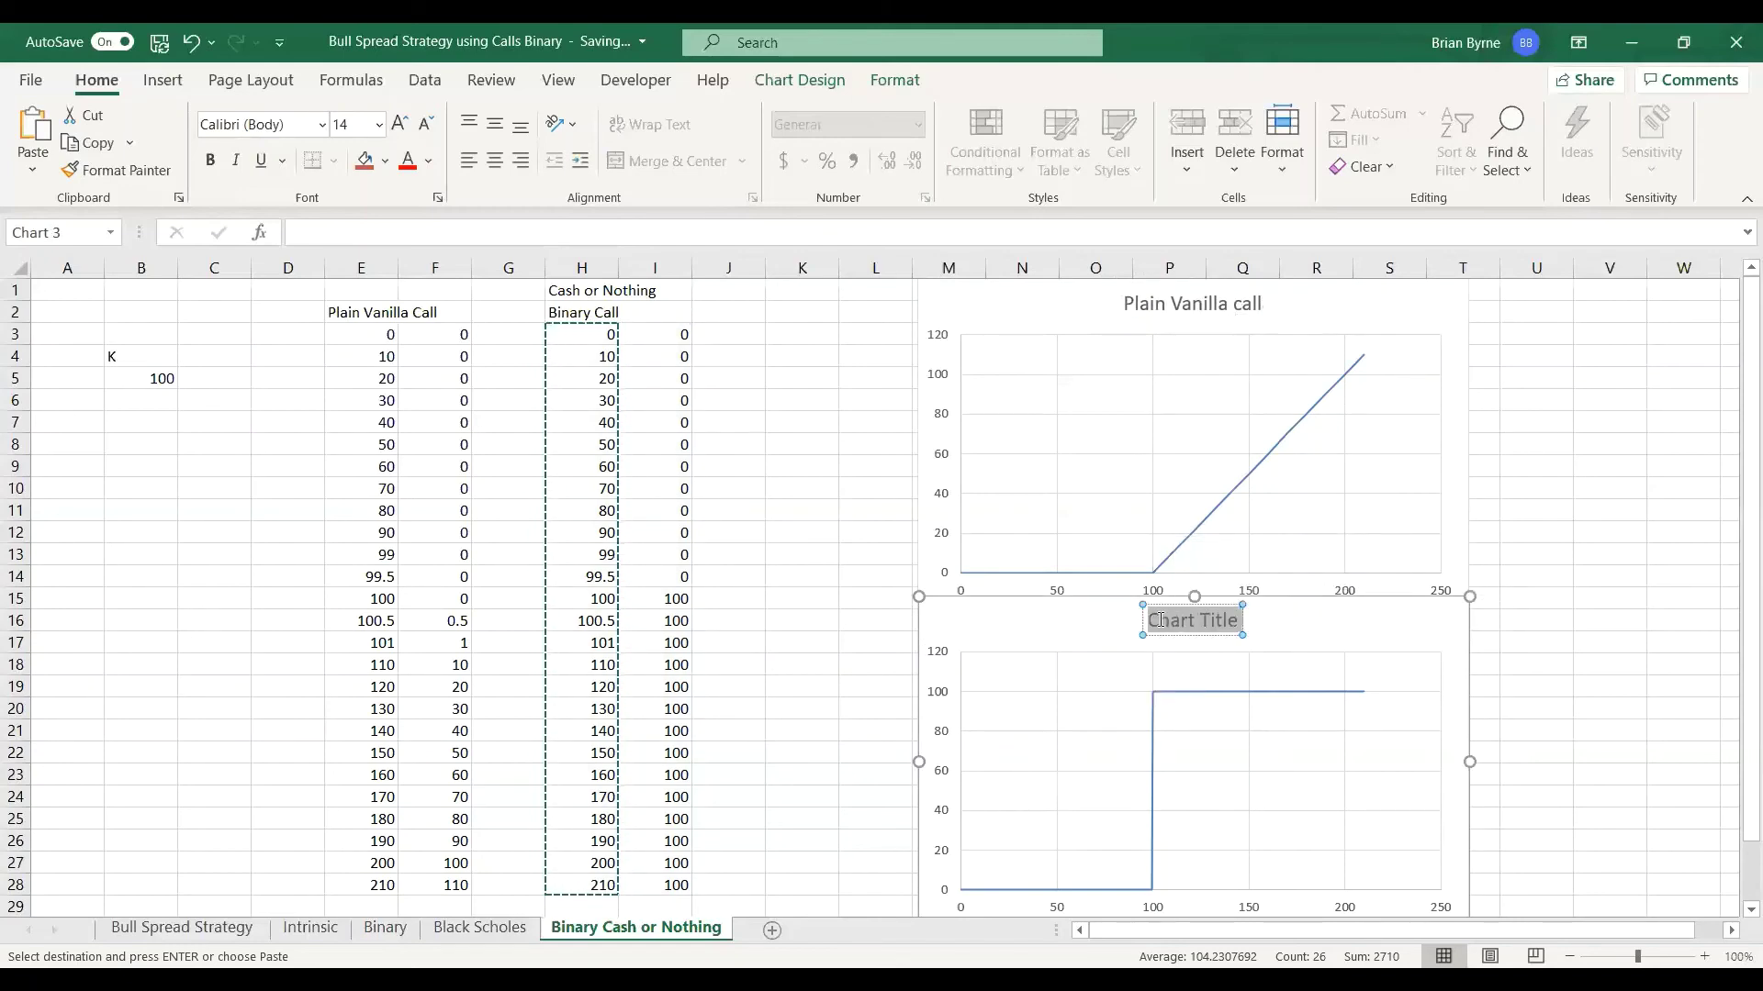
text(C)
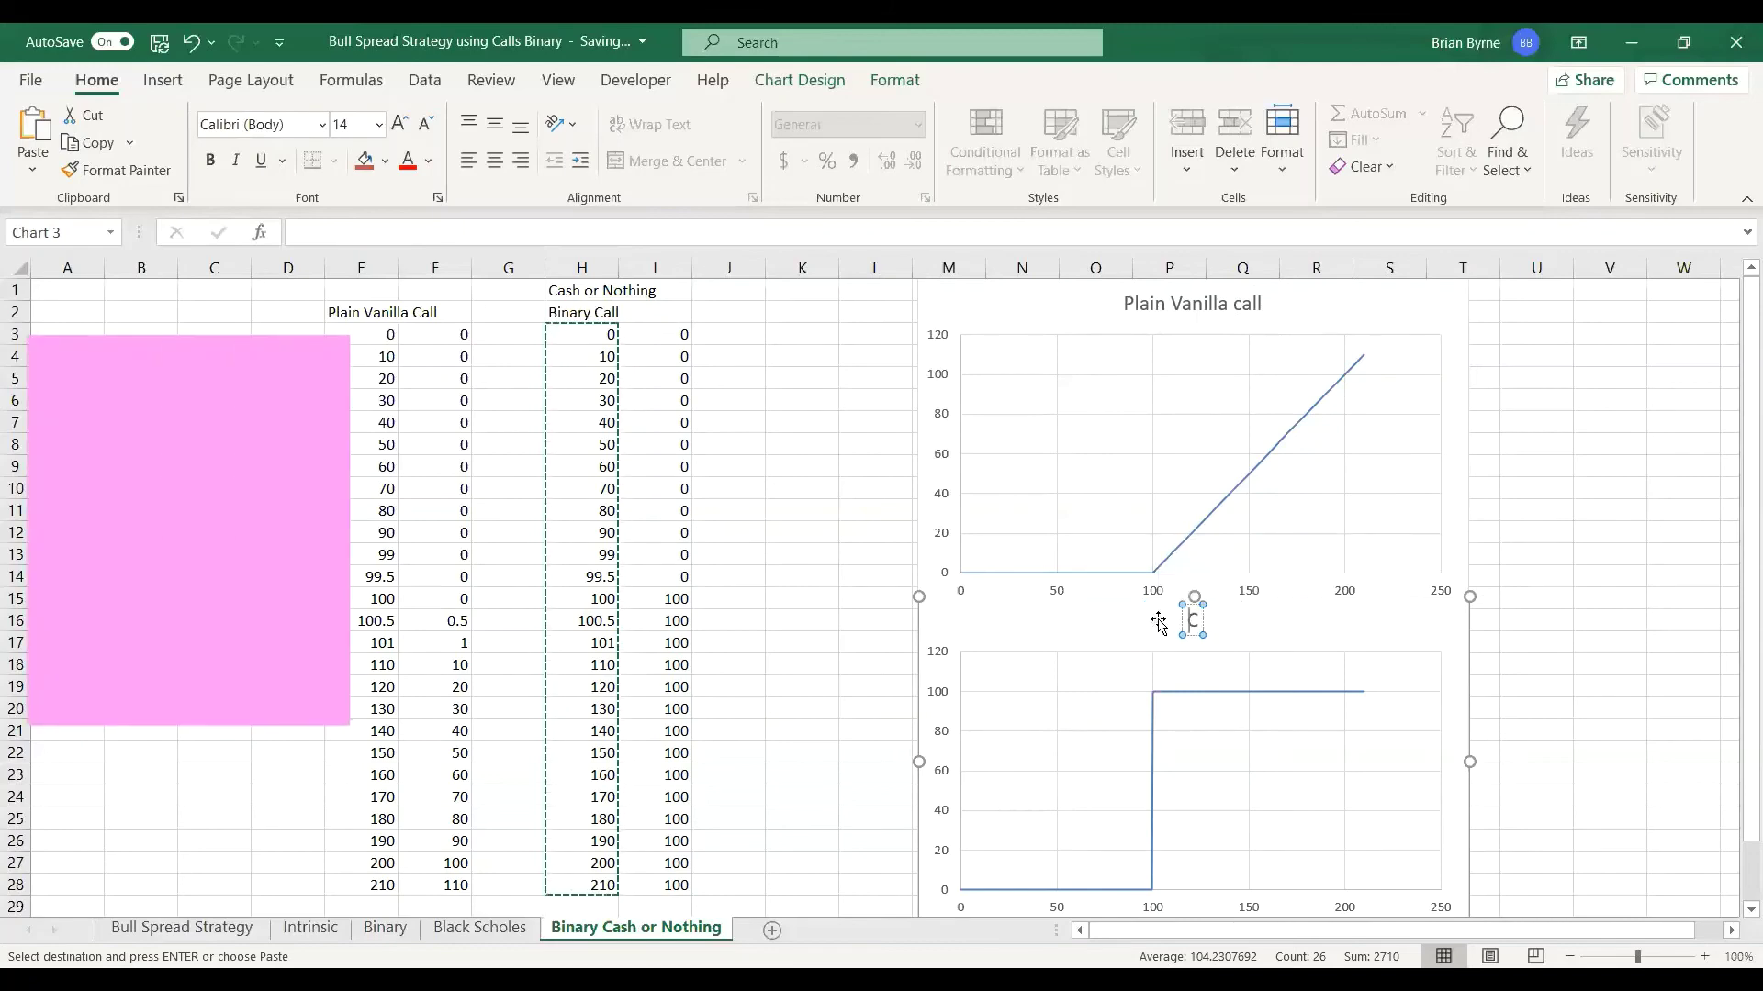
text(ash o)
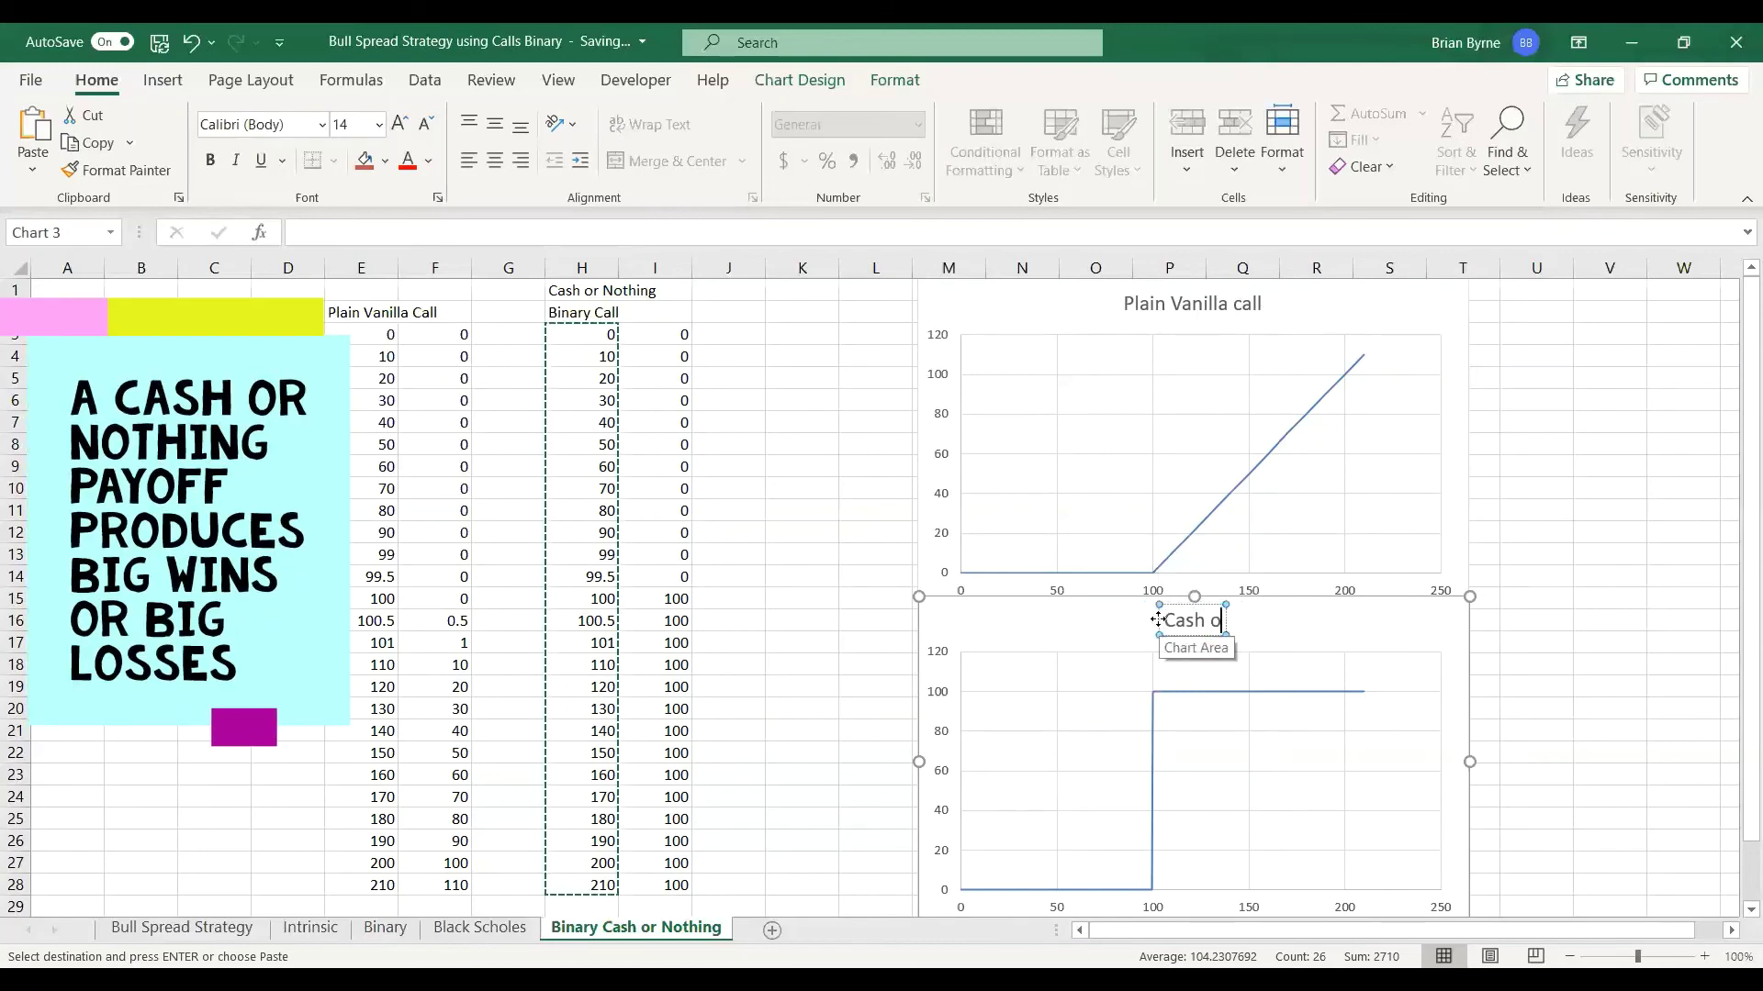
text(r Nothing)
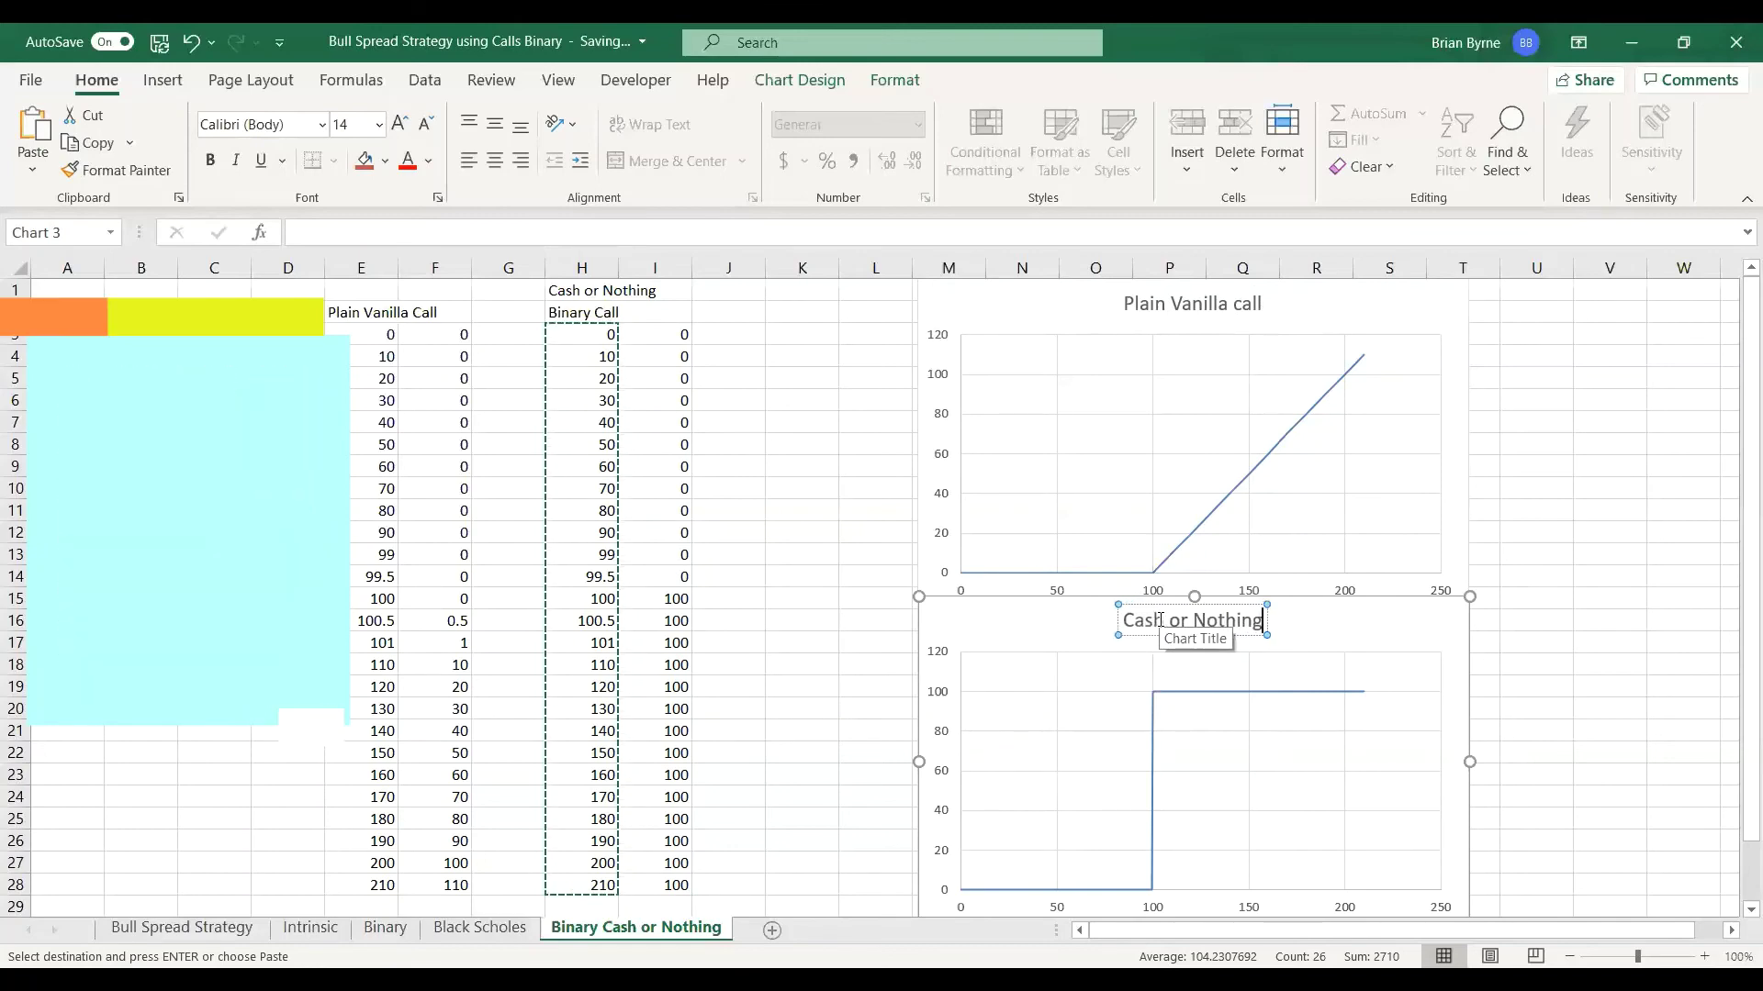
key(ctrl+v)
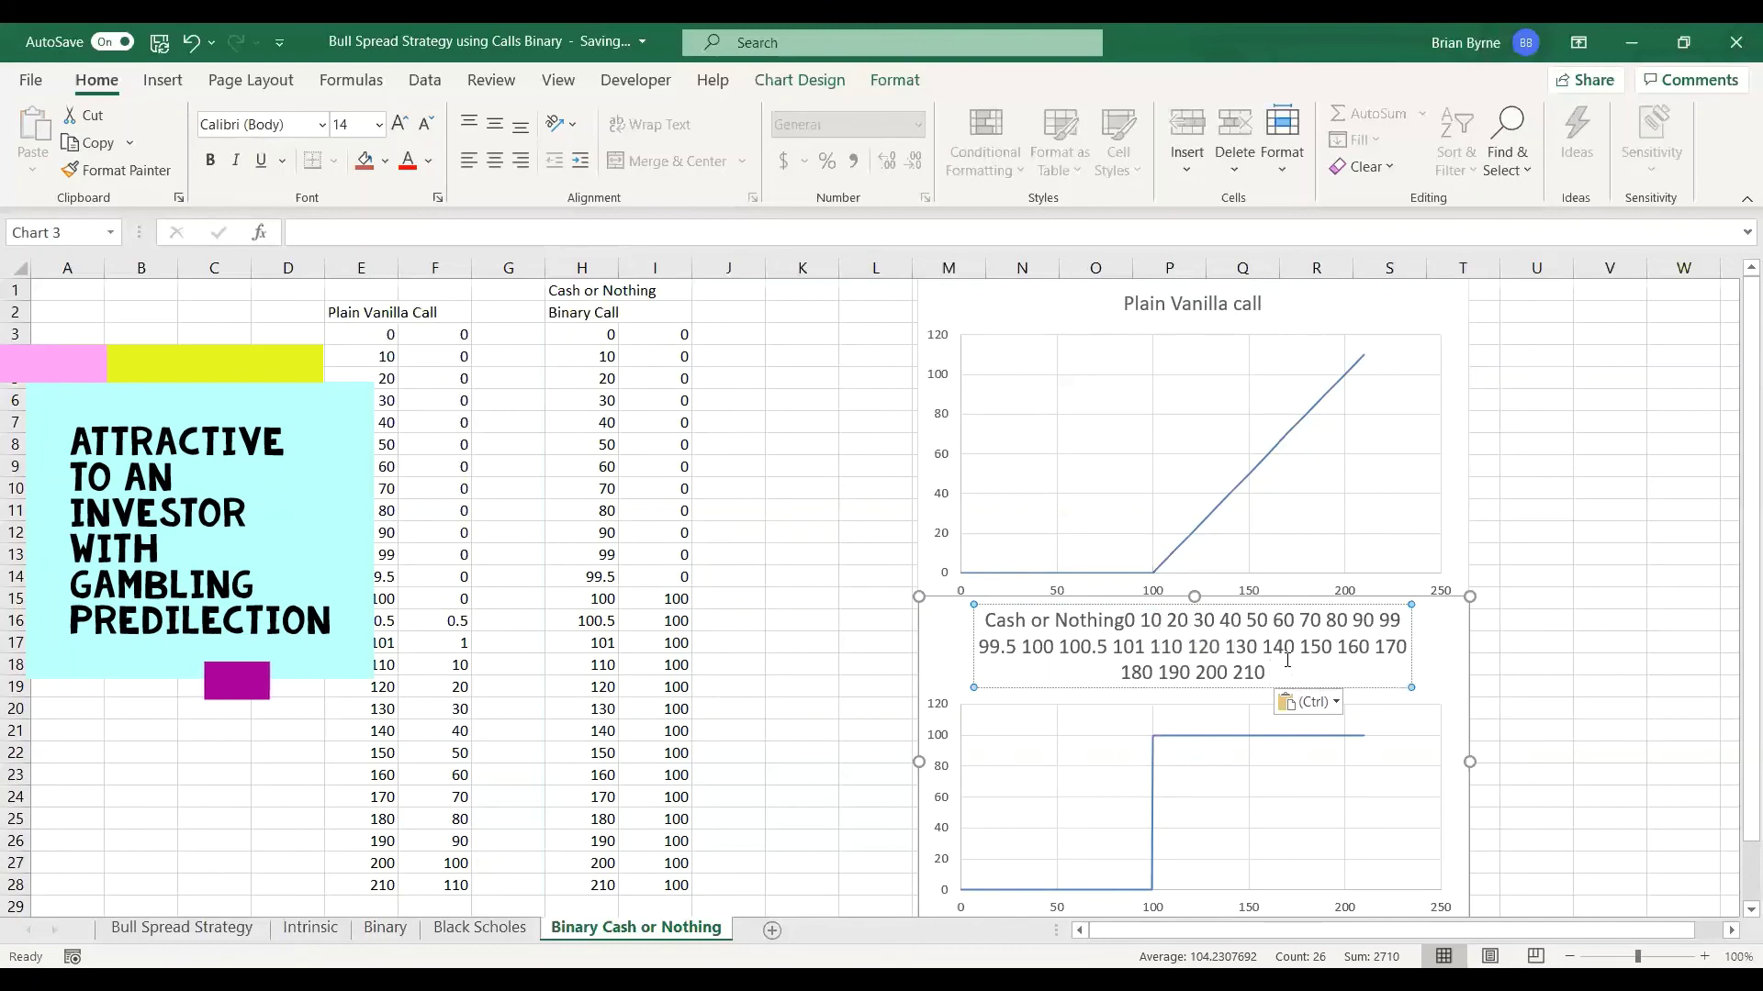
drag(1272, 673, 1130, 619)
key(BackSpace)
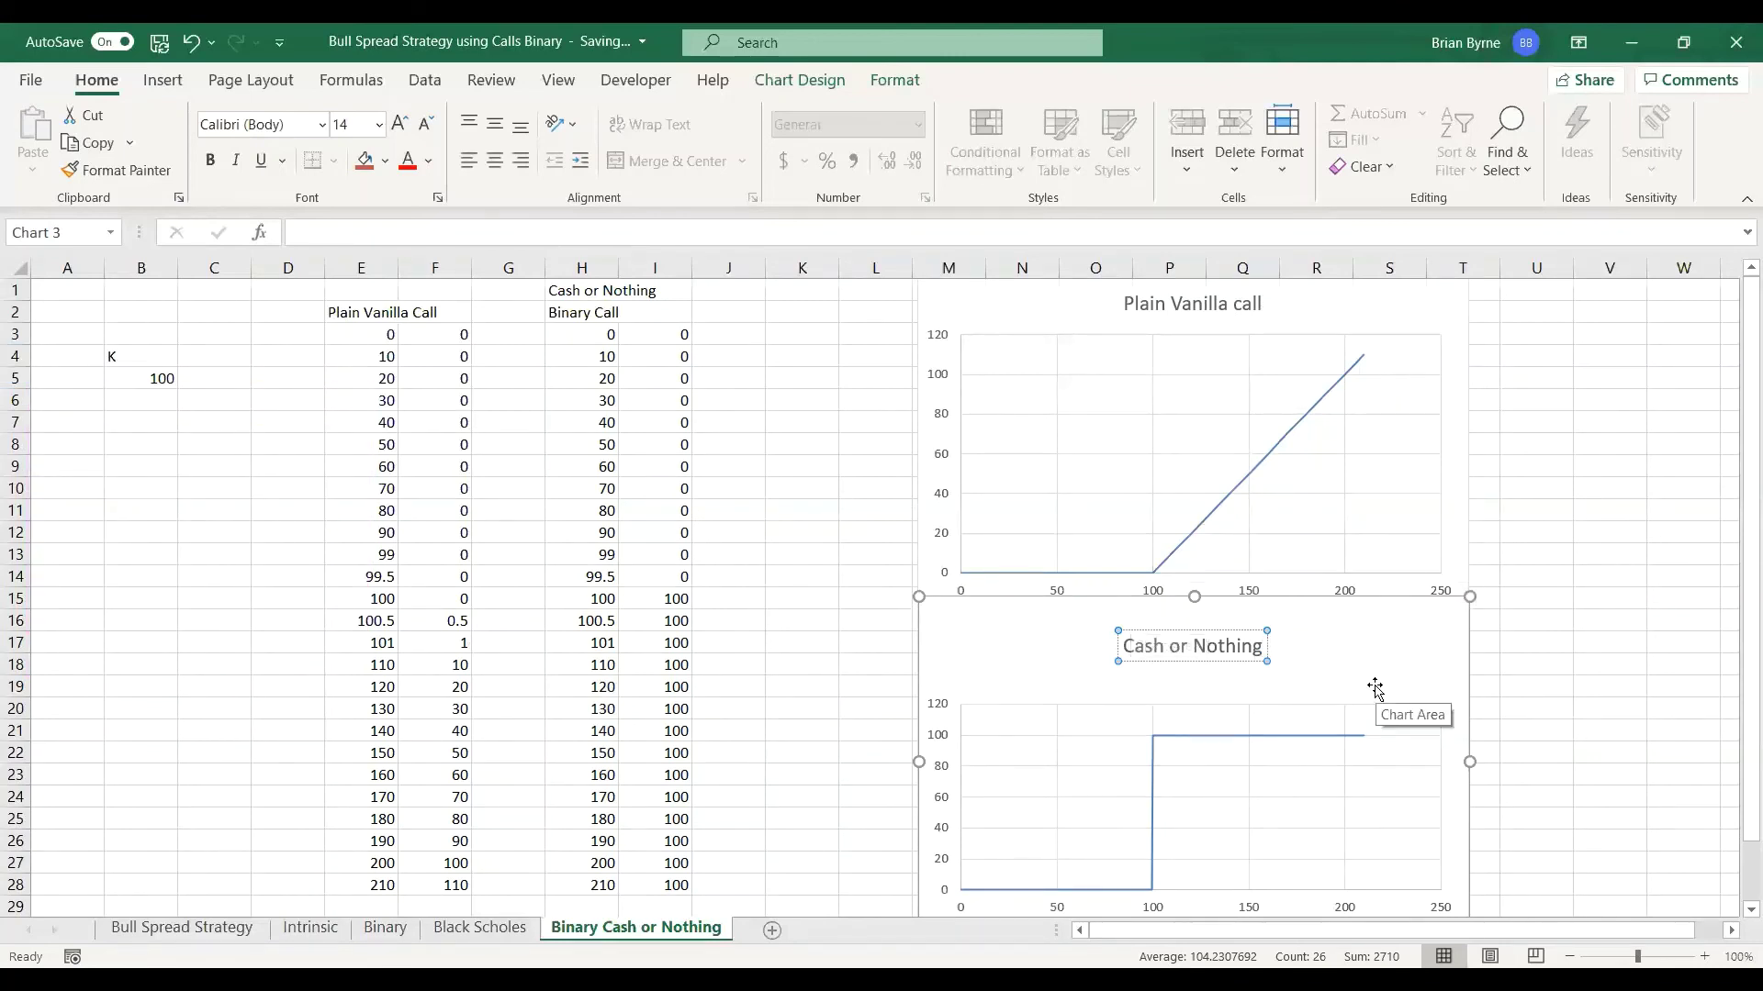
text(Call)
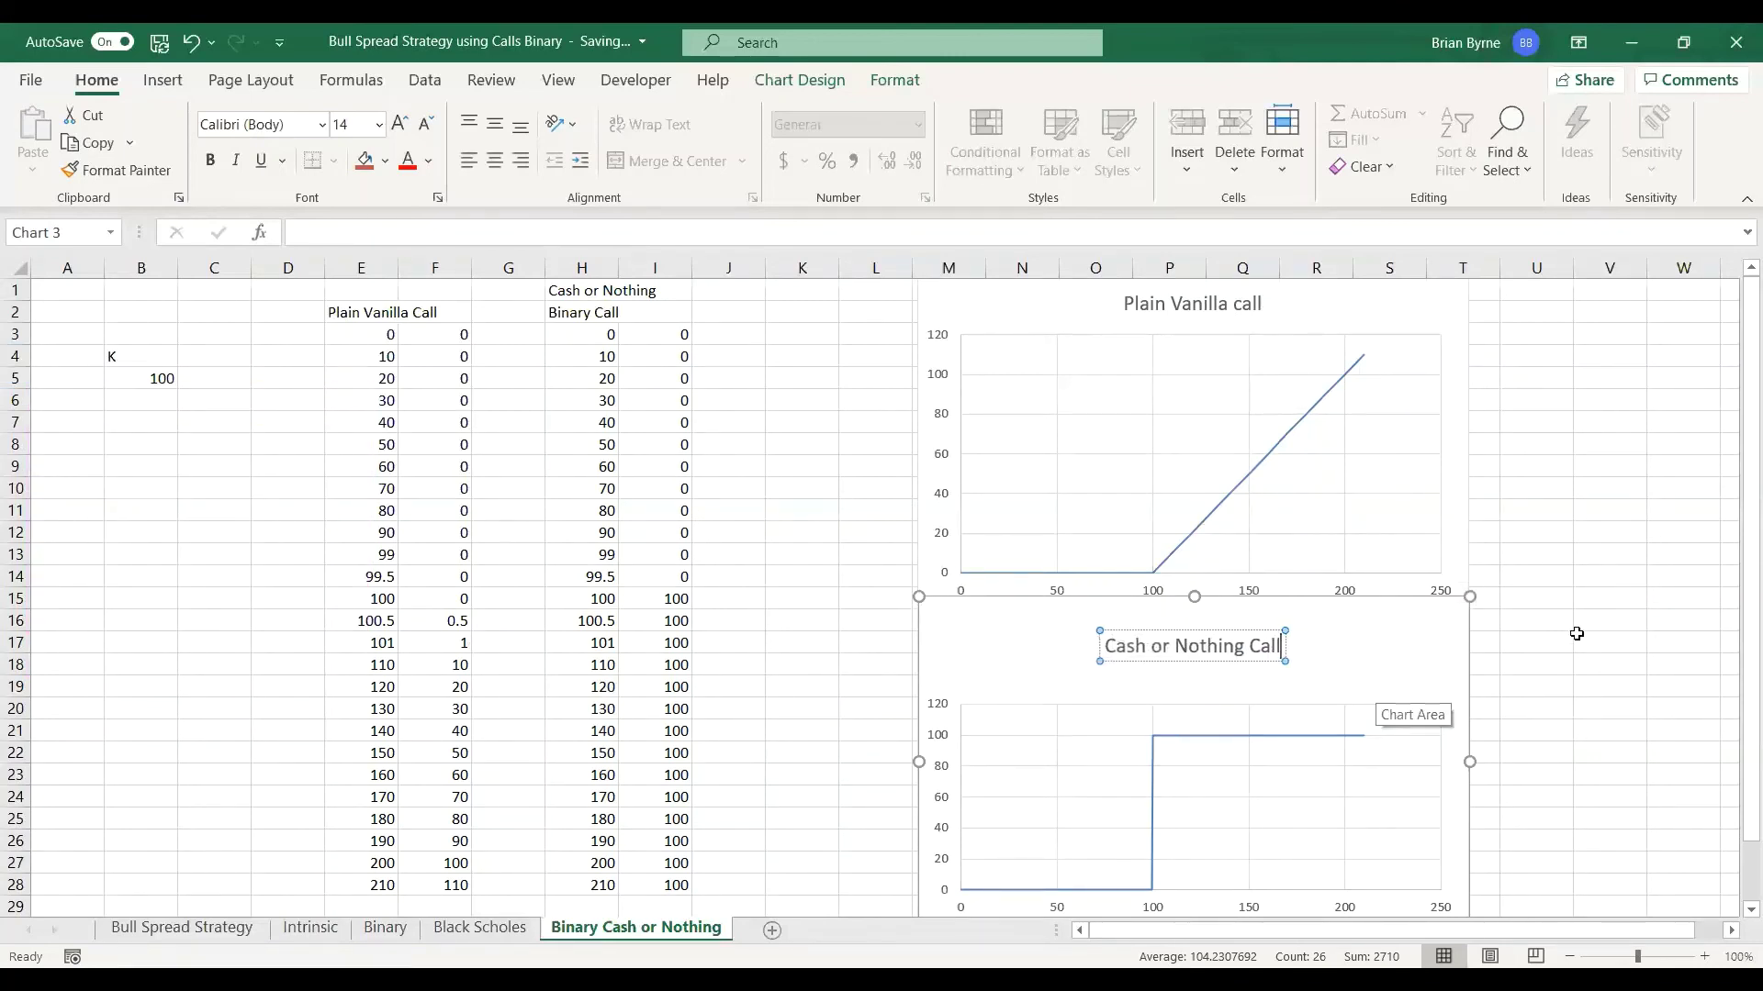
click(1576, 633)
Enter the label Cash in K2 and the amount 100 in K3.
click(1618, 580)
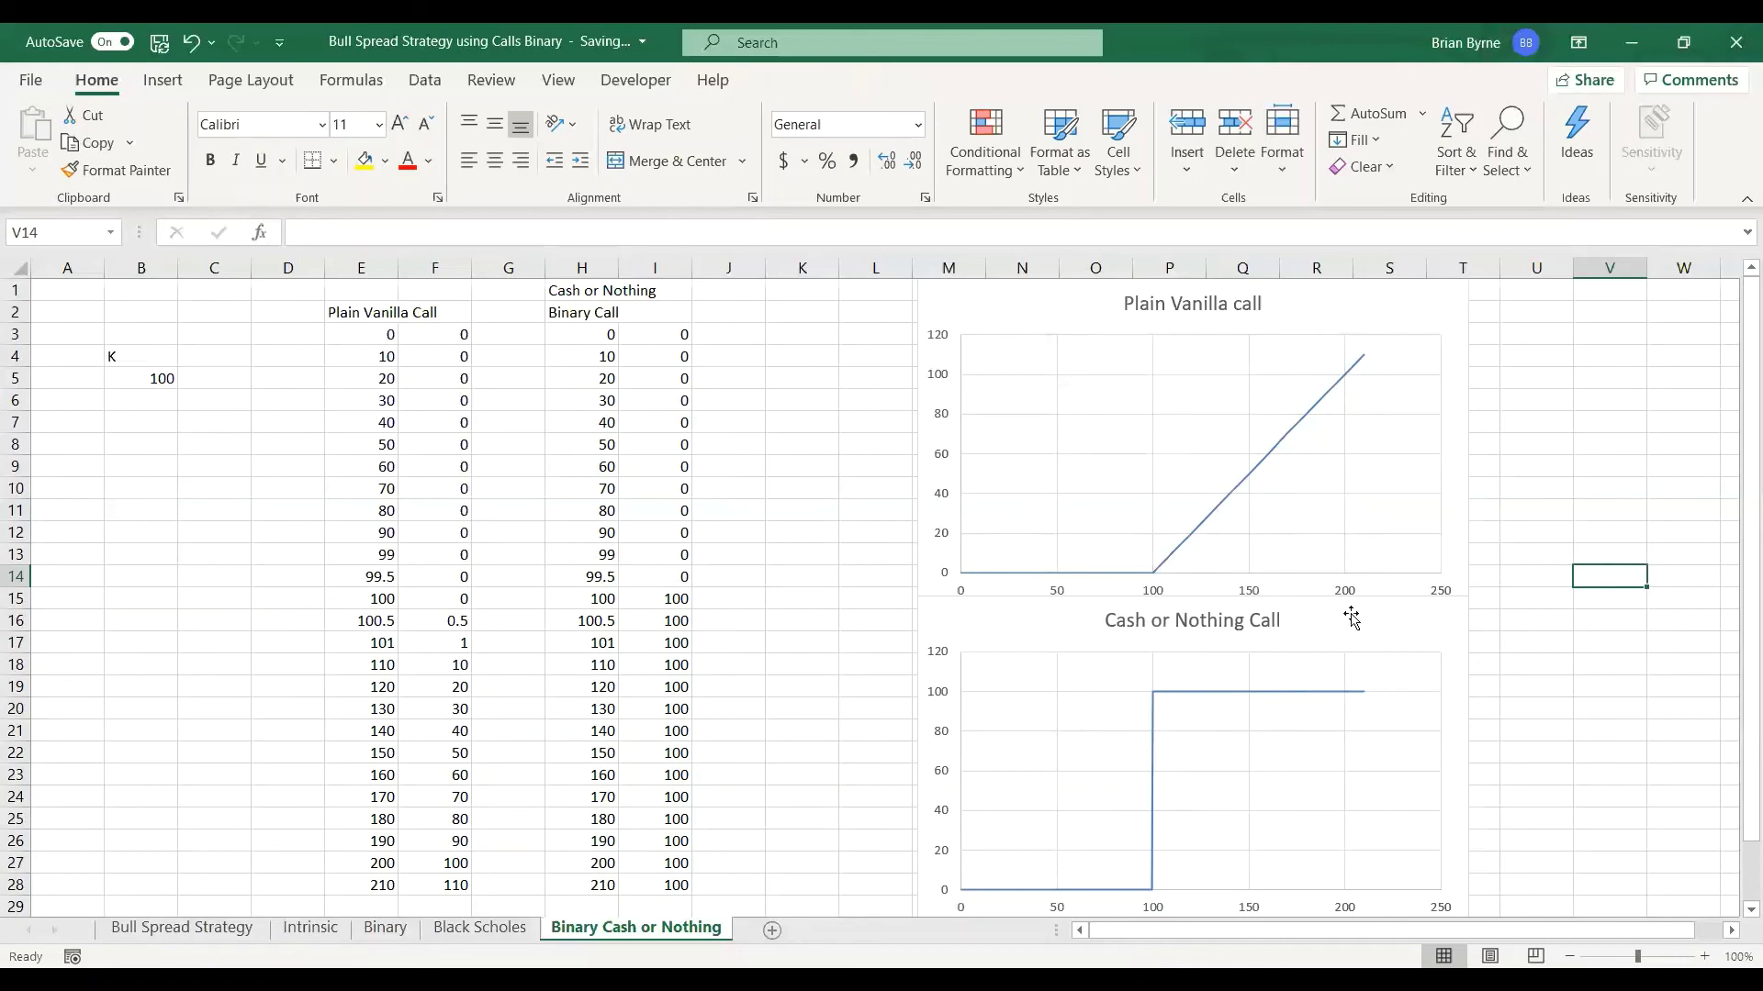
click(783, 309)
text(Cas)
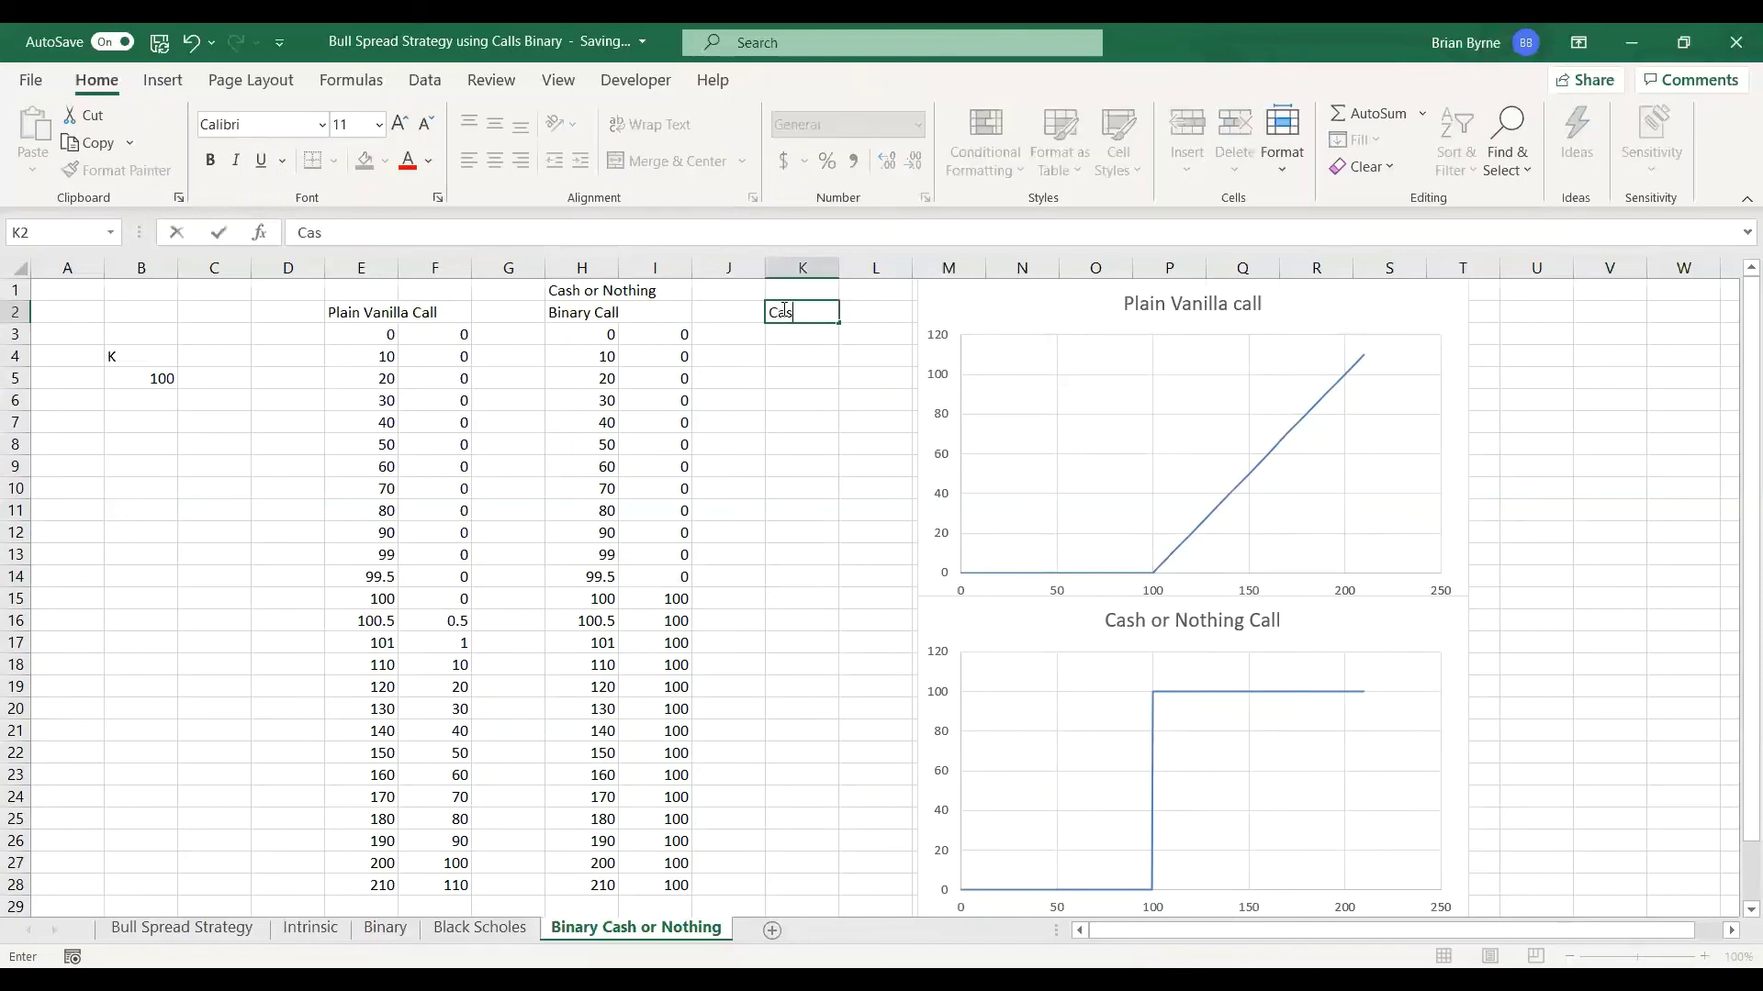
text(j)
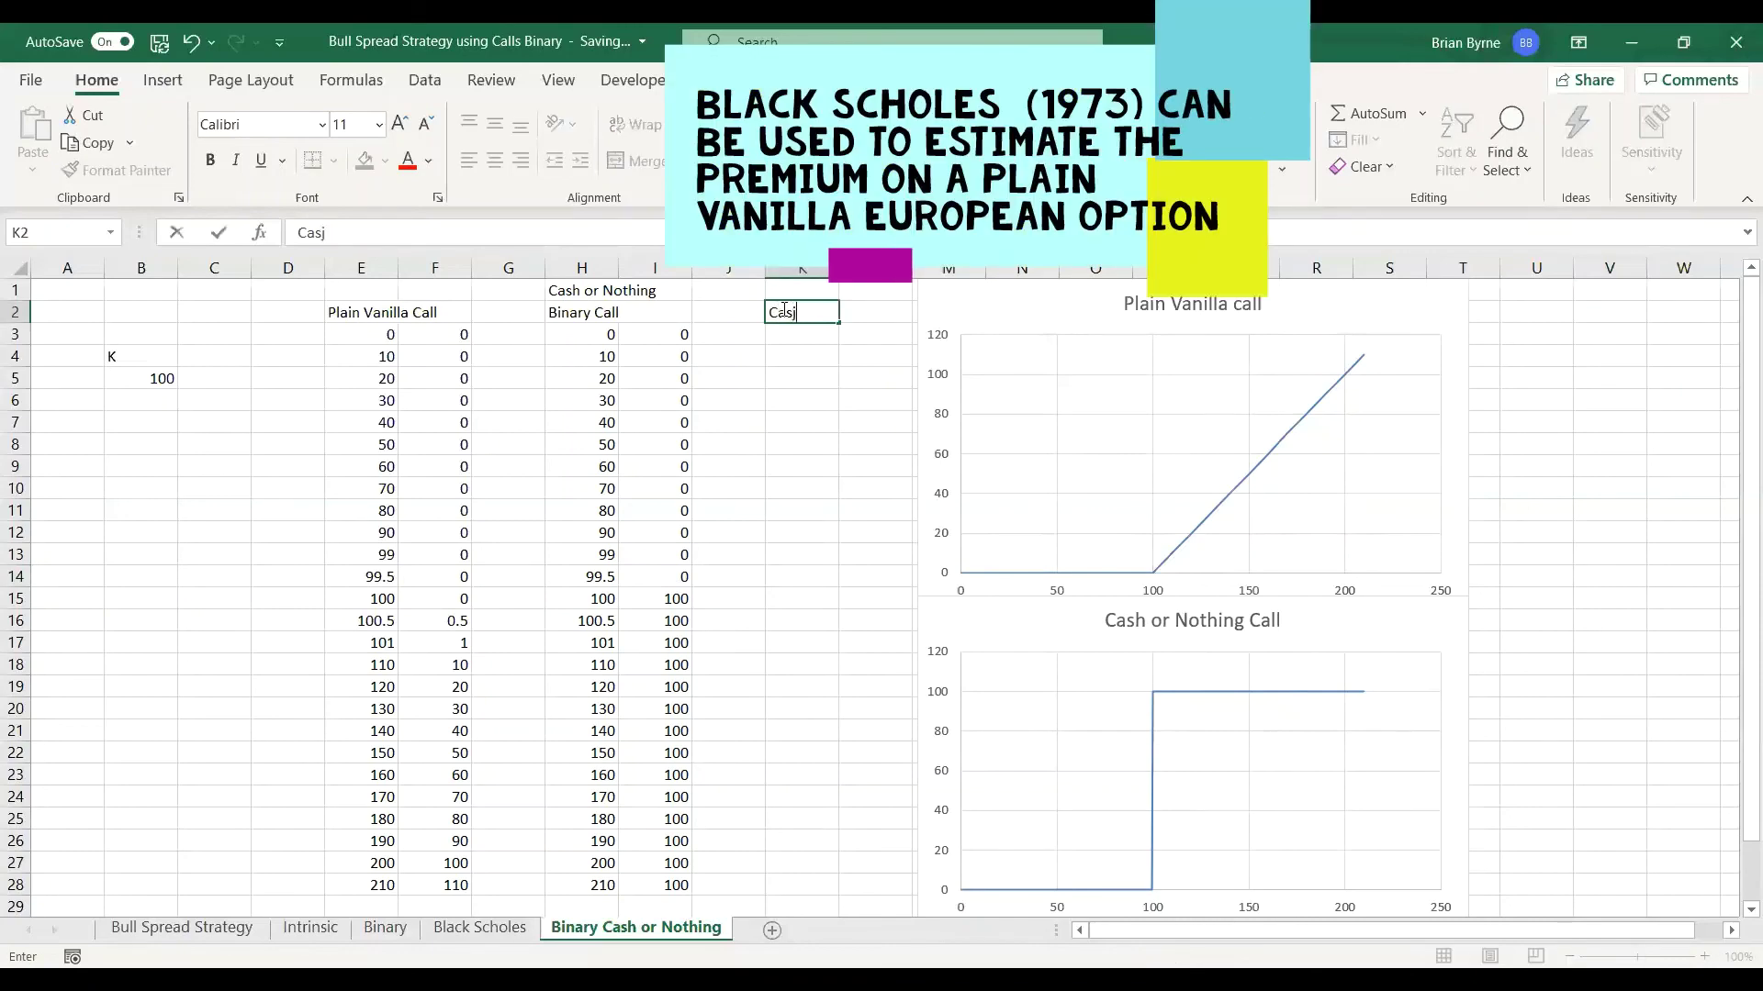
key(BackSpace)
text(h)
key(Return)
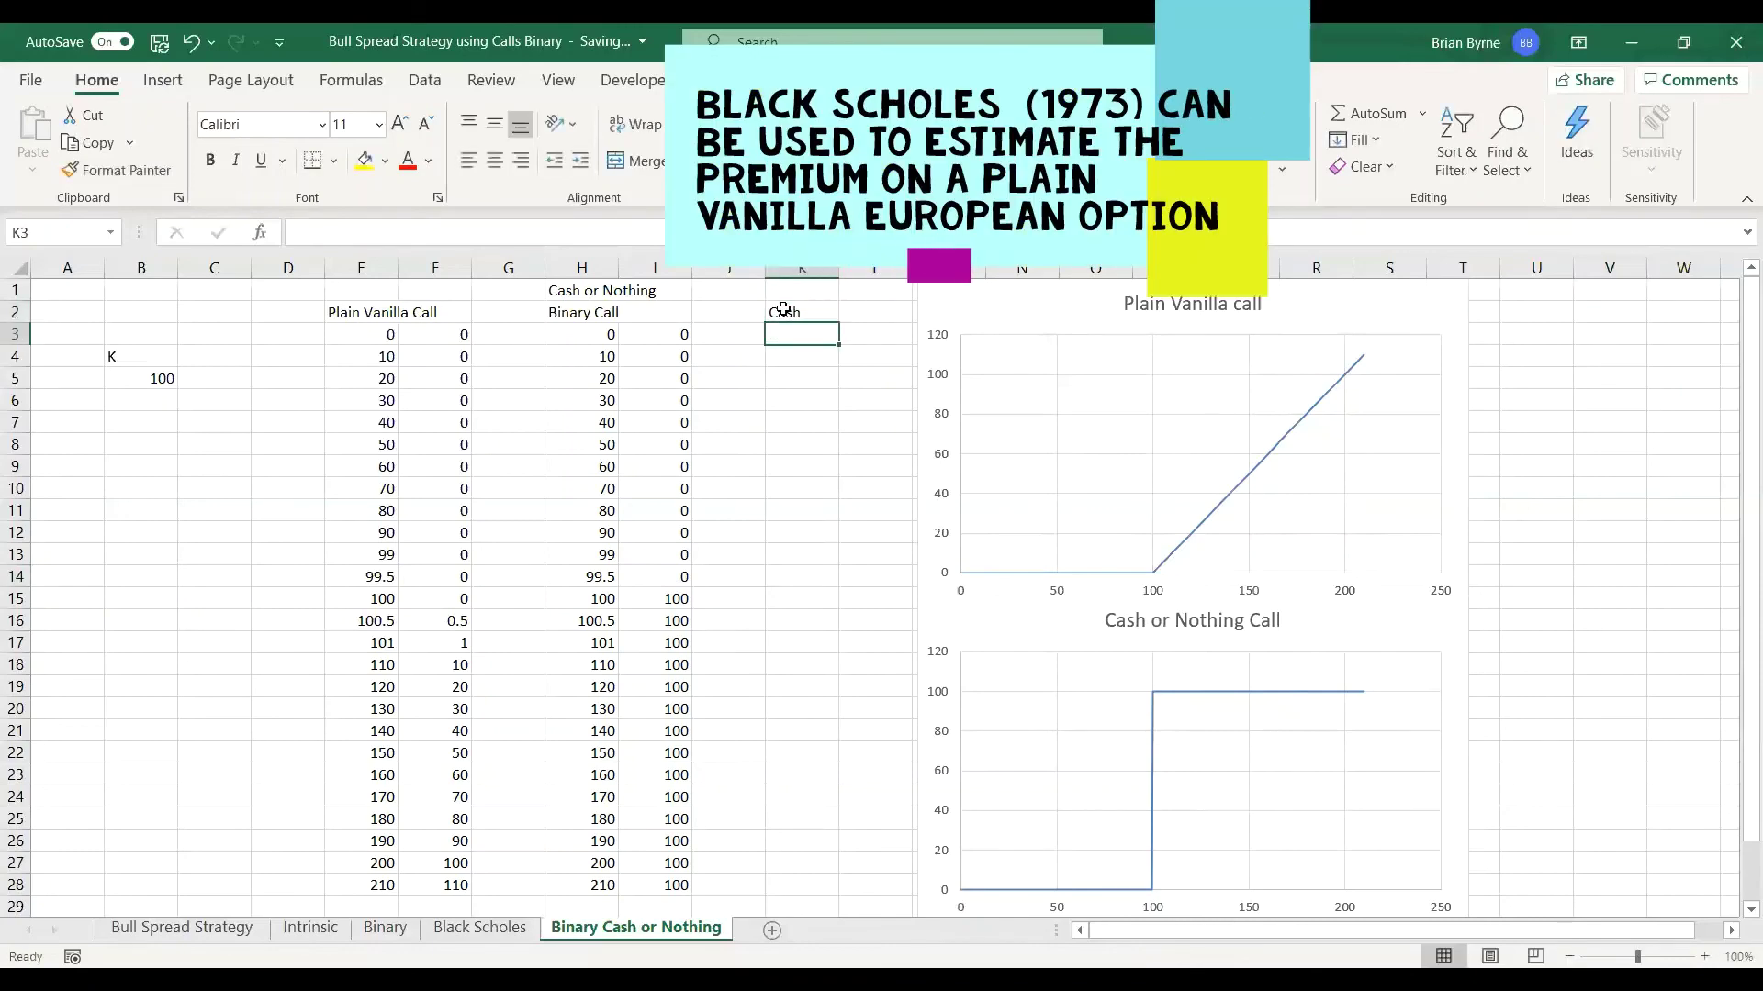
text(100)
key(Return)
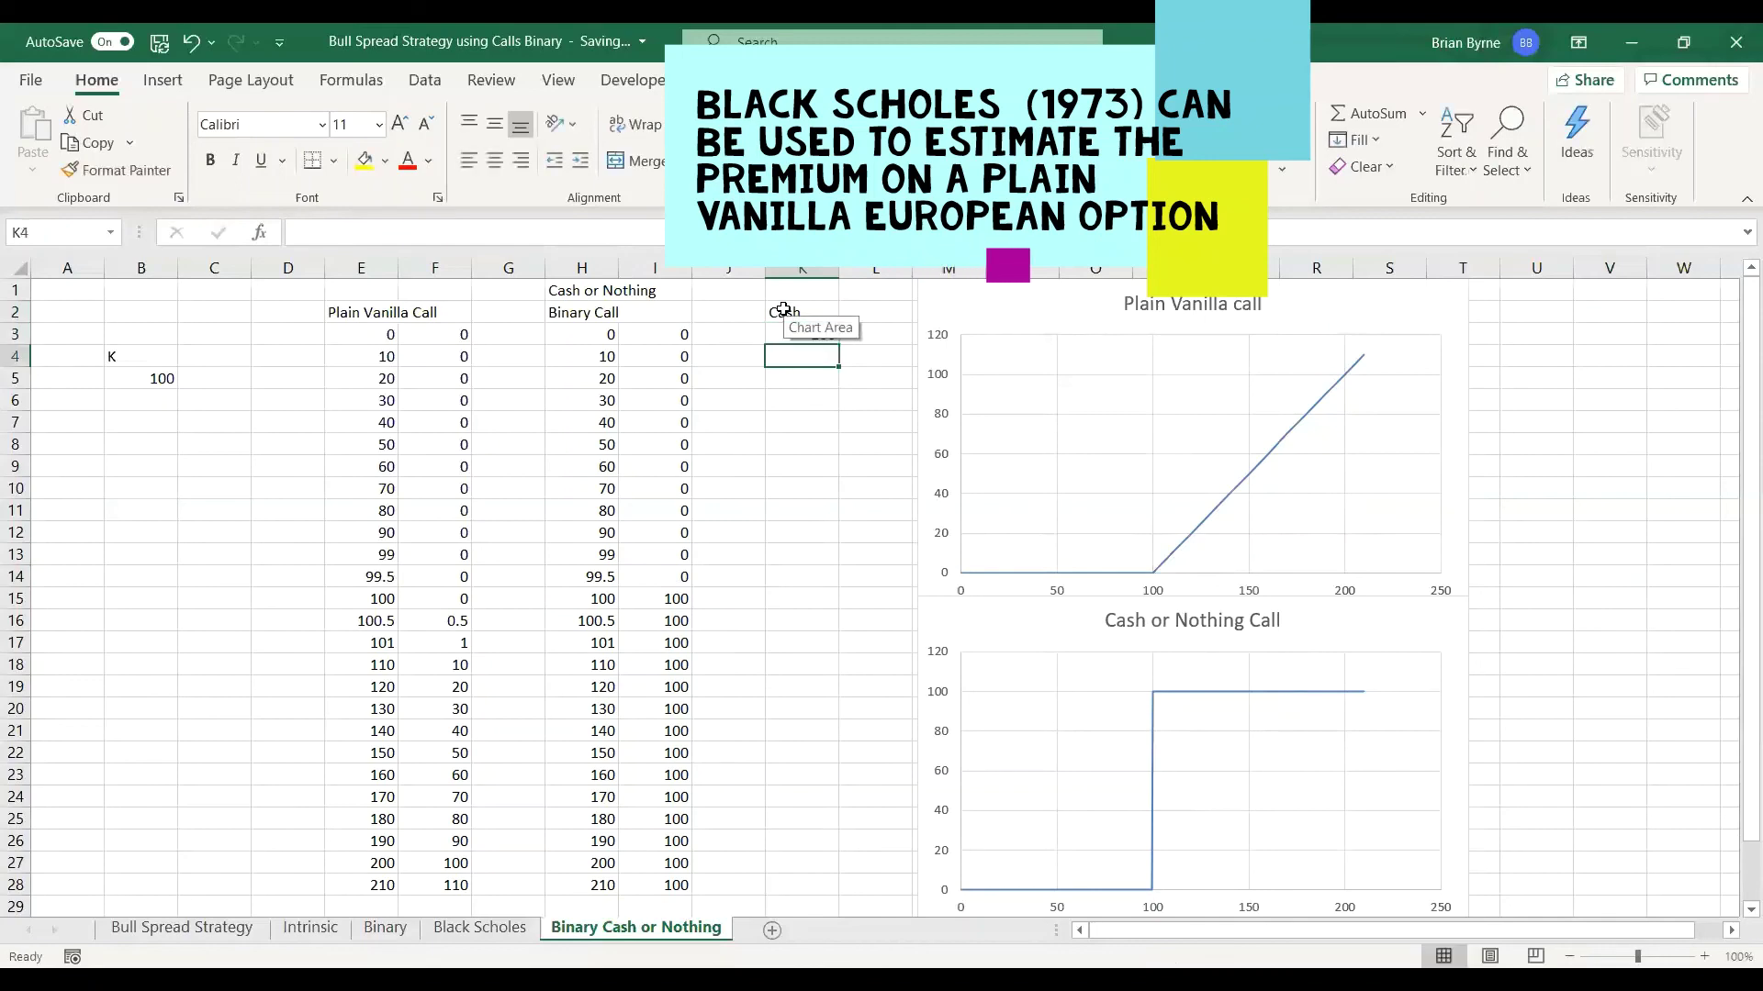
Change I3 to =IF(H3>=$B$5,$K$3,0) and fill it down to I28.
click(801, 465)
click(665, 334)
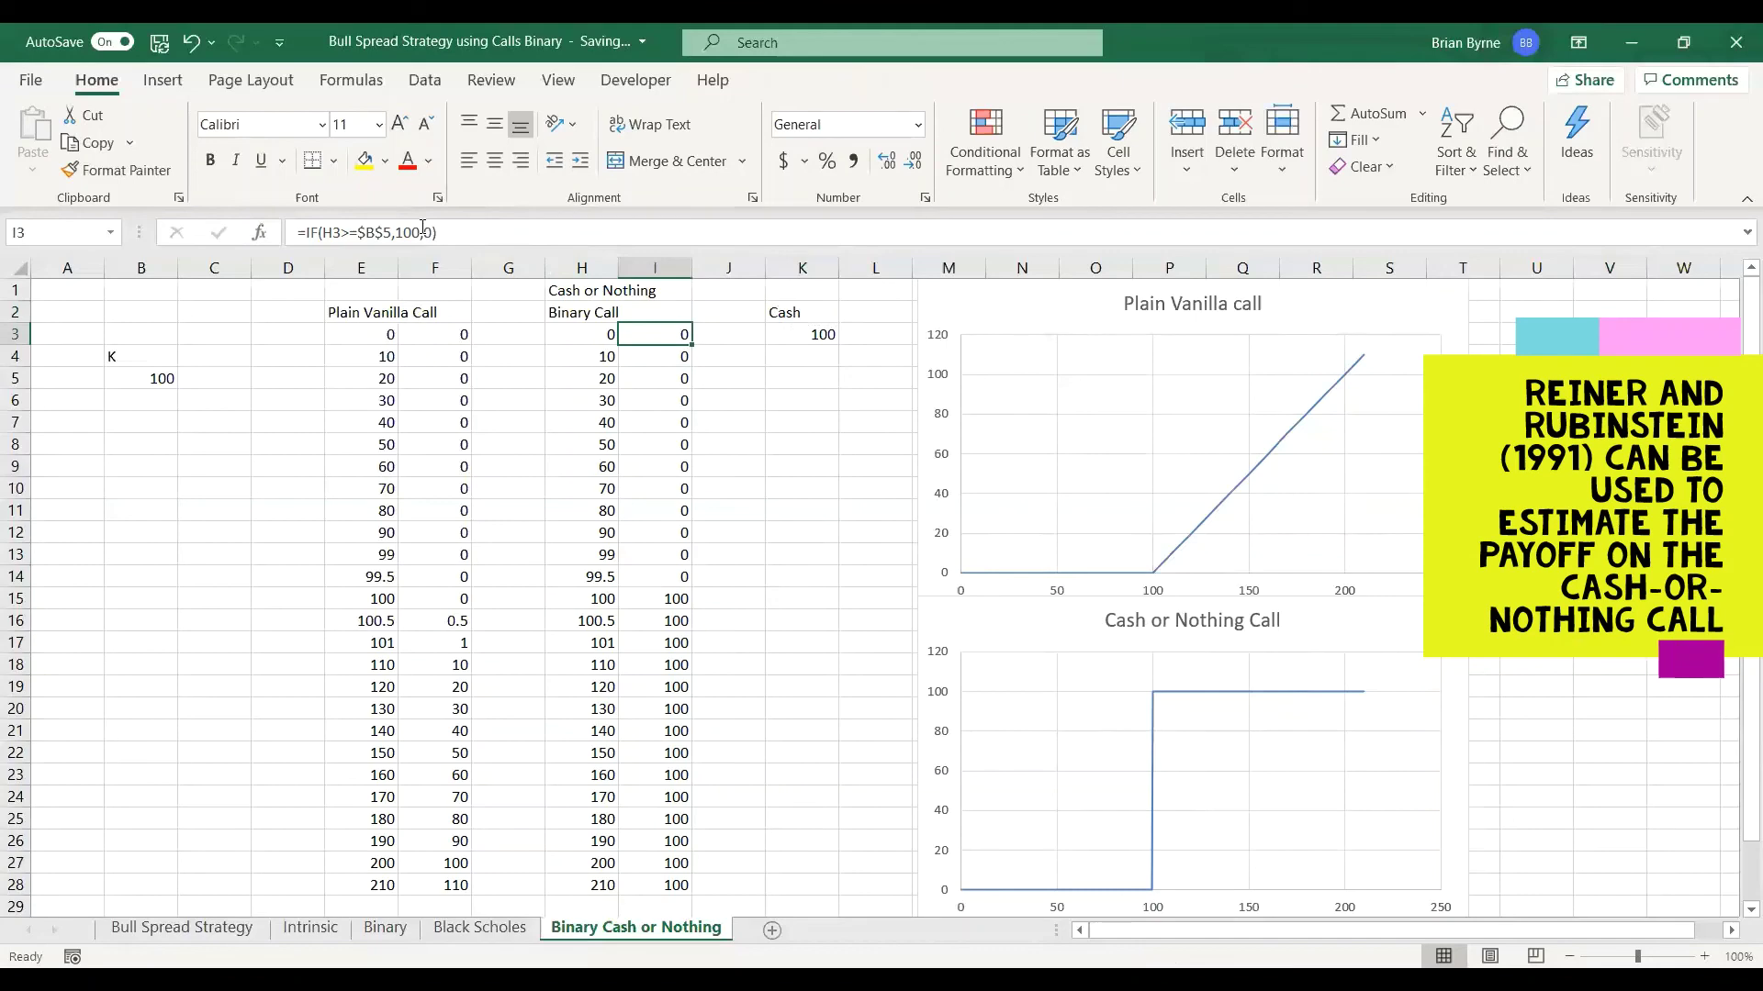
click(418, 231)
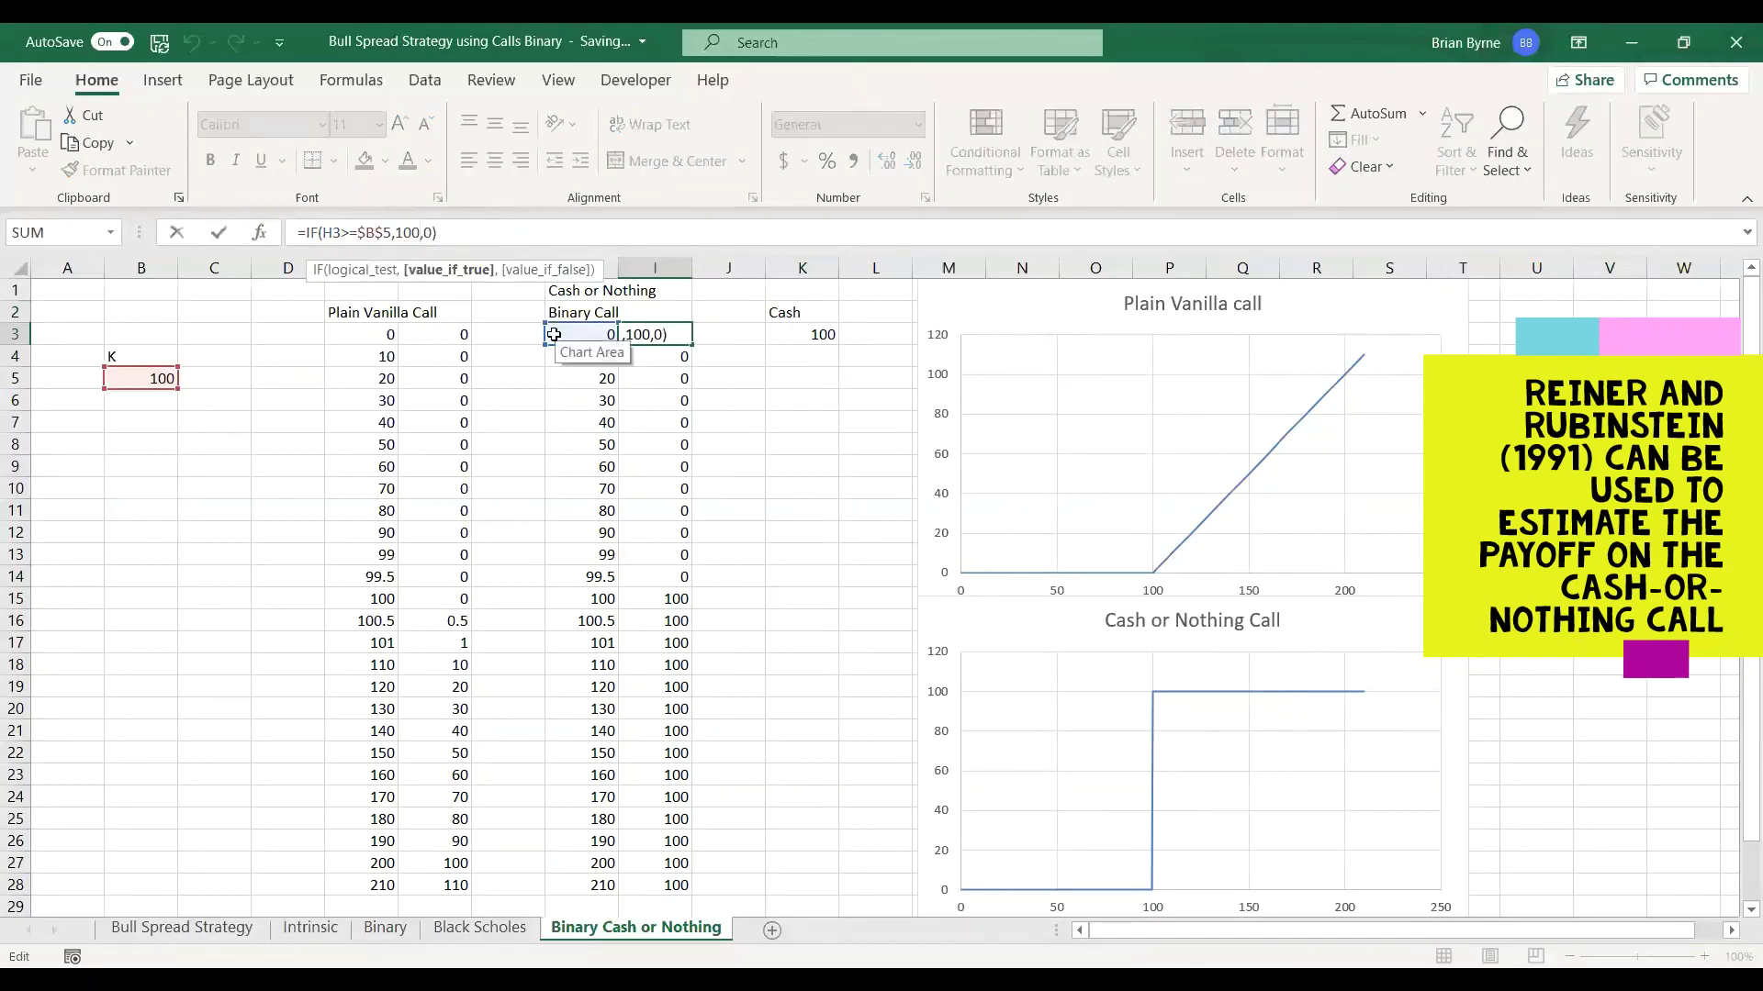
key(BackSpace)
key(BackSpace)
key(BackSpace)
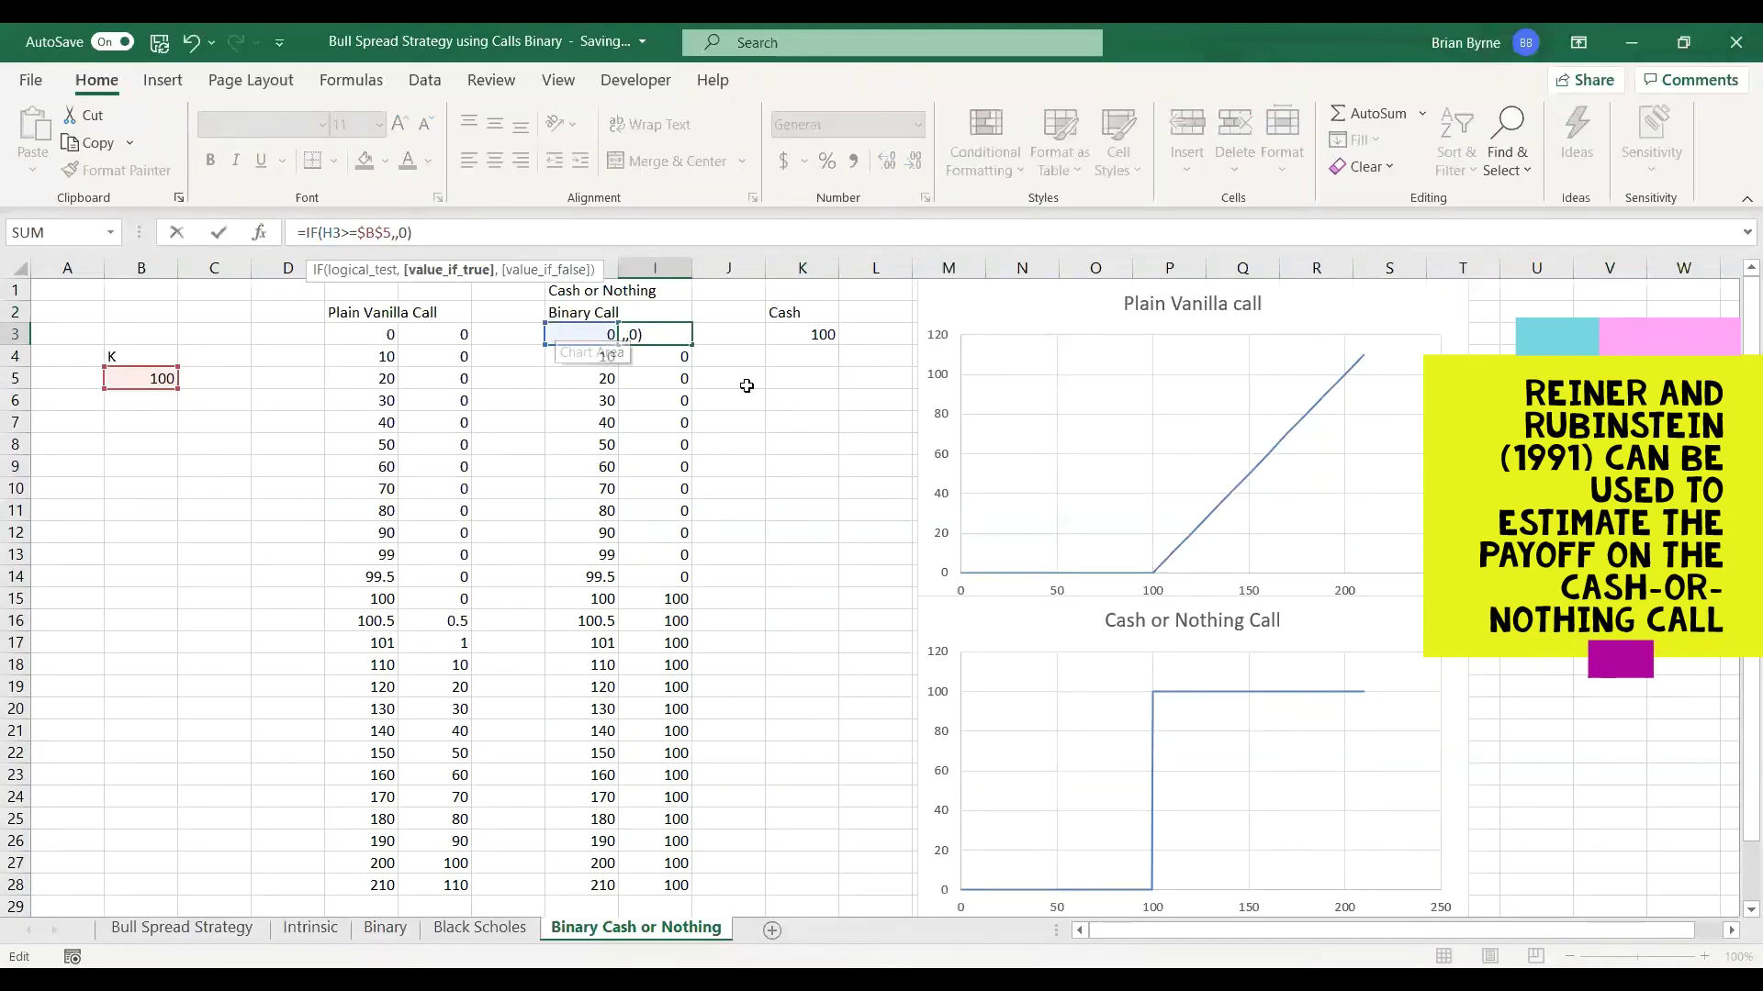
click(781, 336)
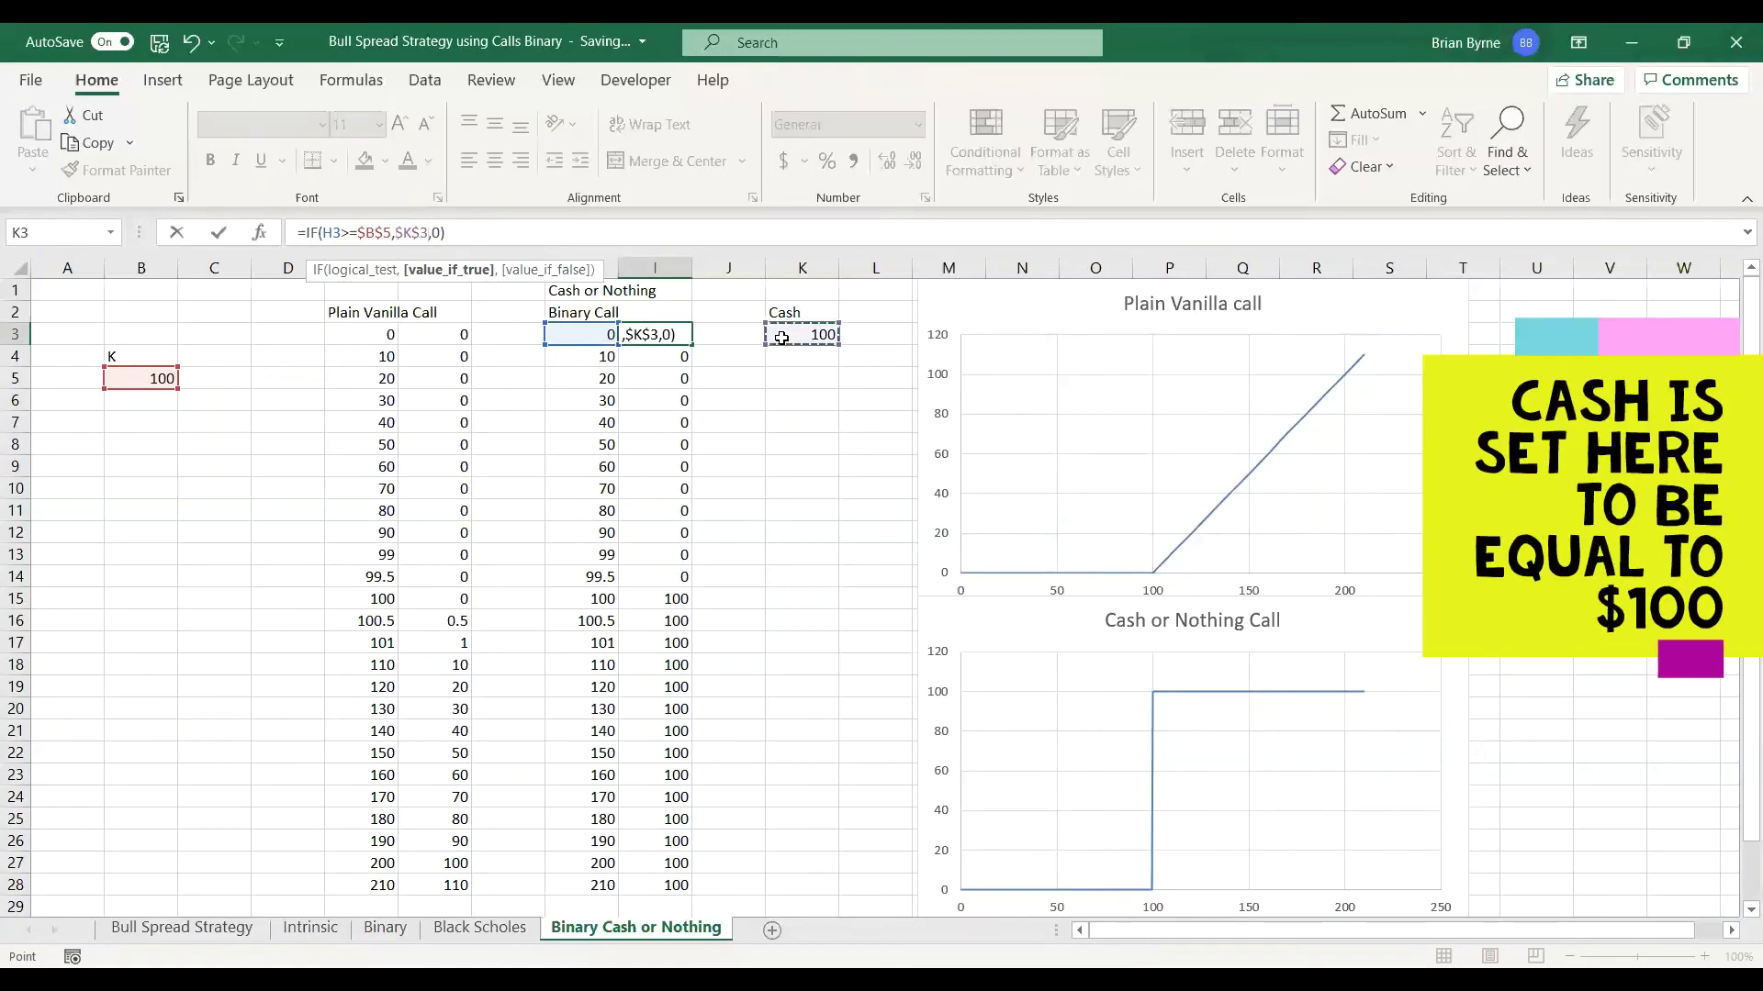
key(ctrl+Return)
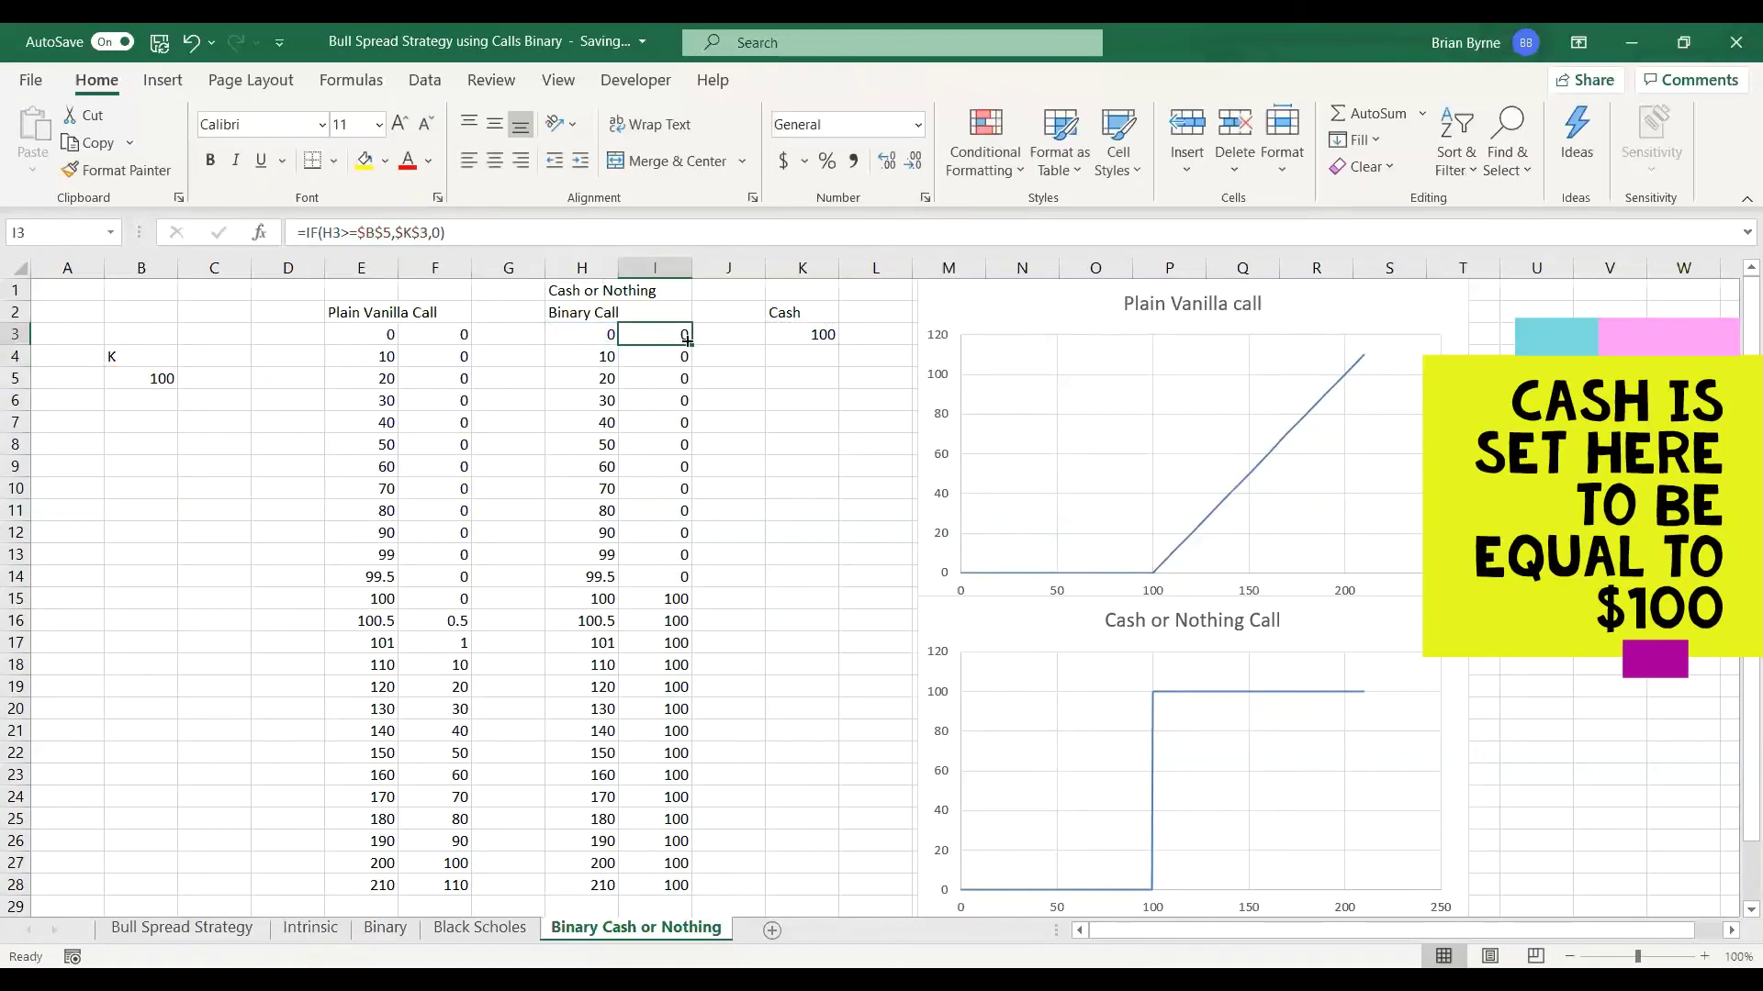
drag(691, 344, 671, 880)
Try Cash amounts 50, then 10, then finally 200 in K3, watching the payouts and chart update.
click(774, 802)
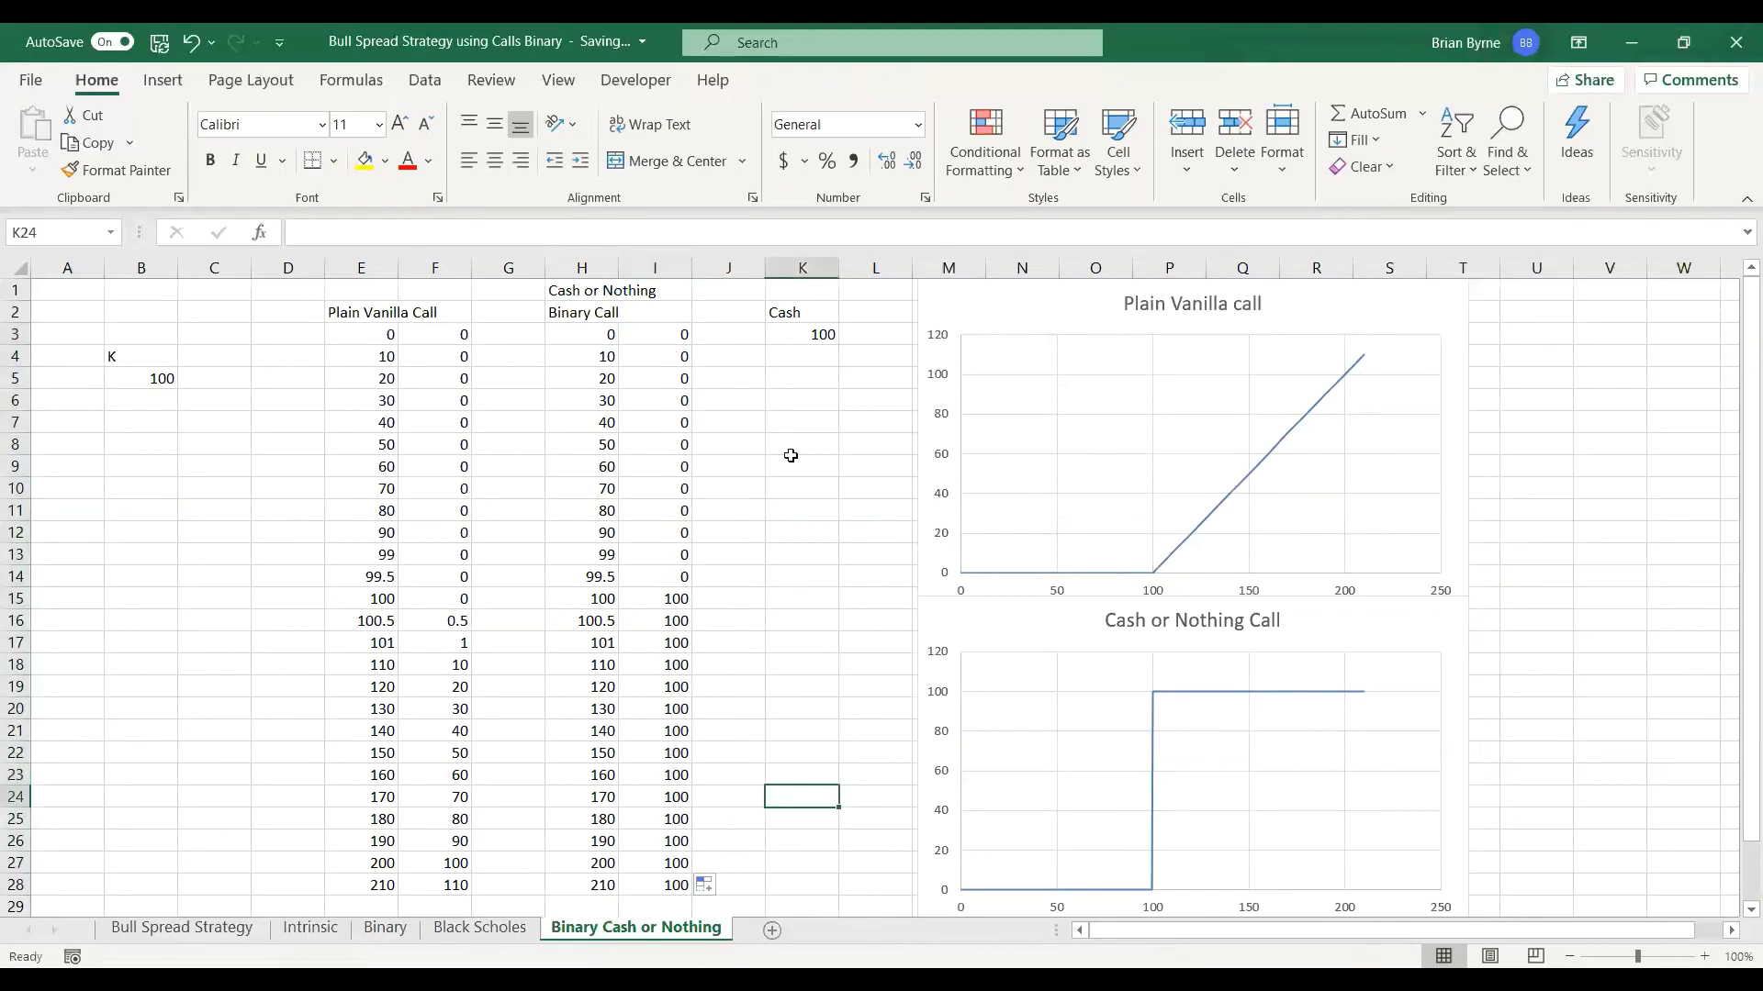
click(790, 333)
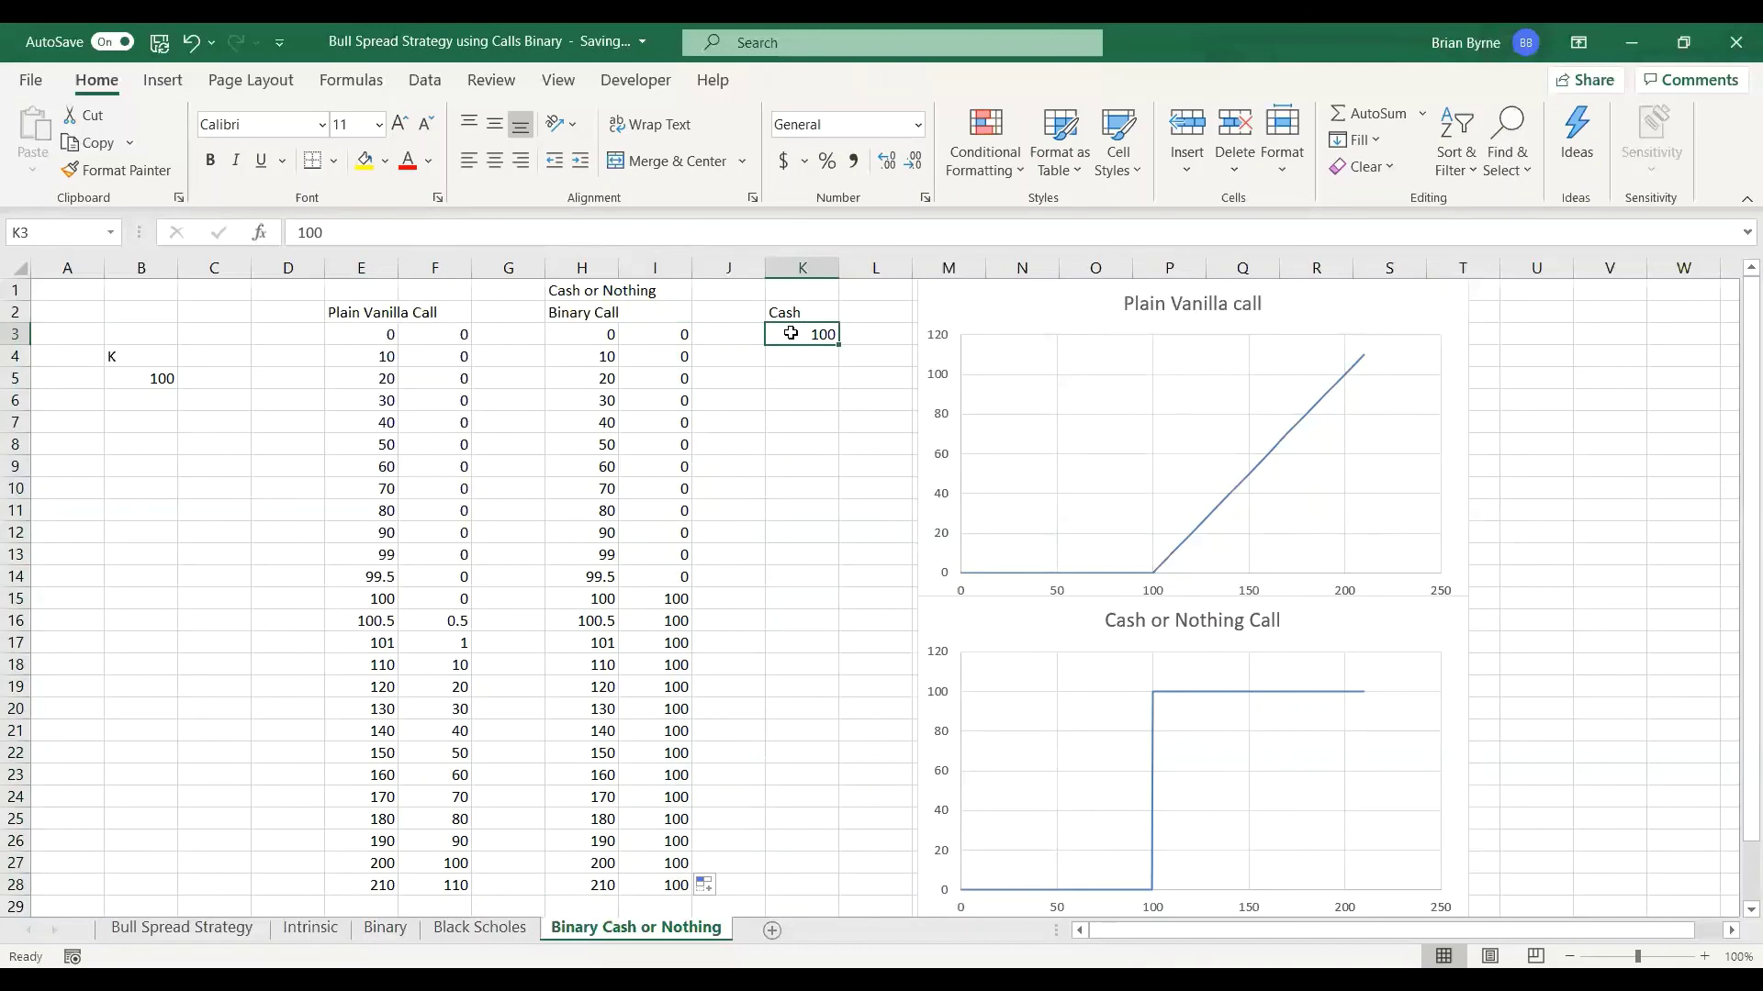
text(50)
key(Return)
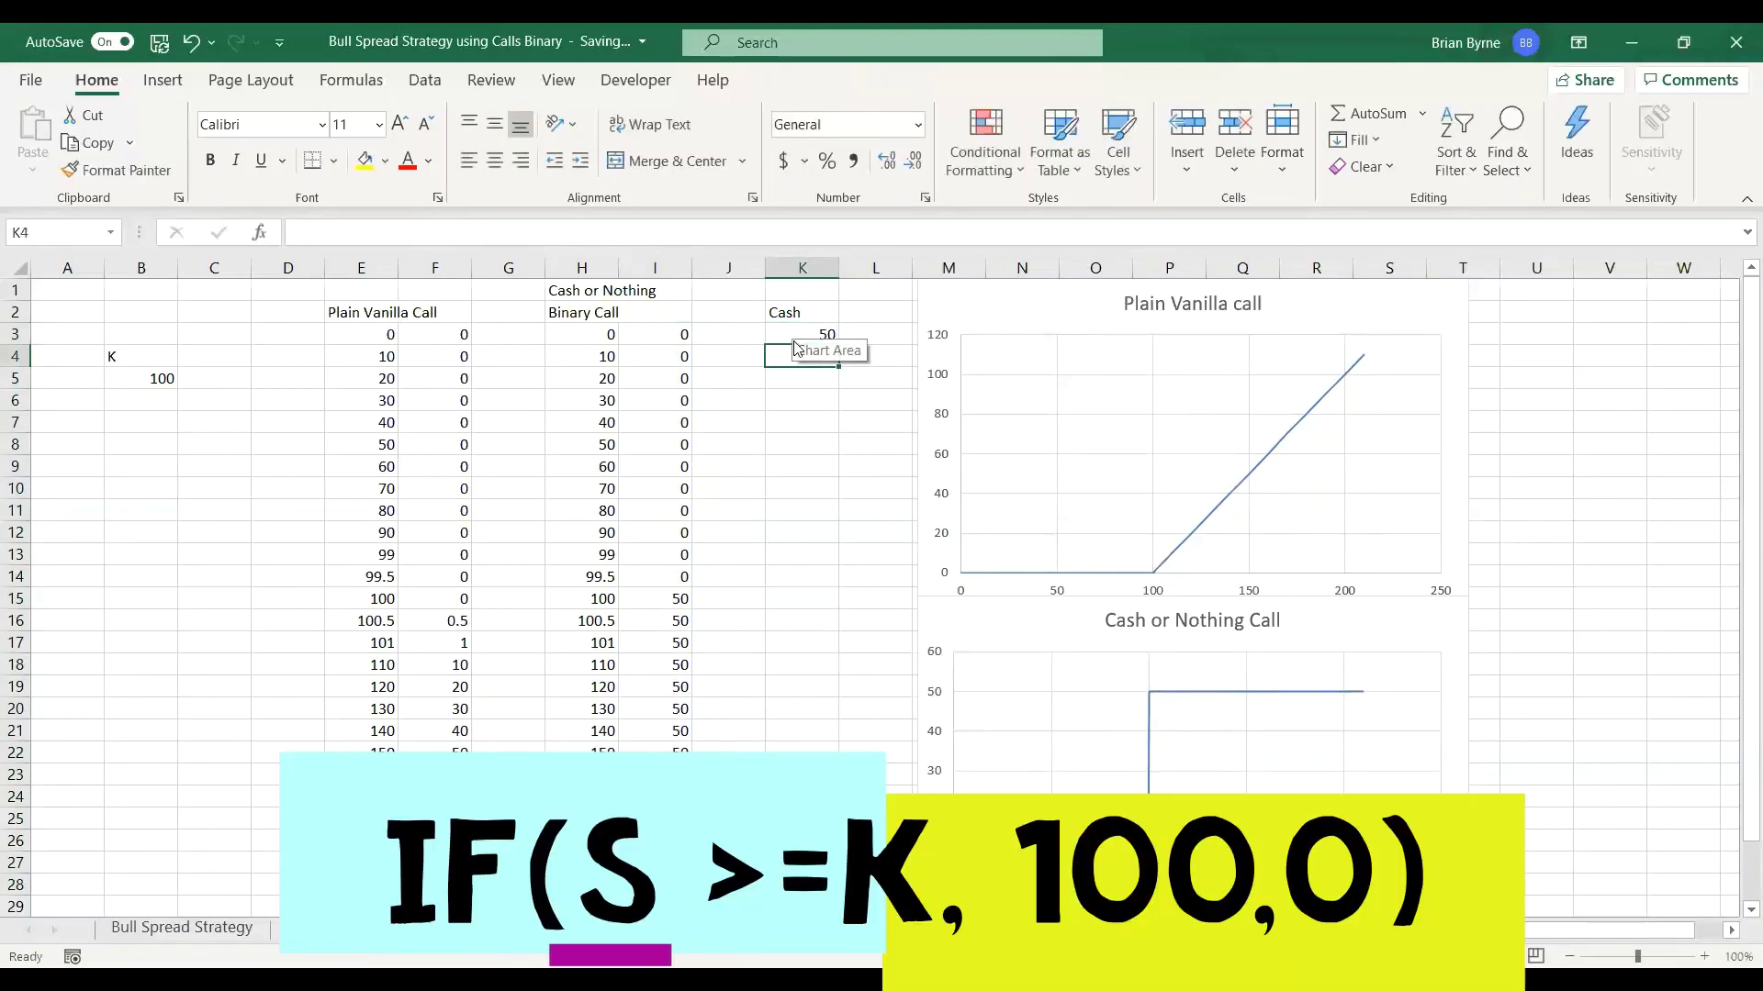
click(794, 336)
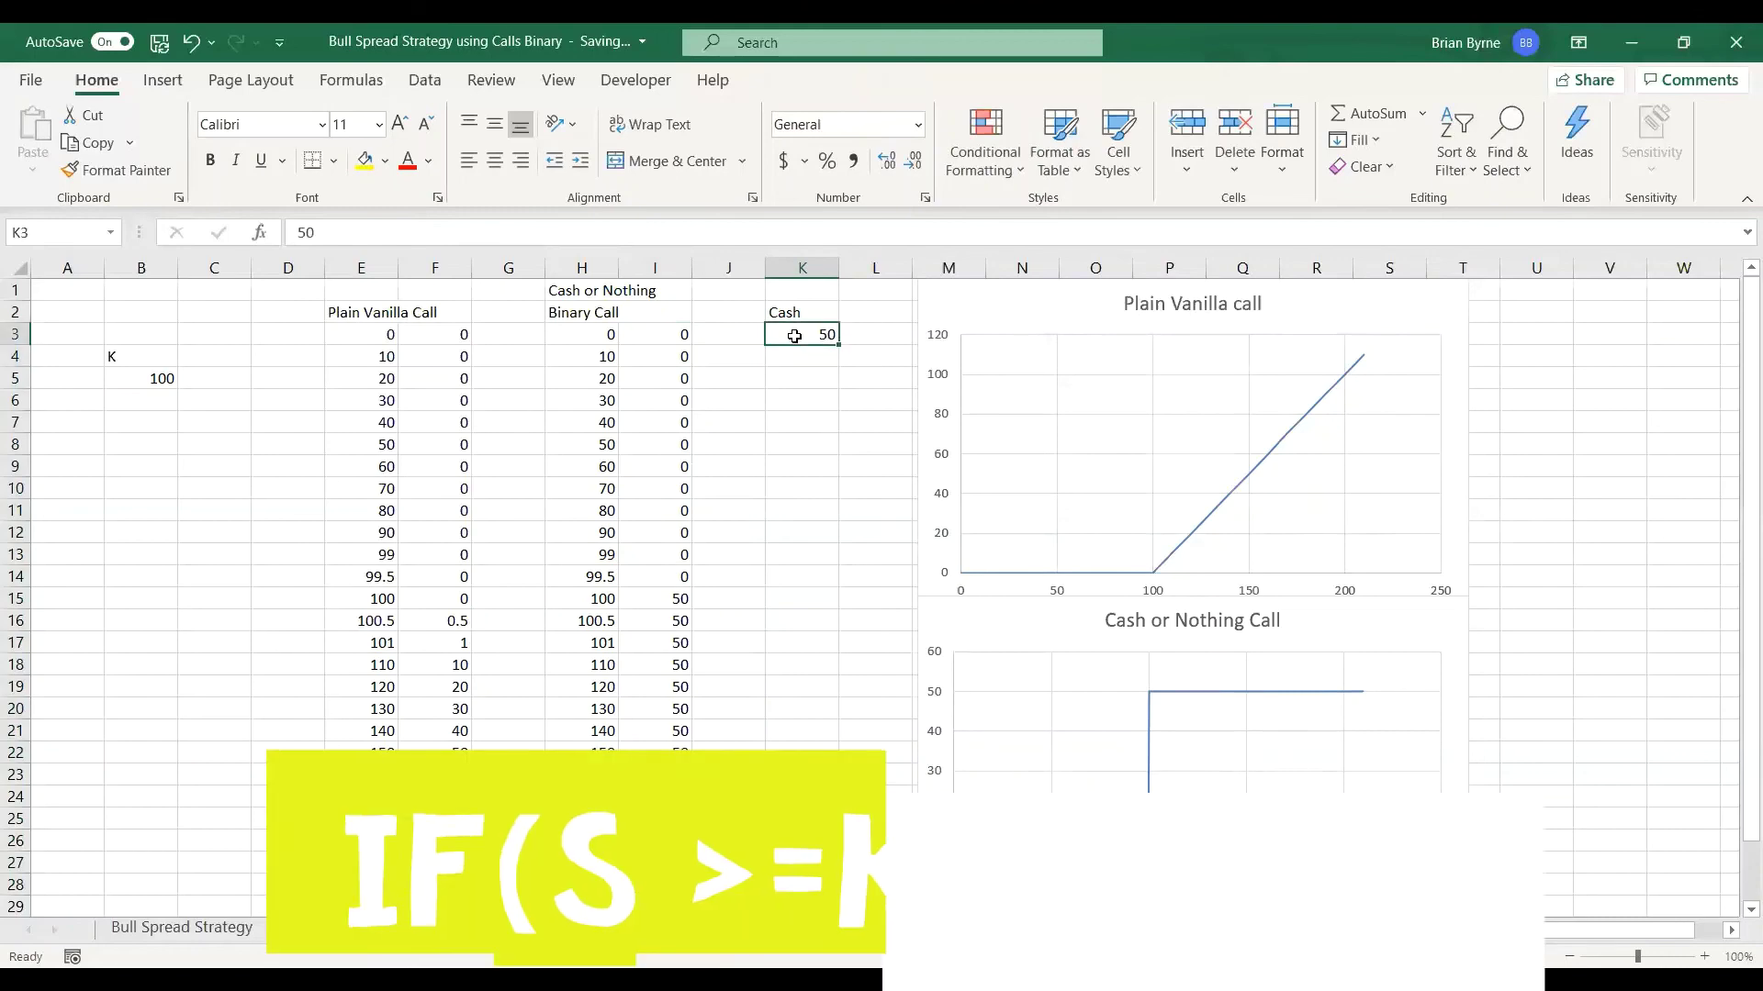
text(10)
key(Return)
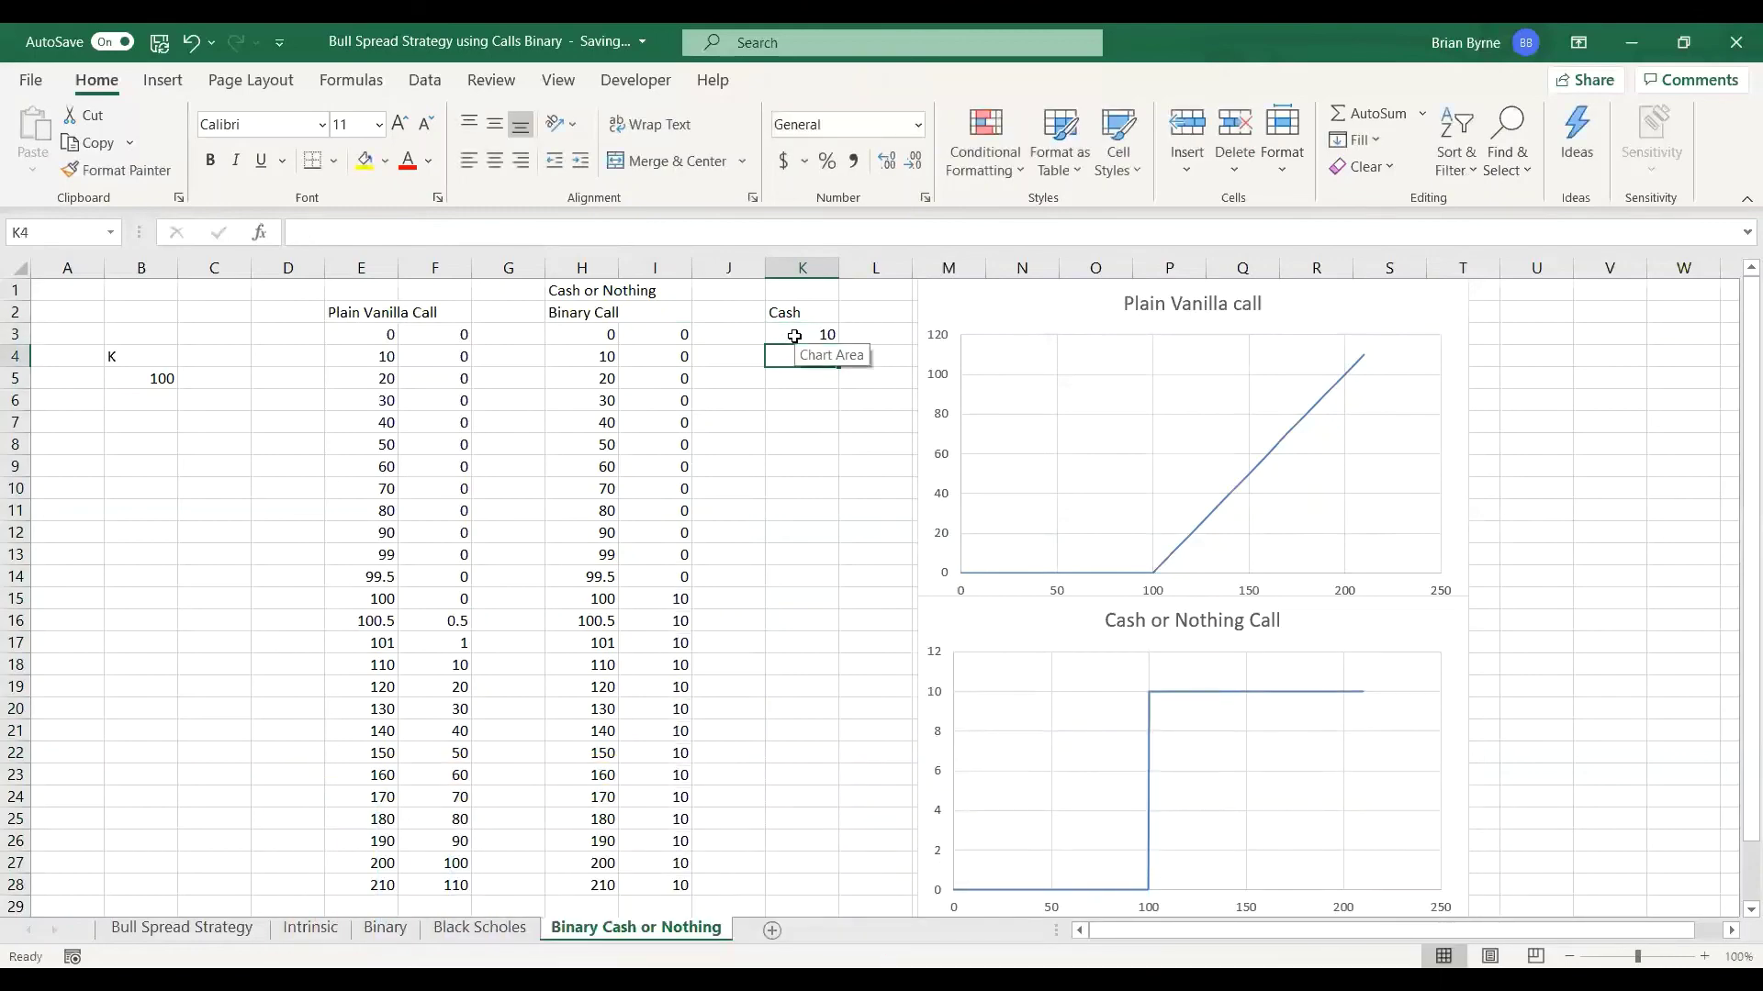
click(794, 336)
text(200)
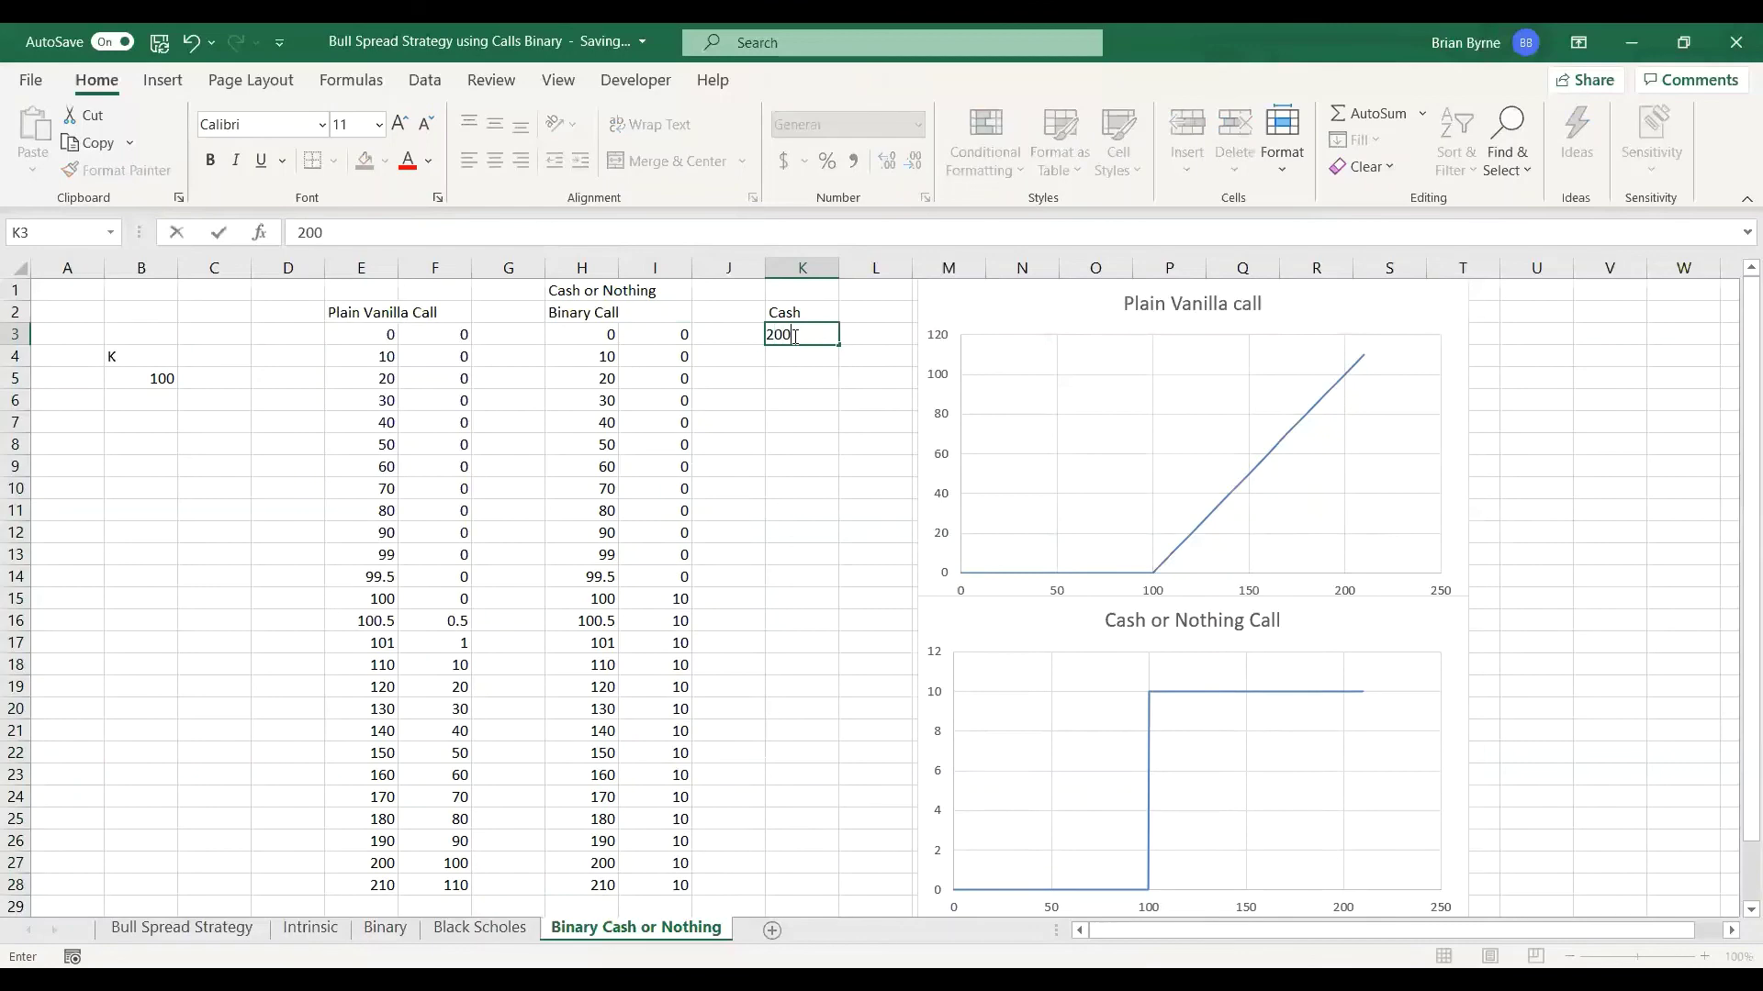
key(Return)
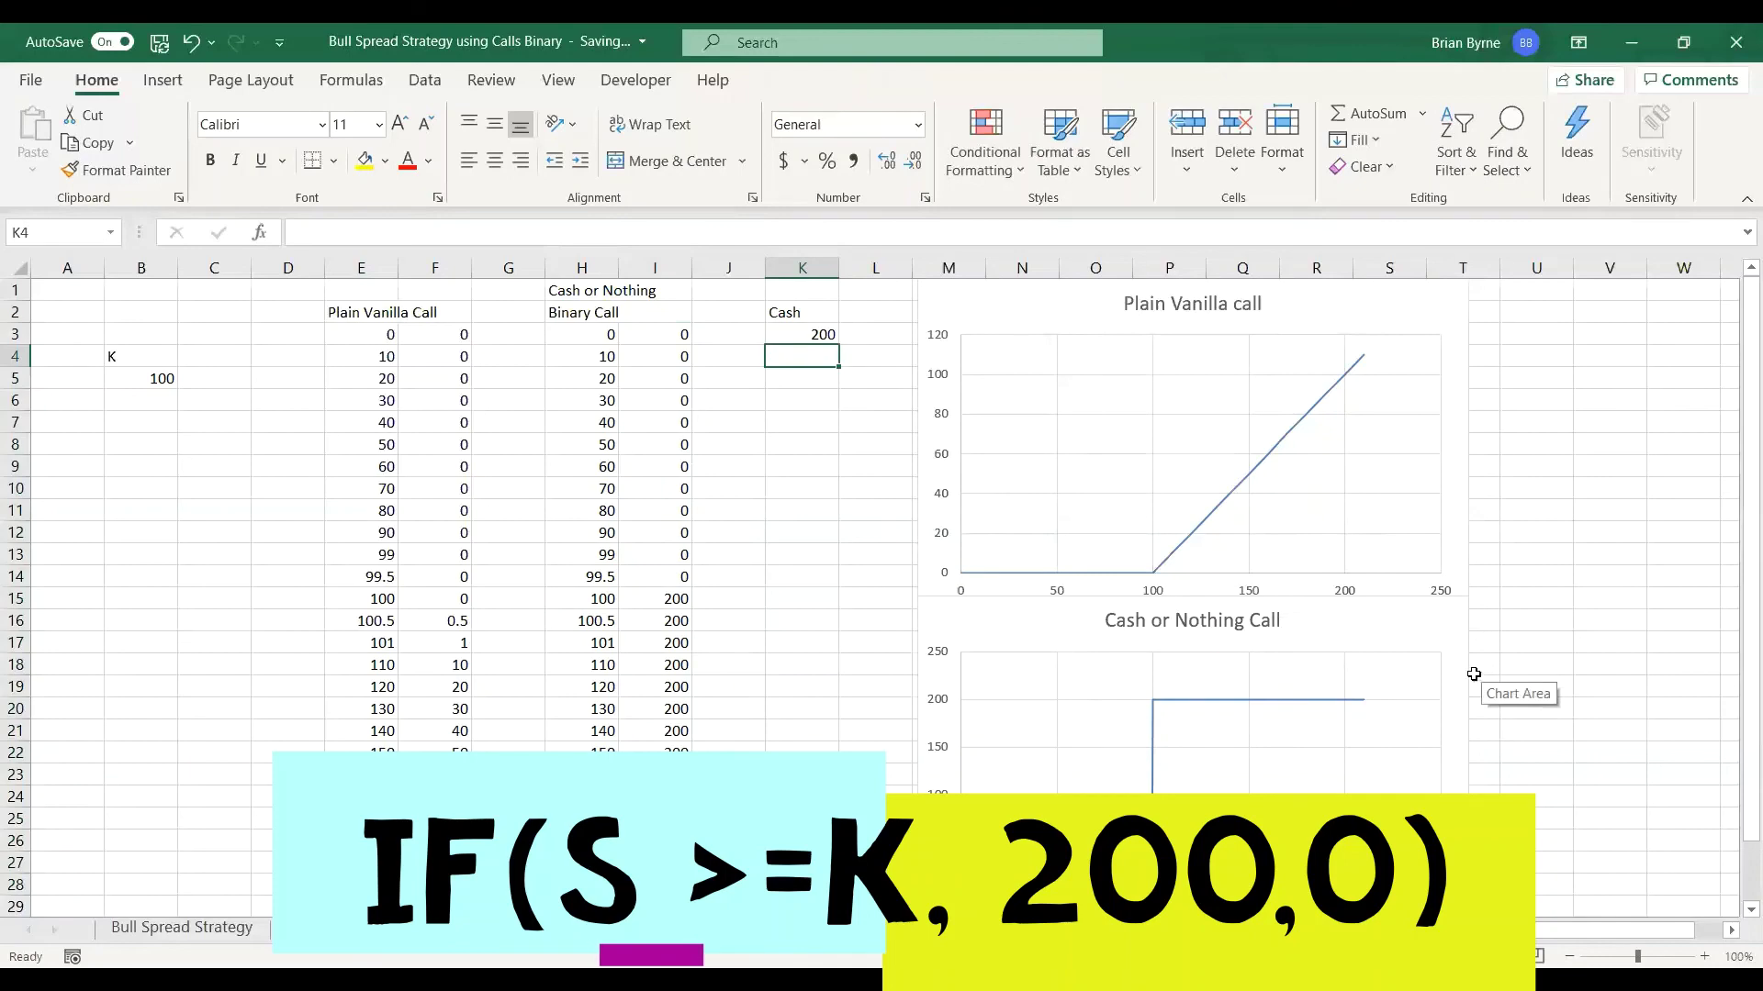
mouse_move(1267, 708)
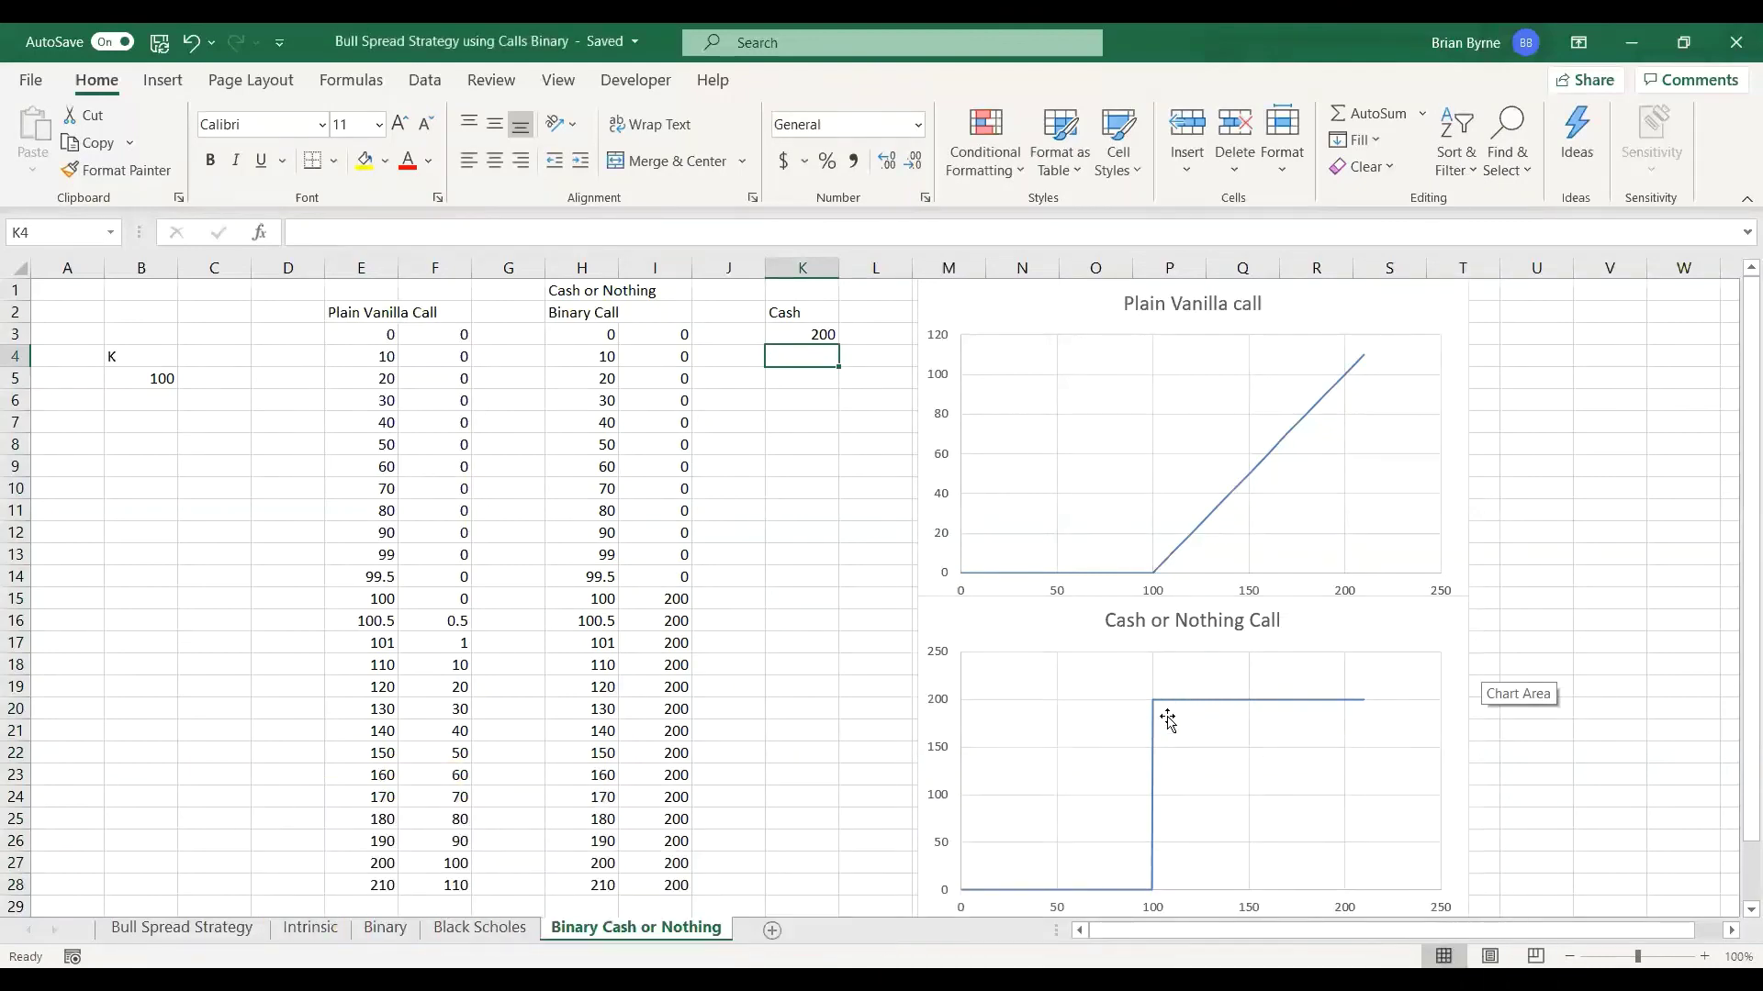